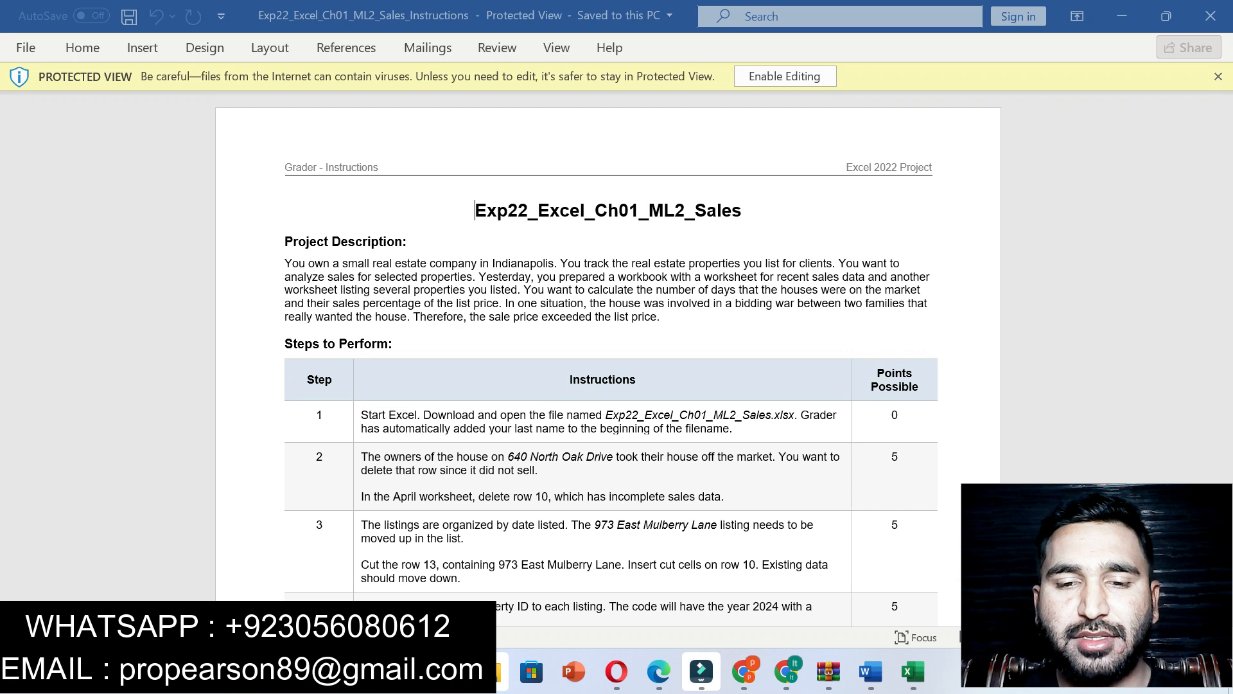
Switch to the Pearson course page in Edge and look through the Excel chapter assignments and their scores.
{"action": "left_click", "coordinate": [659, 671]}
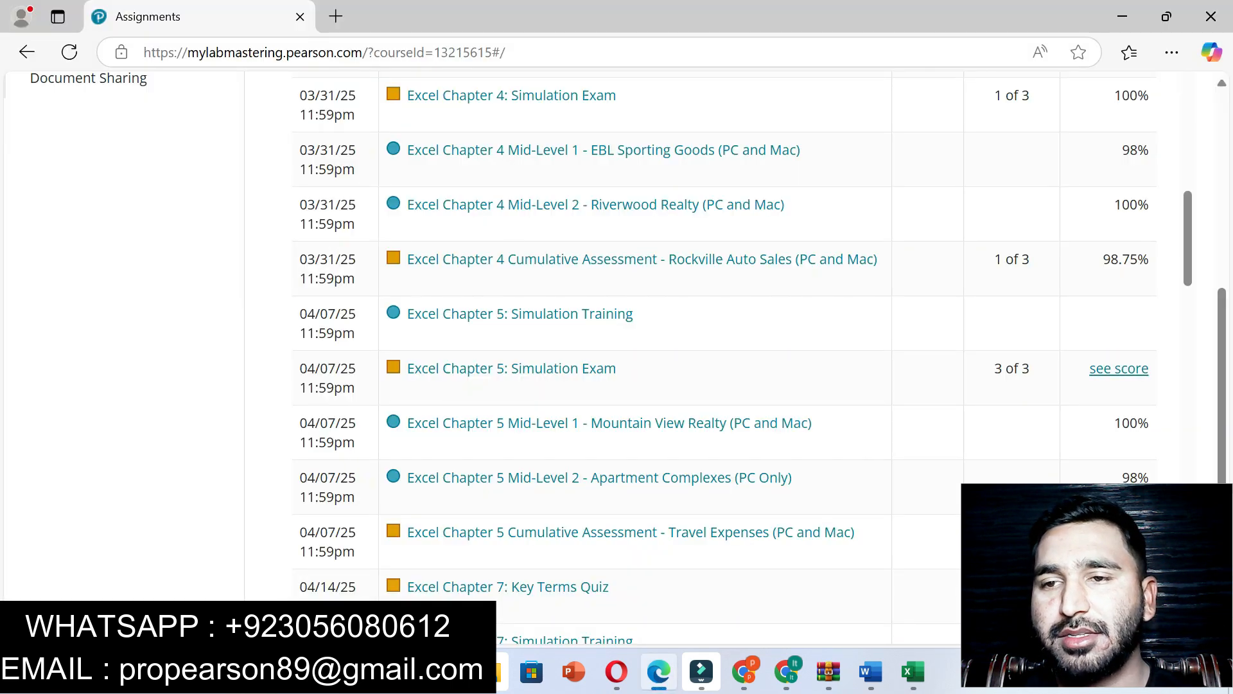
{"action": "scroll", "coordinate": [1118, 369], "scroll_direction": "up", "scroll_amount": 2}
{"action": "scroll", "coordinate": [1118, 369], "scroll_direction": "down", "scroll_amount": 2}
{"action": "scroll", "coordinate": [1118, 369], "scroll_direction": "up", "scroll_amount": 5}
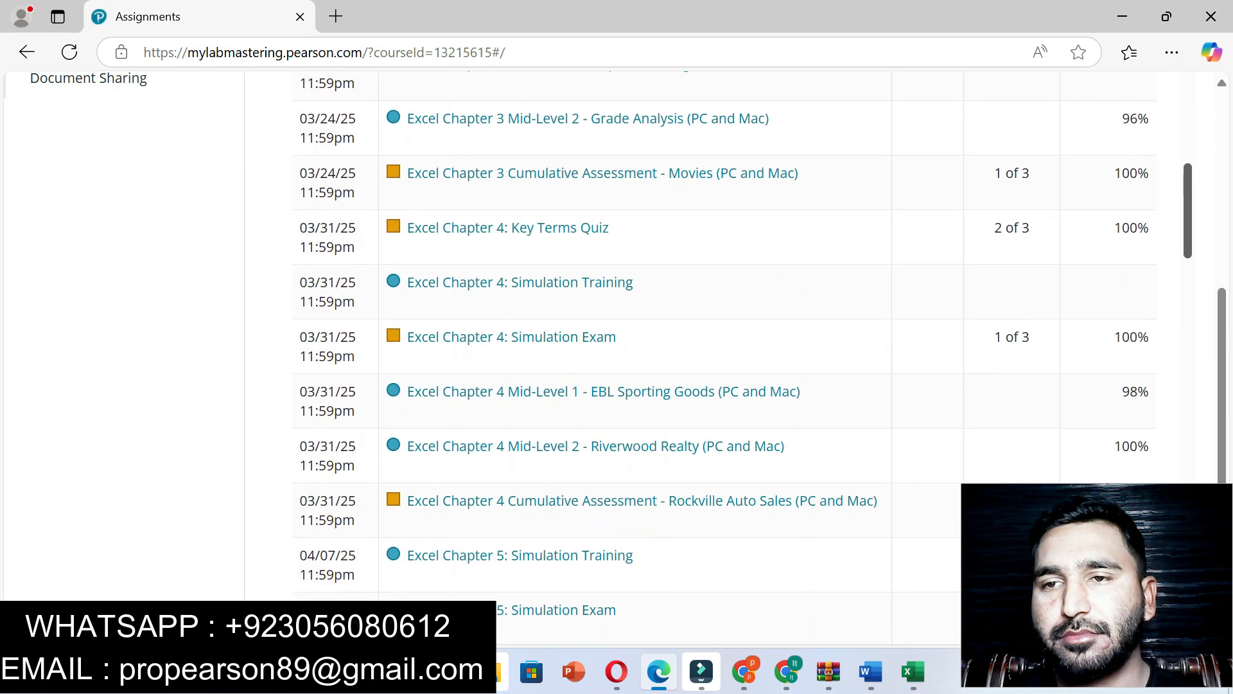
{"action": "scroll", "coordinate": [726, 353], "scroll_direction": "down", "scroll_amount": 6}
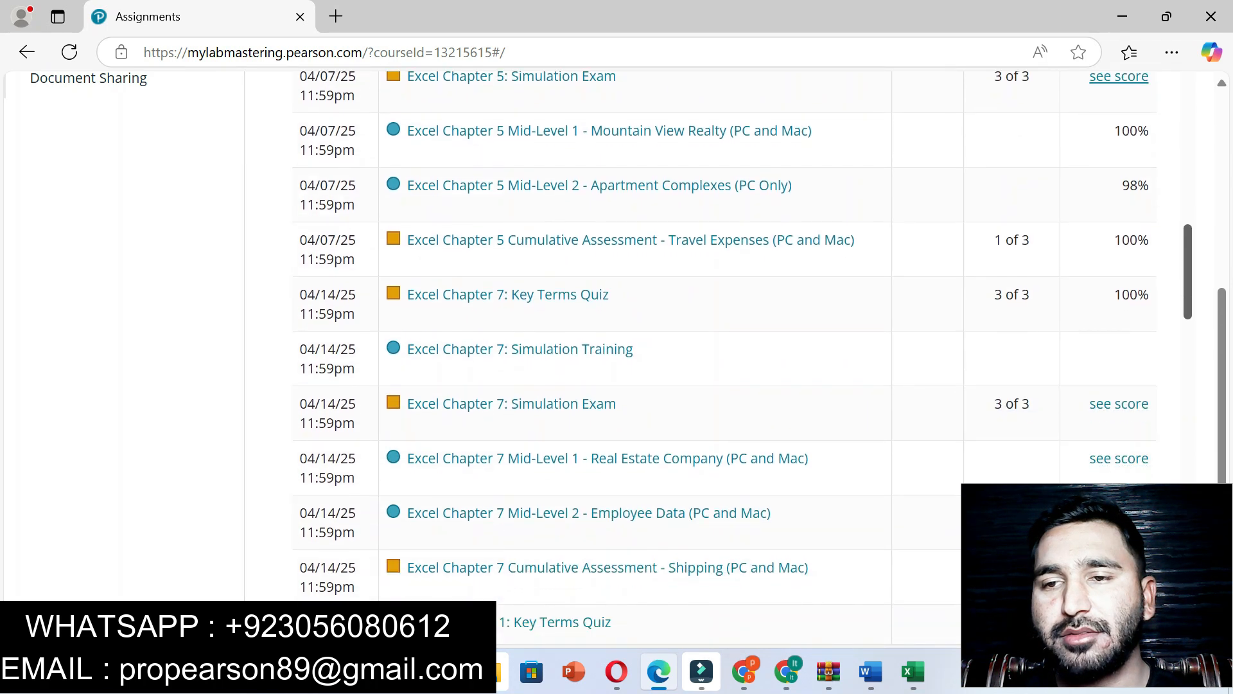
{"action": "scroll", "coordinate": [513, 321], "scroll_direction": "up", "scroll_amount": 5}
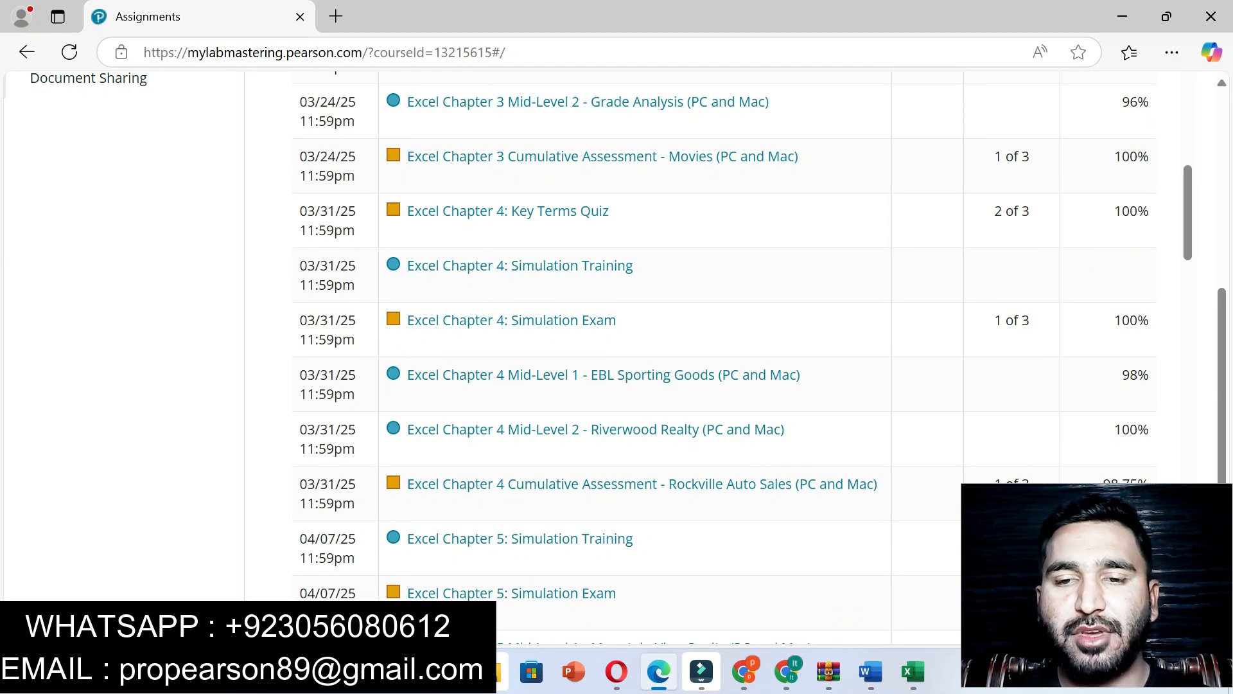
Switch to the Exp22_Excel_Ch01_ML2_Sales instructions in Word and enable editing for the document.
{"action": "left_click", "coordinate": [870, 671]}
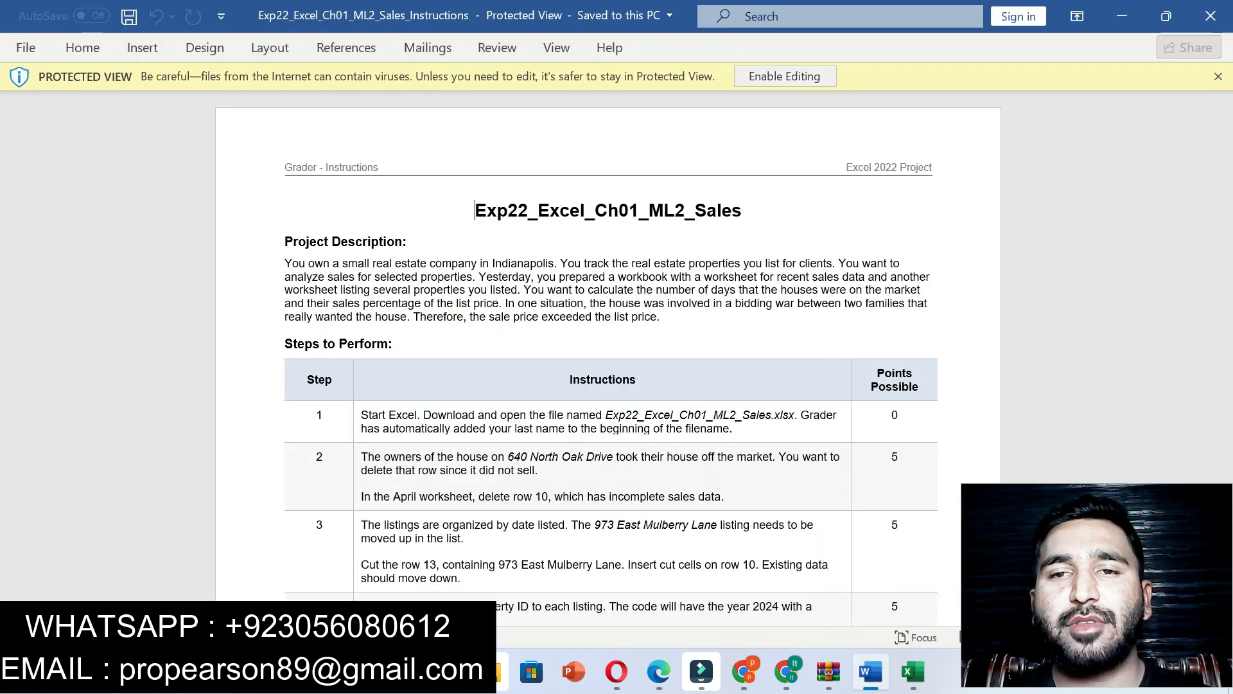
{"action": "left_click", "coordinate": [784, 76]}
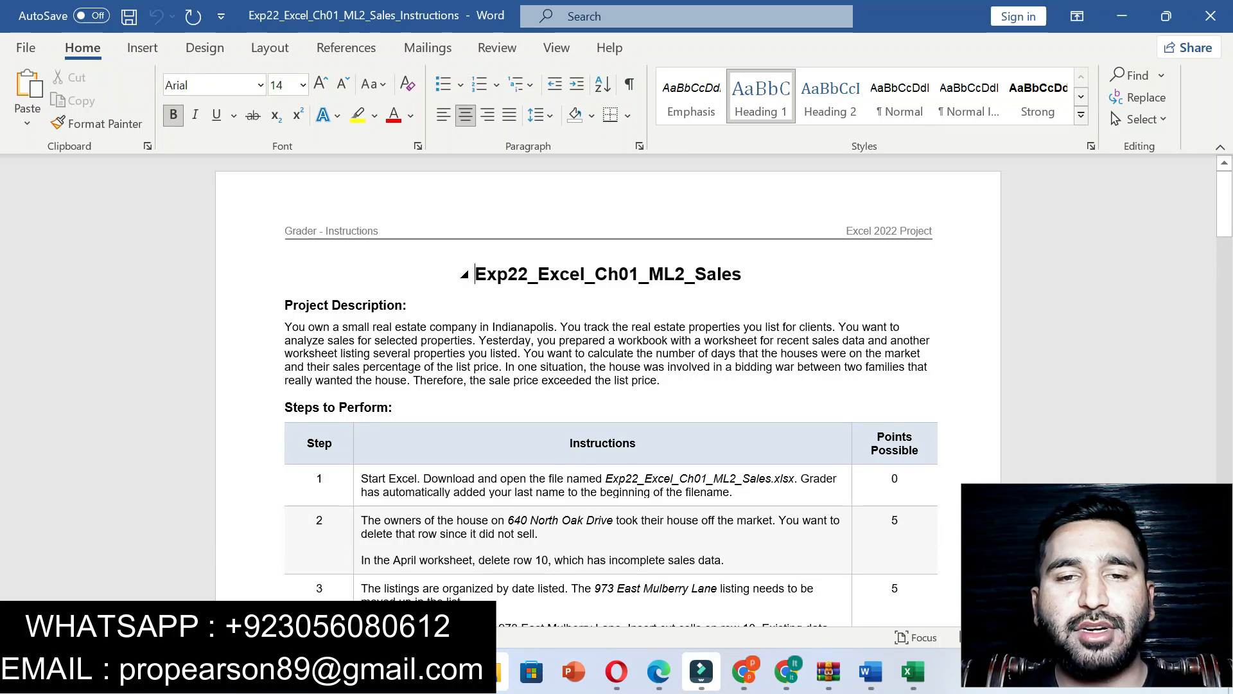
Highlight the document title, the project description and the step 1 instructions in yellow.
{"action": "left_click_drag", "start_coordinate": [476, 275], "coordinate": [751, 274]}
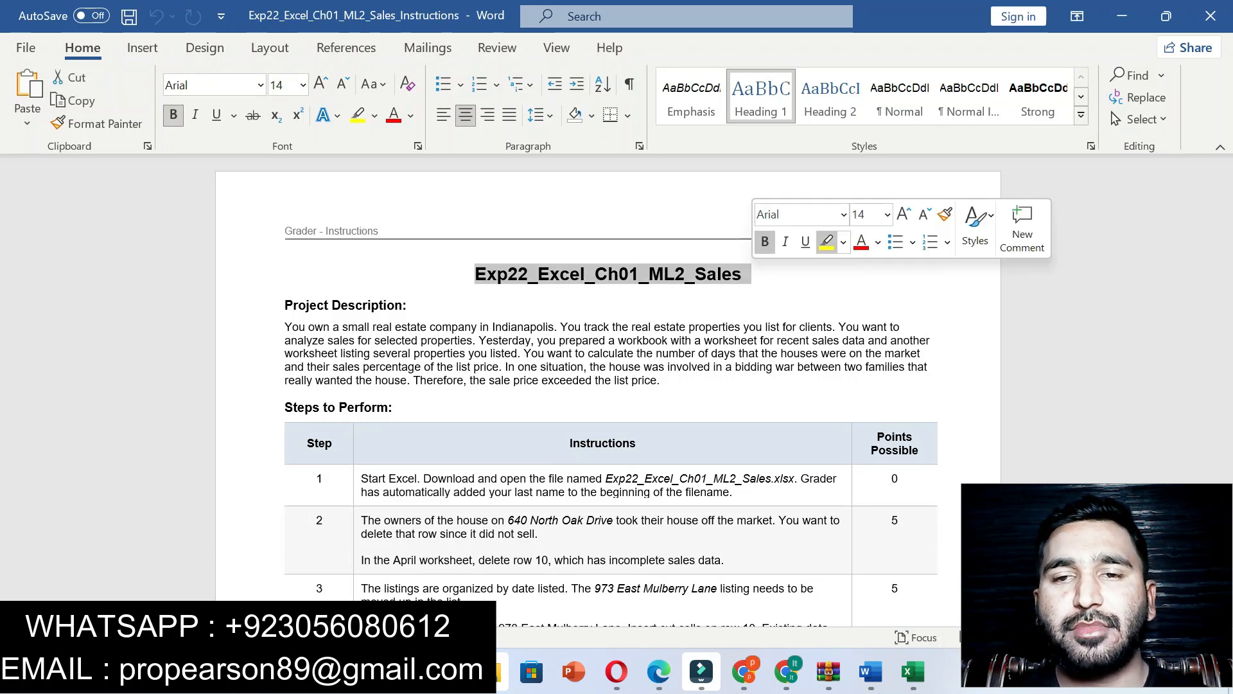
{"action": "left_click", "coordinate": [285, 290]}
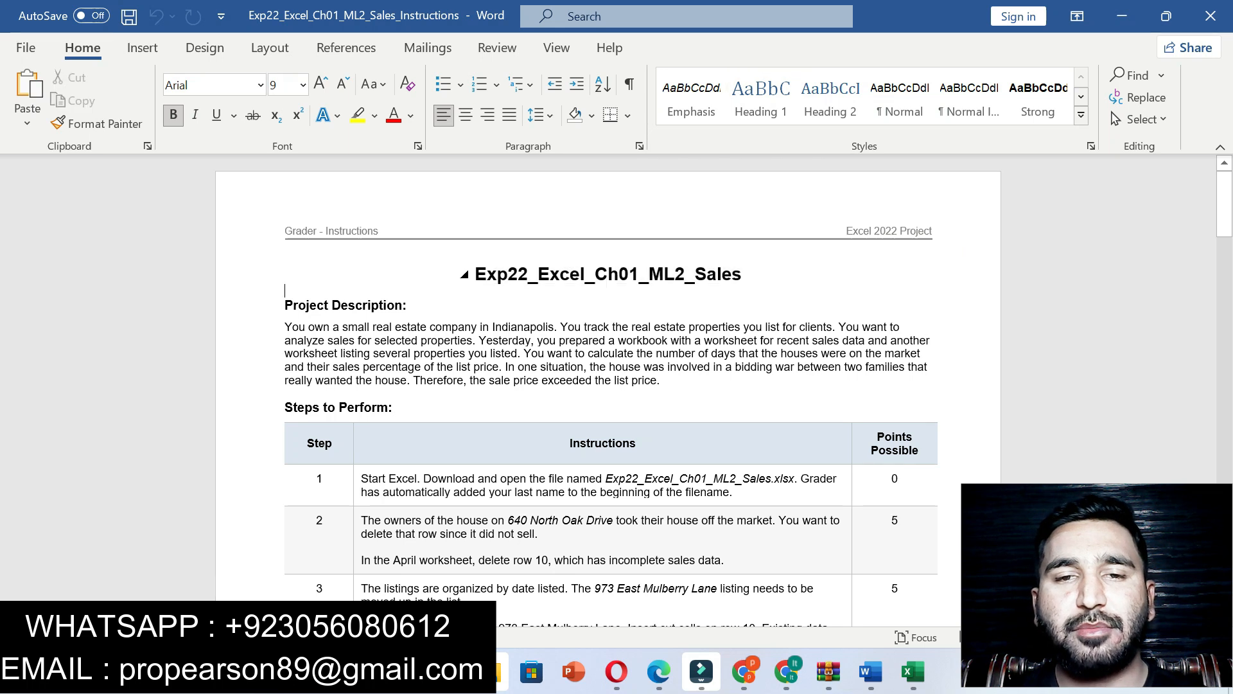
{"action": "left_click_drag", "start_coordinate": [476, 274], "coordinate": [742, 274]}
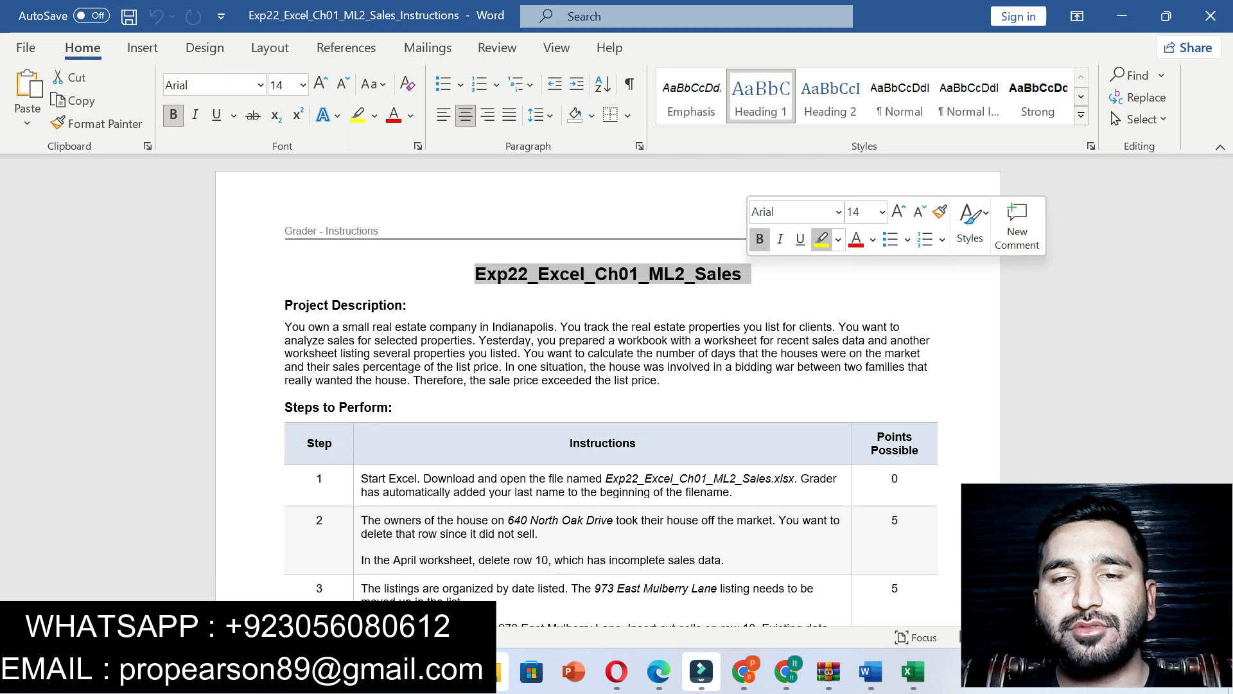
{"action": "left_click_drag", "start_coordinate": [285, 305], "coordinate": [699, 381]}
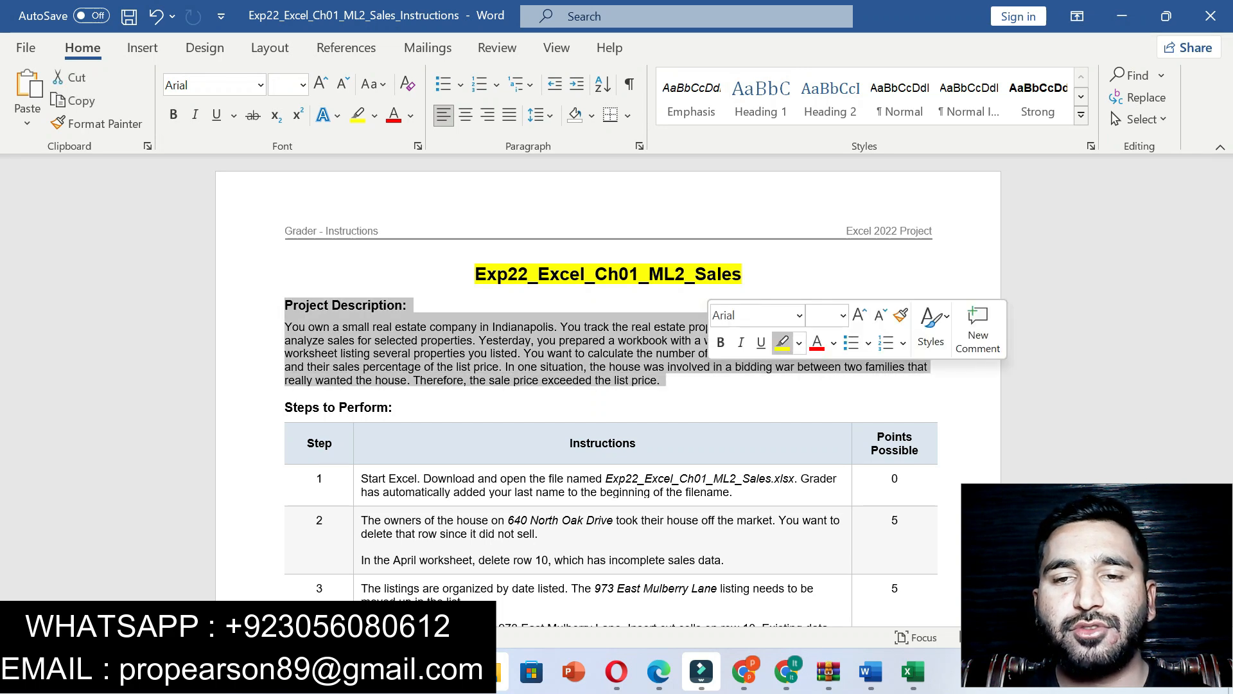
{"action": "left_click", "coordinate": [782, 345]}
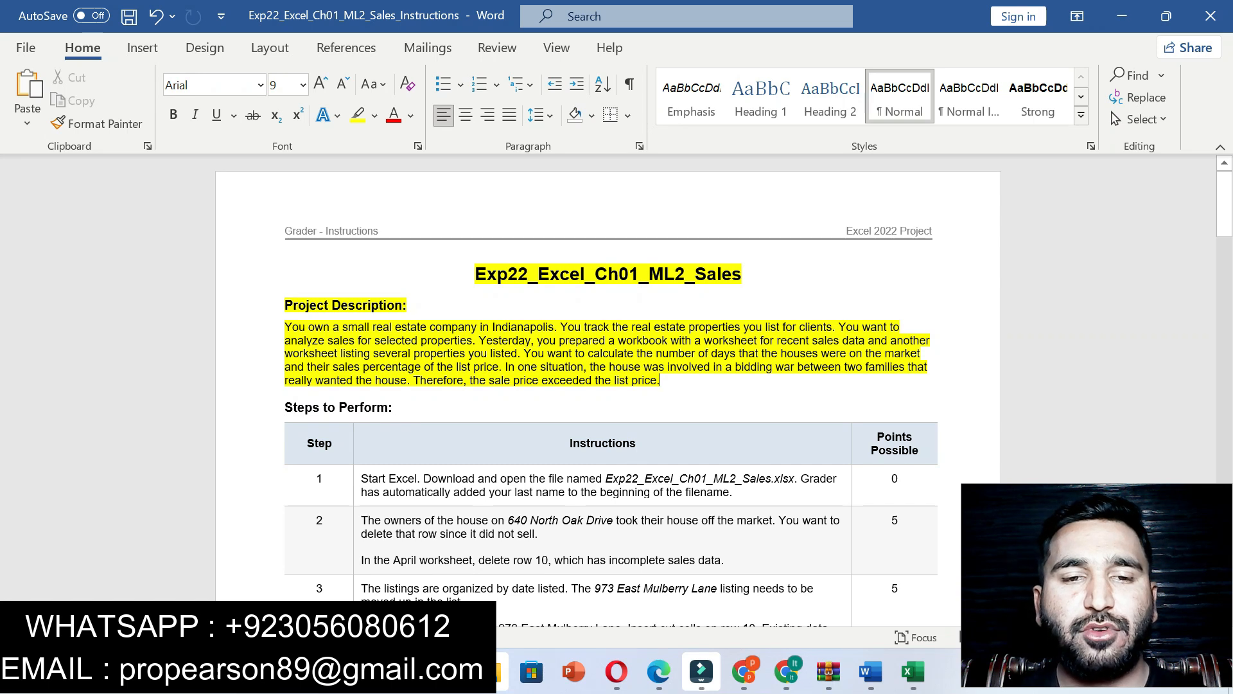
{"action": "left_click_drag", "start_coordinate": [361, 478], "coordinate": [732, 492]}
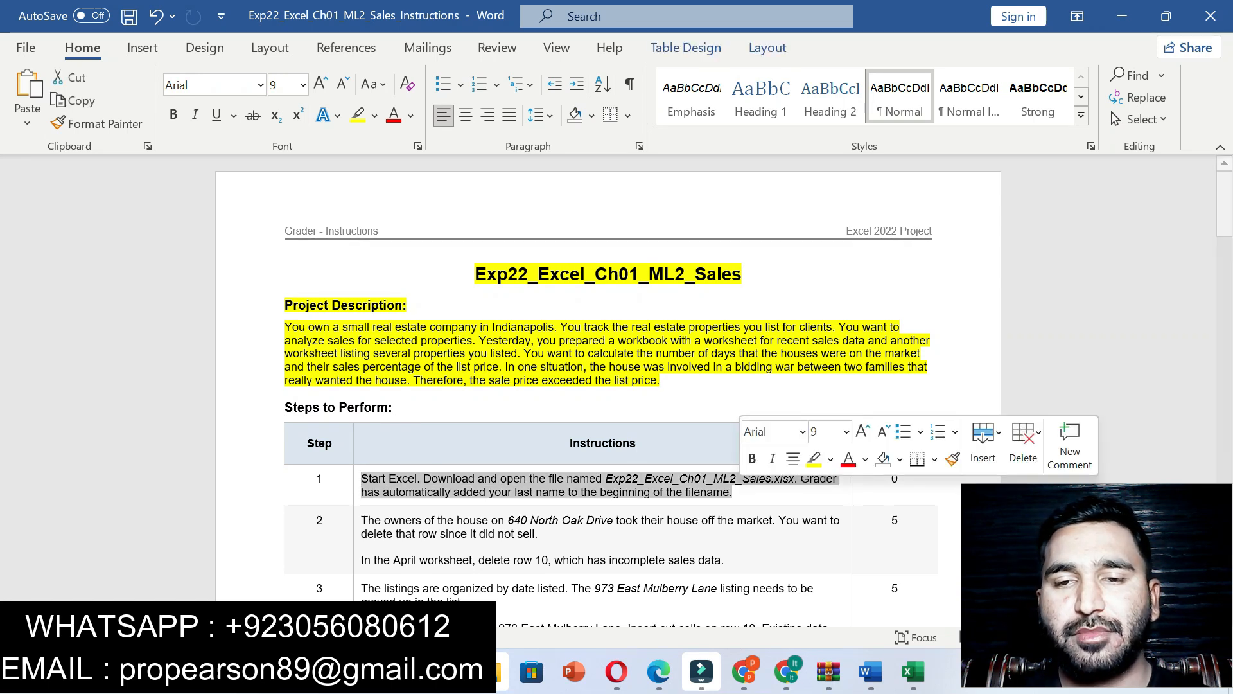
{"action": "left_click", "coordinate": [814, 458]}
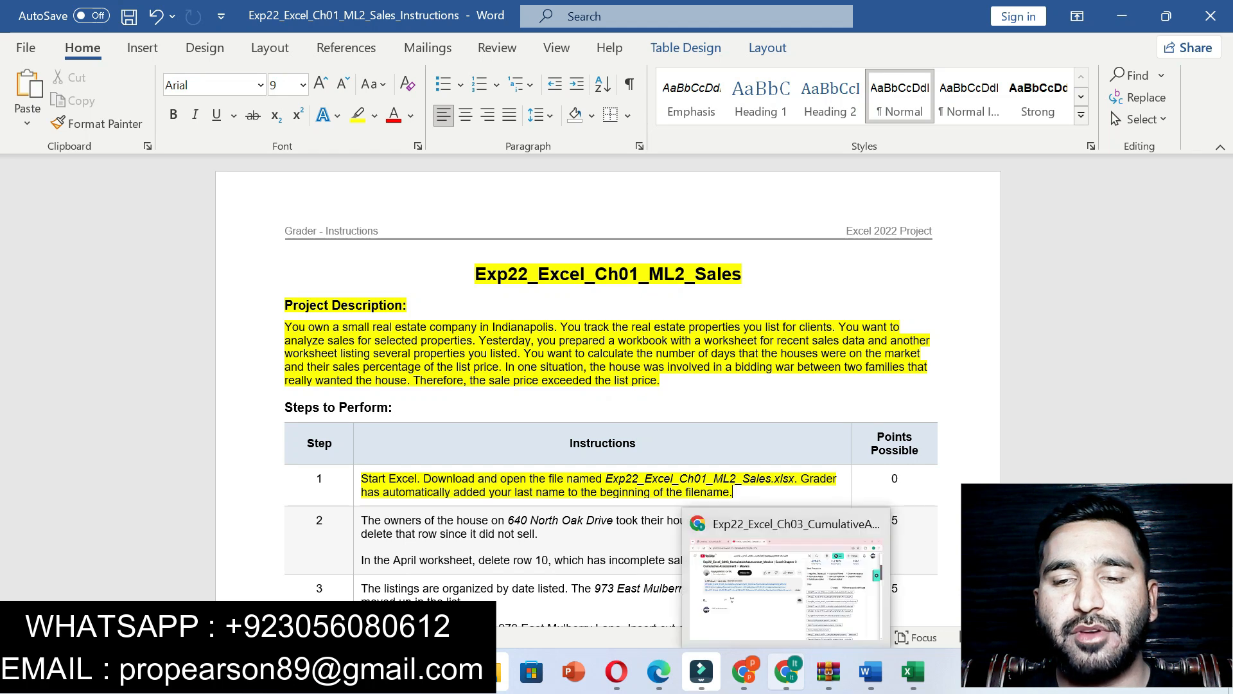
Switch to the sales workbook in Excel and look through its worksheets.
{"action": "left_click", "coordinate": [913, 671]}
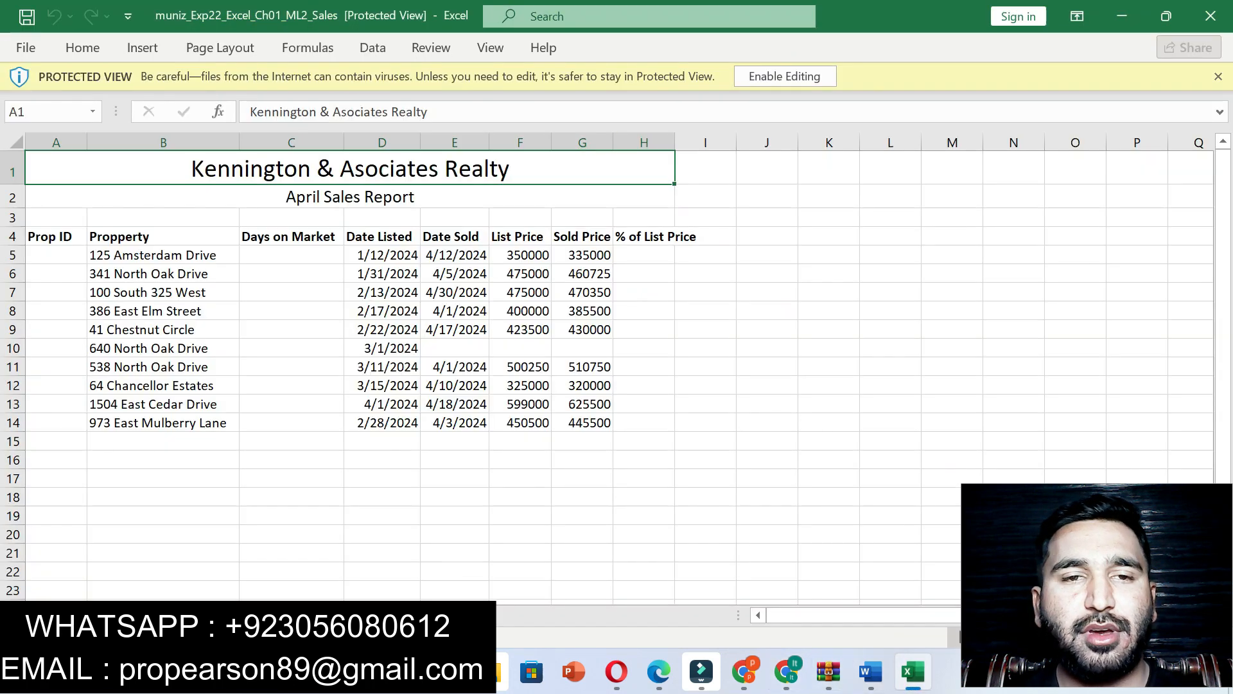
{"action": "key", "text": "ctrl+Page_Down"}
{"action": "key", "text": "ctrl+Page_Up"}
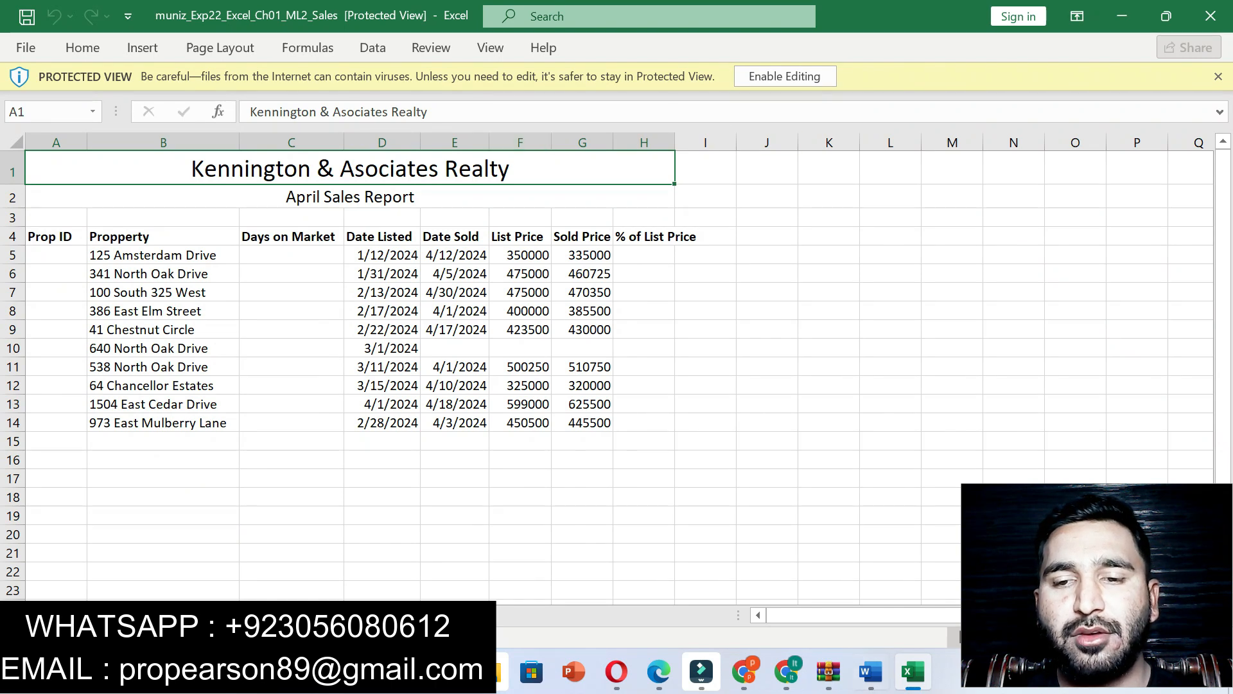
In the Word instructions, undo the yellow highlights and highlight the step 2 text about 640 North Oak Drive in yellow.
{"action": "left_click", "coordinate": [871, 671]}
{"action": "key", "text": "ctrl+z"}
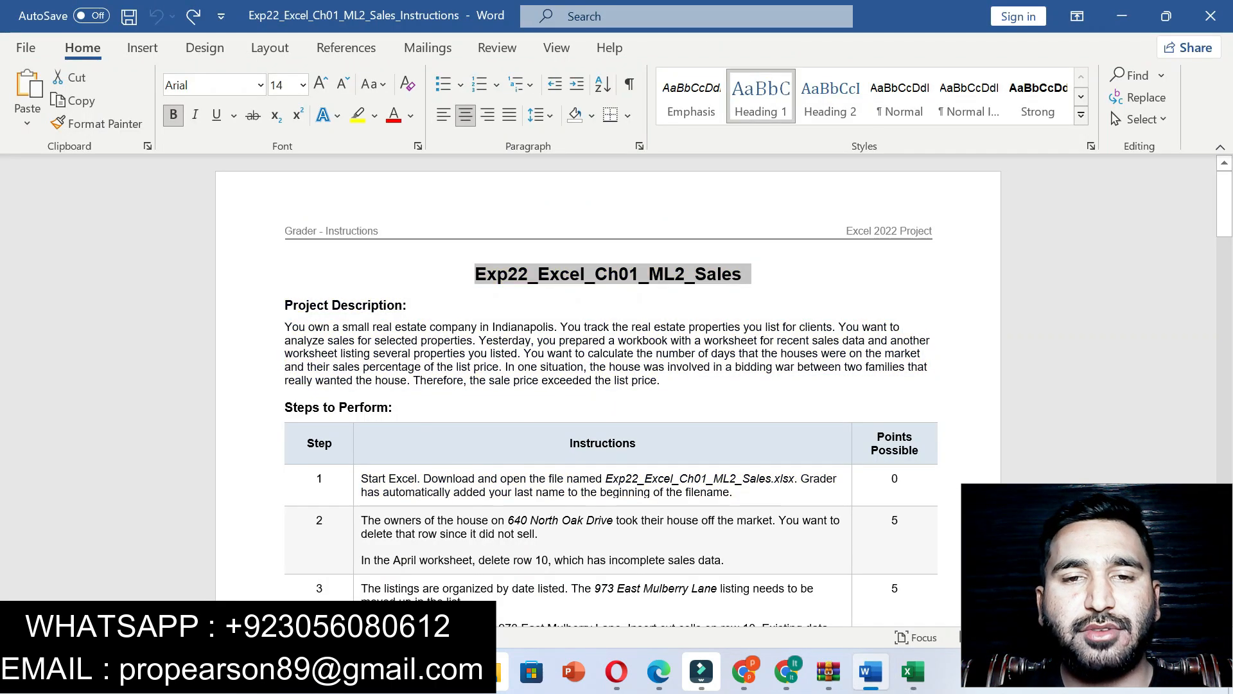
{"action": "left_click_drag", "start_coordinate": [361, 520], "coordinate": [724, 560]}
{"action": "left_click", "coordinate": [807, 528]}
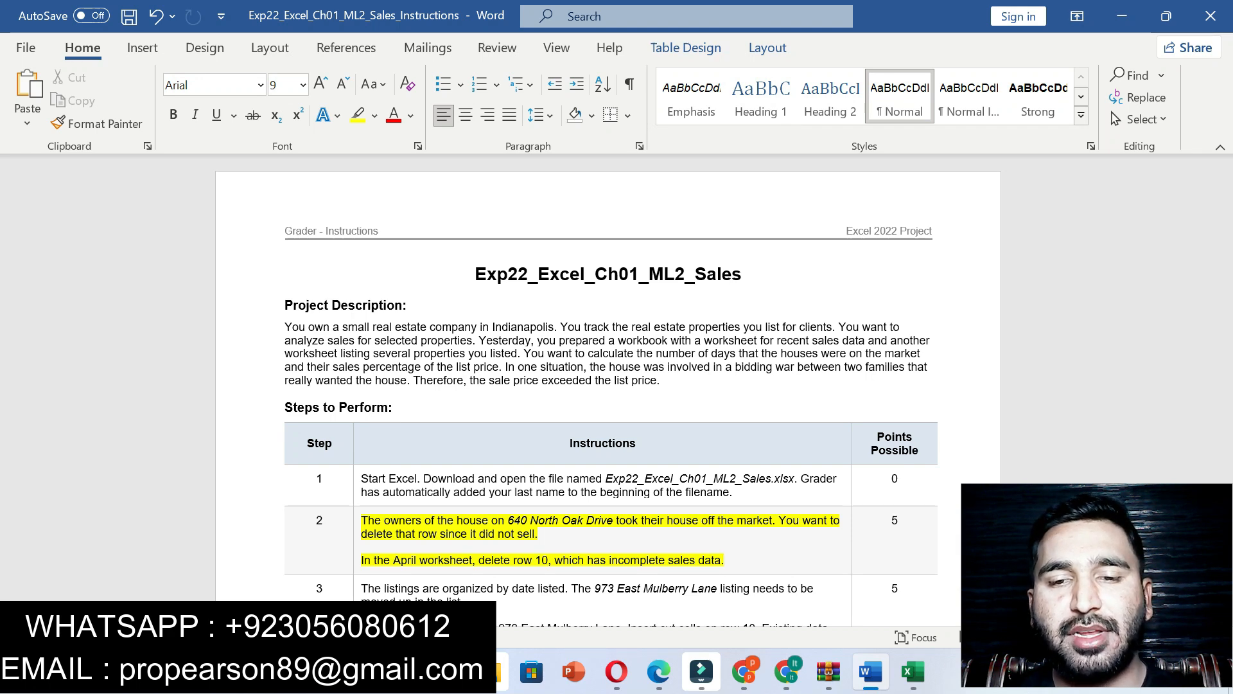
Switch to the sales workbook in Excel.
{"action": "left_click", "coordinate": [913, 671]}
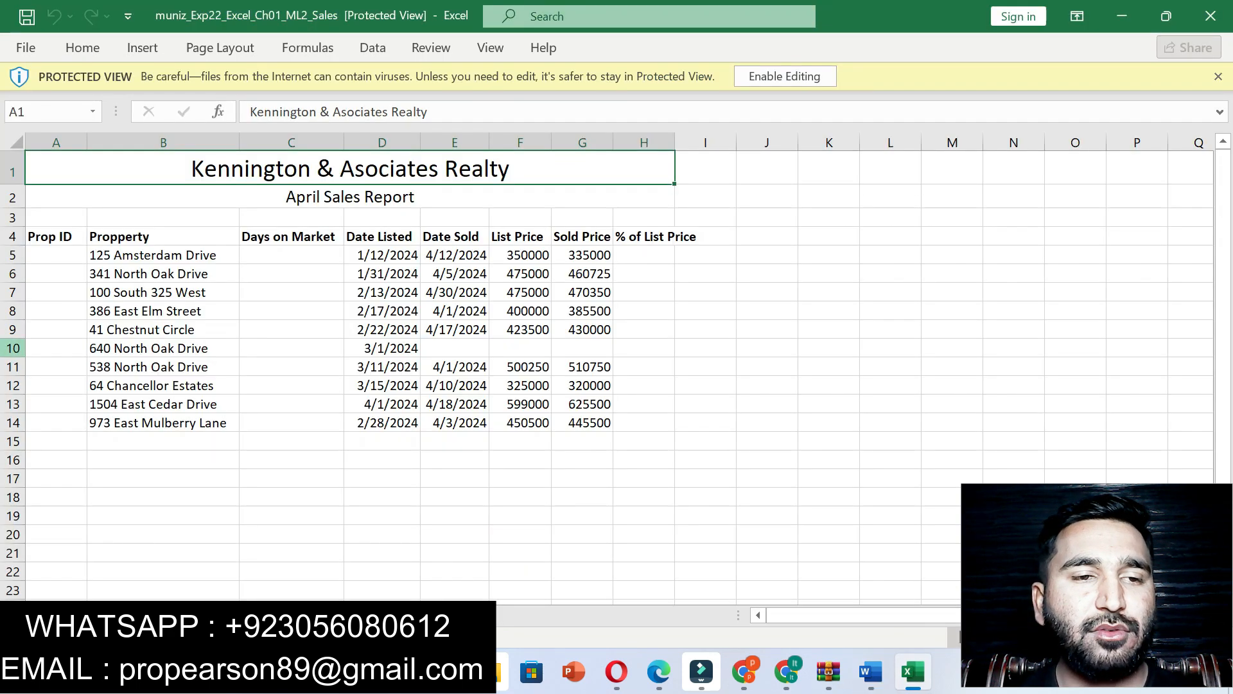
{"action": "left_click", "coordinate": [13, 347]}
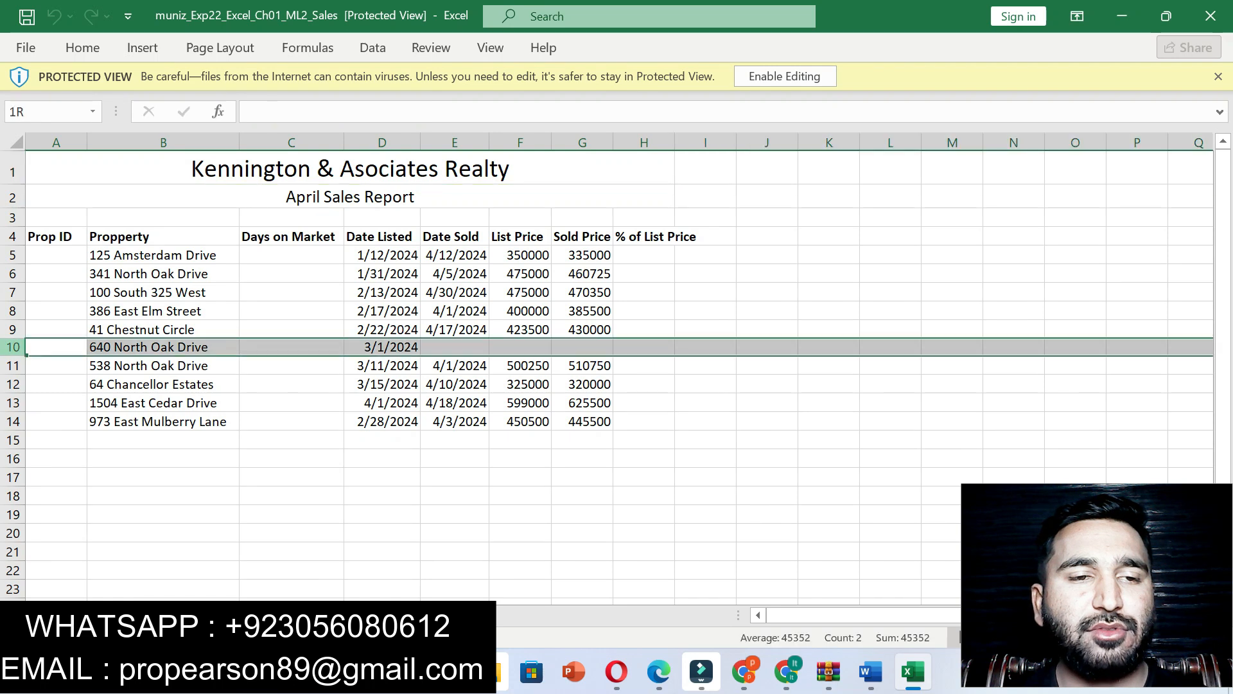
{"action": "right_click", "coordinate": [13, 347]}
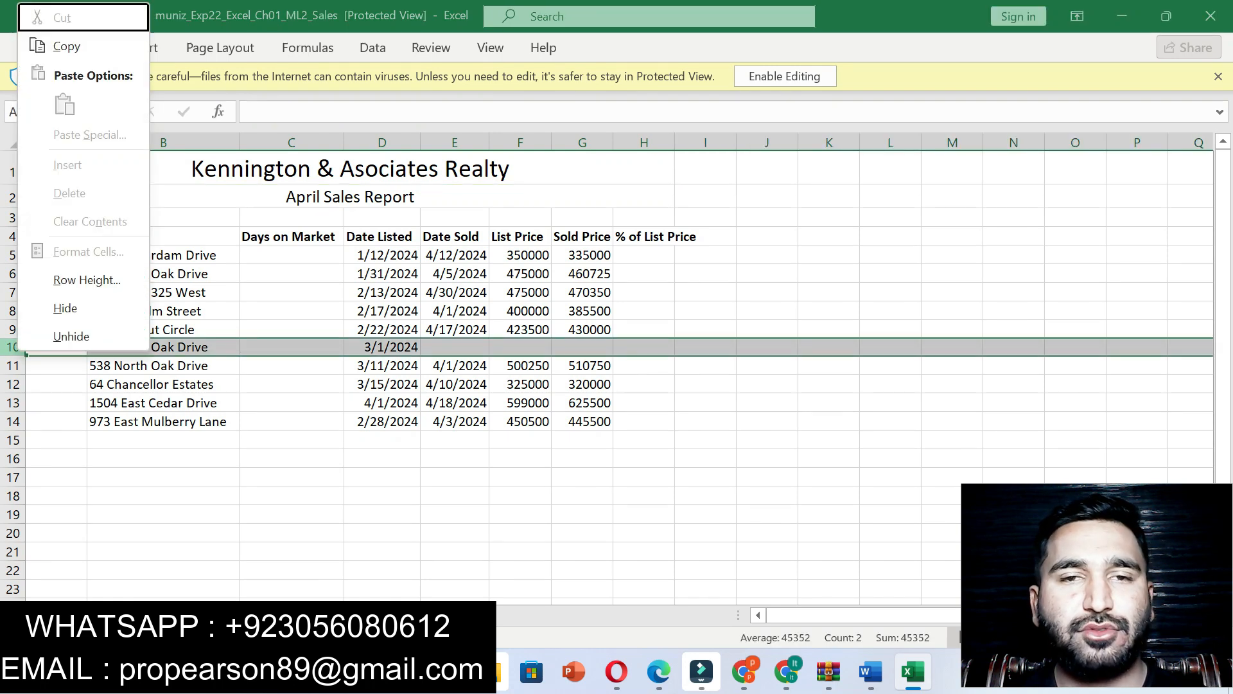
{"action": "key", "text": "Escape"}
{"action": "left_click", "coordinate": [784, 75]}
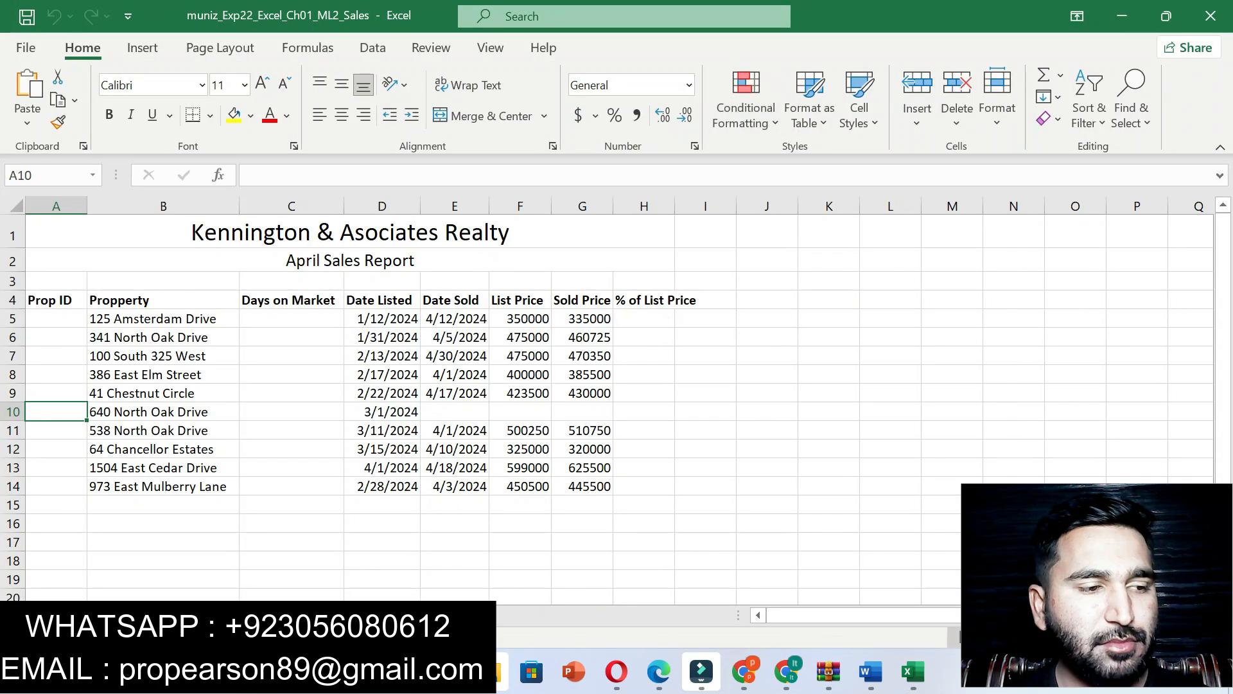
{"action": "left_click", "coordinate": [12, 411]}
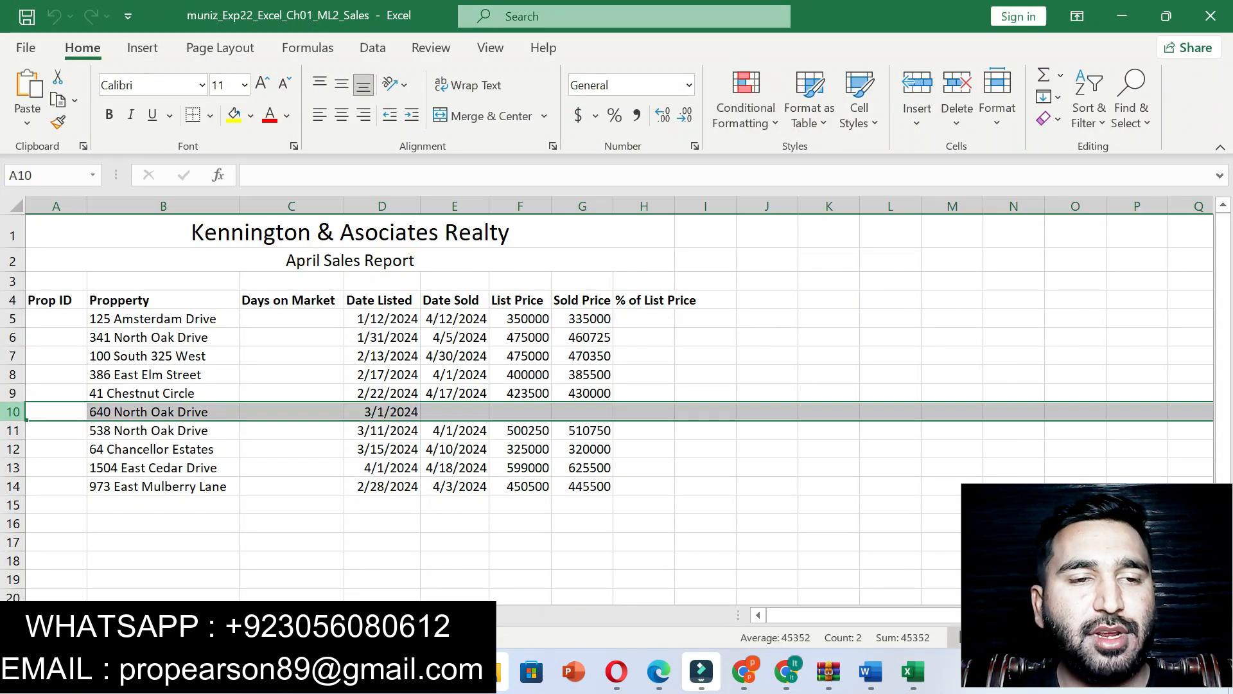
{"action": "right_click", "coordinate": [12, 412]}
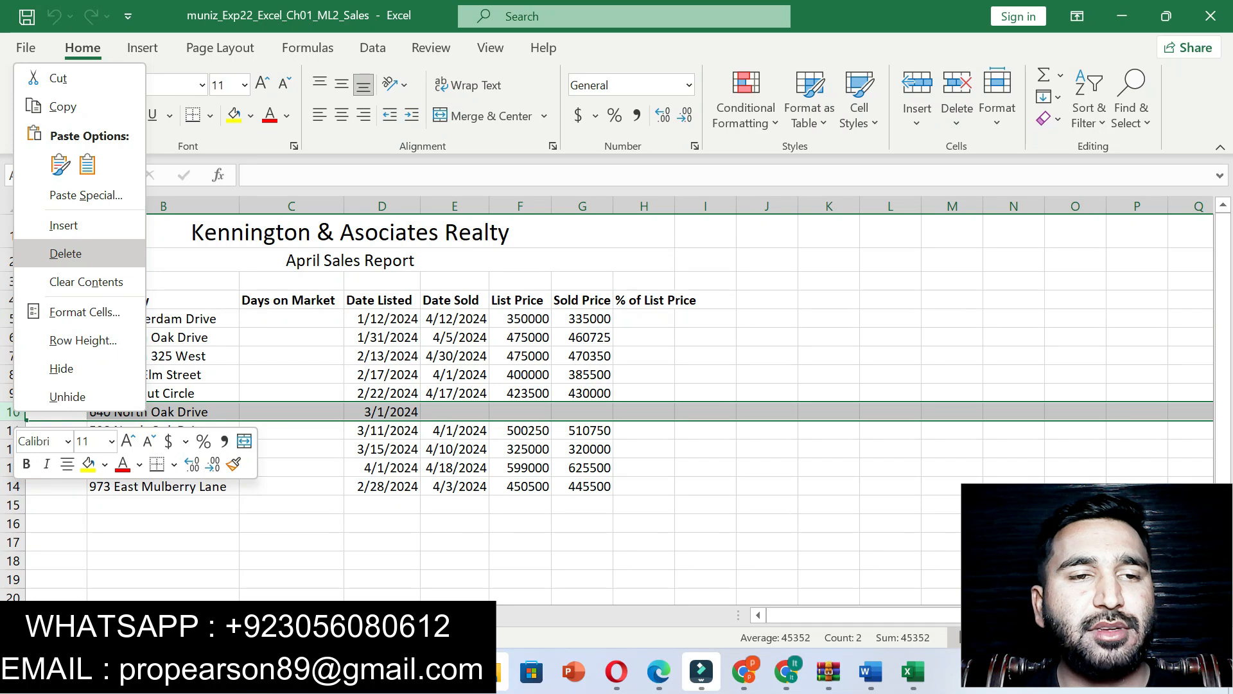
{"action": "left_click", "coordinate": [65, 253]}
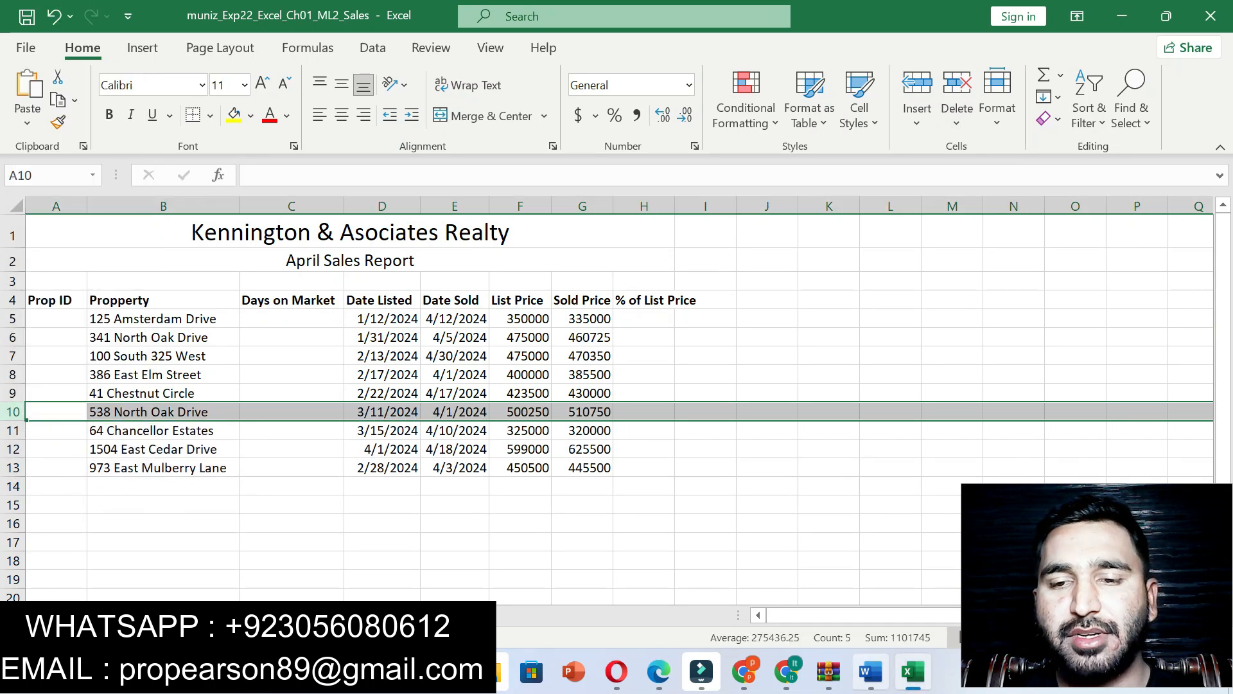
Switch to the Word instructions and highlight the step 3 text about the 973 East Mulberry Lane listing in yellow.
{"action": "left_click", "coordinate": [870, 671]}
{"action": "left_click_drag", "start_coordinate": [1225, 203], "coordinate": [1224, 260]}
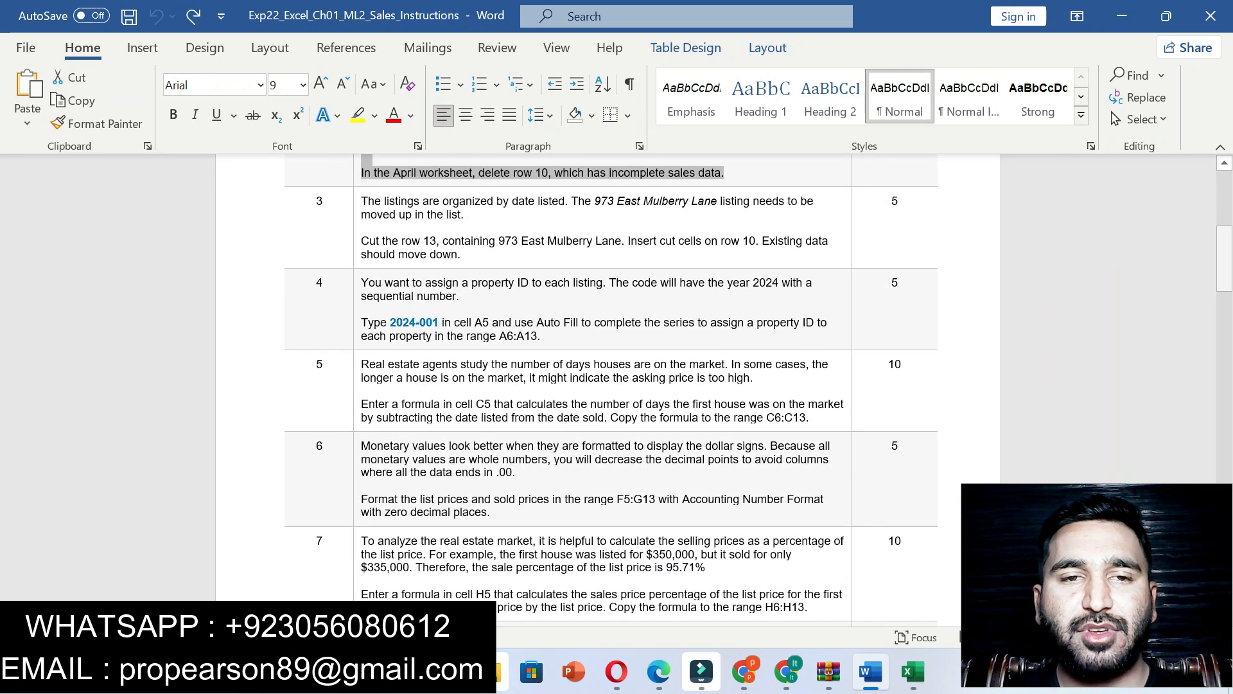
{"action": "left_click_drag", "start_coordinate": [361, 201], "coordinate": [461, 255]}
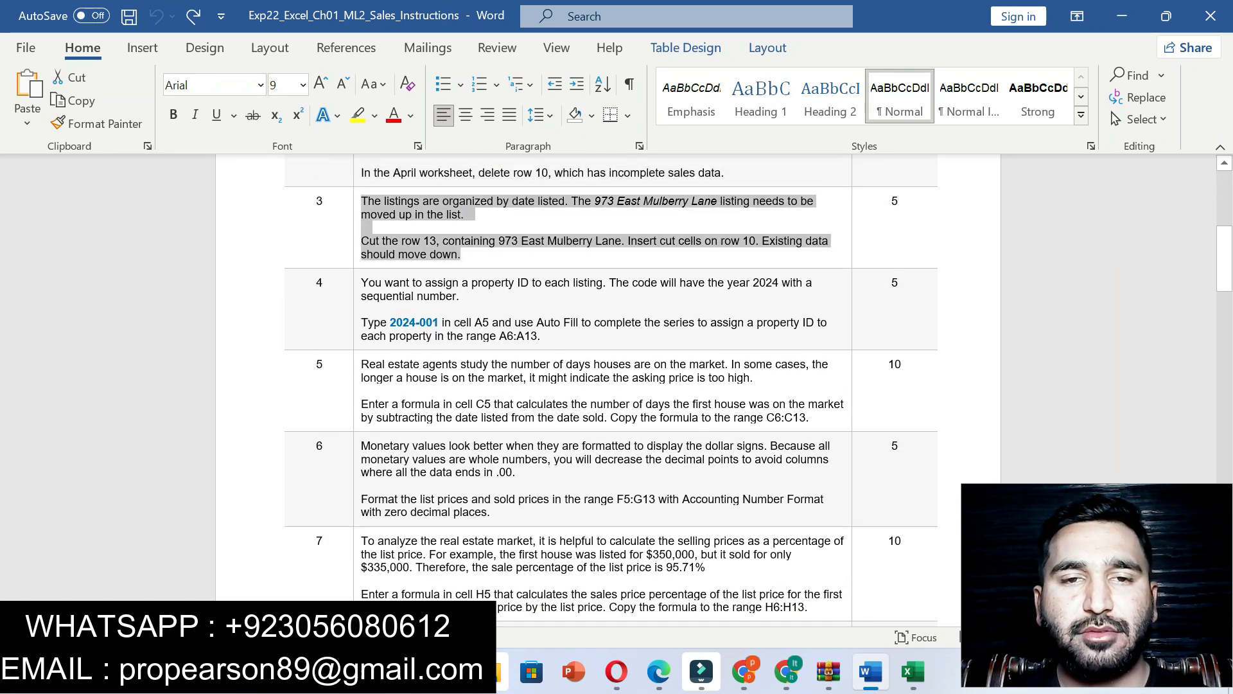
{"action": "left_click", "coordinate": [581, 217]}
{"action": "left_click_drag", "start_coordinate": [1224, 261], "coordinate": [1225, 210]}
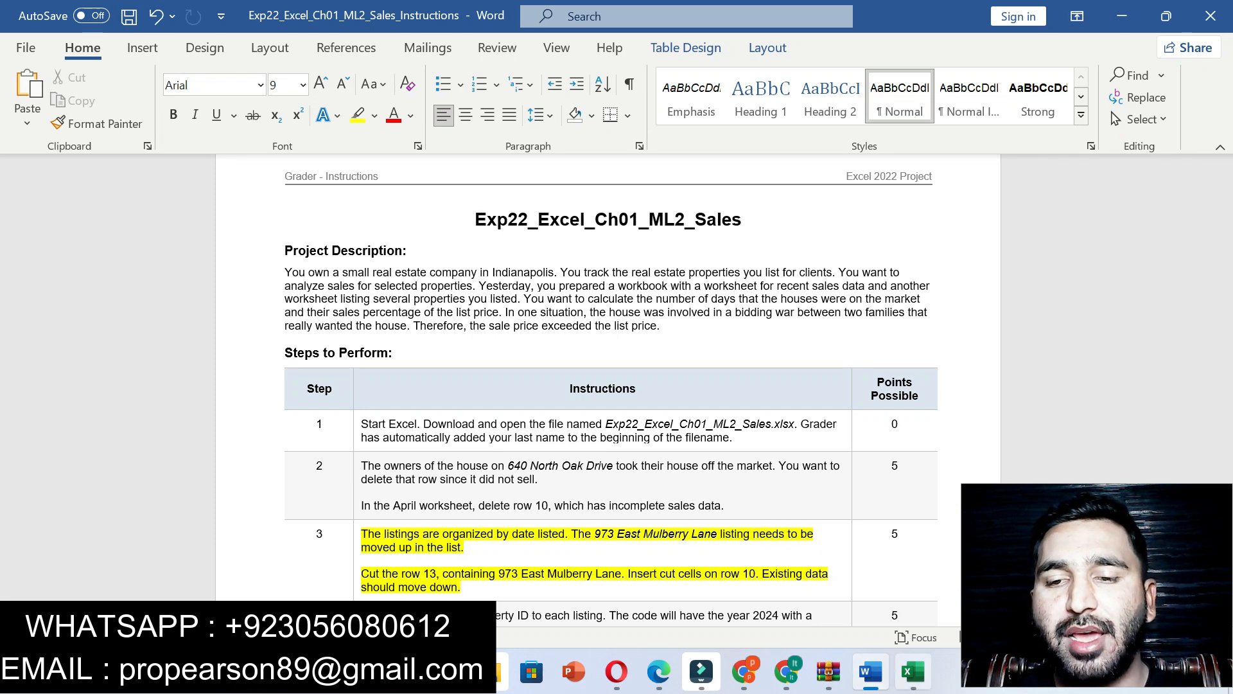
Compare the April worksheet with the instructions and mark the step 3 sentence about cutting row 13 in Word.
{"action": "left_click", "coordinate": [913, 671]}
{"action": "left_click", "coordinate": [871, 671]}
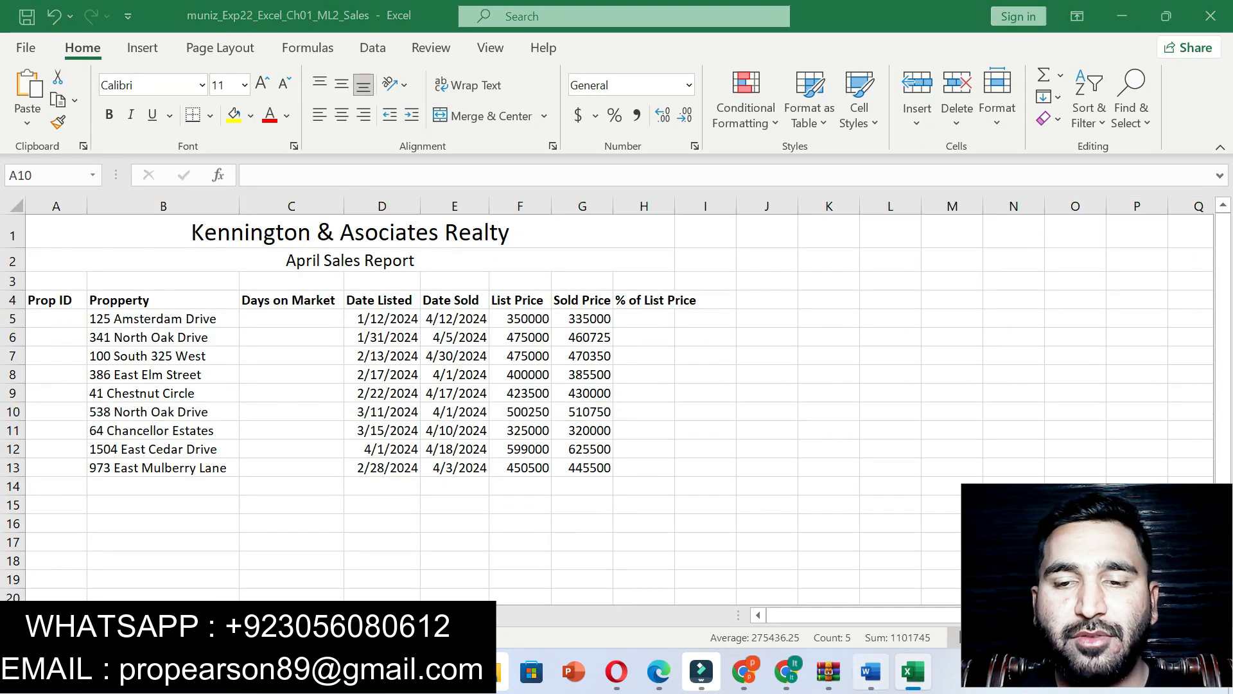
{"action": "left_click_drag", "start_coordinate": [360, 572], "coordinate": [620, 573]}
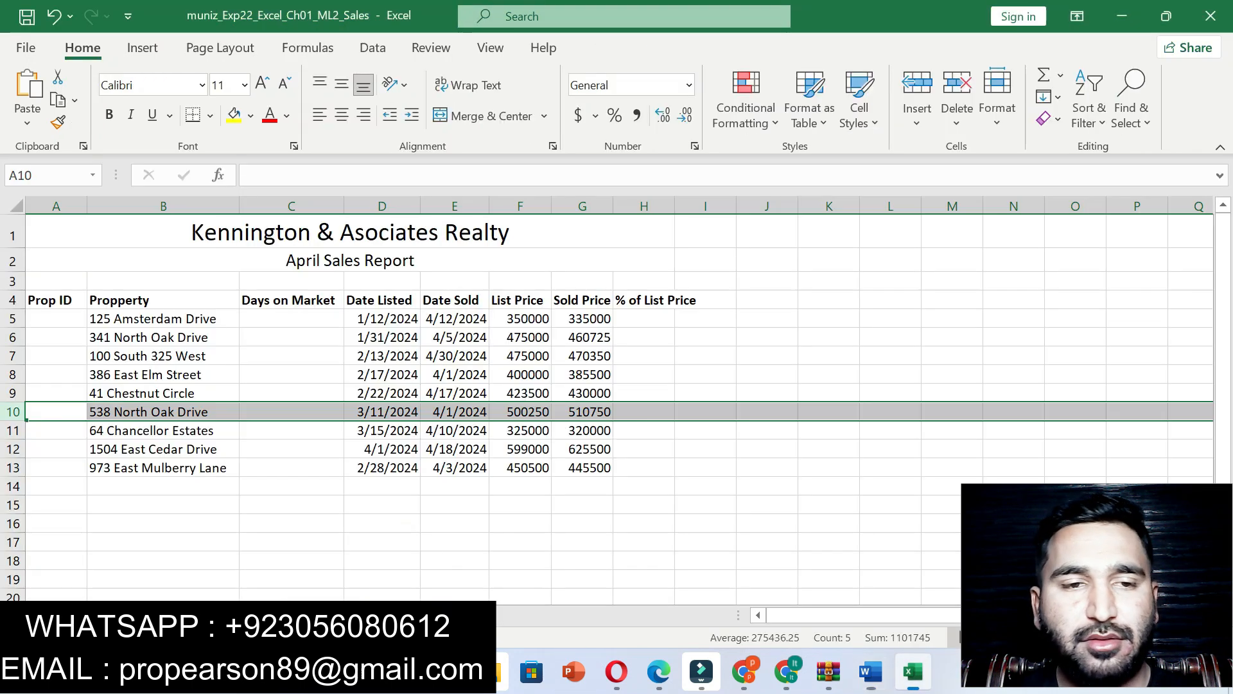
{"action": "left_click", "coordinate": [913, 671]}
{"action": "left_click", "coordinate": [13, 467]}
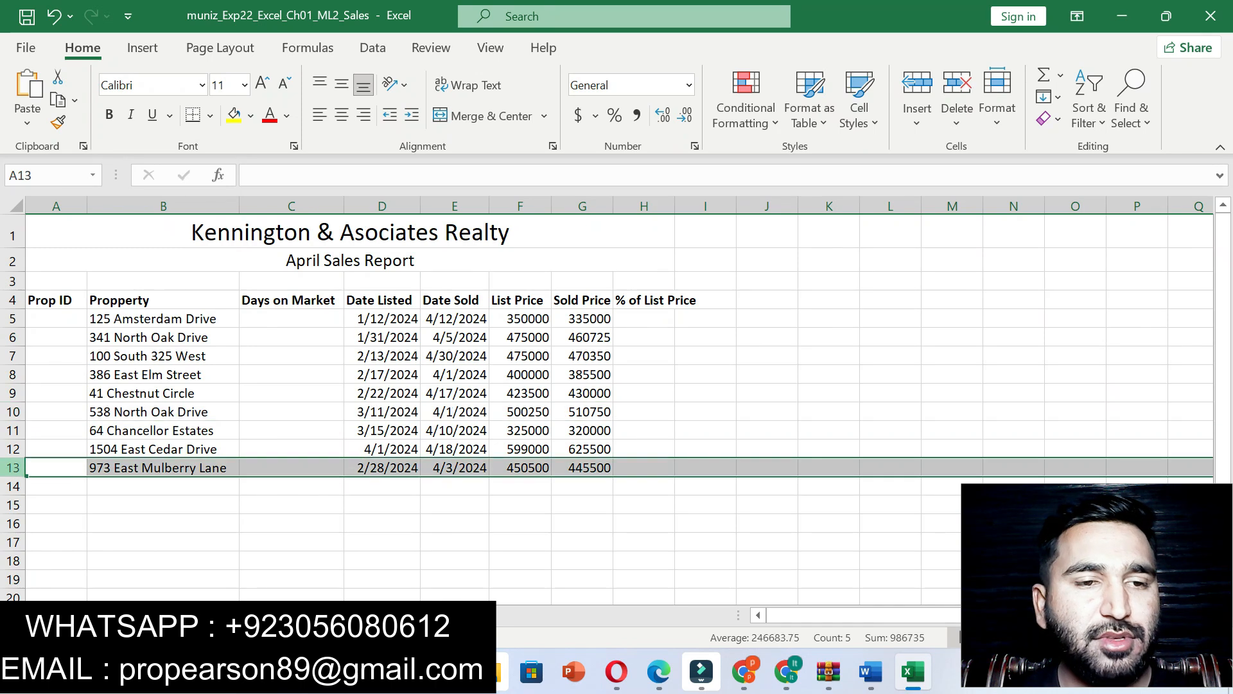
{"action": "right_click", "coordinate": [13, 468]}
{"action": "left_click", "coordinate": [60, 136]}
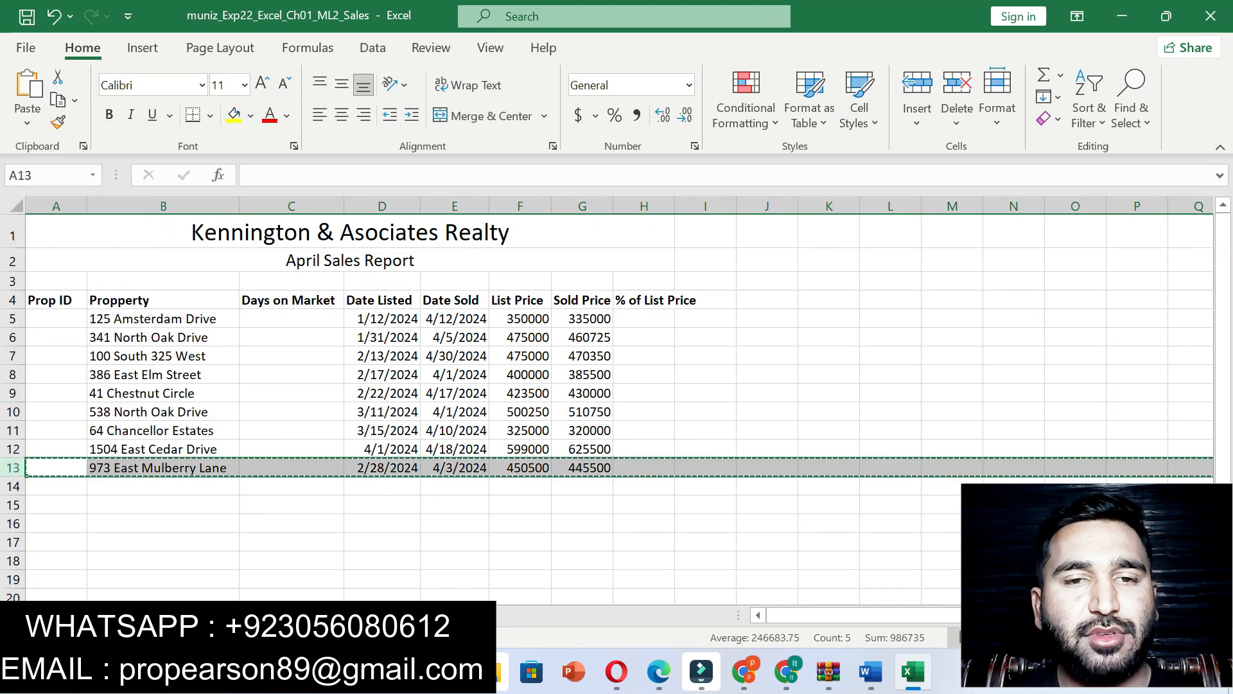
Mark the step 3 insertion instruction in Word, then switch to Excel and insert the cut 973 East Mulberry Lane row at row 10.
{"action": "left_click", "coordinate": [870, 671]}
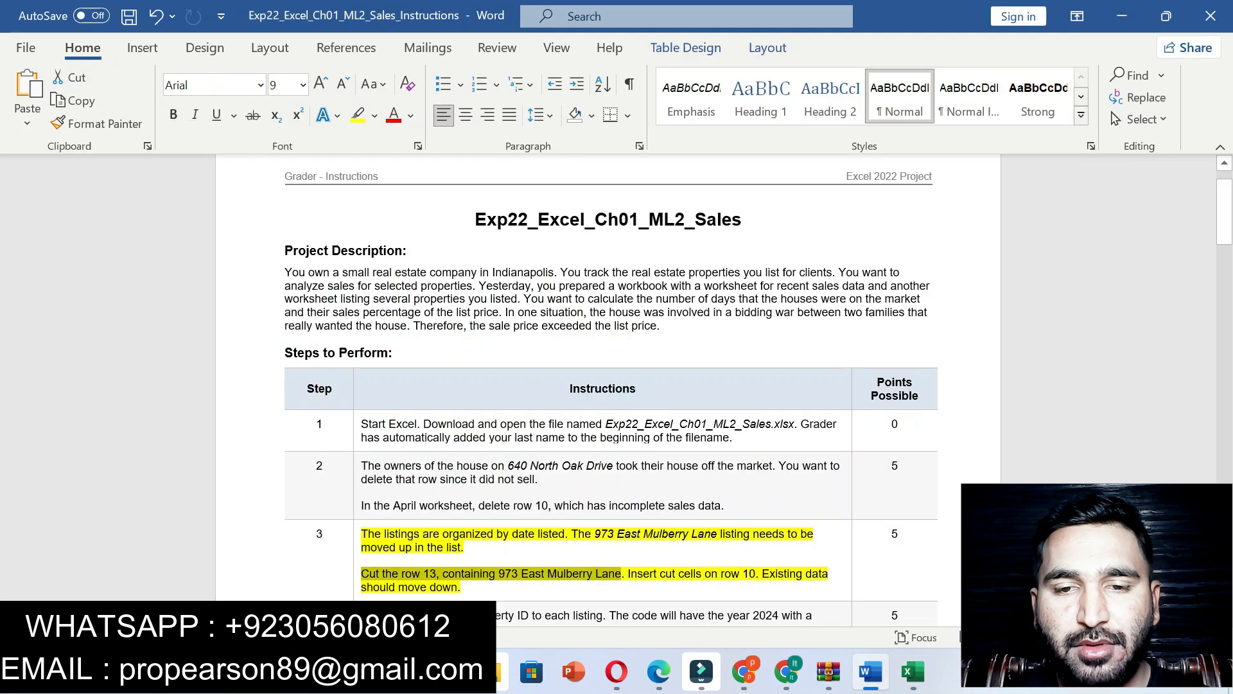
{"action": "left_click_drag", "start_coordinate": [627, 572], "coordinate": [755, 573]}
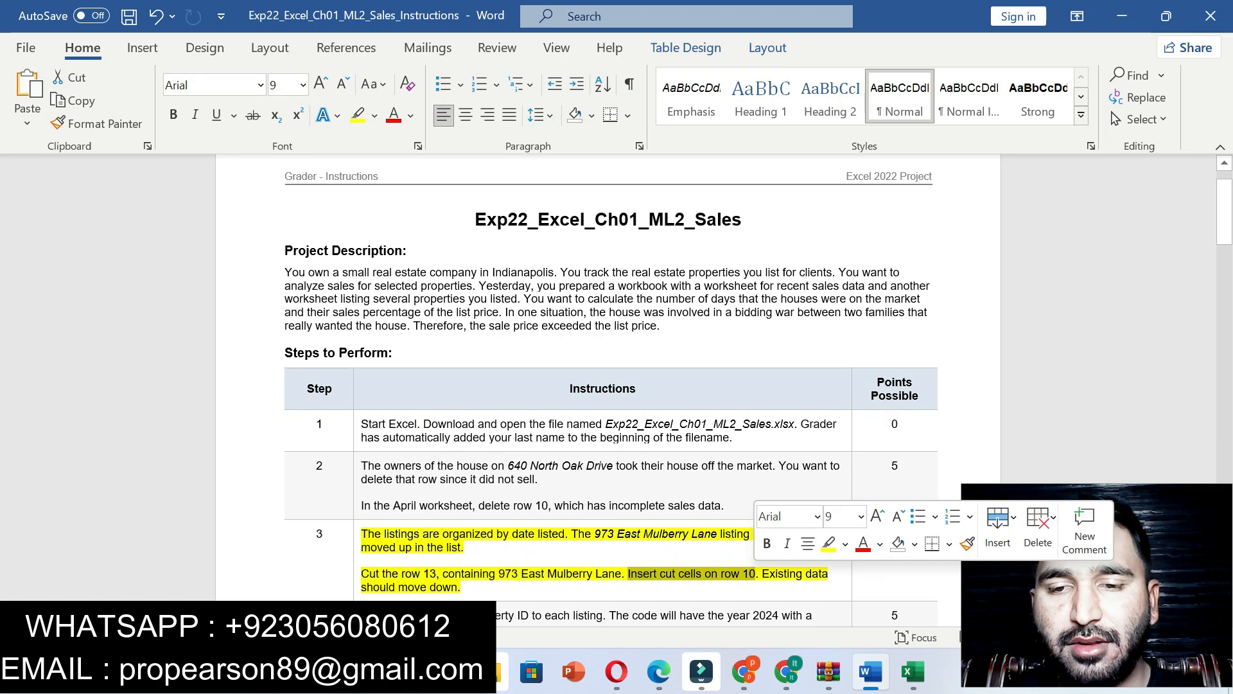
{"action": "left_click", "coordinate": [912, 671]}
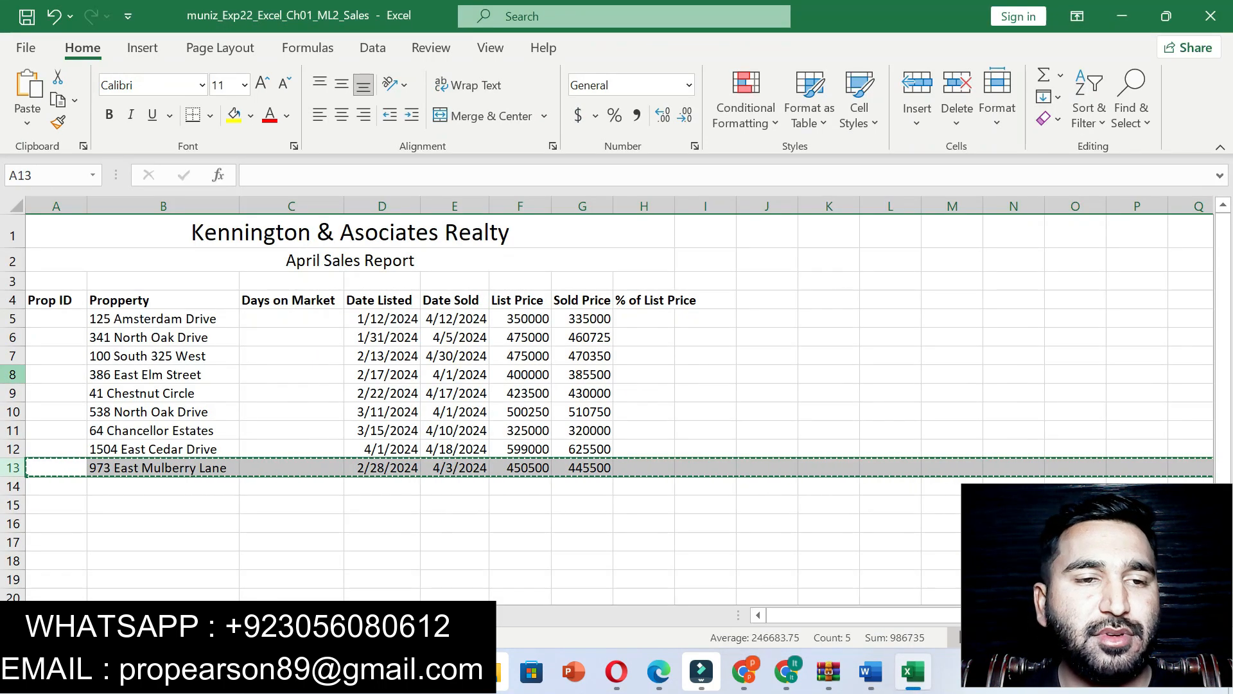
{"action": "left_click", "coordinate": [13, 411]}
{"action": "right_click", "coordinate": [13, 412]}
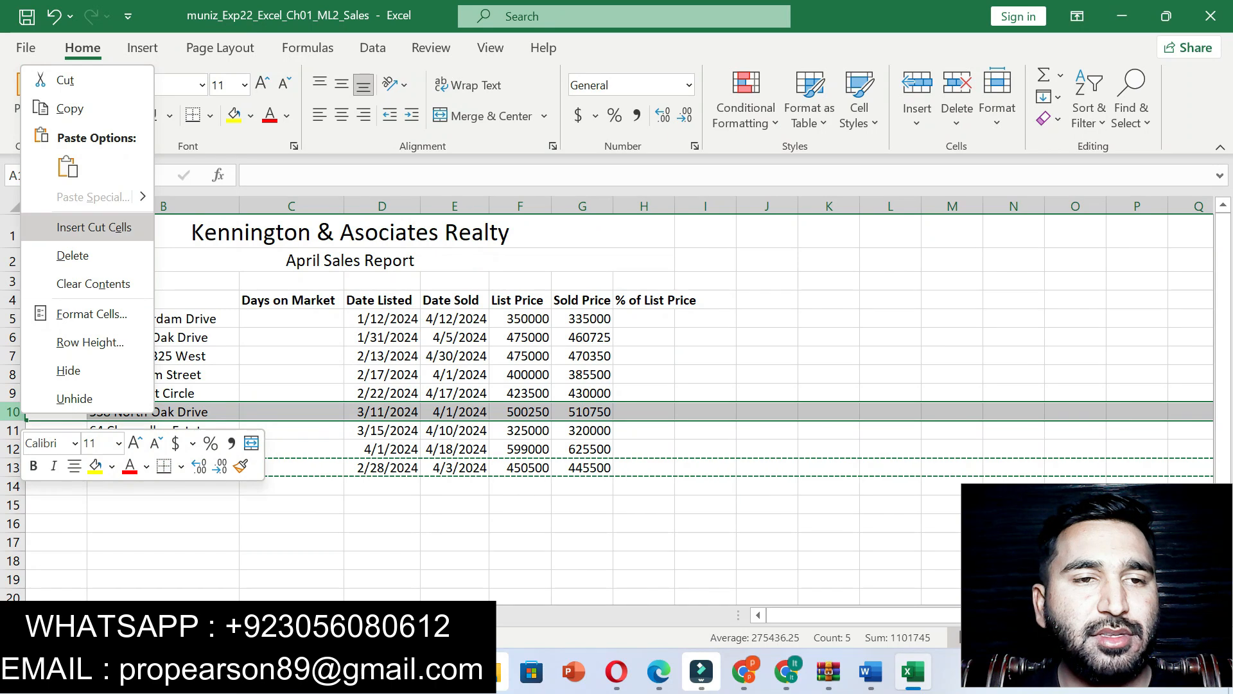
{"action": "left_click", "coordinate": [94, 228]}
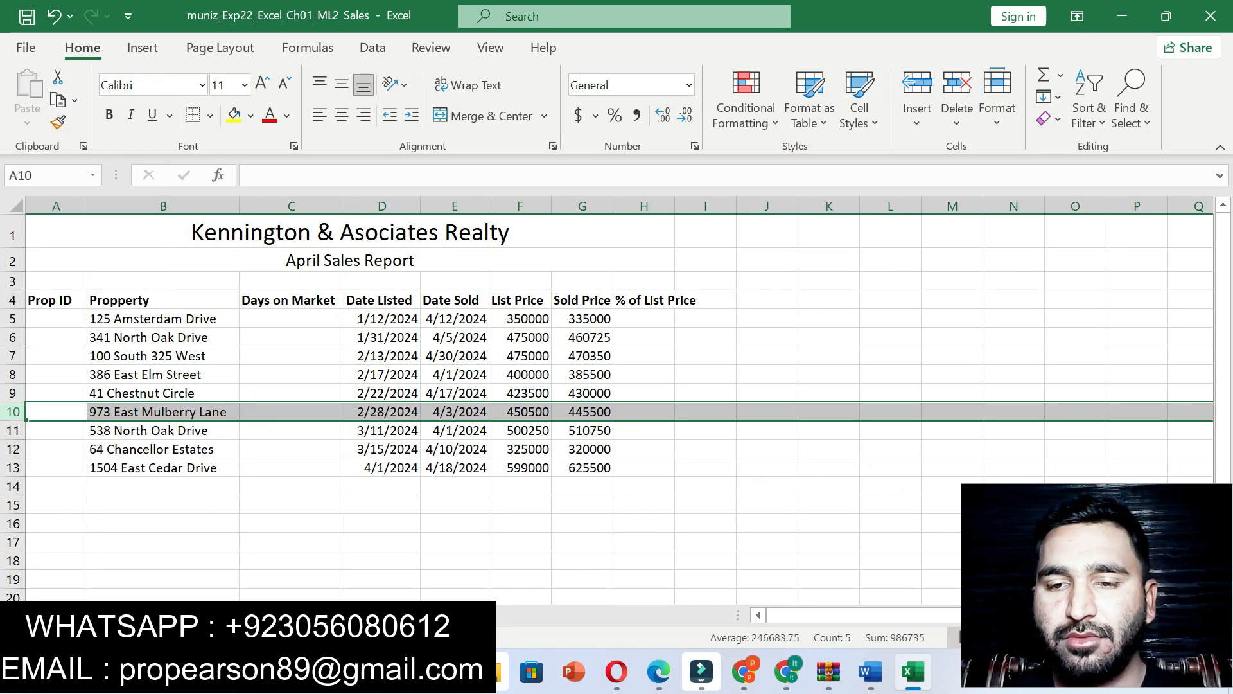
Switch to the Word instructions and undo the yellow highlighting on the step 3 text.
{"action": "left_click", "coordinate": [870, 671]}
{"action": "left_click", "coordinate": [1224, 283]}
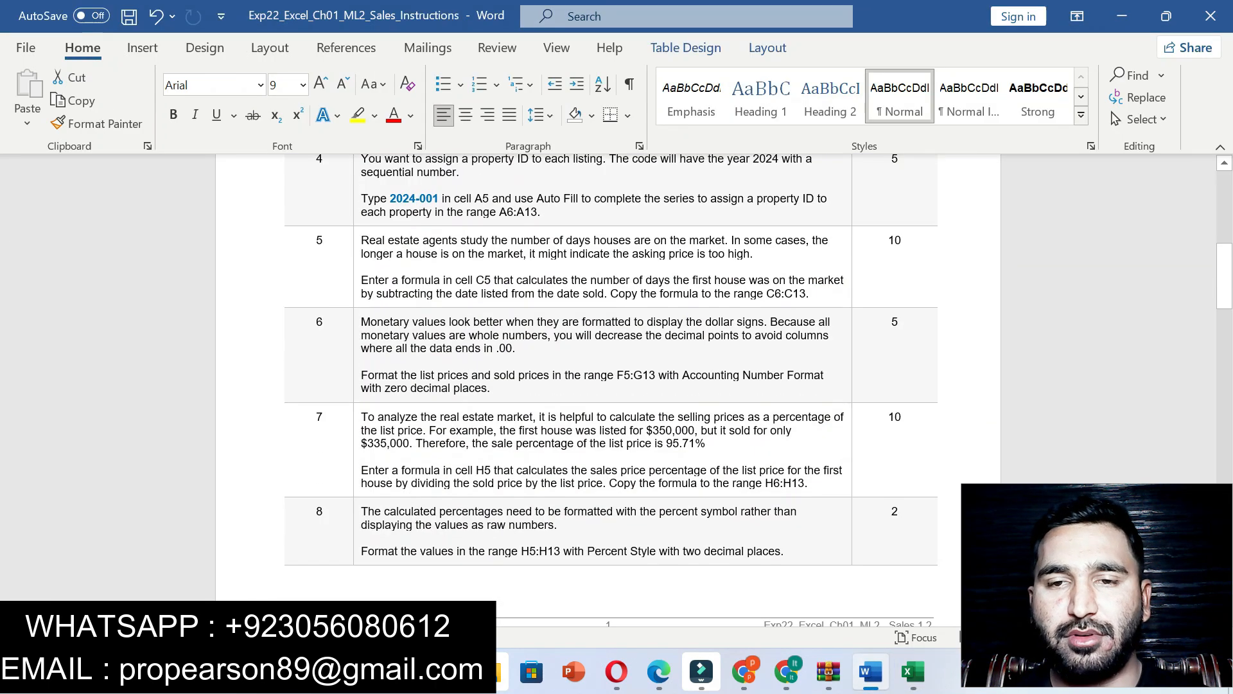
{"action": "left_click_drag", "start_coordinate": [1224, 283], "coordinate": [1224, 251]}
{"action": "key", "text": "ctrl+z"}
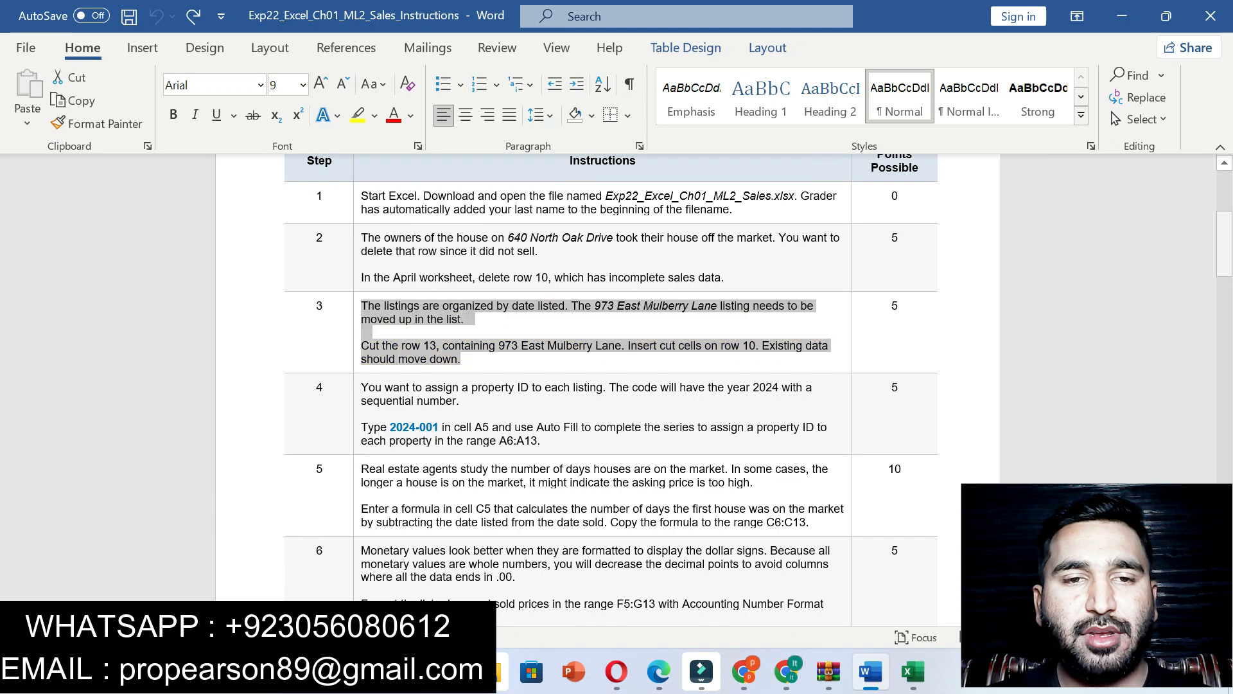
{"action": "left_click", "coordinate": [894, 238]}
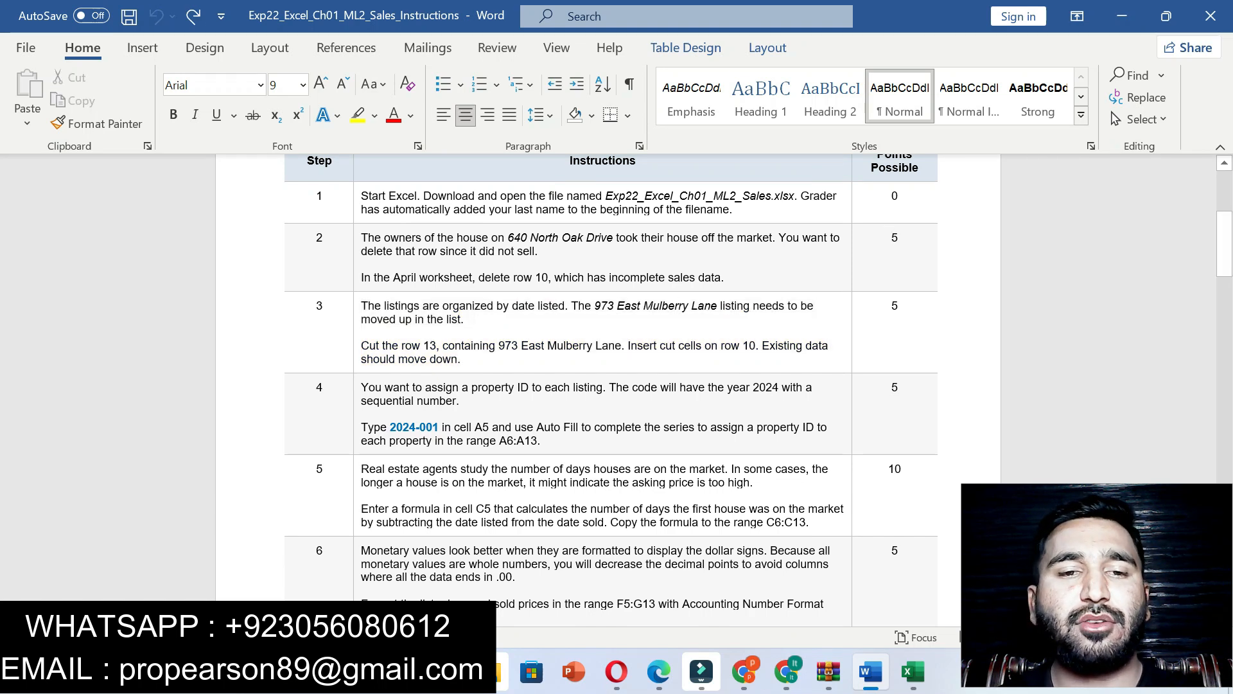
Highlight the step 4 property ID instructions in yellow and copy the code 2024-001 from them.
{"action": "left_click_drag", "start_coordinate": [361, 387], "coordinate": [541, 441]}
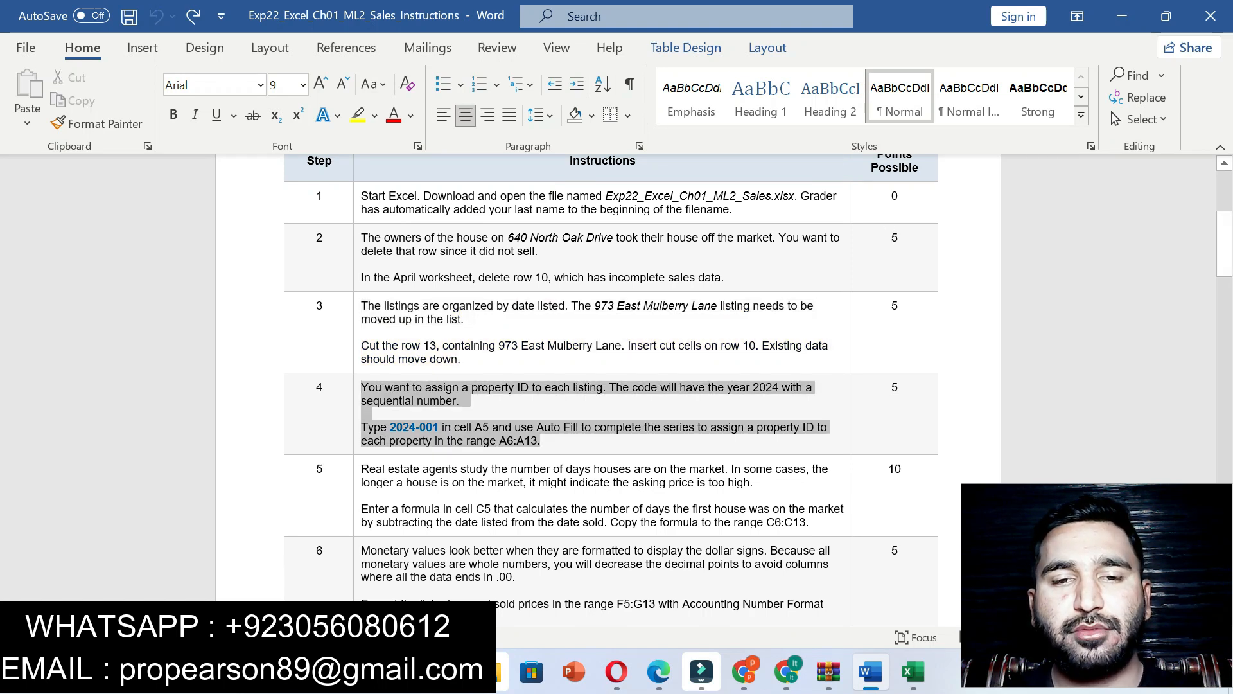
{"action": "left_click", "coordinate": [690, 401]}
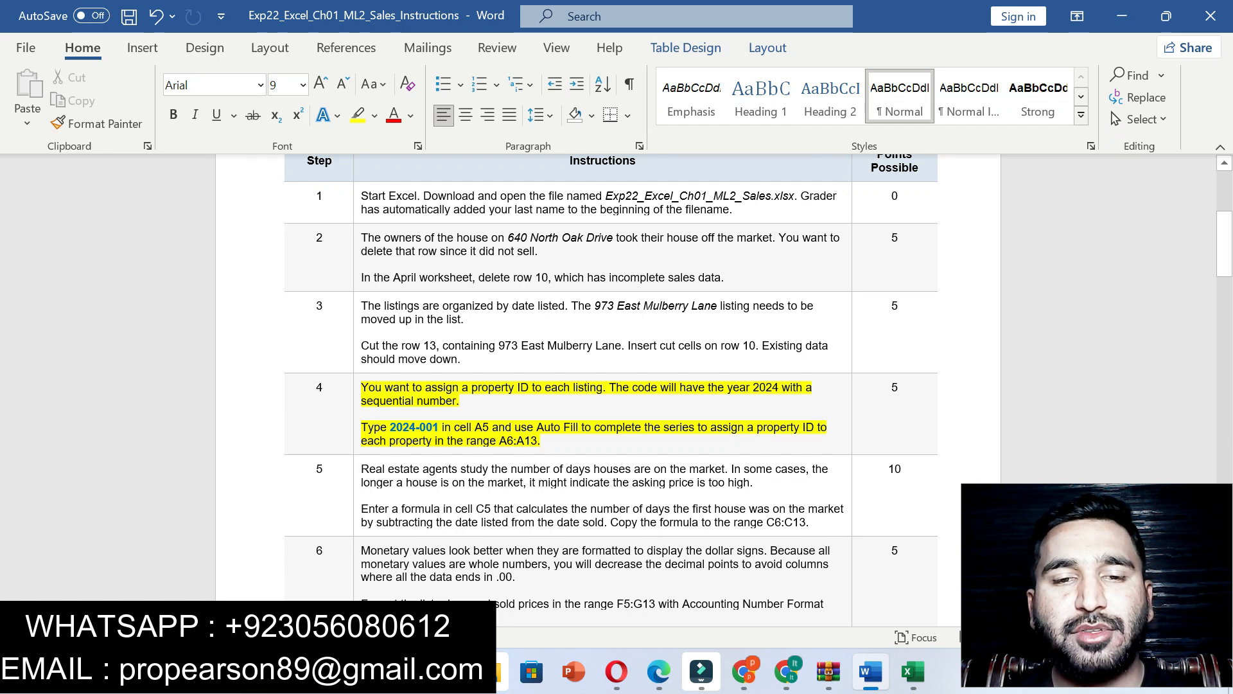
{"action": "left_click_drag", "start_coordinate": [368, 427], "coordinate": [570, 427]}
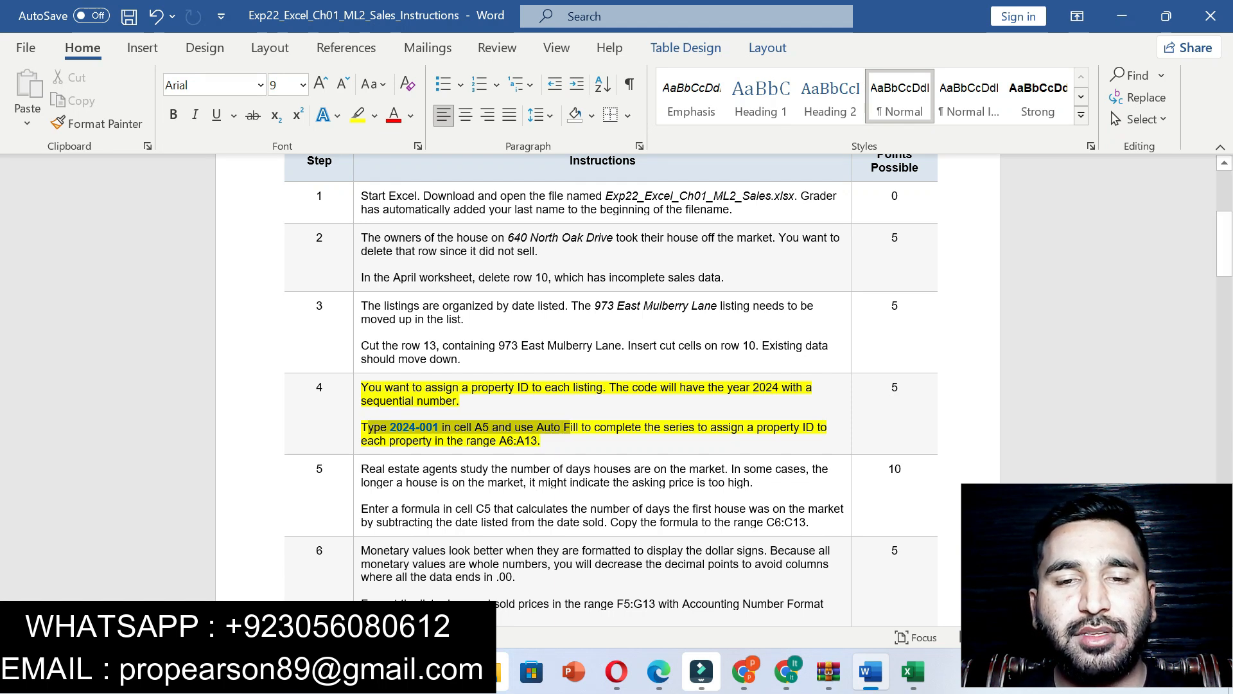
{"action": "left_click", "coordinate": [416, 427]}
{"action": "left_click_drag", "start_coordinate": [394, 427], "coordinate": [442, 427]}
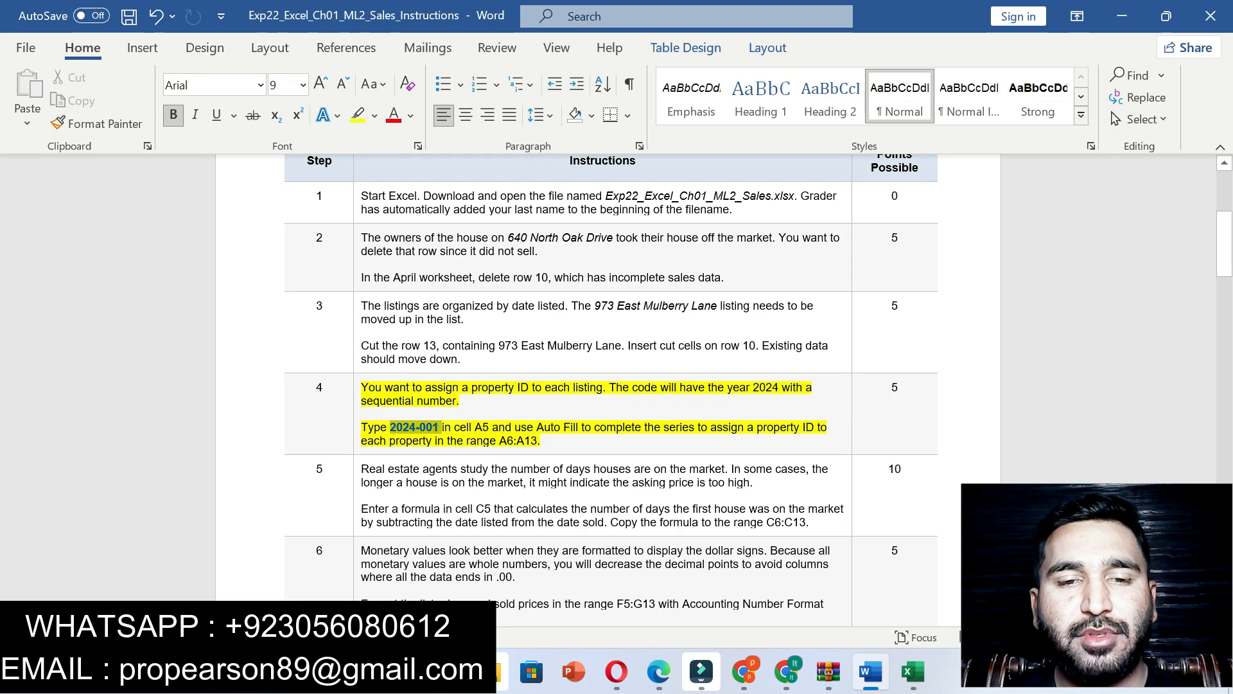
Switch to Excel and enter the property ID 2024-001 in cell A5 of the April worksheet.
{"action": "left_click", "coordinate": [913, 671]}
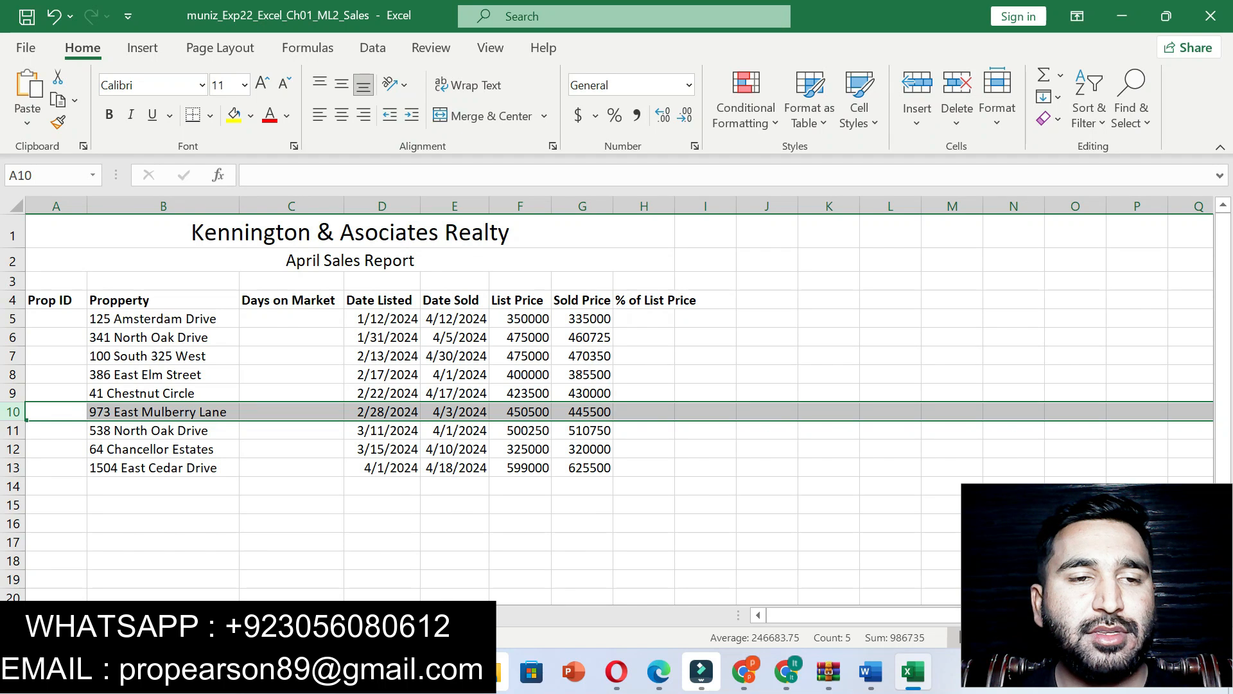
{"action": "left_click", "coordinate": [56, 318]}
{"action": "left_click", "coordinate": [308, 175]}
{"action": "key", "text": "ctrl+v"}
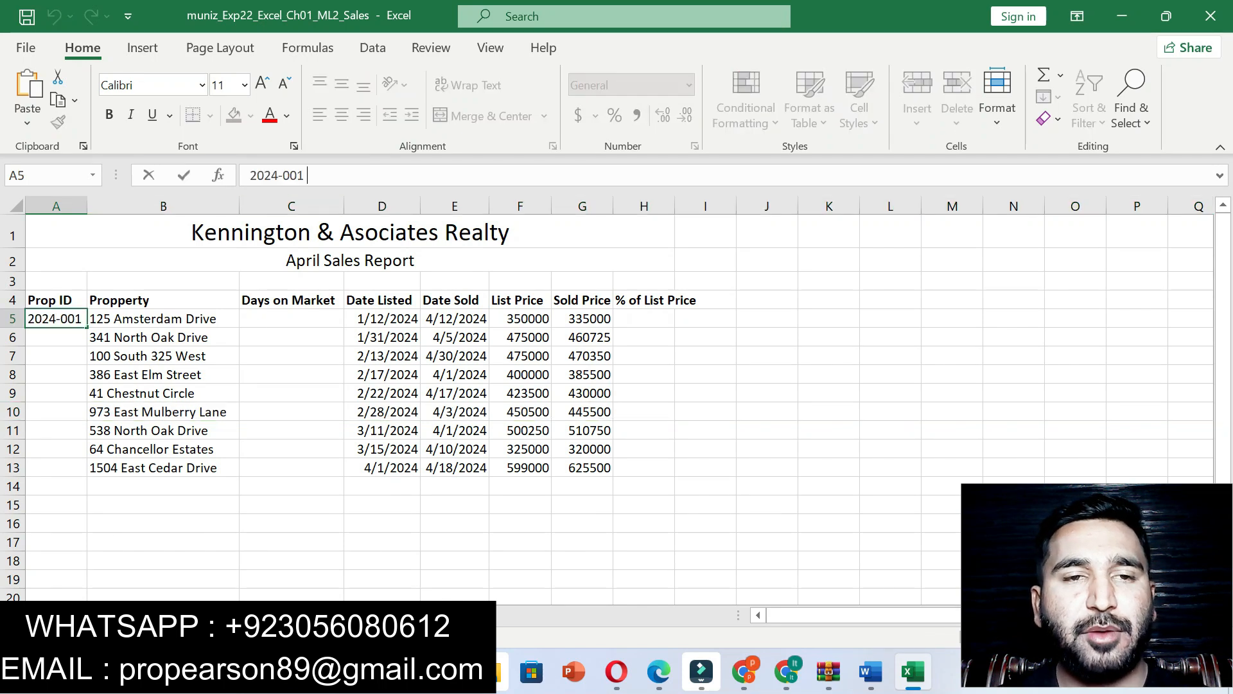
{"action": "key", "text": "Return"}
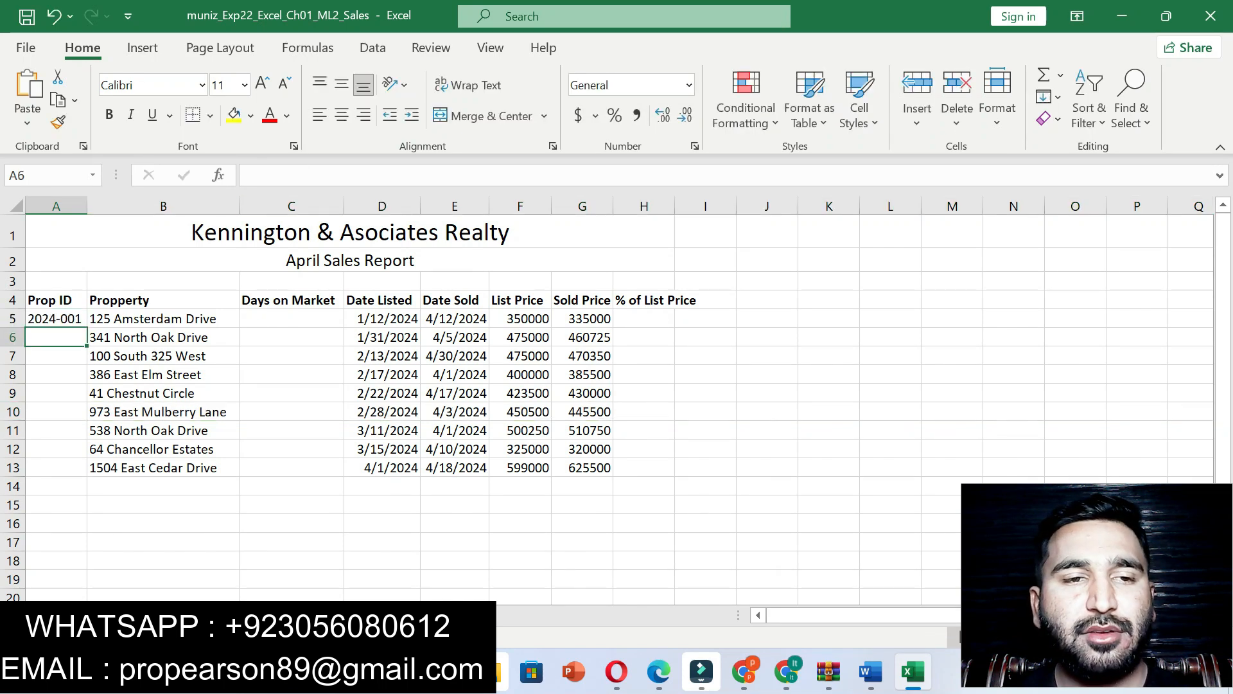
Check the Auto Fill instruction in Word, then return to Excel and fill the property ID series from A5 down through A13.
{"action": "left_click", "coordinate": [56, 318]}
{"action": "left_click", "coordinate": [871, 671]}
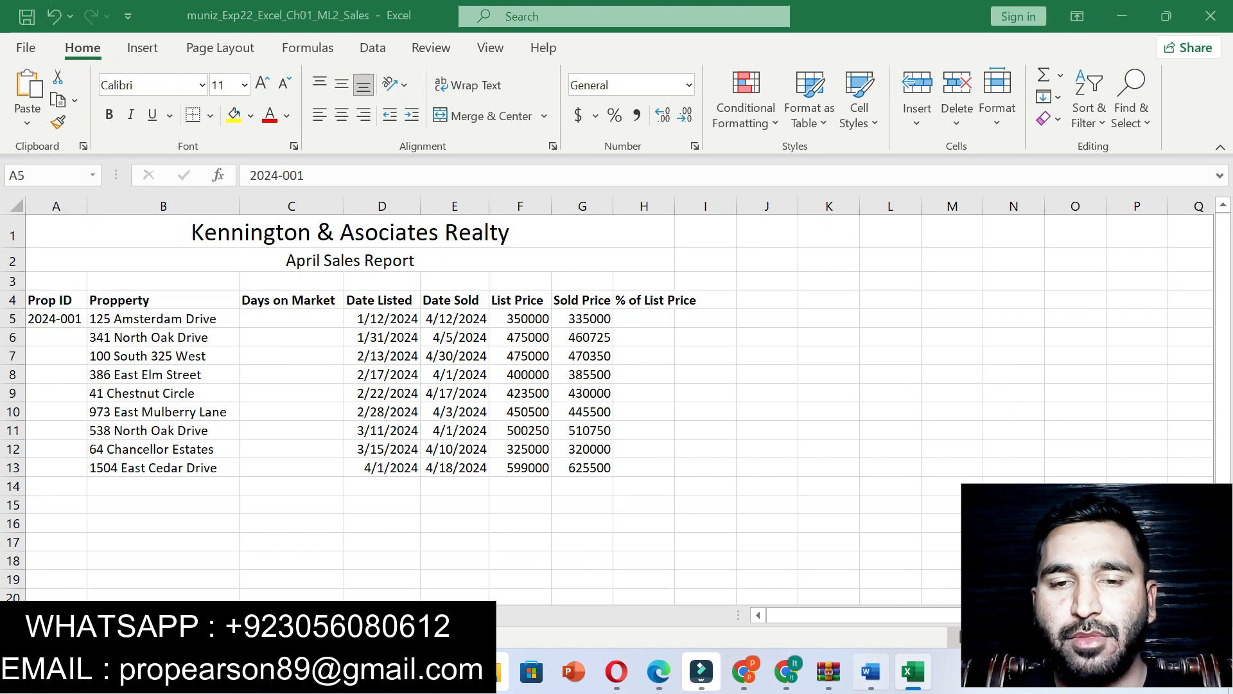
{"action": "left_click_drag", "start_coordinate": [492, 427], "coordinate": [540, 440]}
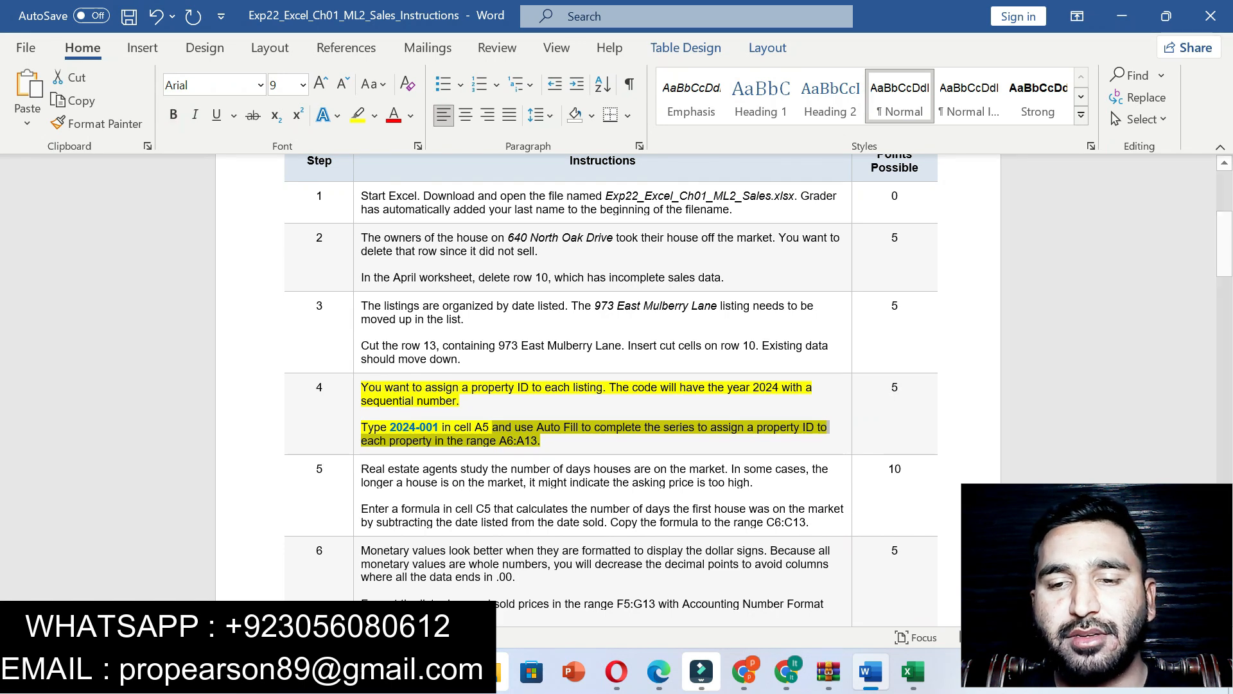
{"action": "left_click", "coordinate": [912, 671]}
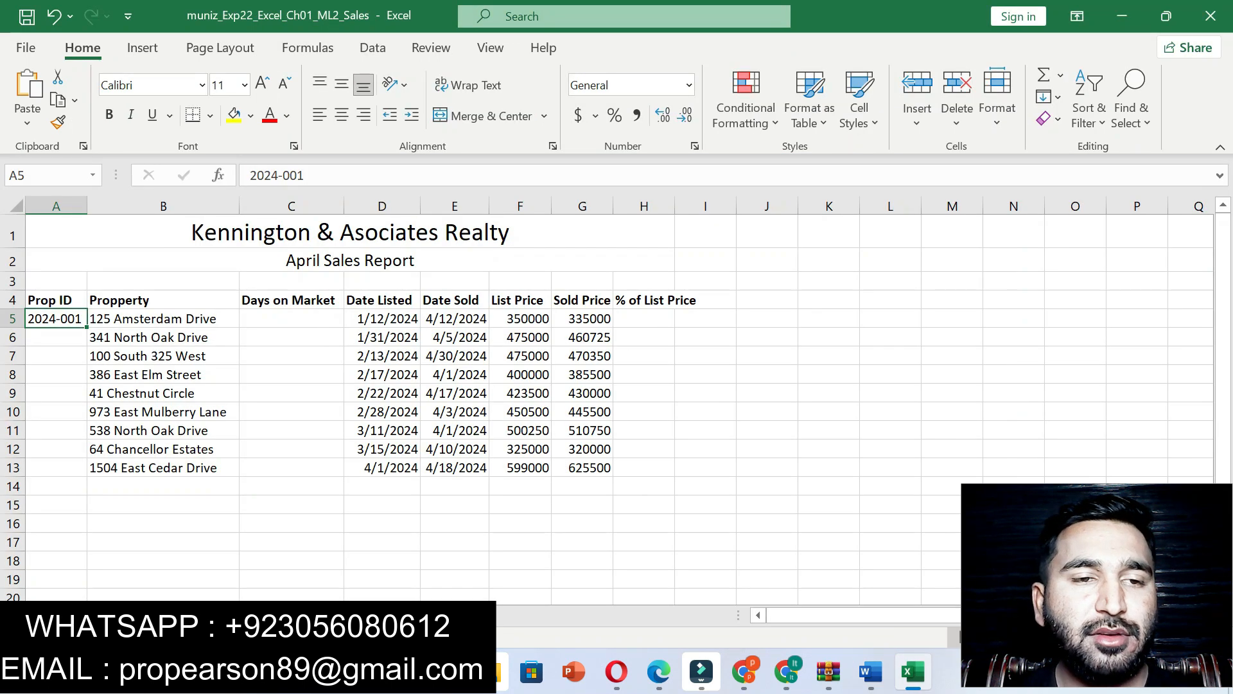
{"action": "double_click", "coordinate": [87, 327]}
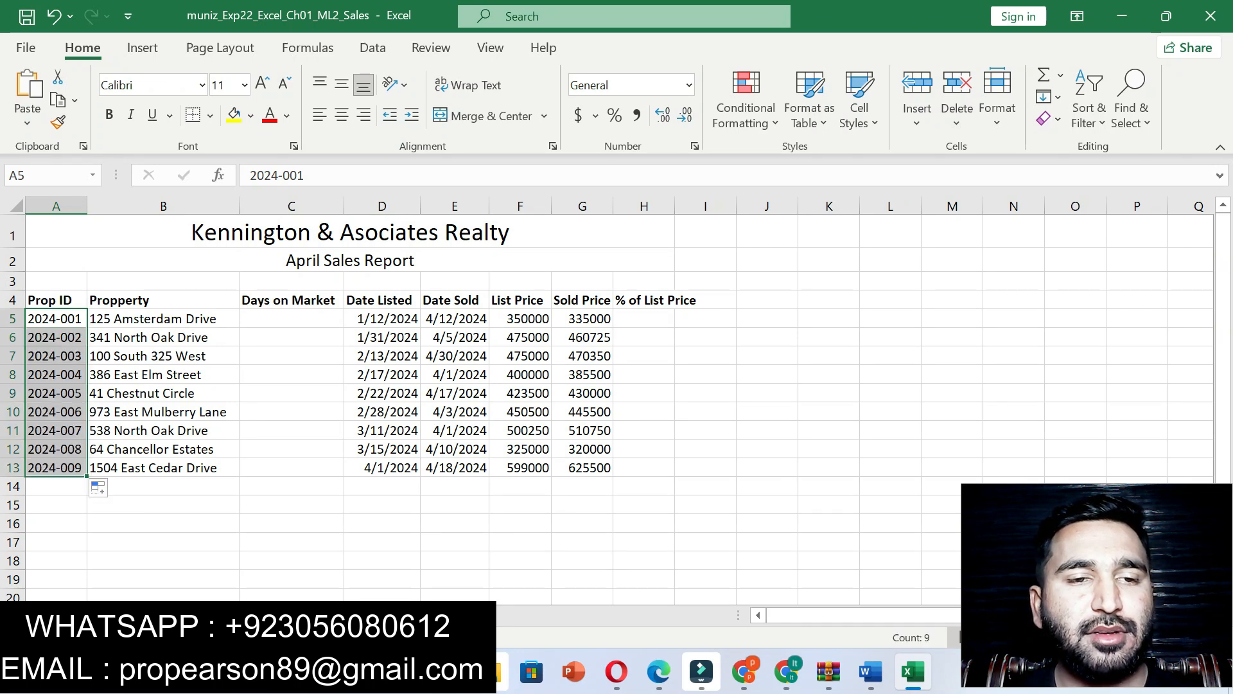
{"action": "left_click", "coordinate": [163, 504]}
Switch to the Word instructions and undo the yellow highlighting on the step 4 text.
{"action": "left_click", "coordinate": [871, 671]}
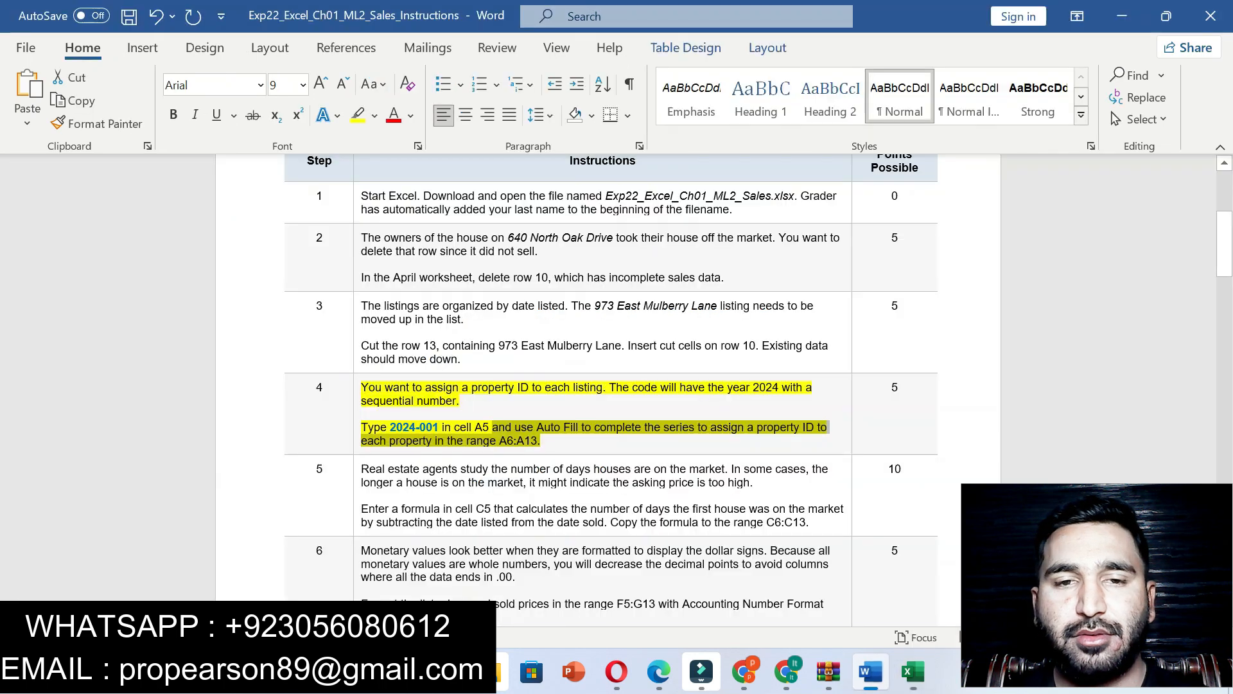
{"action": "key", "text": "ctrl+z"}
{"action": "key", "text": "ctrl+z"}
{"action": "key", "text": "ctrl+z"}
{"action": "key", "text": "ctrl+z"}
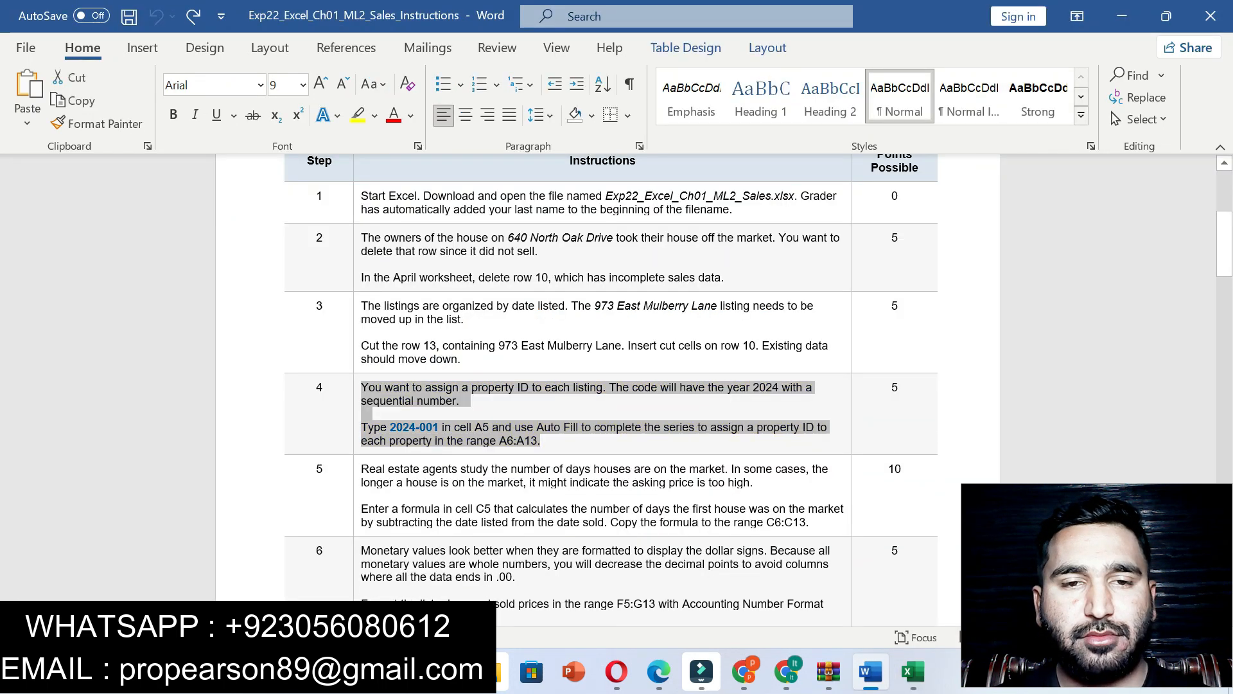
Highlight the step 5 days-on-market instructions in yellow and mark the phrase about subtracting the date listed from the date sold.
{"action": "left_click_drag", "start_coordinate": [1224, 247], "coordinate": [1224, 272]}
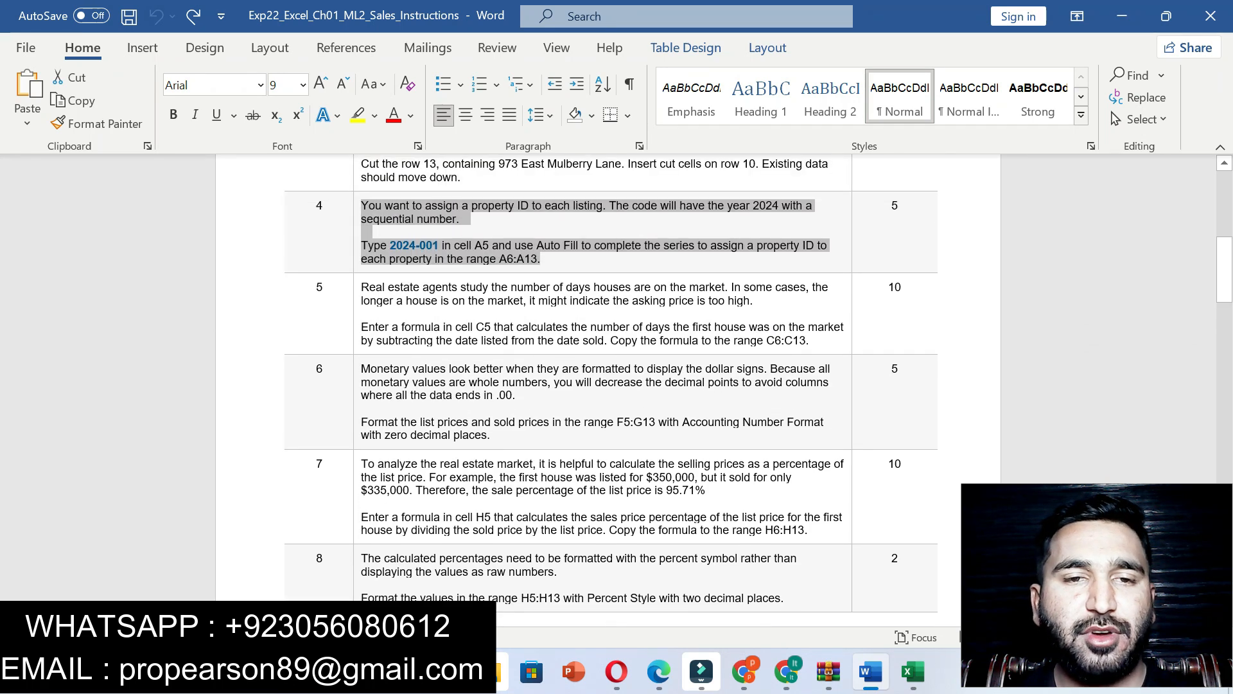
{"action": "left_click_drag", "start_coordinate": [361, 287], "coordinate": [809, 341]}
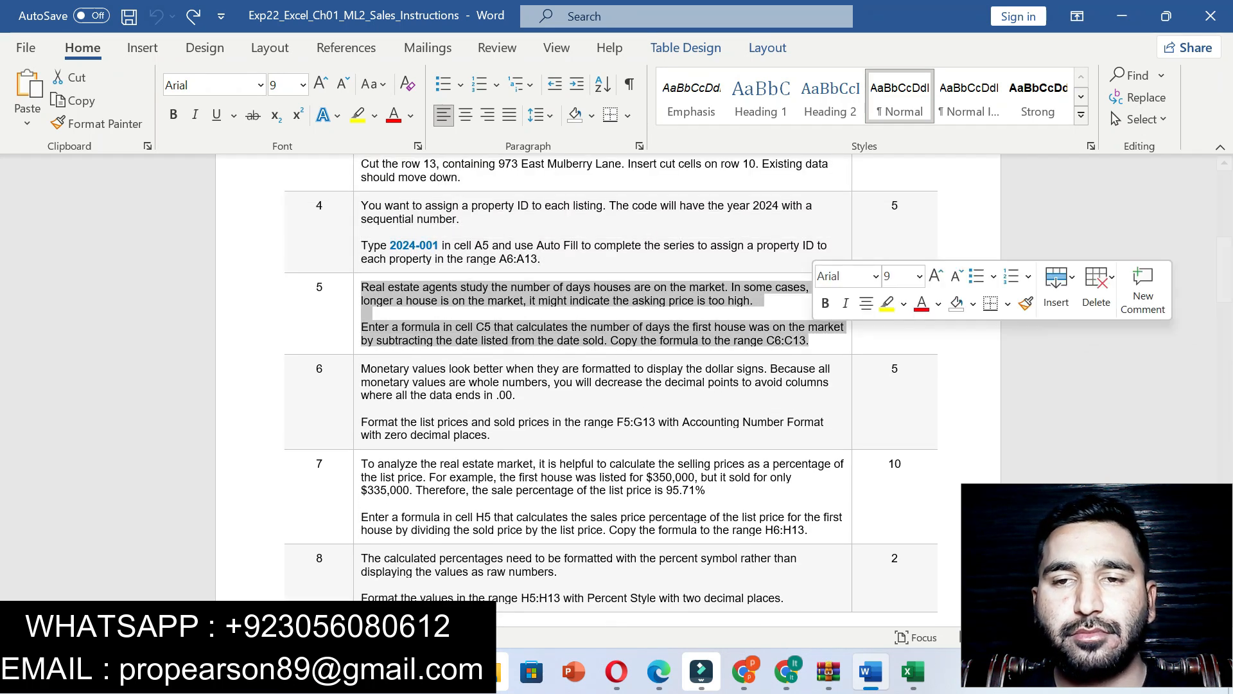
{"action": "left_click", "coordinate": [887, 303]}
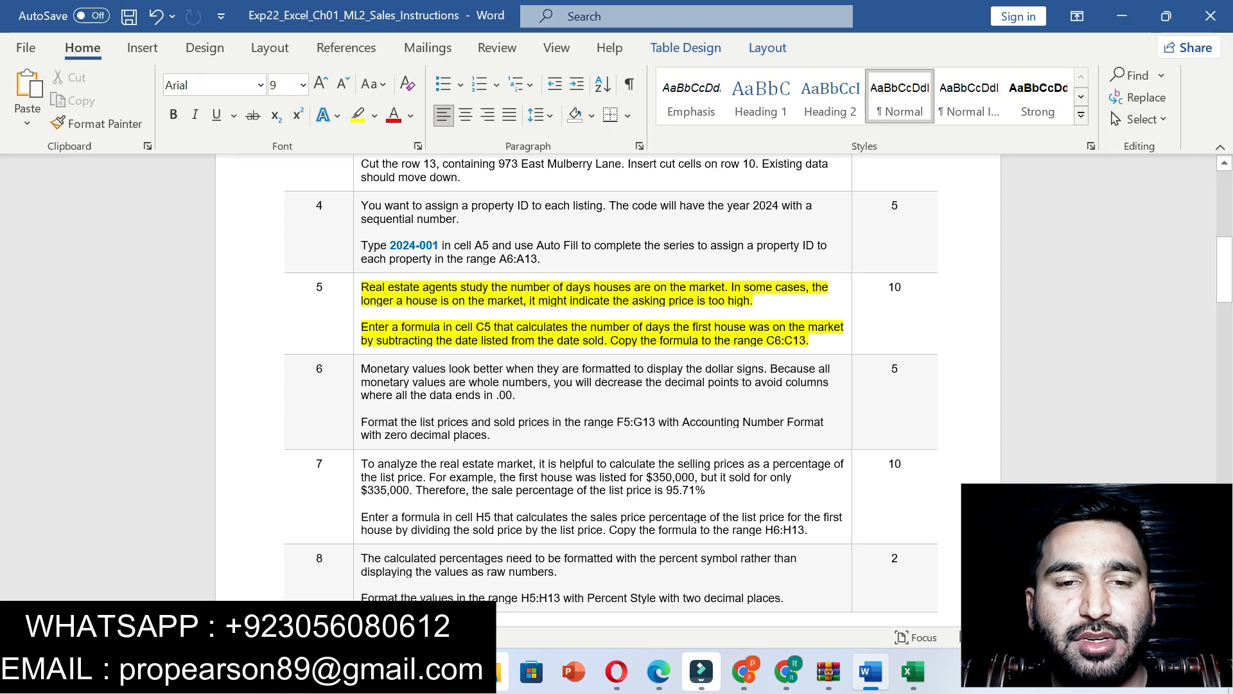
{"action": "left_click_drag", "start_coordinate": [377, 340], "coordinate": [604, 339]}
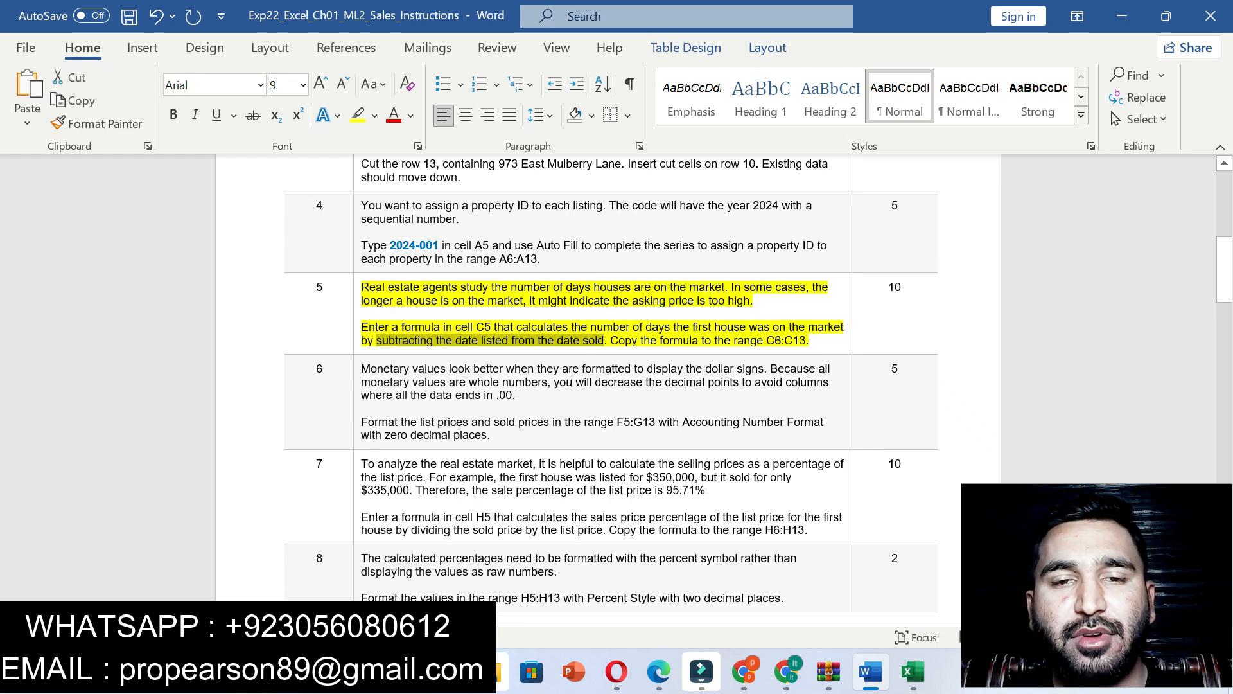
Switch to Excel, start a formula in cell C5, and recheck the step 5 subtraction wording in Word before returning to the worksheet.
{"action": "left_click", "coordinate": [913, 672]}
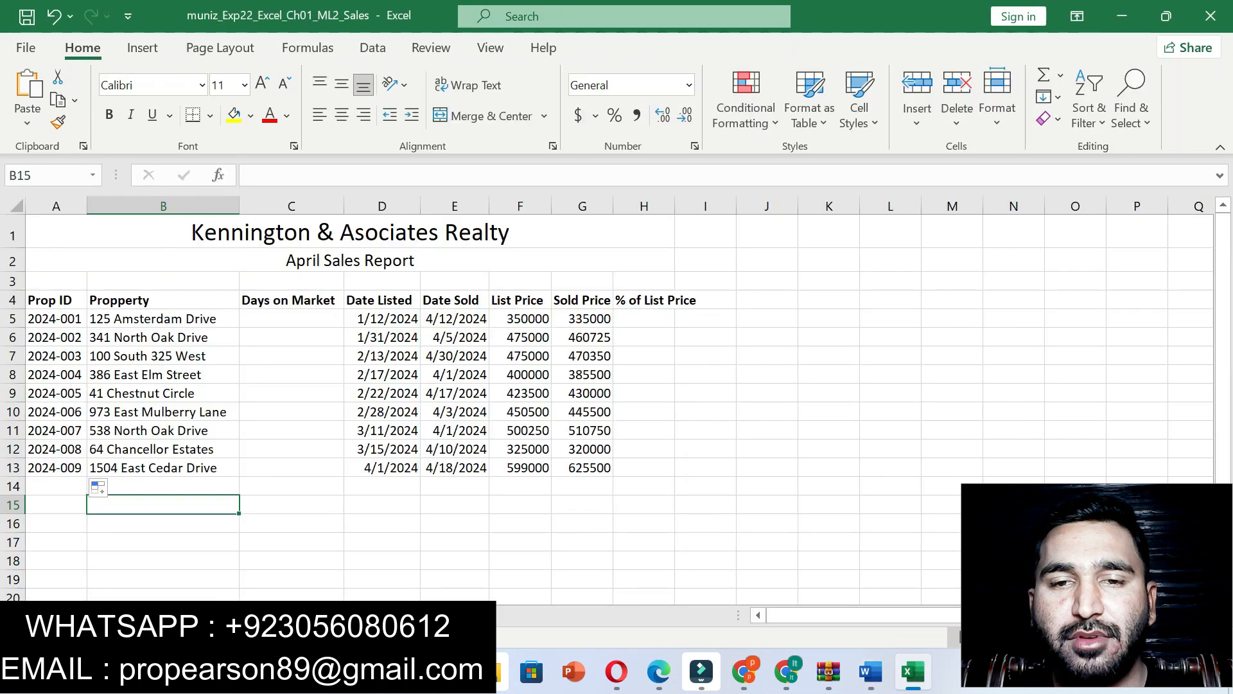
{"action": "left_click", "coordinate": [292, 319]}
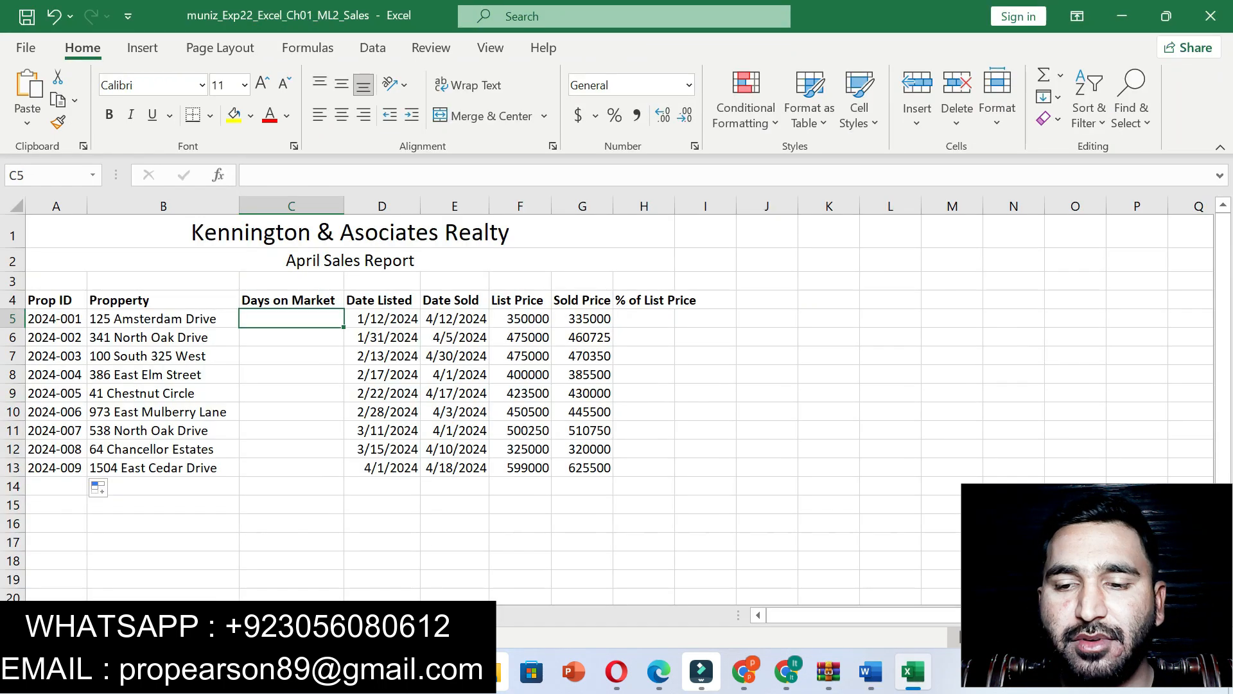
{"action": "type", "text": "="}
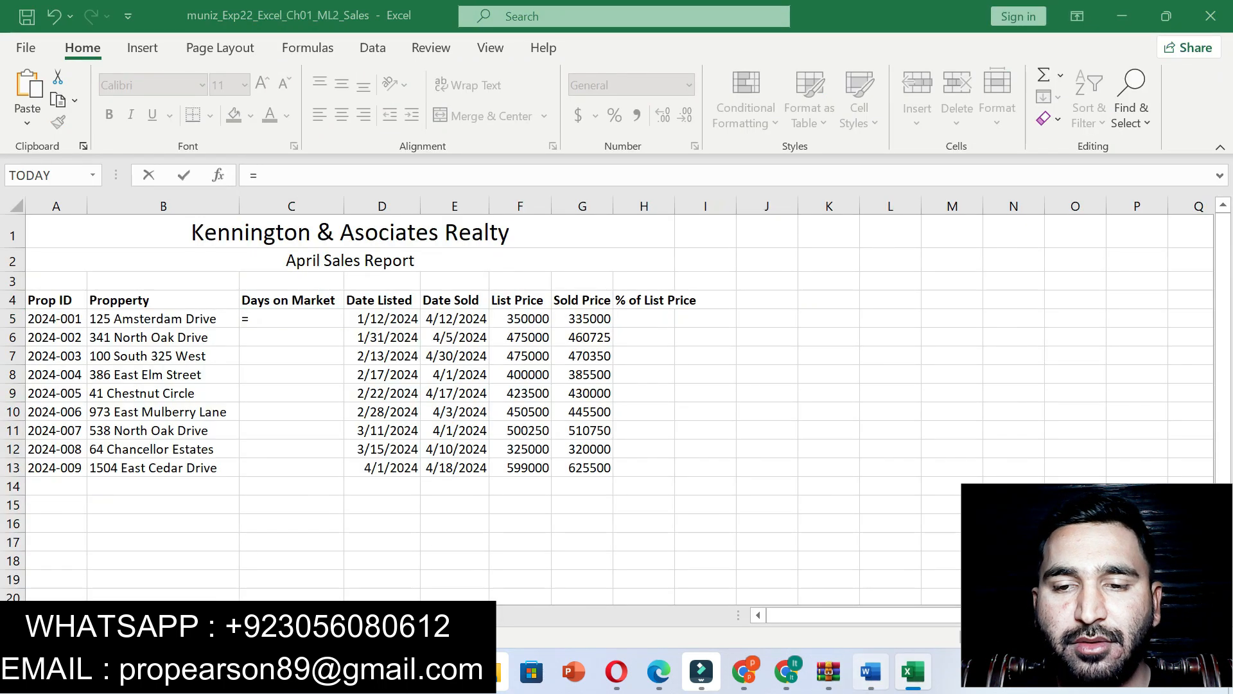
{"action": "left_click", "coordinate": [871, 671]}
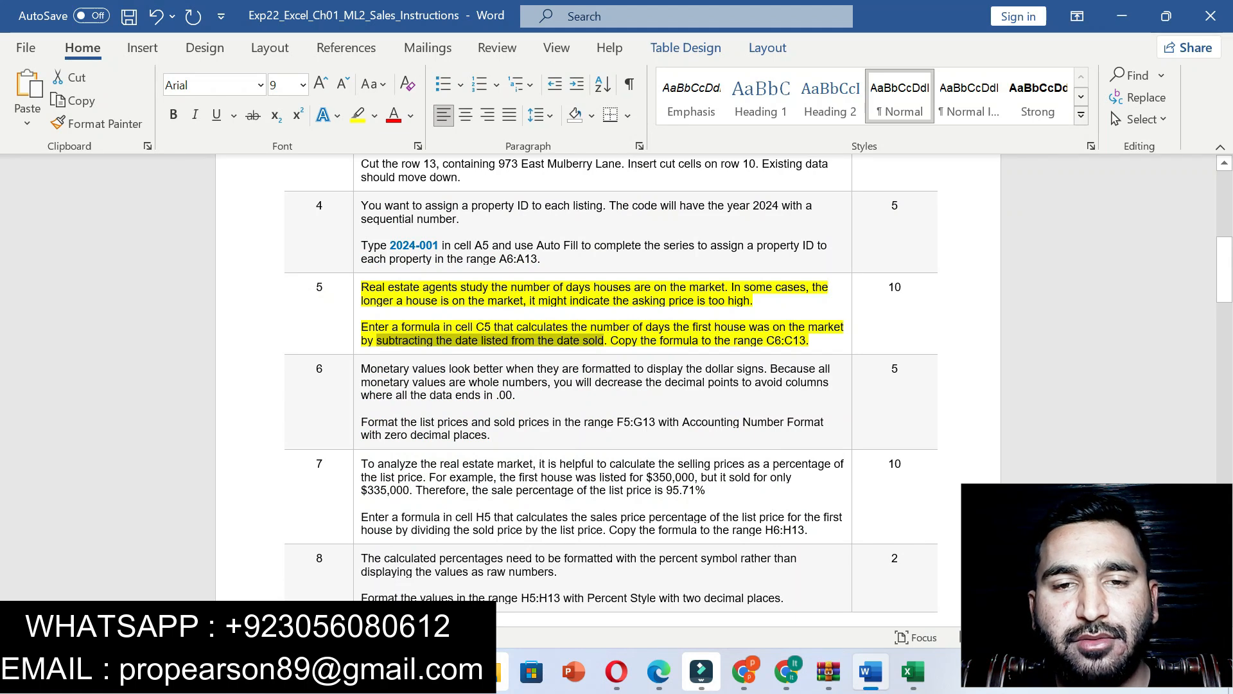
{"action": "left_click", "coordinate": [913, 671]}
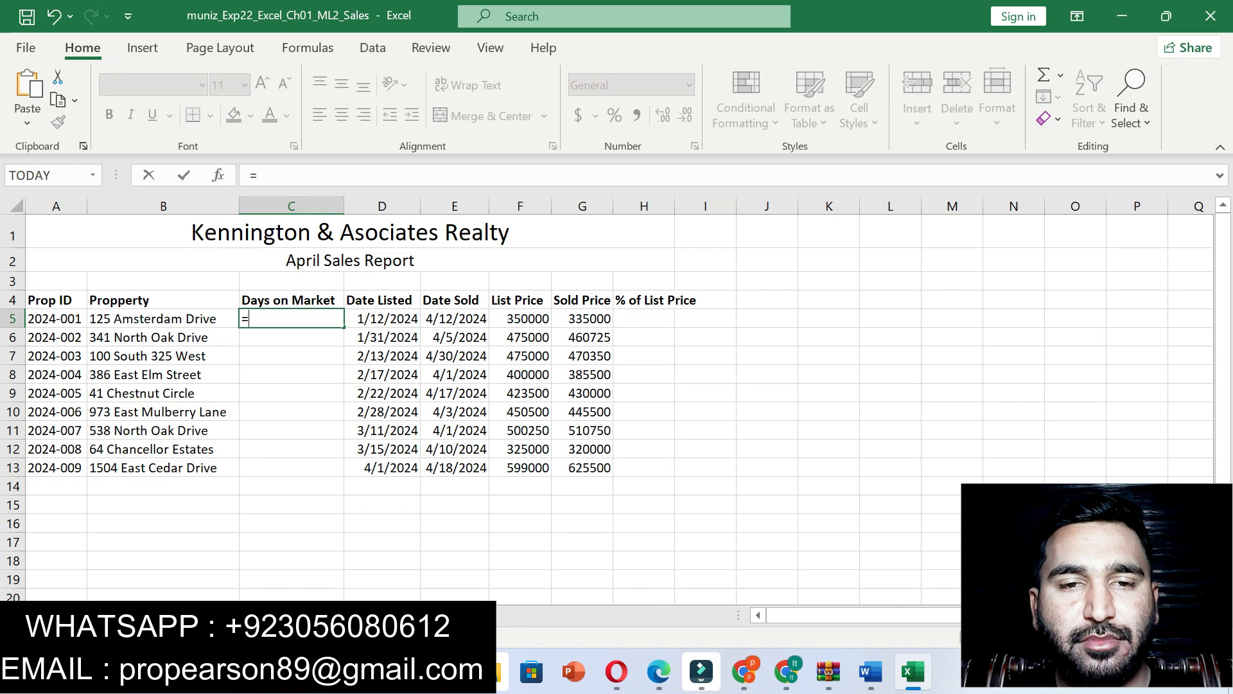
{"action": "left_click", "coordinate": [454, 318]}
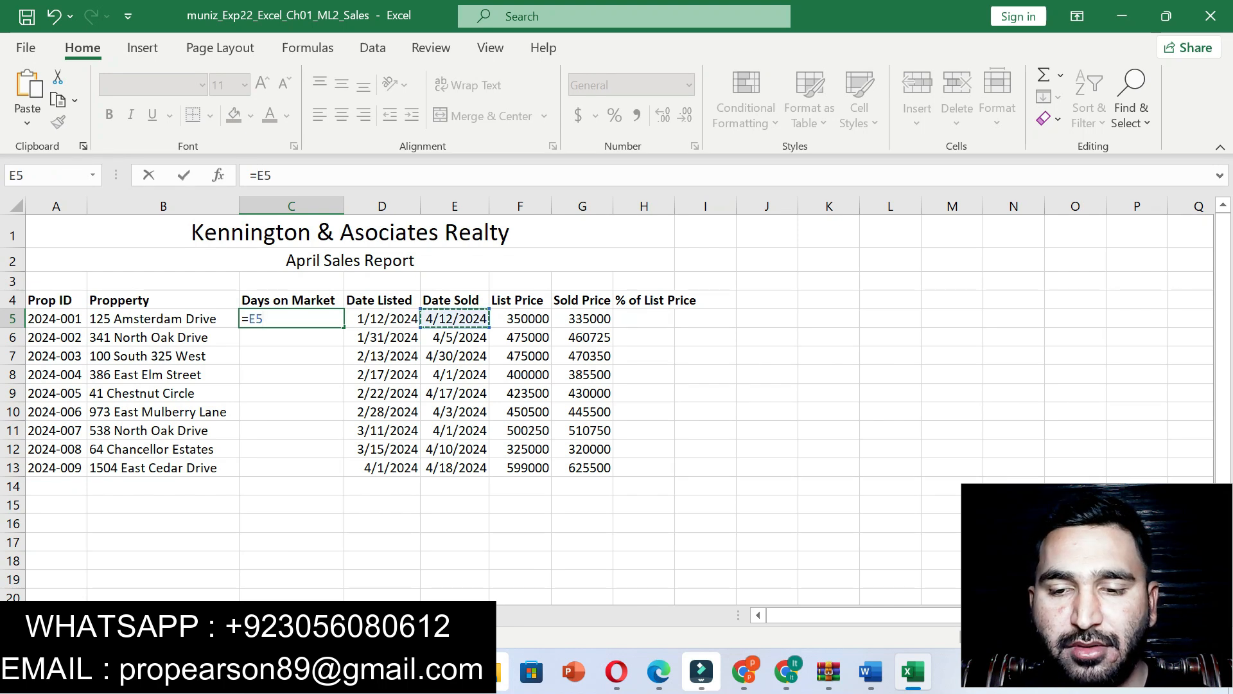
{"action": "type", "text": "-"}
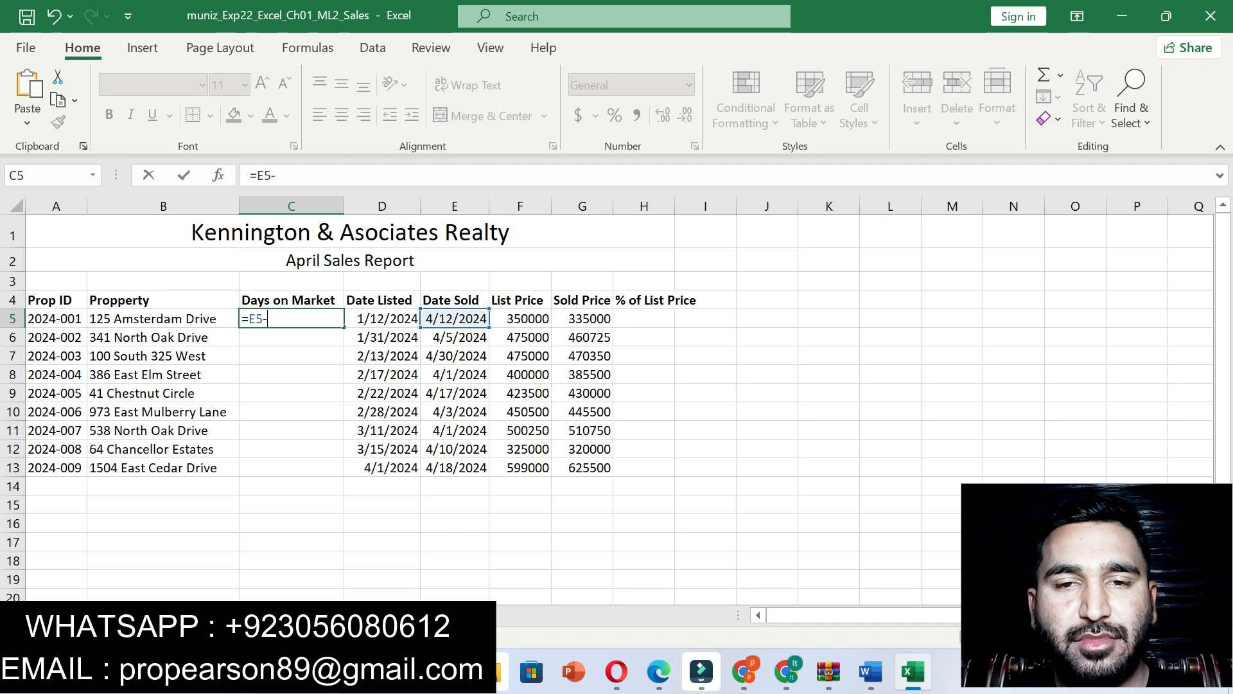
{"action": "left_click", "coordinate": [382, 319]}
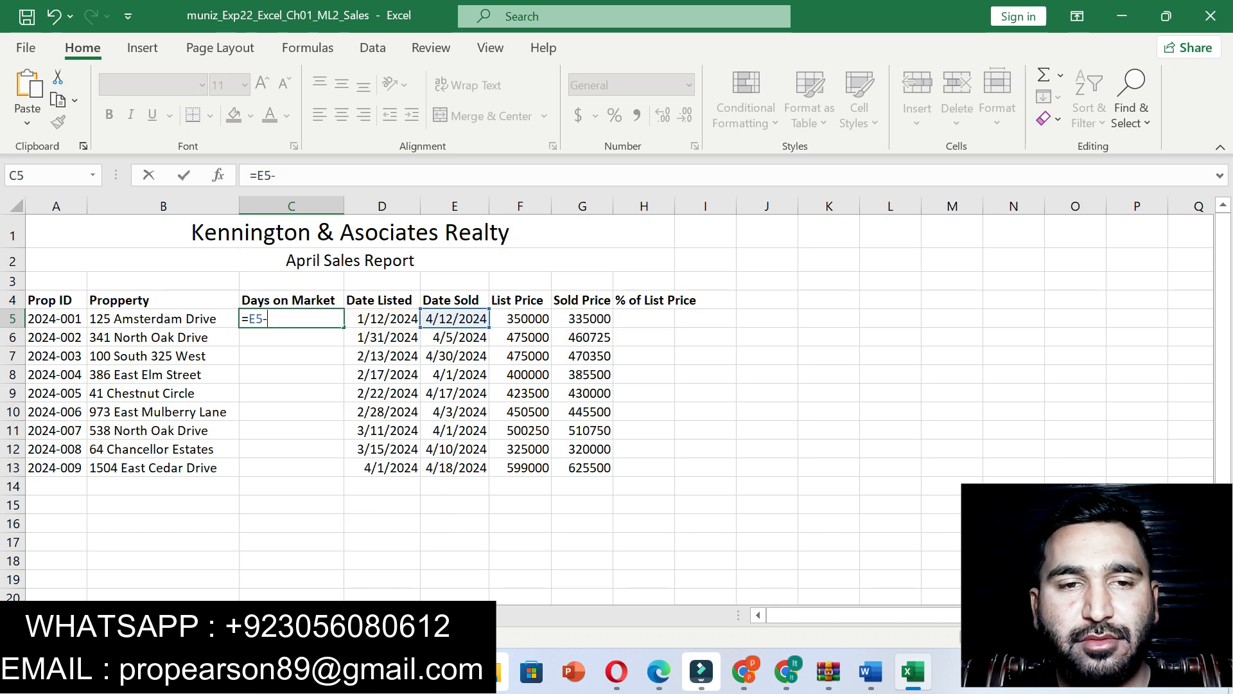
{"action": "key", "text": "BackSpace"}
{"action": "key", "text": "BackSpace"}
{"action": "key", "text": "BackSpace"}
Complete the formula in cell C5 as =D5-E5, using the date listed and date sold cells of the first house.
{"action": "left_click", "coordinate": [382, 319]}
{"action": "type", "text": "-"}
{"action": "left_click", "coordinate": [455, 319]}
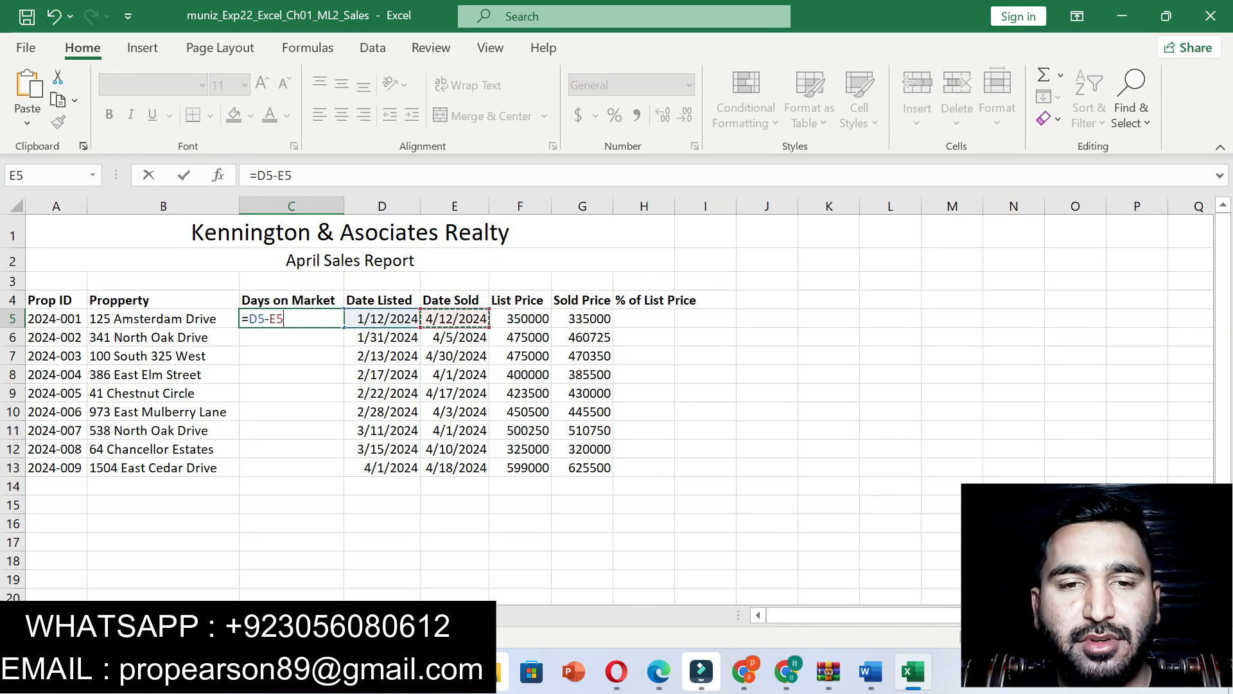
{"action": "key", "text": "Return"}
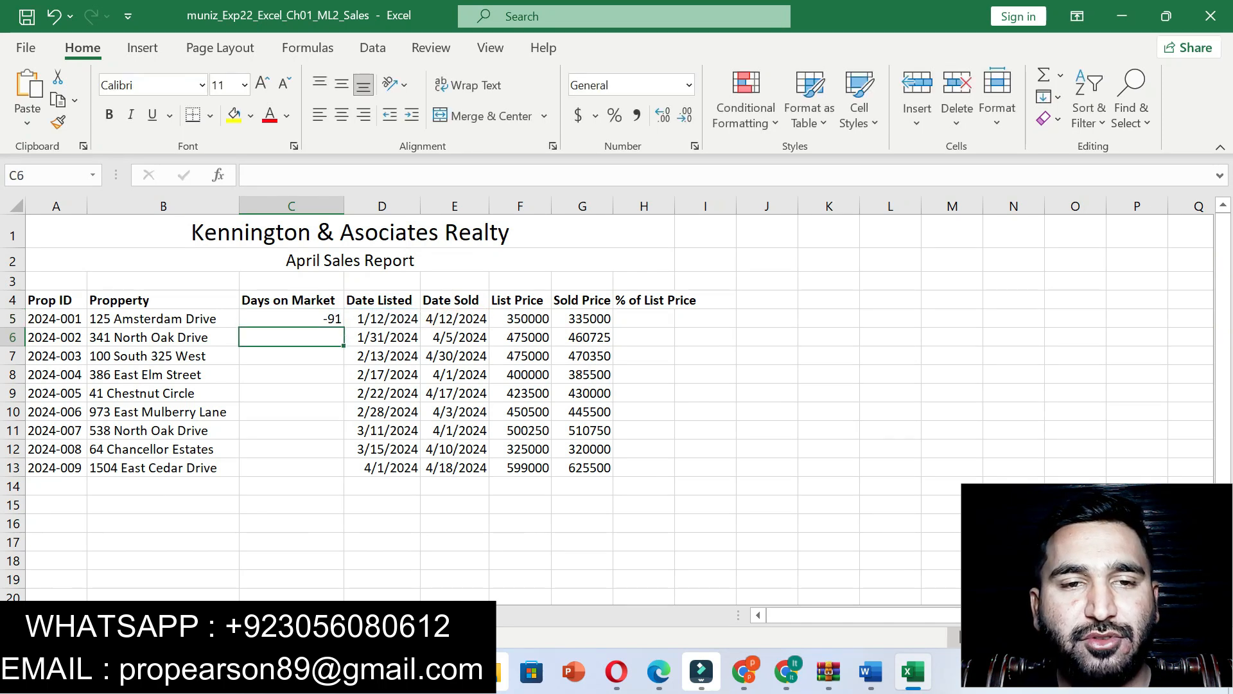
Recheck the step 5 wording in Word and replace the formula in cell C5 with =E5-D5, subtracting the date listed from the date sold.
{"action": "left_click", "coordinate": [292, 319]}
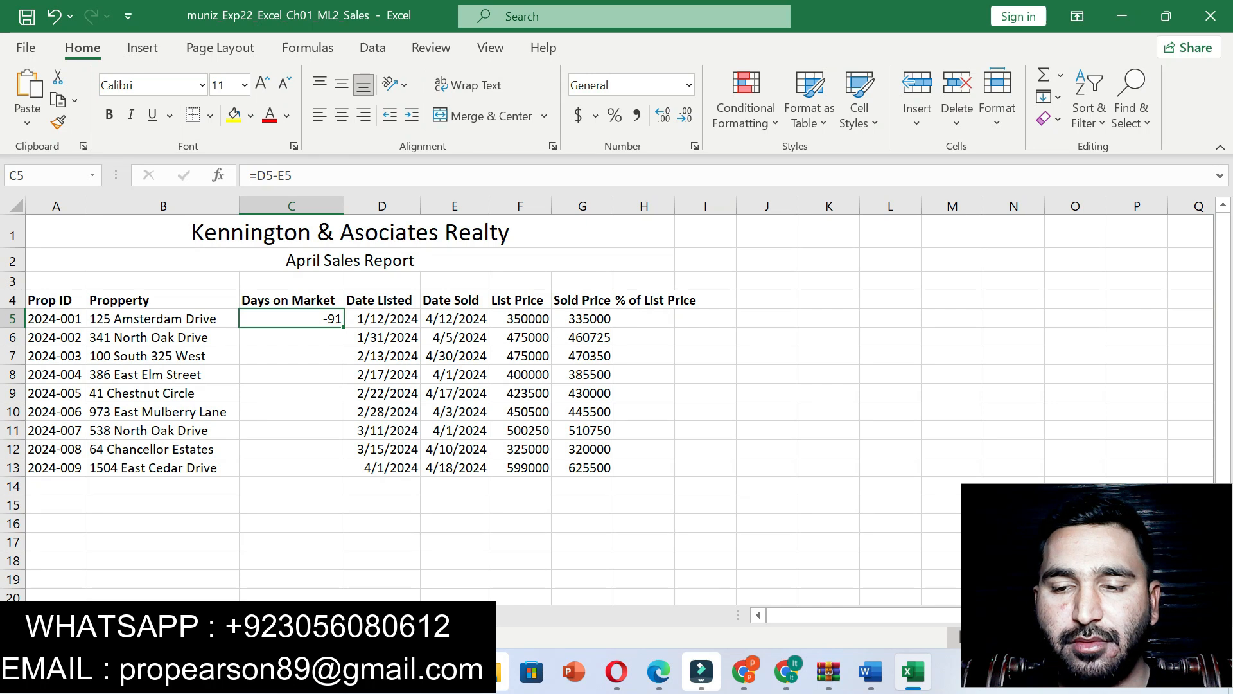
{"action": "key", "text": "alt+Tab"}
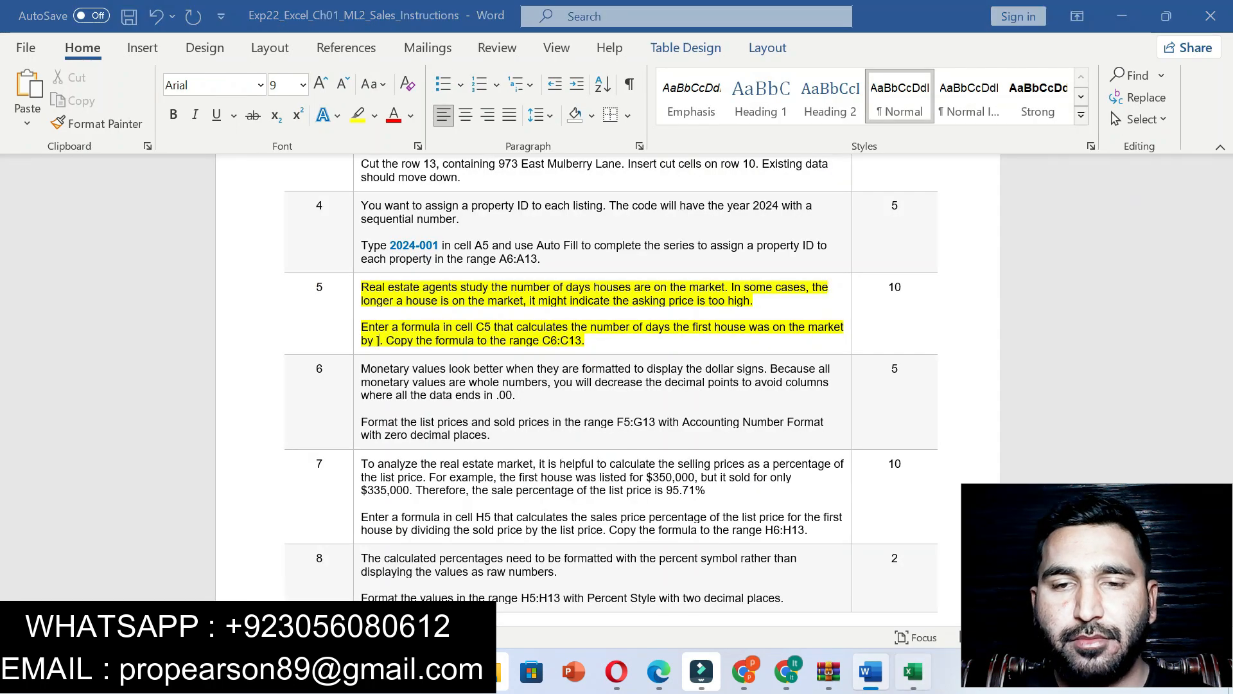
{"action": "key", "text": "alt+Tab"}
{"action": "type", "text": "]"}
{"action": "key", "text": "BackSpace"}
{"action": "type", "text": "=D5-E5"}
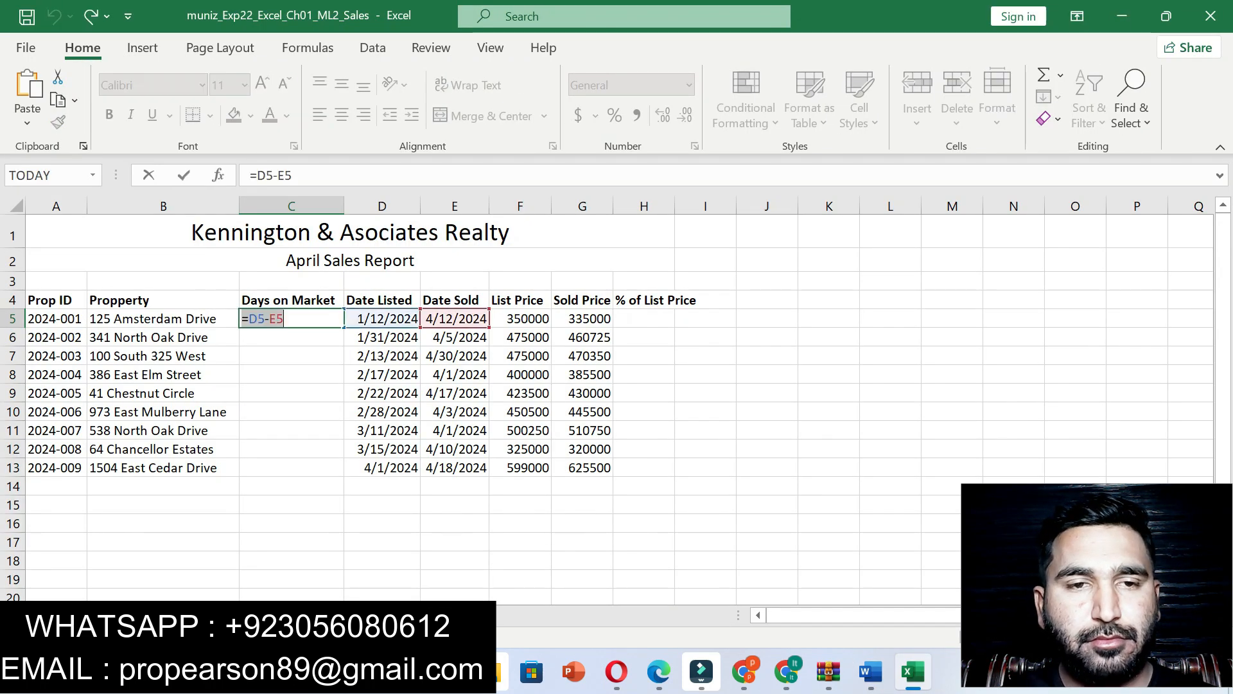
{"action": "left_click_drag", "start_coordinate": [293, 175], "coordinate": [258, 175]}
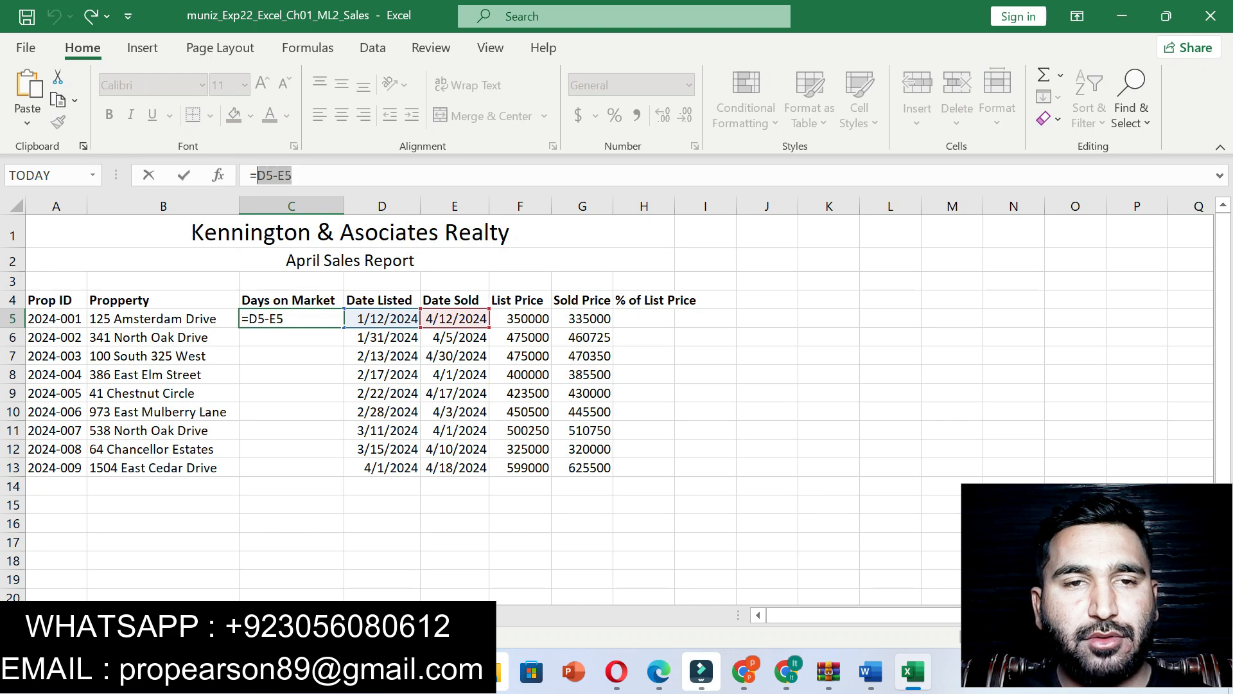
{"action": "key", "text": "BackSpace"}
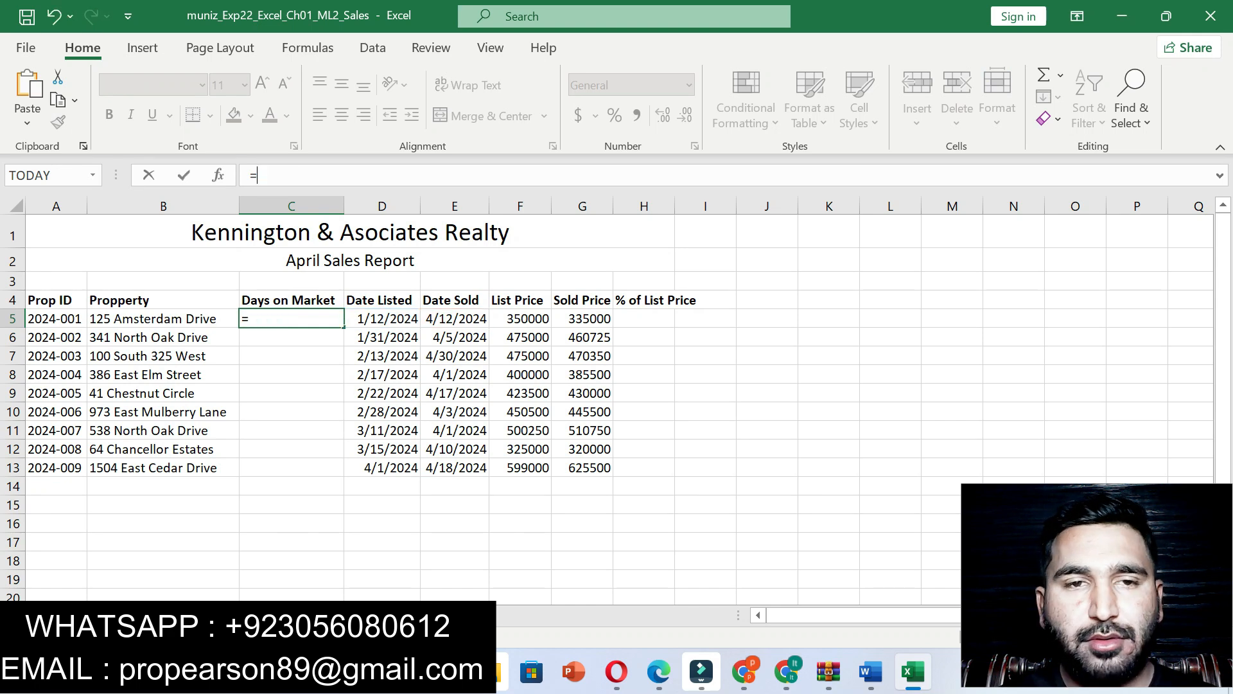
{"action": "left_click", "coordinate": [454, 319]}
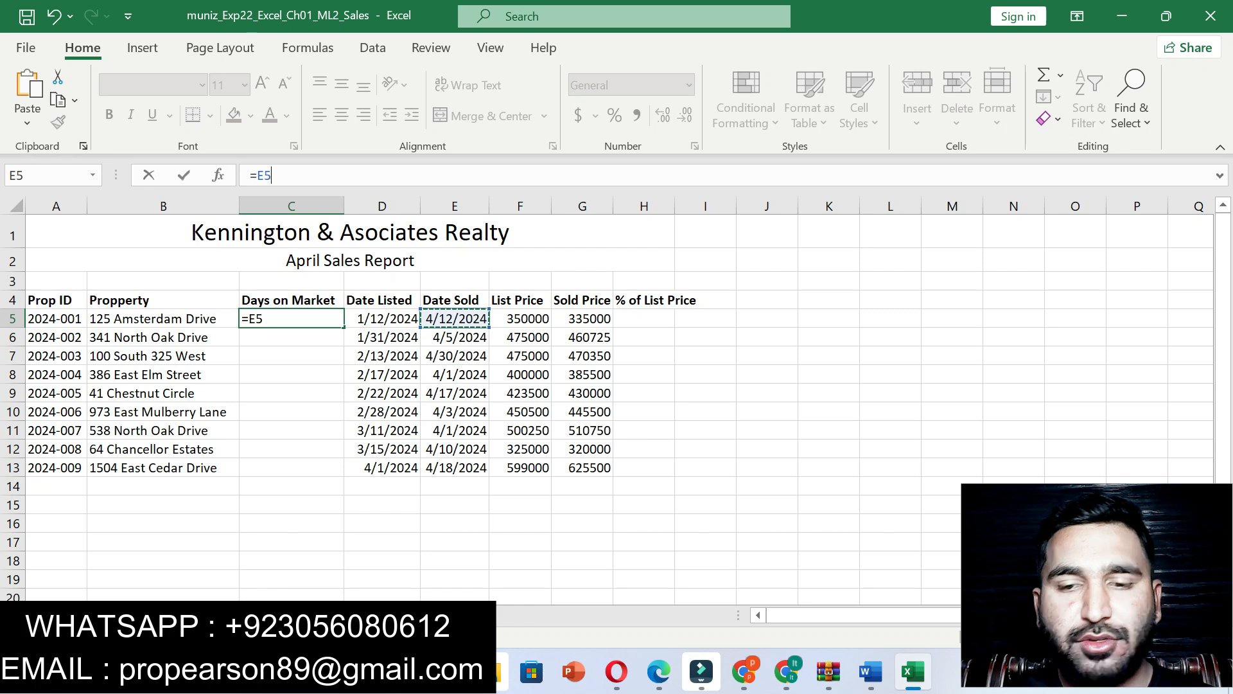
{"action": "type", "text": "-"}
{"action": "left_click", "coordinate": [382, 318]}
{"action": "key", "text": "Return"}
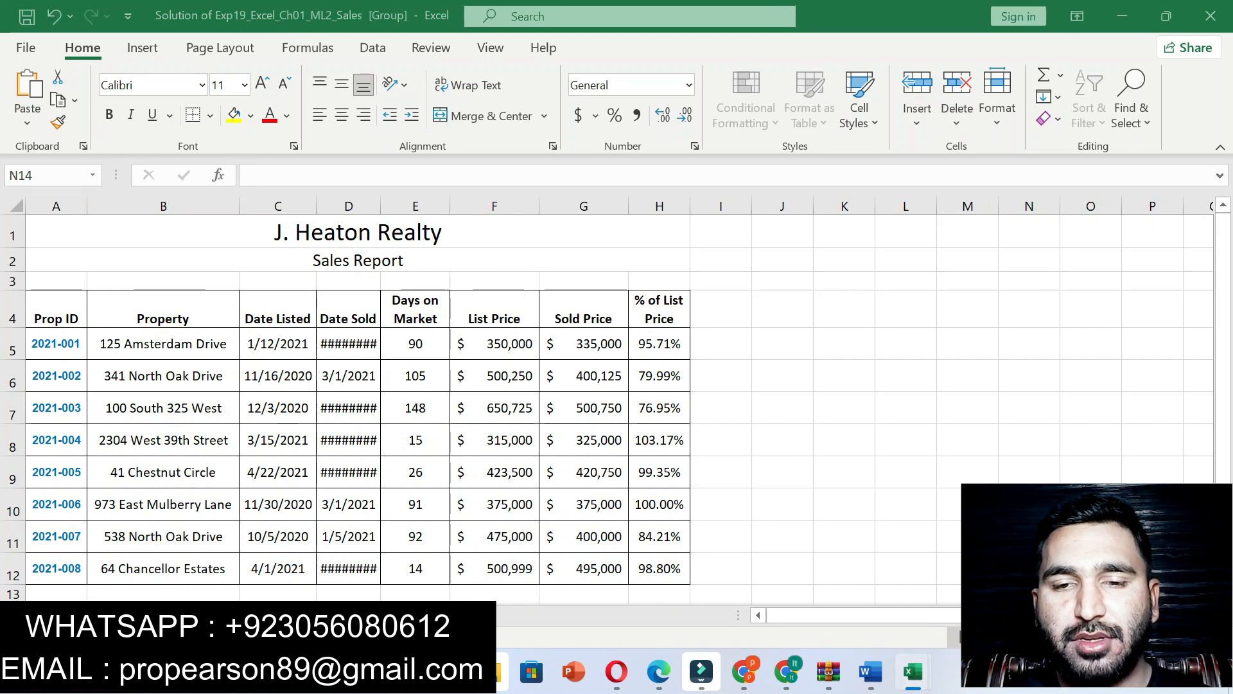
Return to cell C5 in the Exp22 sales workbook, and mark the step 5 sentence about copying the formula to C6:C13 in Word.
{"action": "mouse_move", "coordinate": [912, 671]}
{"action": "left_click", "coordinate": [812, 581]}
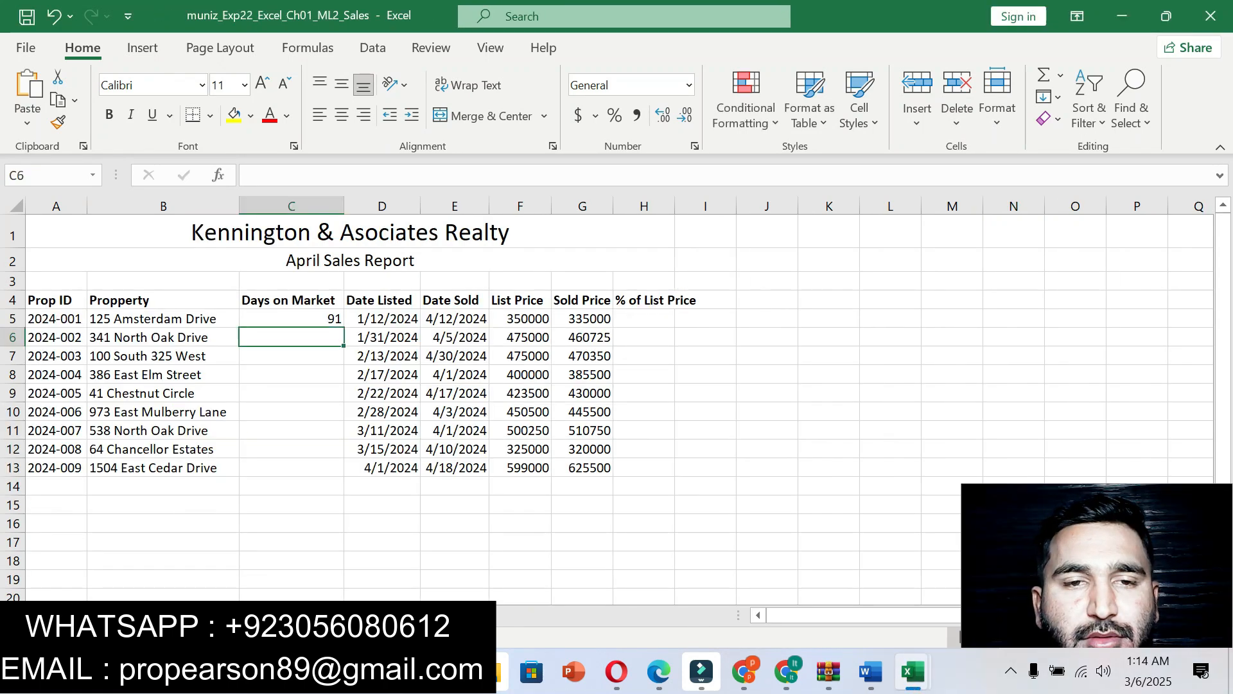
{"action": "left_click", "coordinate": [292, 318]}
{"action": "mouse_move", "coordinate": [871, 671]}
{"action": "left_click", "coordinate": [771, 581]}
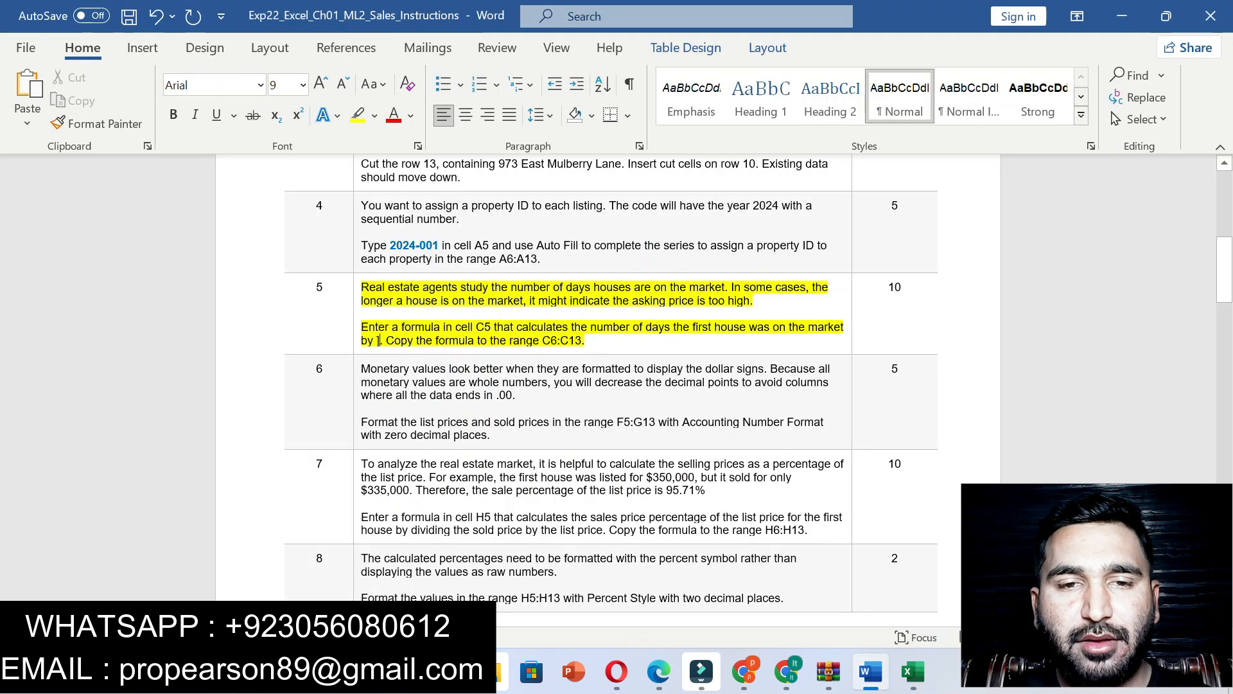
{"action": "left_click_drag", "start_coordinate": [386, 340], "coordinate": [584, 340]}
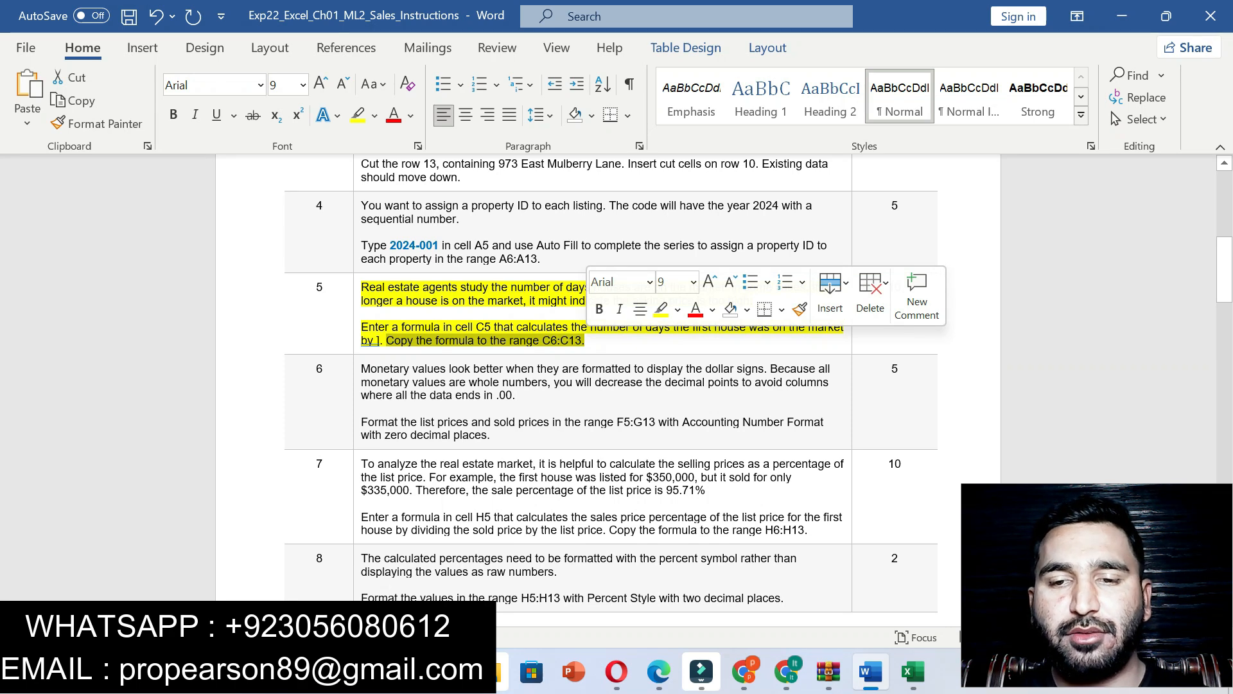
Switch to the Exp22 sales workbook in Excel and copy the days-on-market formula from C5 to the range C6:C13.
{"action": "mouse_move", "coordinate": [913, 672]}
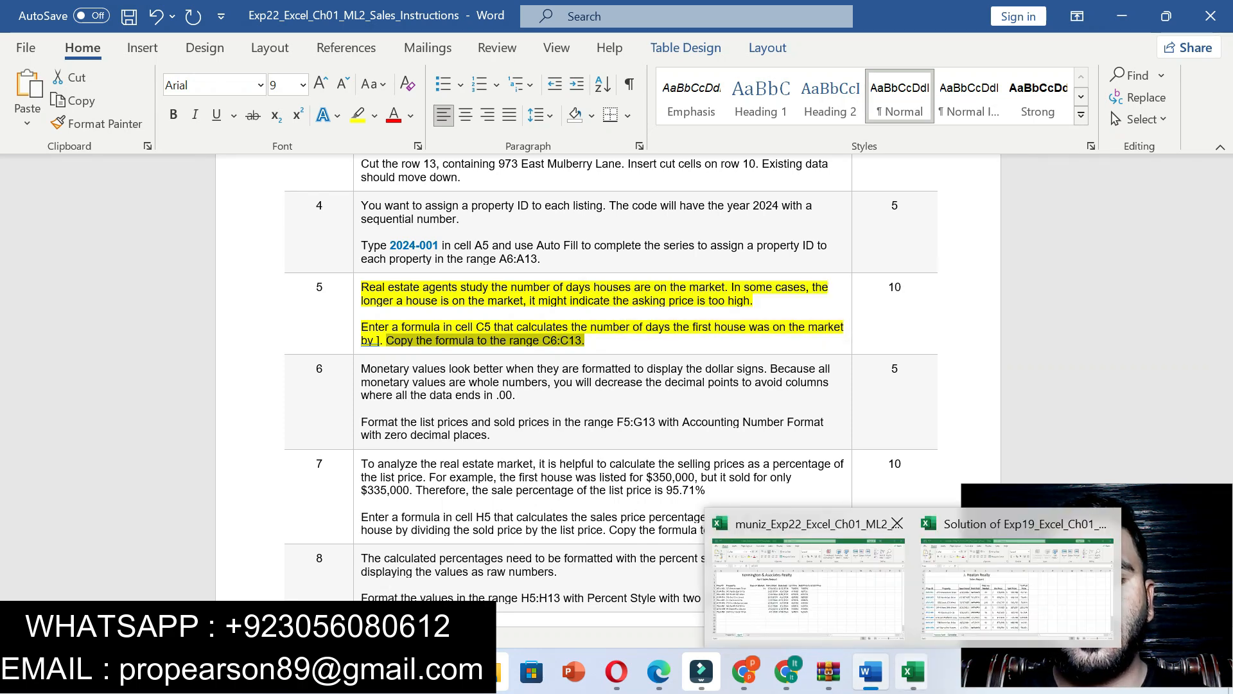
{"action": "left_click", "coordinate": [808, 578]}
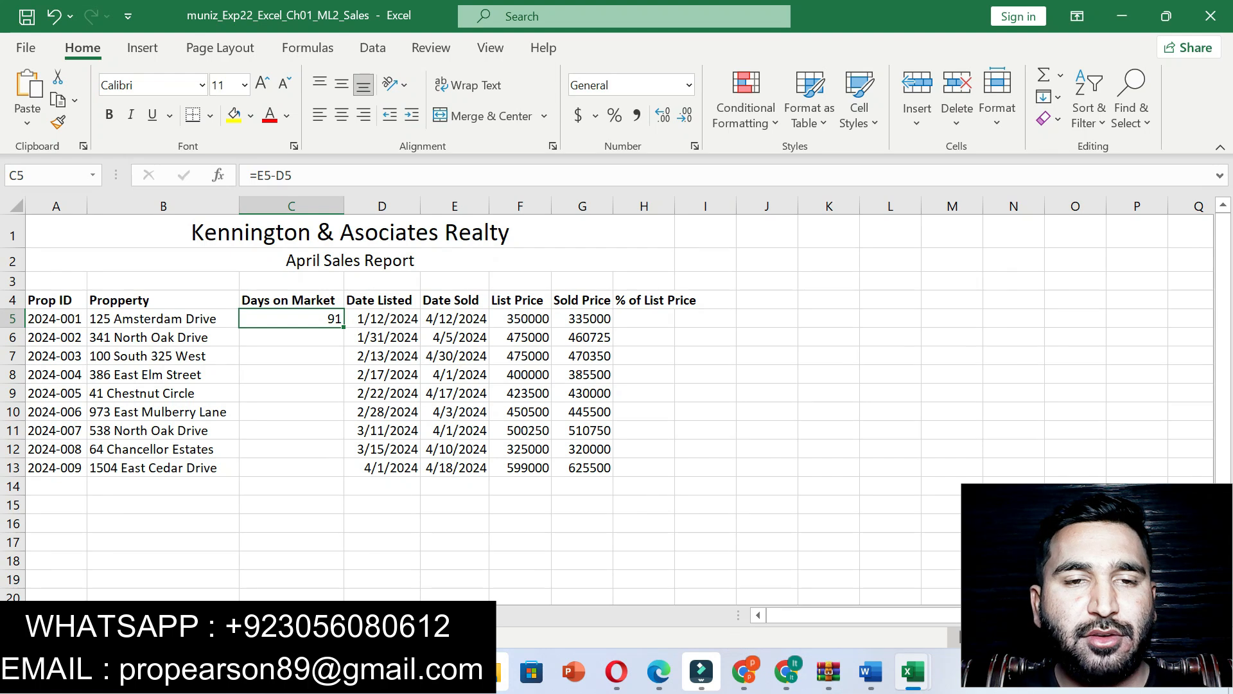
{"action": "left_click_drag", "start_coordinate": [343, 327], "coordinate": [342, 473]}
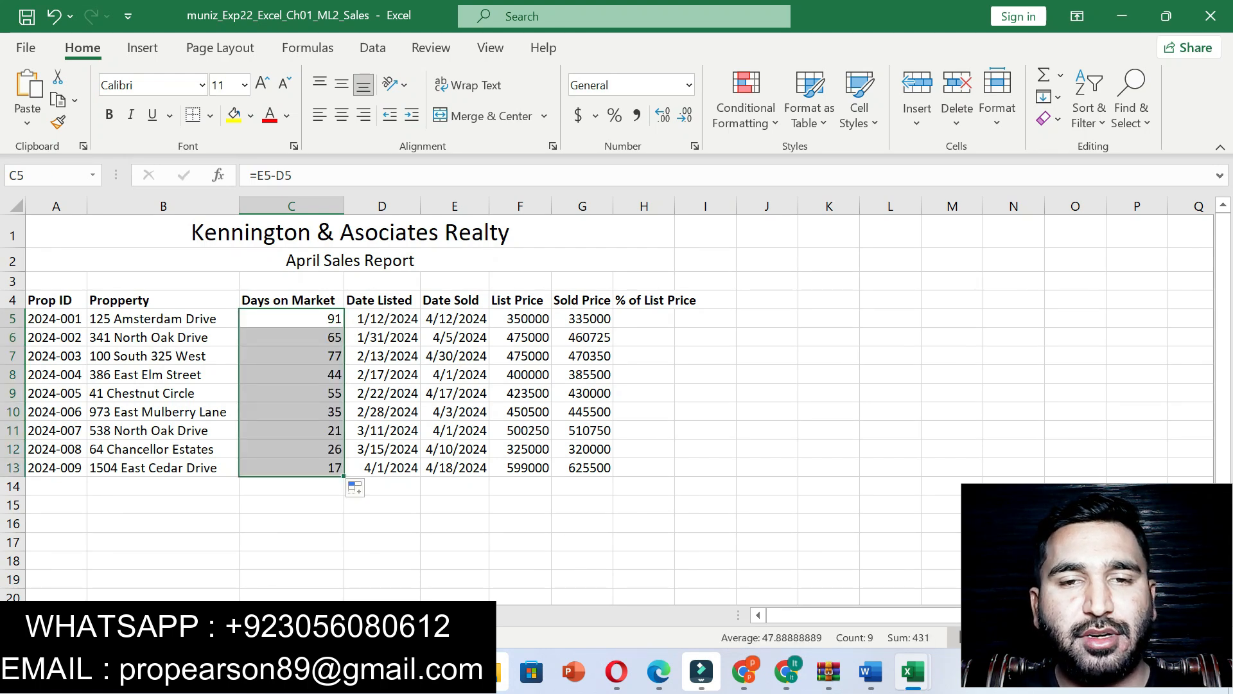
Switch to the Word instructions and undo the accidental text replacement and yellow highlighting in step 5.
{"action": "left_click", "coordinate": [871, 671]}
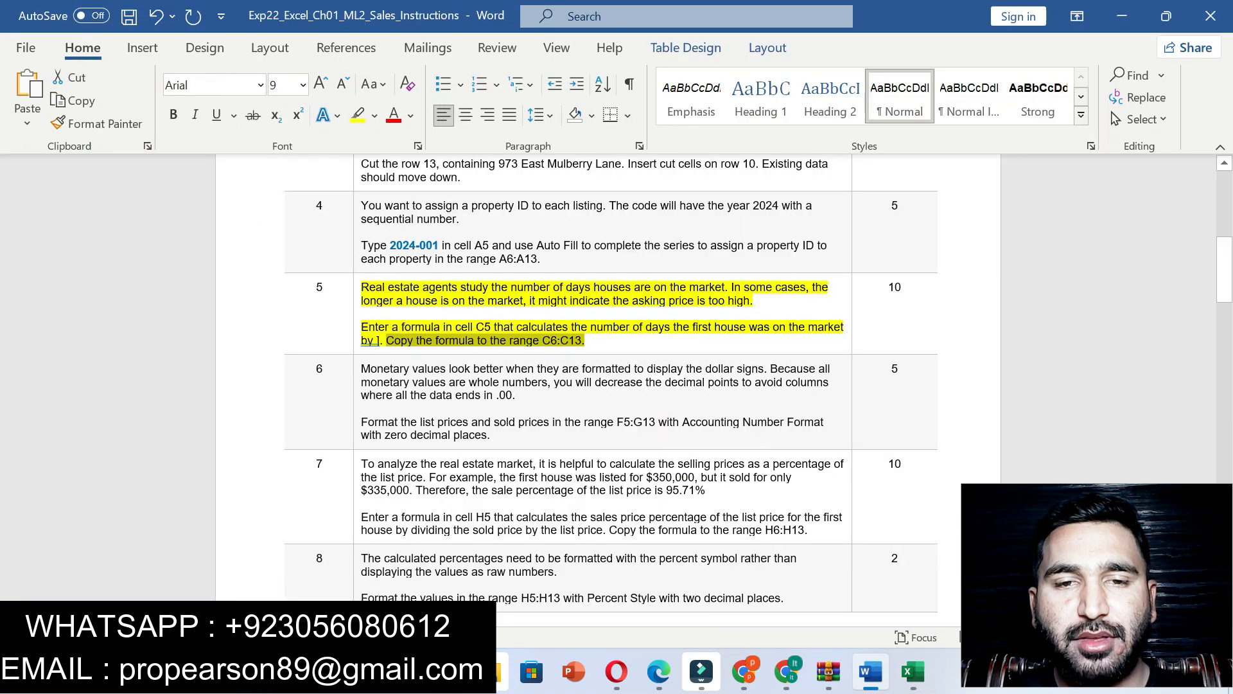
{"action": "key", "text": "ctrl+z"}
{"action": "key", "text": "ctrl+z"}
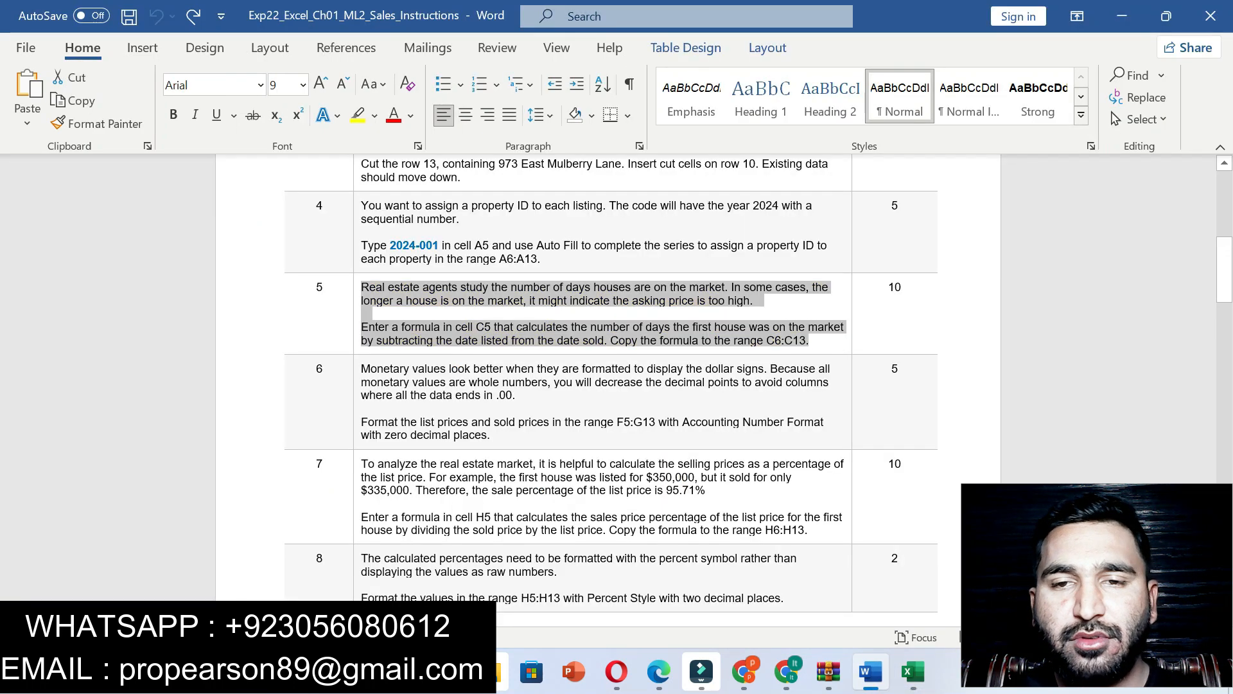
Highlight the step 6 instructions on formatting monetary values in yellow and mark the range F5:G13 in them.
{"action": "left_click", "coordinate": [500, 434]}
{"action": "left_click_drag", "start_coordinate": [362, 369], "coordinate": [494, 436]}
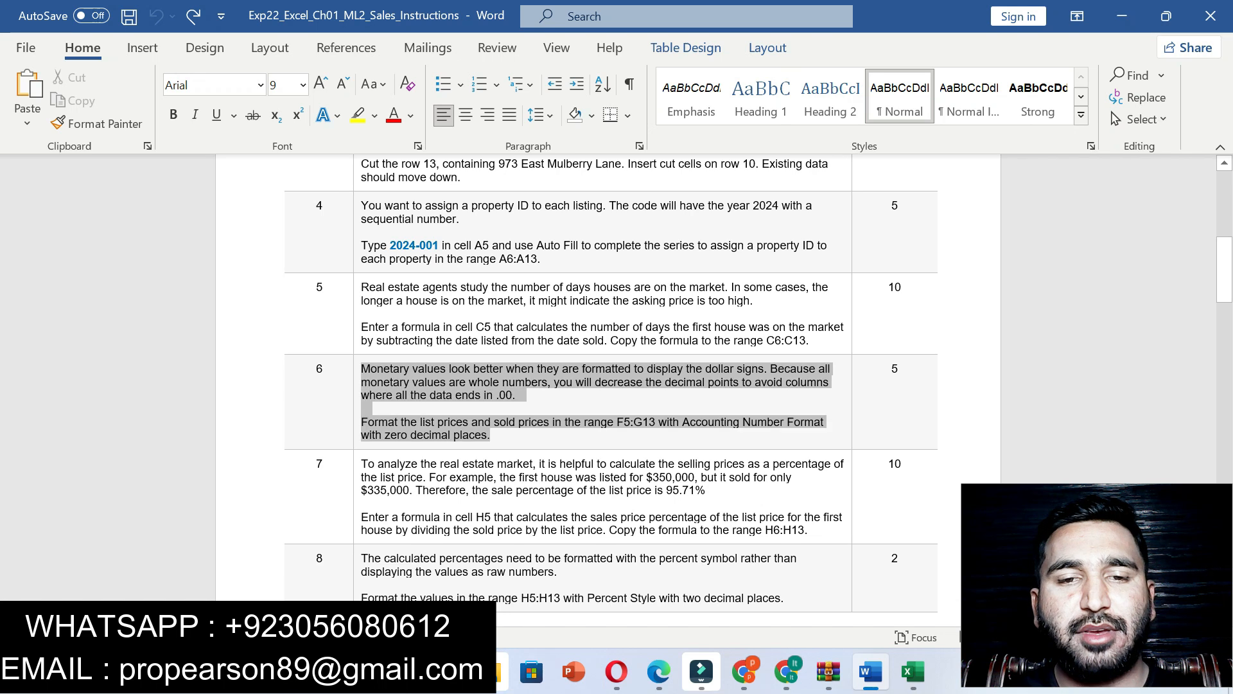
{"action": "left_click", "coordinate": [608, 403]}
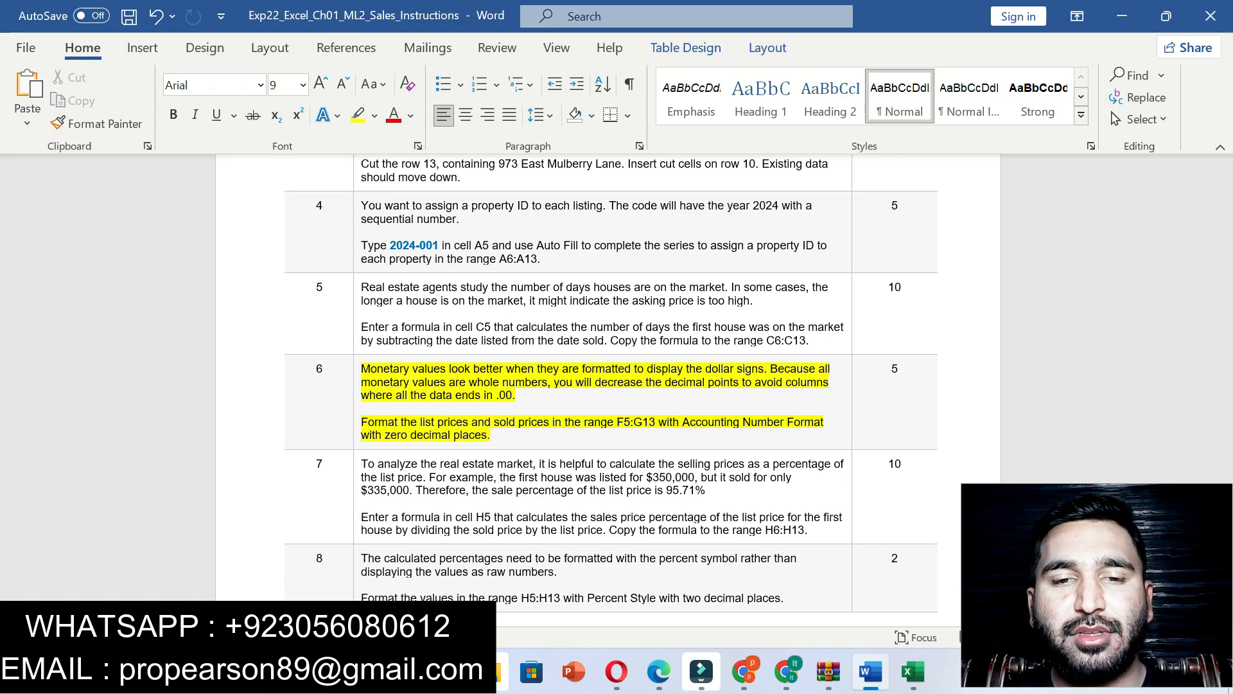
{"action": "left_click_drag", "start_coordinate": [617, 422], "coordinate": [658, 422]}
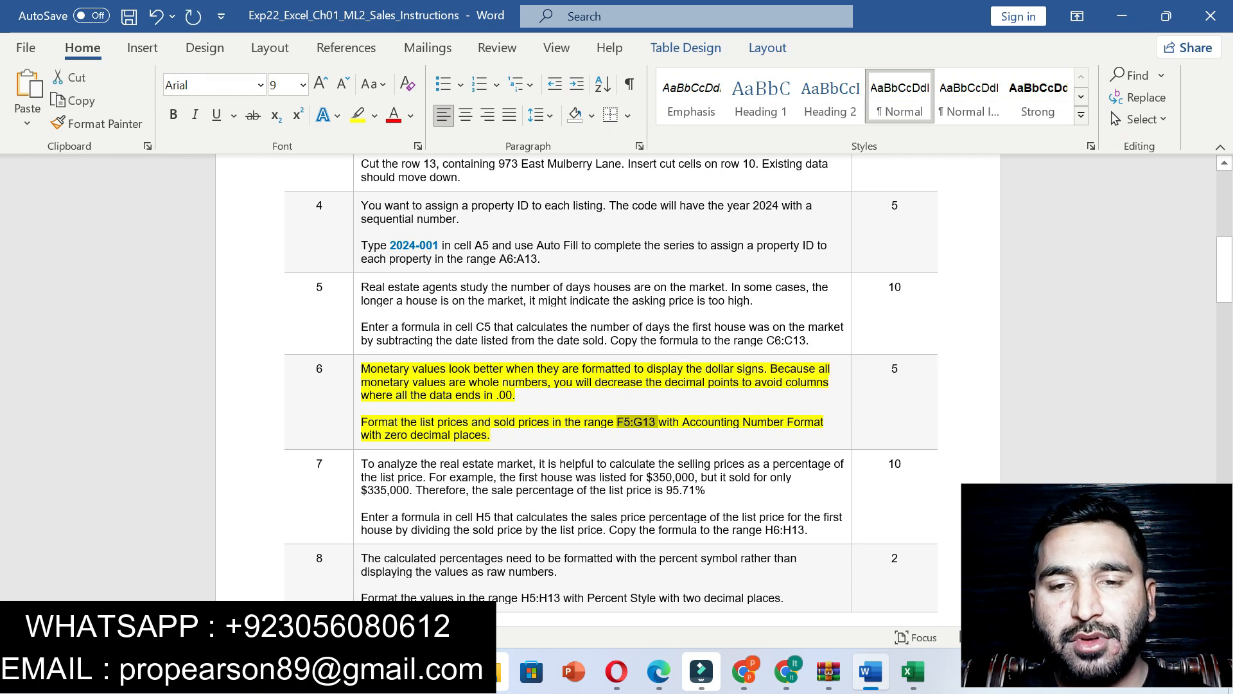
Switch to the Exp22 sales workbook in Excel and format F5:G13 with Accounting Number Format and zero decimal places.
{"action": "mouse_move", "coordinate": [912, 671]}
{"action": "left_click", "coordinate": [835, 584]}
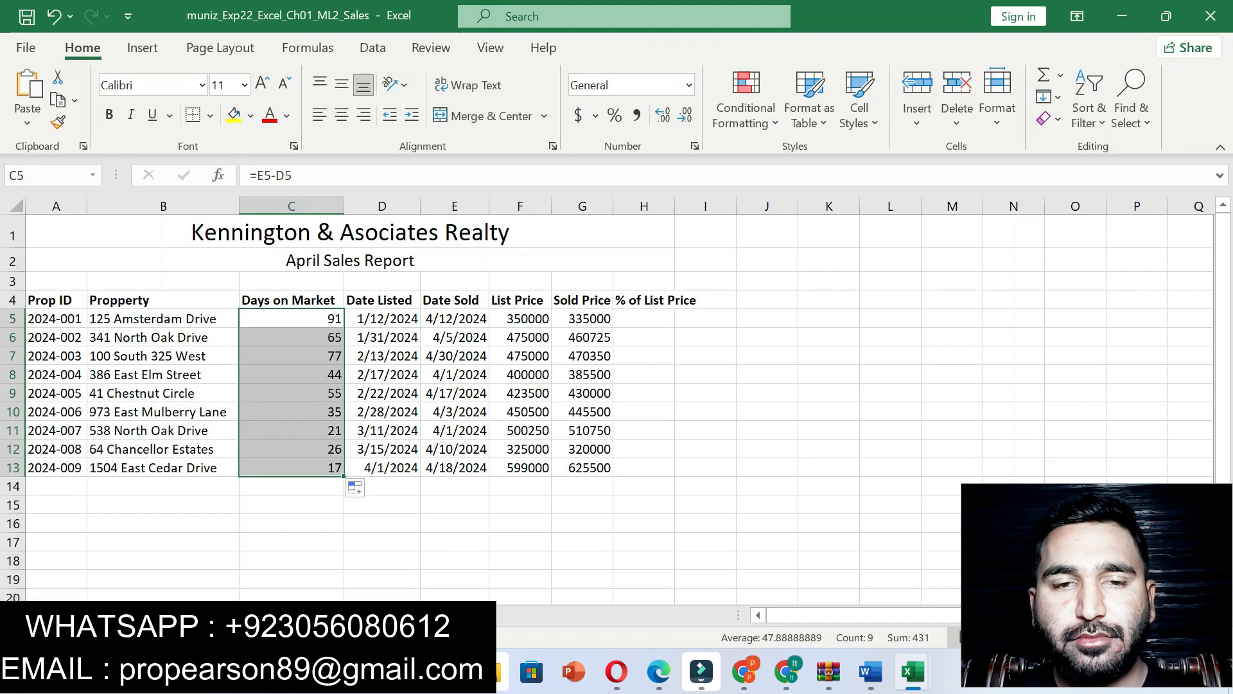
{"action": "left_click", "coordinate": [46, 176]}
{"action": "type", "text": "F5:G13"}
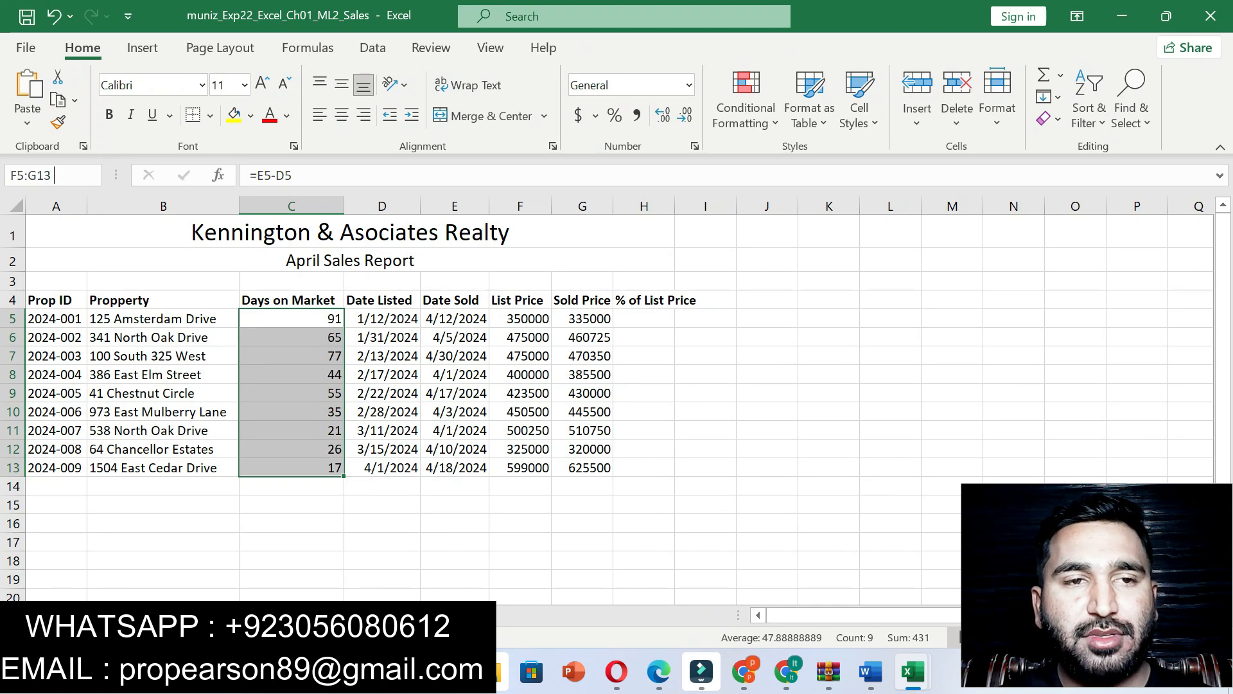
{"action": "key", "text": "Return"}
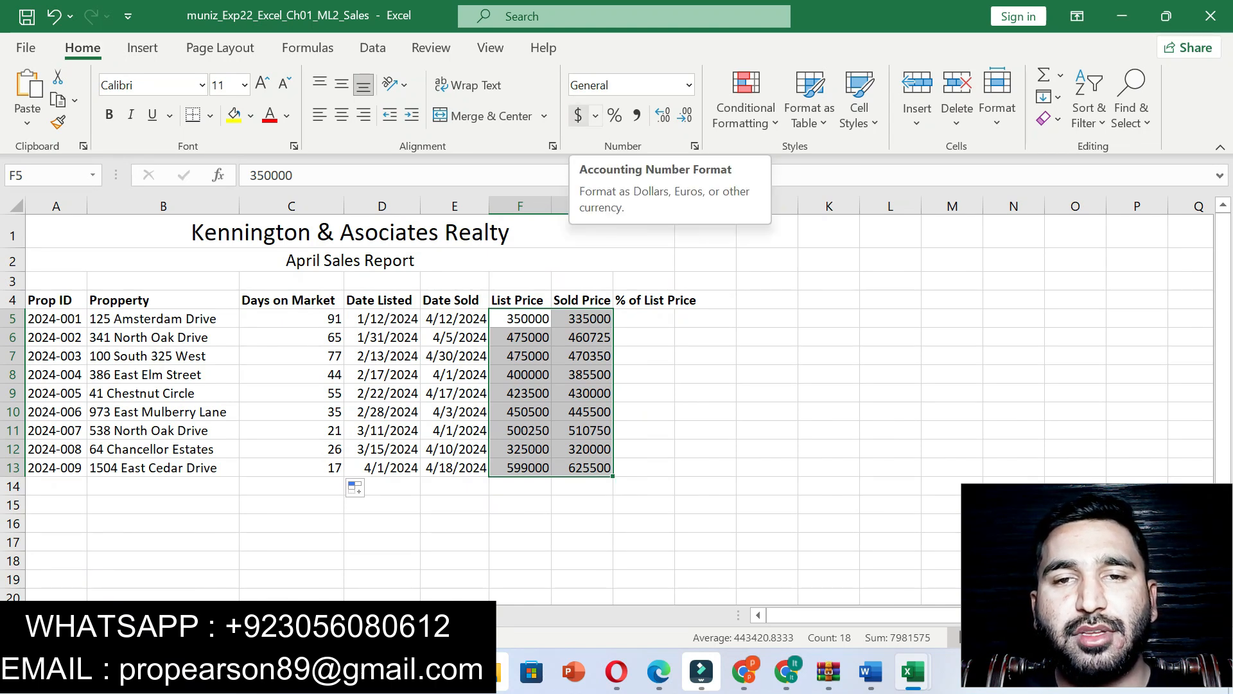
{"action": "left_click", "coordinate": [578, 115]}
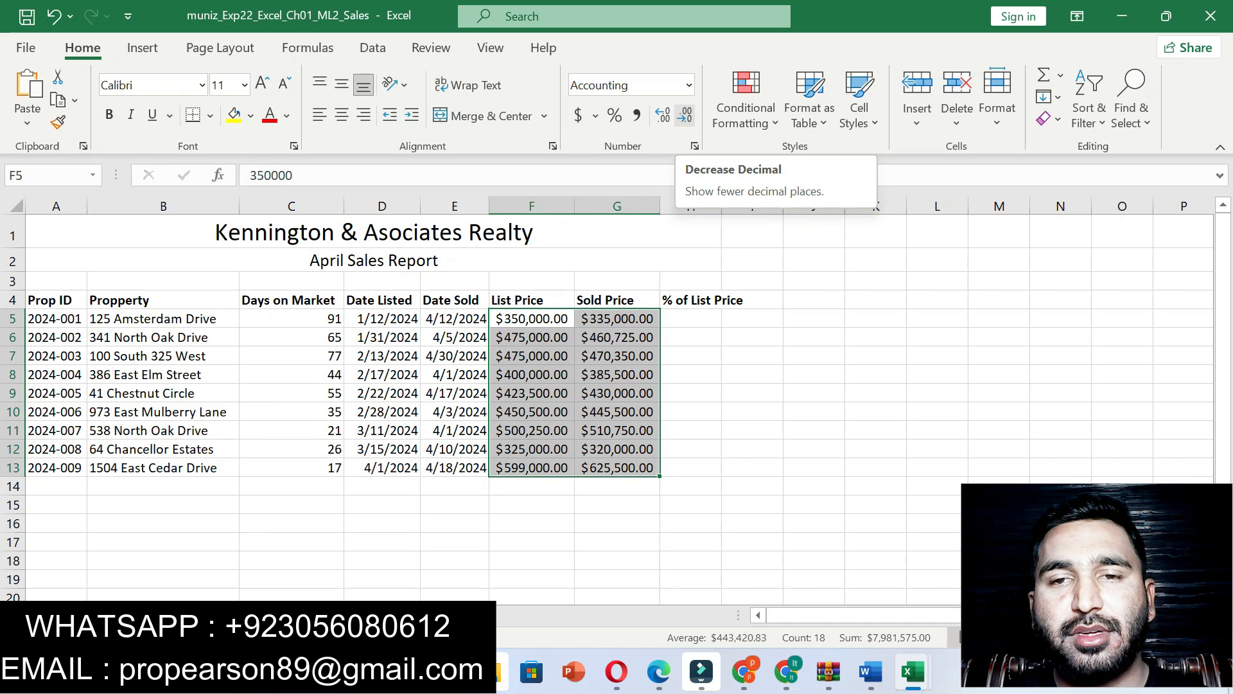
{"action": "left_click", "coordinate": [684, 116]}
{"action": "left_click", "coordinate": [684, 115]}
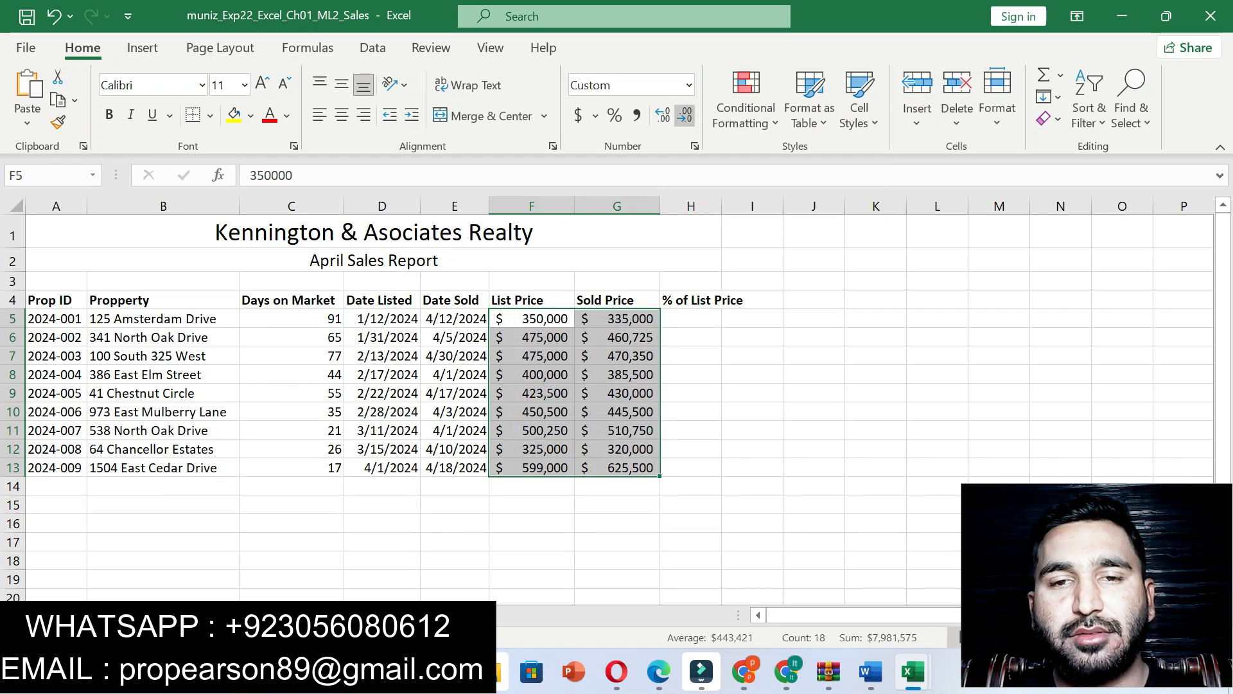
{"action": "left_click", "coordinate": [691, 449]}
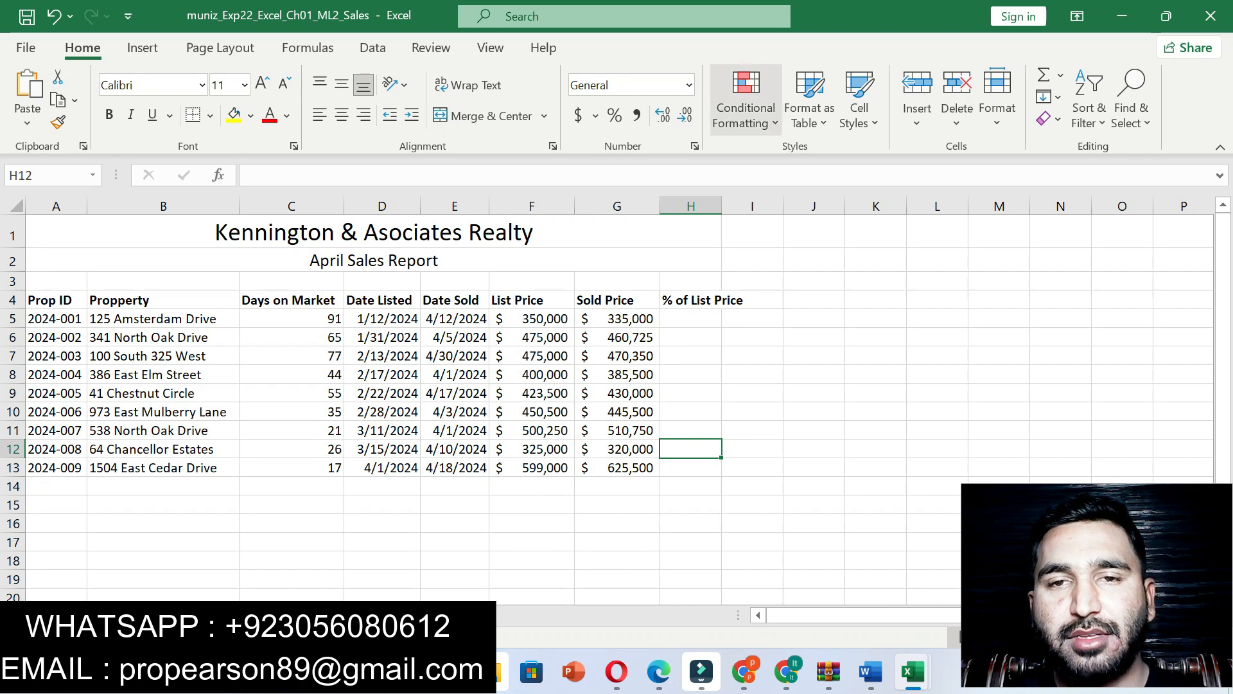
Switch to the Word instructions, undo the step 6 highlighting, and highlight the step 7 instructions about the sales price percentage in yellow.
{"action": "left_click", "coordinate": [870, 671]}
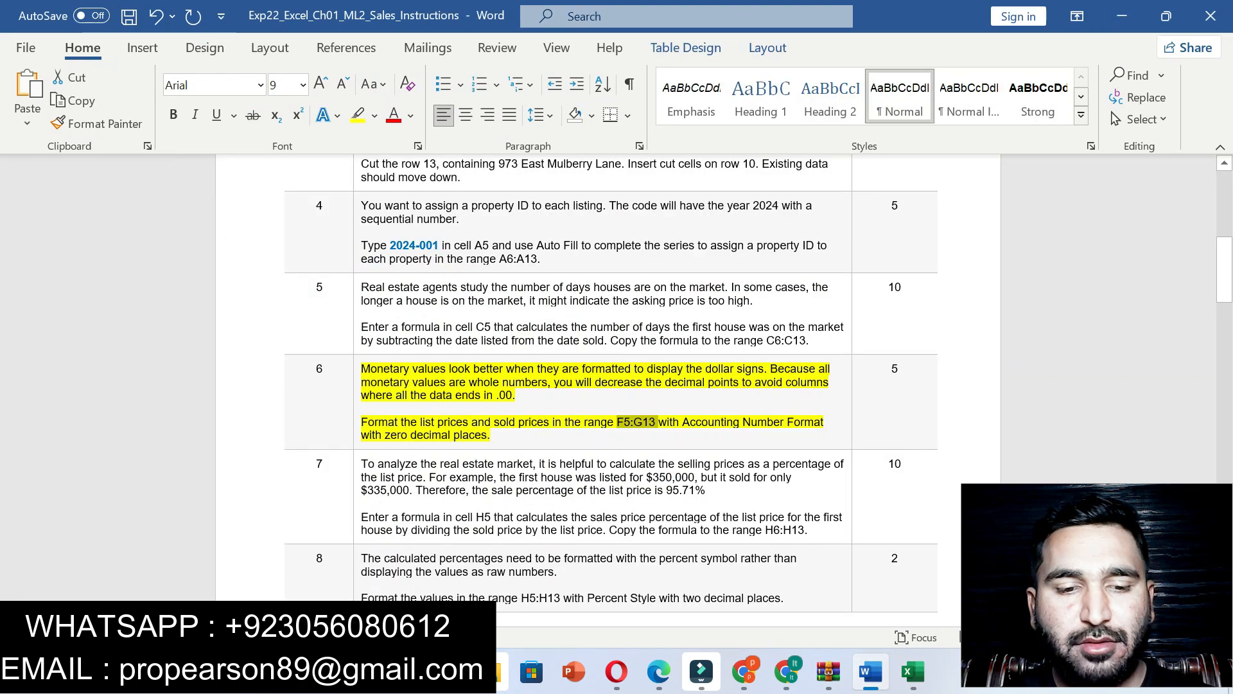
{"action": "key", "text": "ctrl+z"}
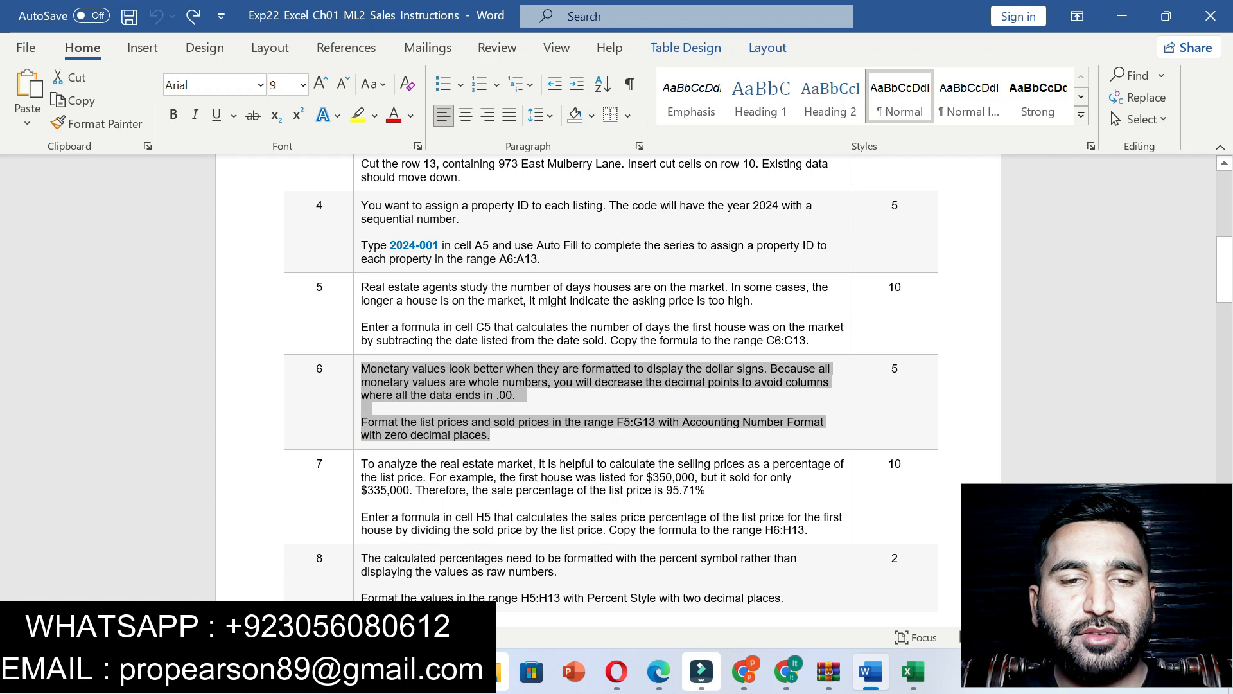
{"action": "left_click_drag", "start_coordinate": [361, 463], "coordinate": [808, 530]}
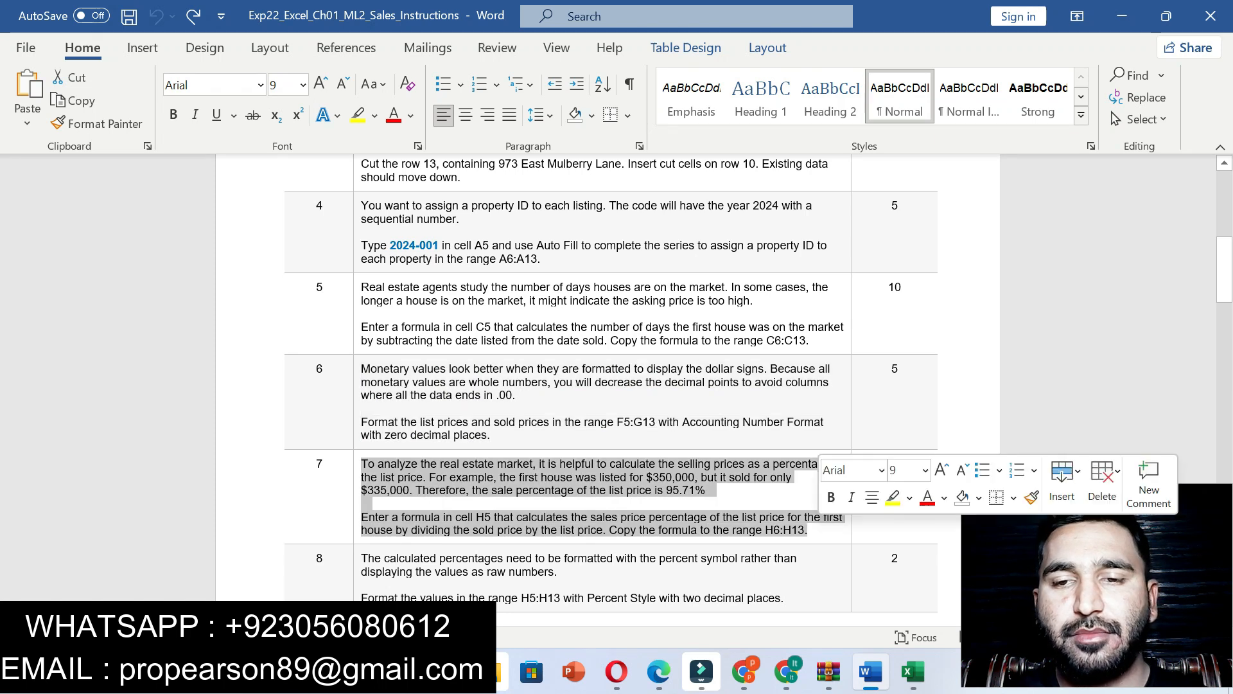
{"action": "left_click", "coordinate": [892, 497]}
{"action": "scroll", "coordinate": [610, 321], "scroll_direction": "down", "scroll_amount": 5}
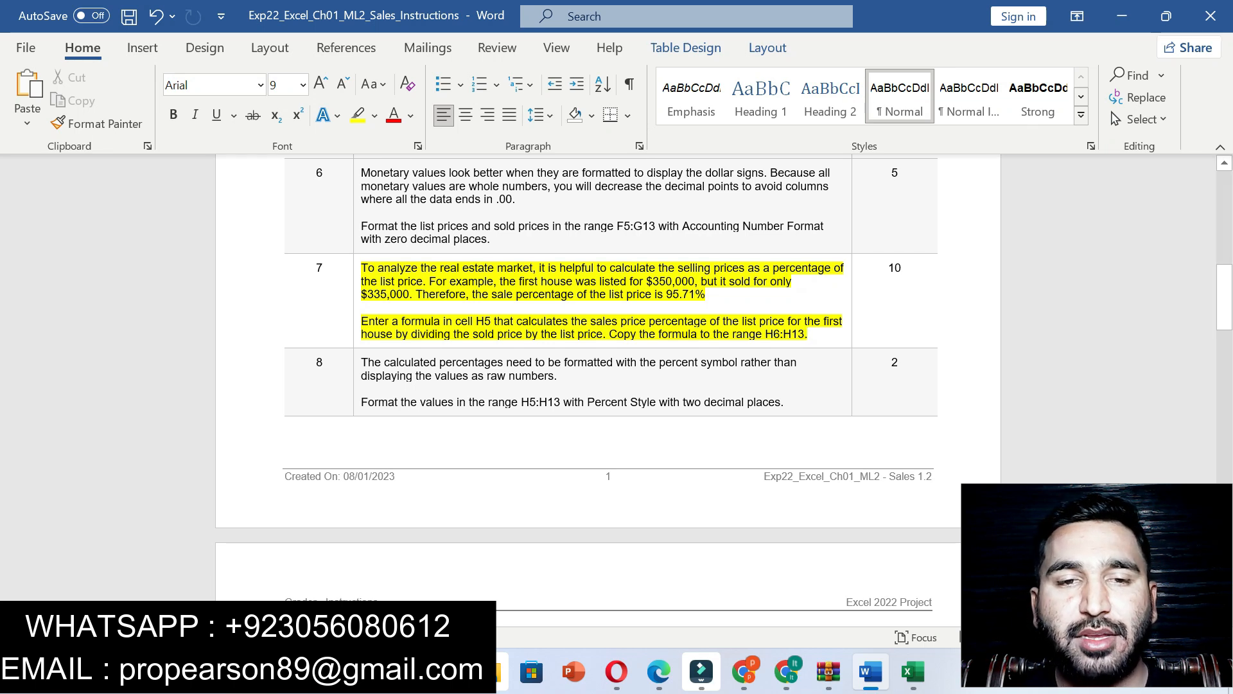
{"action": "left_click_drag", "start_coordinate": [378, 321], "coordinate": [589, 321]}
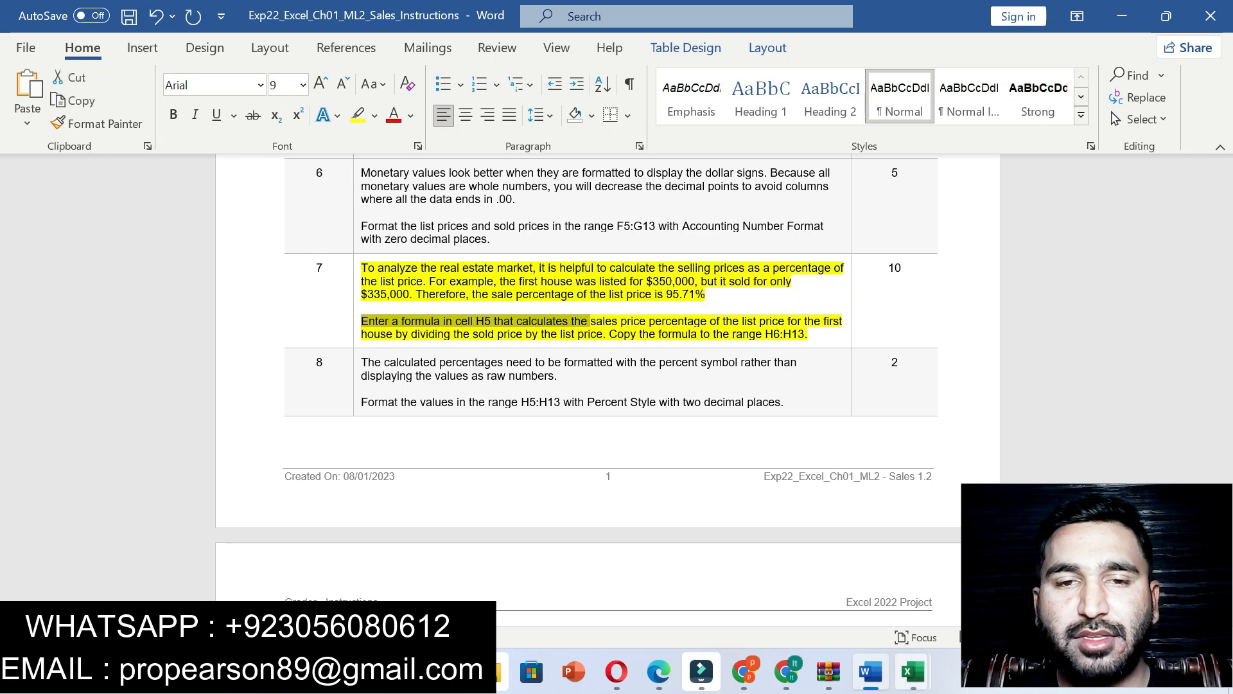
Examine the formulas sheet of the Exp19 solution workbook in Excel, close that workbook, and return to the Word instructions.
{"action": "mouse_move", "coordinate": [912, 672]}
{"action": "left_click", "coordinate": [802, 578]}
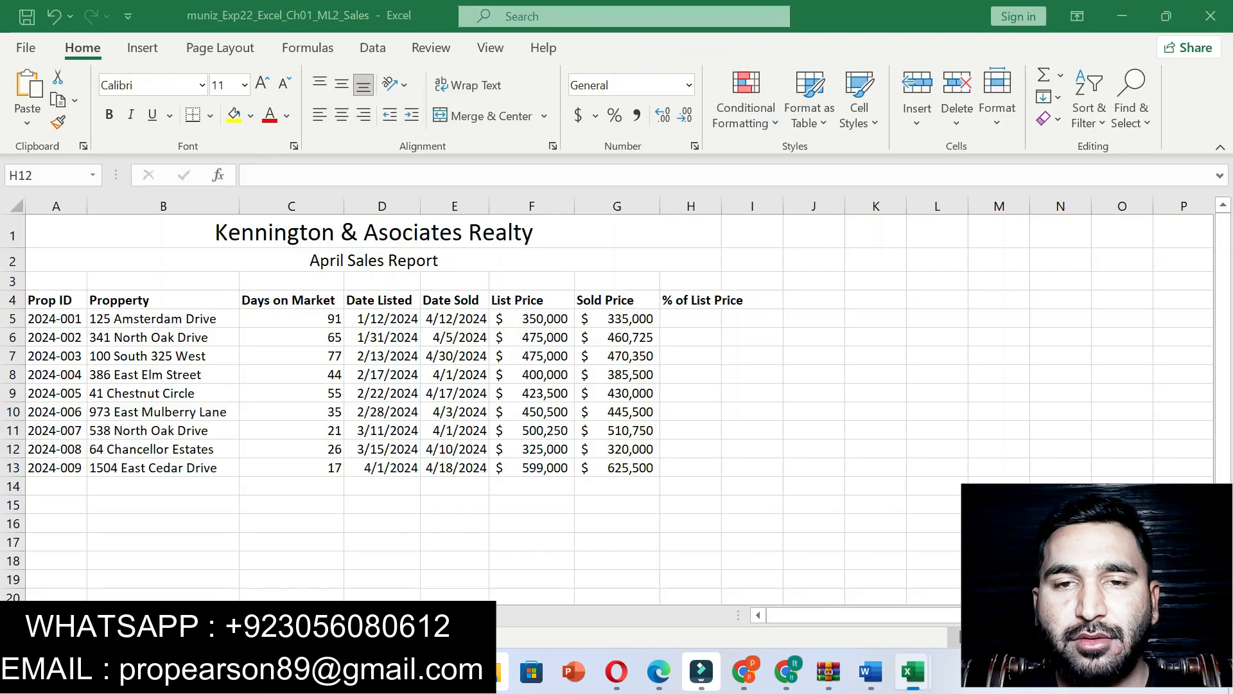
{"action": "mouse_move", "coordinate": [911, 671]}
{"action": "left_click", "coordinate": [1022, 581]}
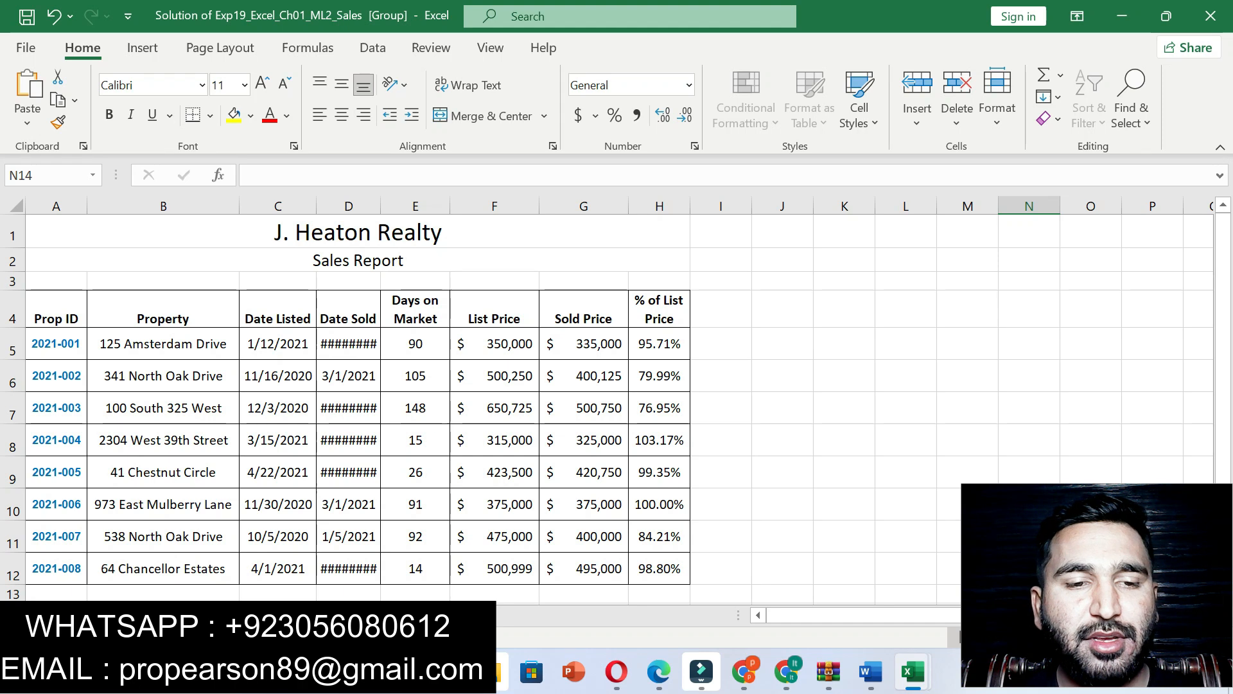
{"action": "key", "text": "ctrl+Page_Down"}
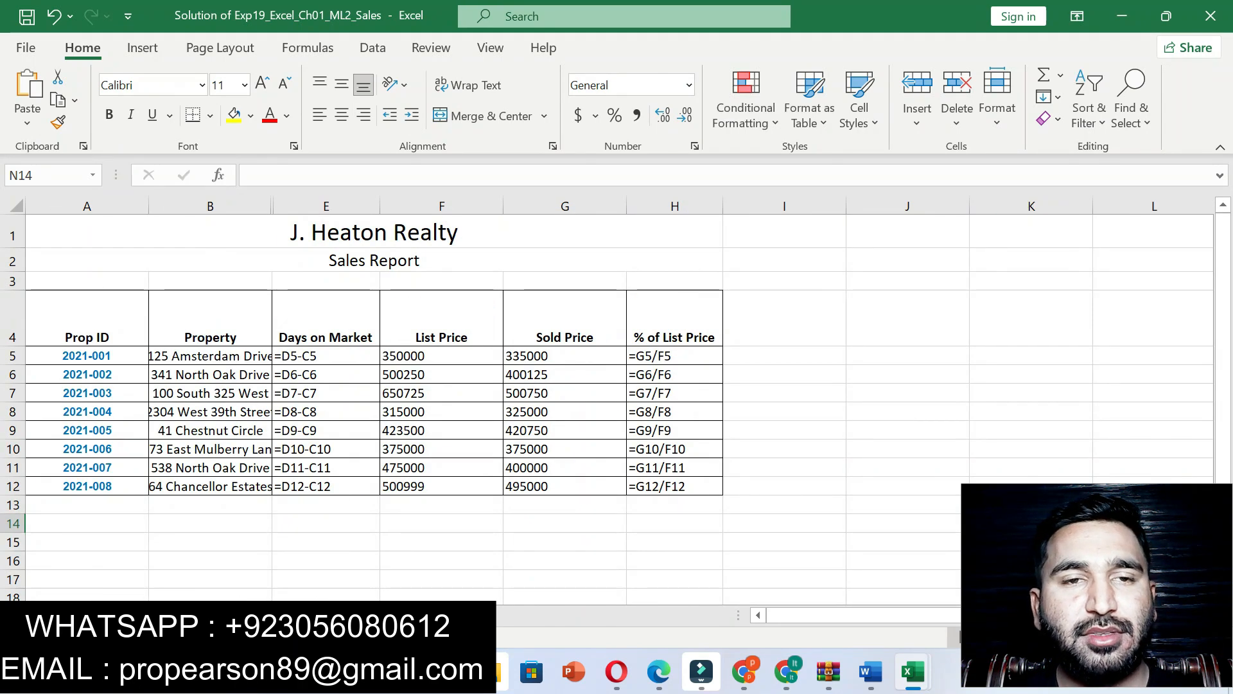
{"action": "key", "text": "ctrl+Page_Up"}
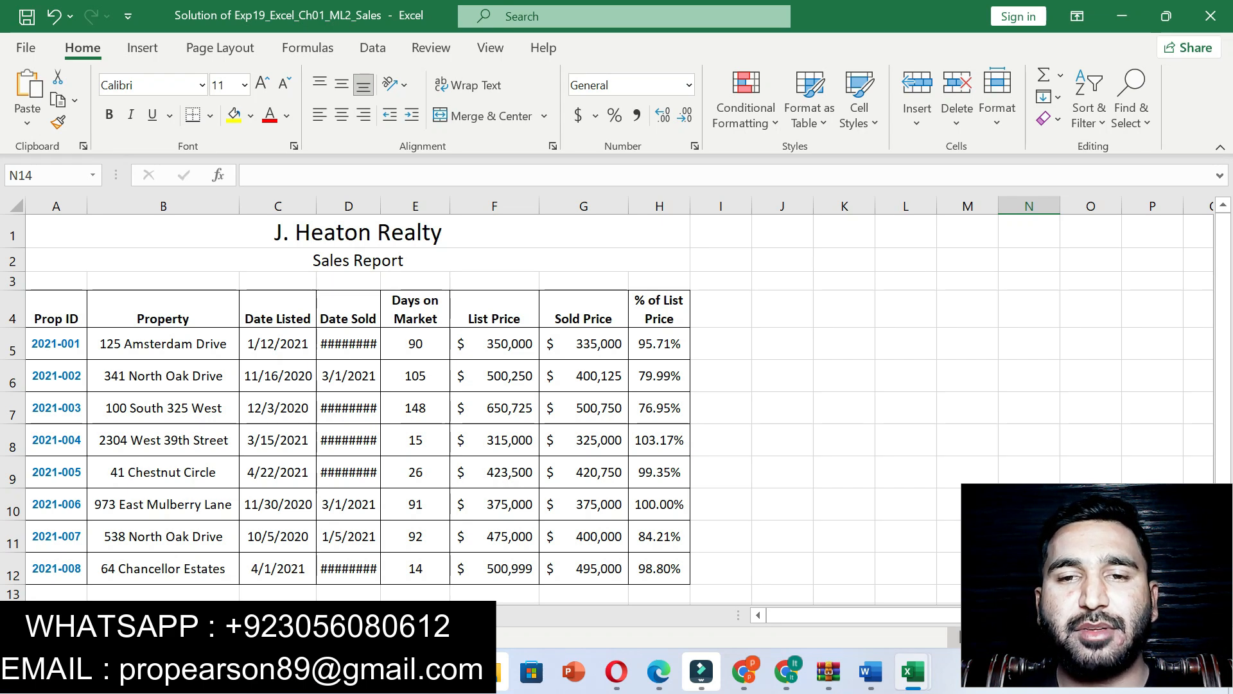
{"action": "left_click", "coordinate": [1211, 16]}
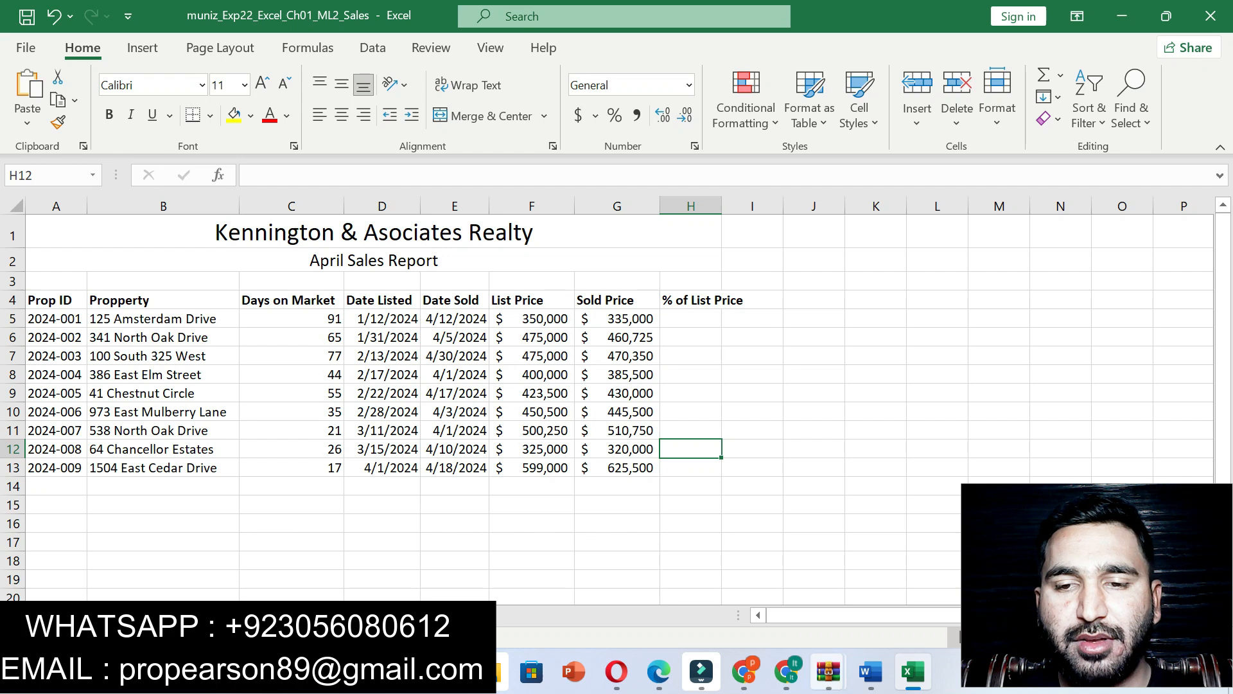
{"action": "left_click", "coordinate": [870, 672]}
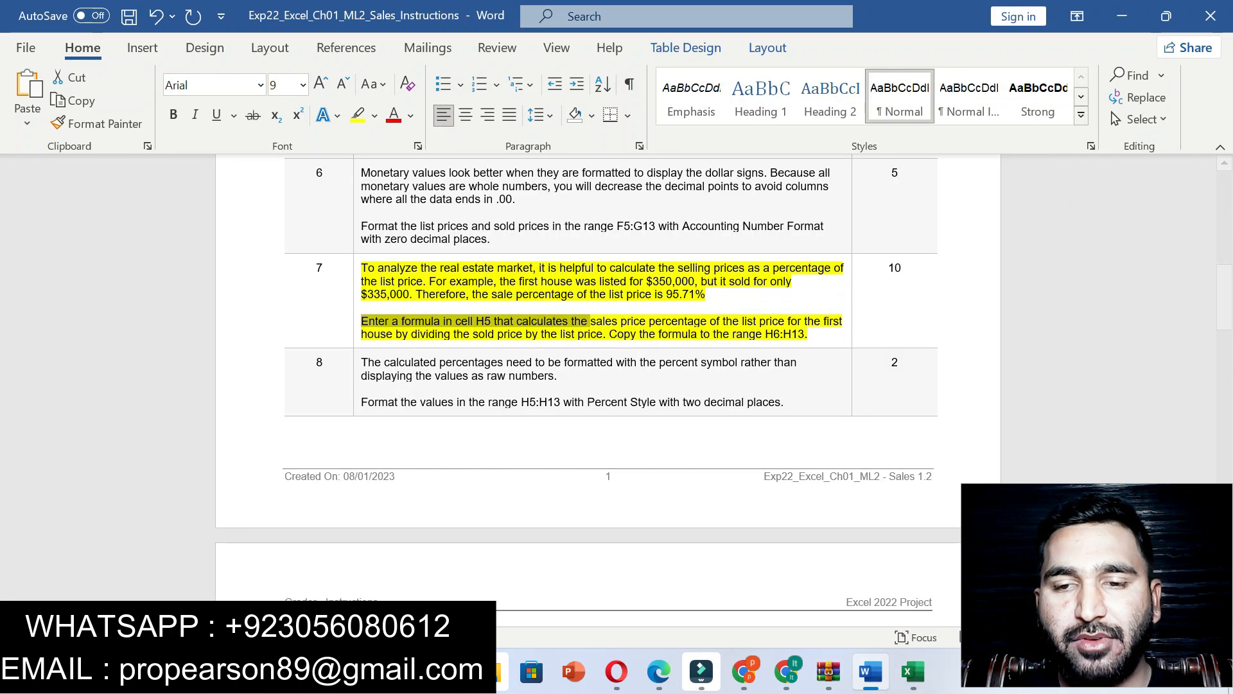
Switch to the Exp22 sales workbook in Excel and enter the formula =G5/F5 in cell H5, checking the Word instructions partway through.
{"action": "left_click", "coordinate": [913, 671]}
{"action": "left_click", "coordinate": [690, 319]}
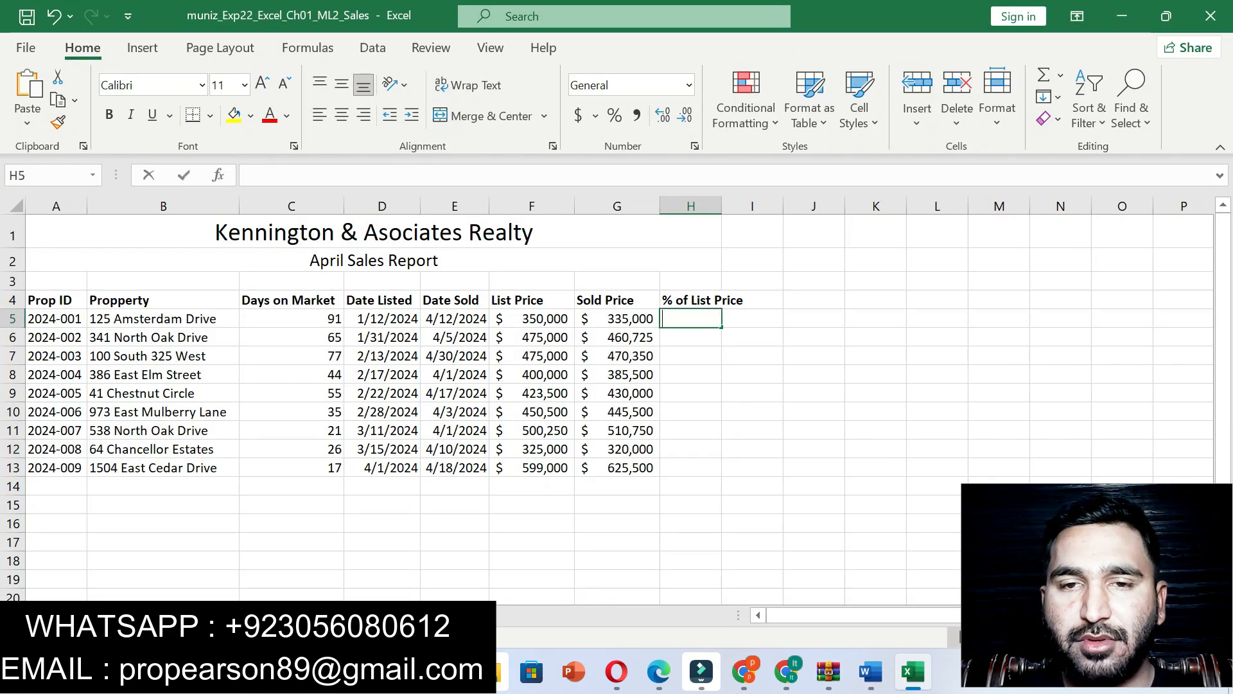
{"action": "type", "text": "="}
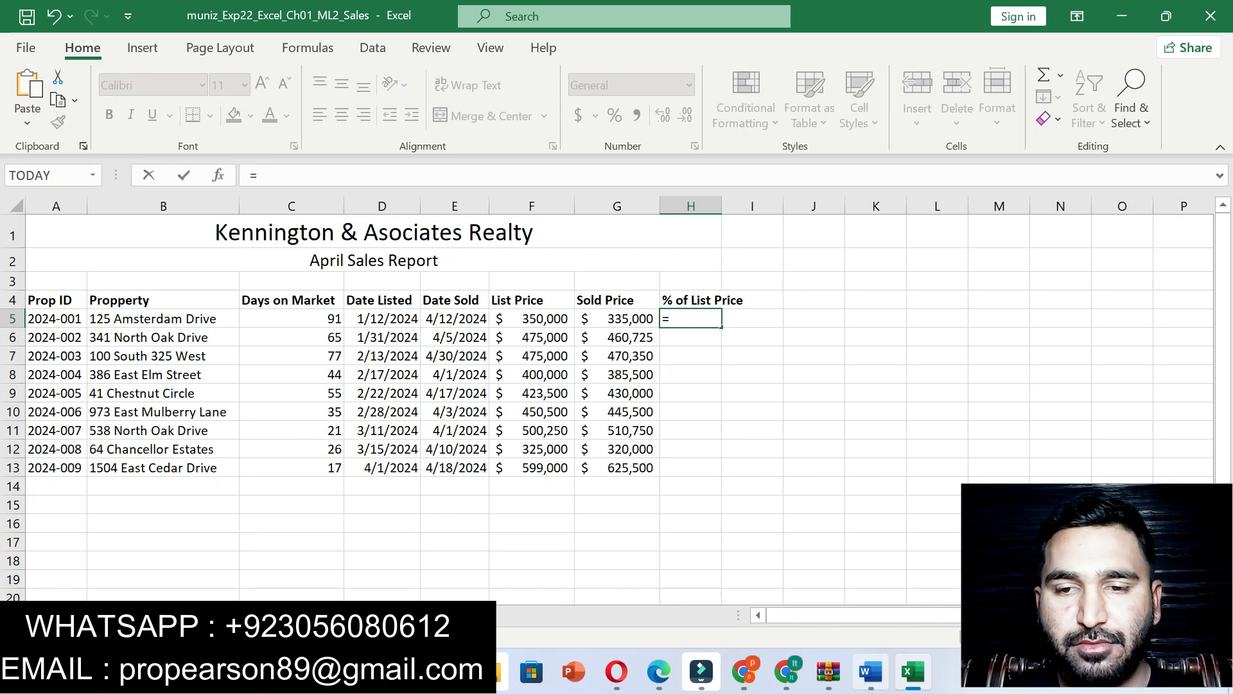
{"action": "left_click", "coordinate": [871, 671]}
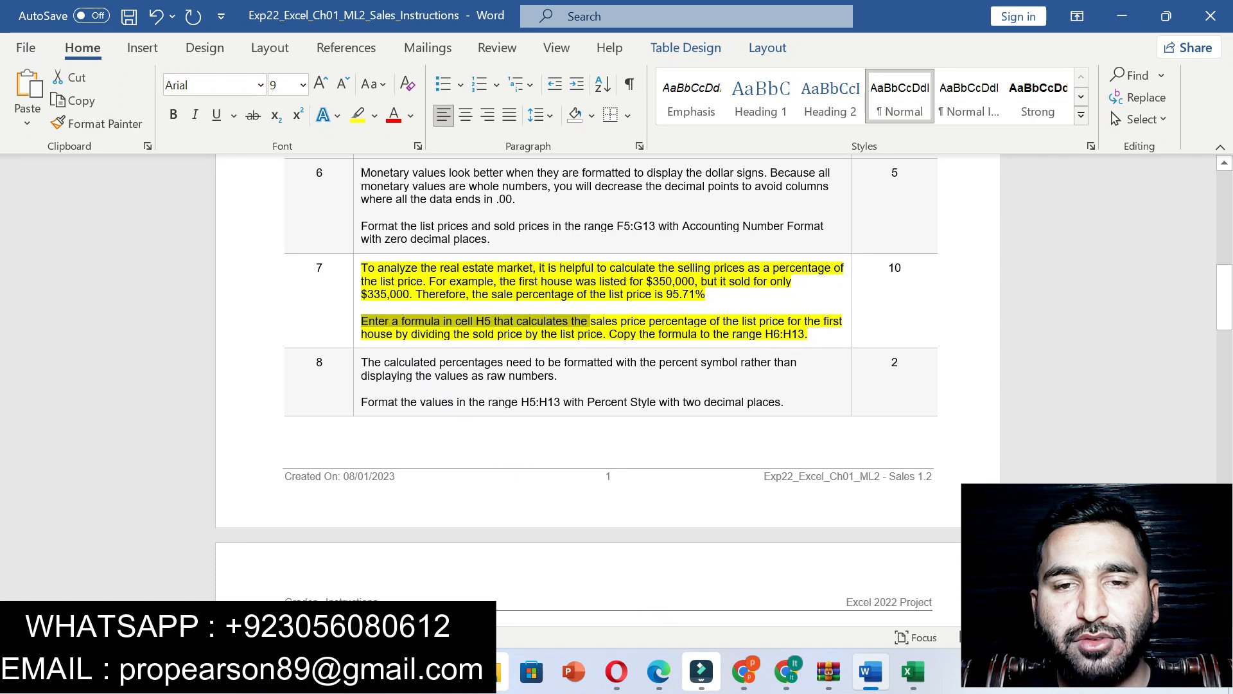
{"action": "left_click", "coordinate": [914, 671]}
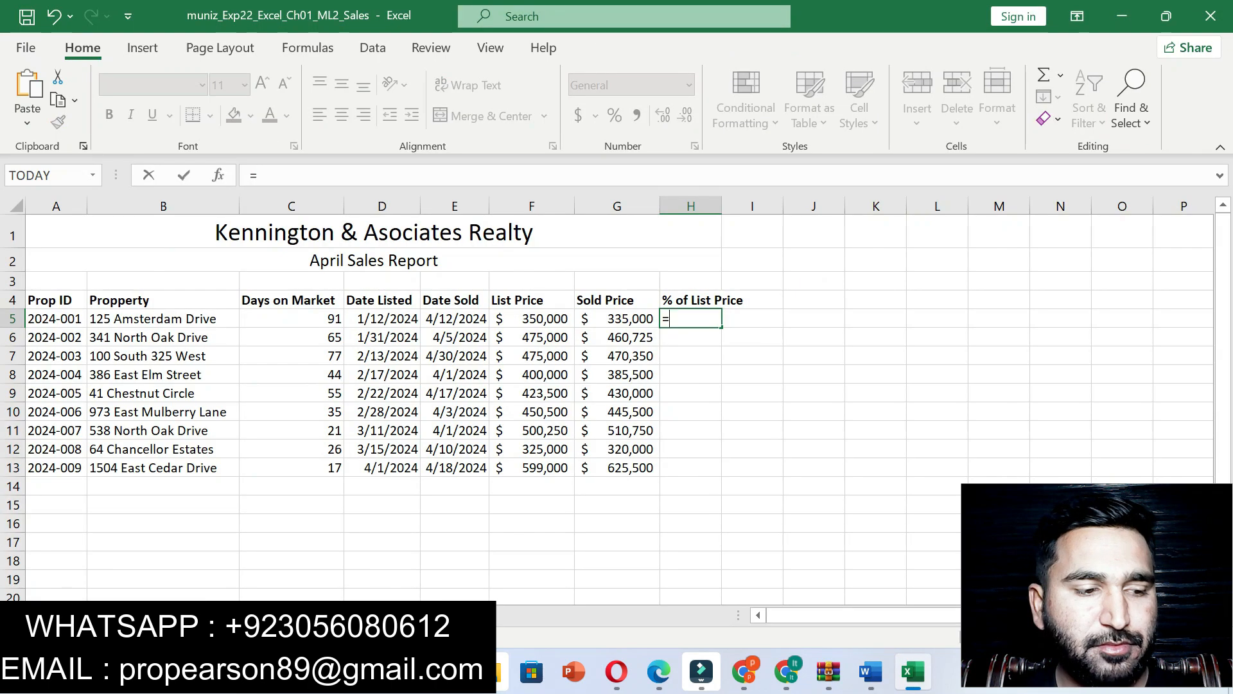
{"action": "left_click", "coordinate": [616, 318]}
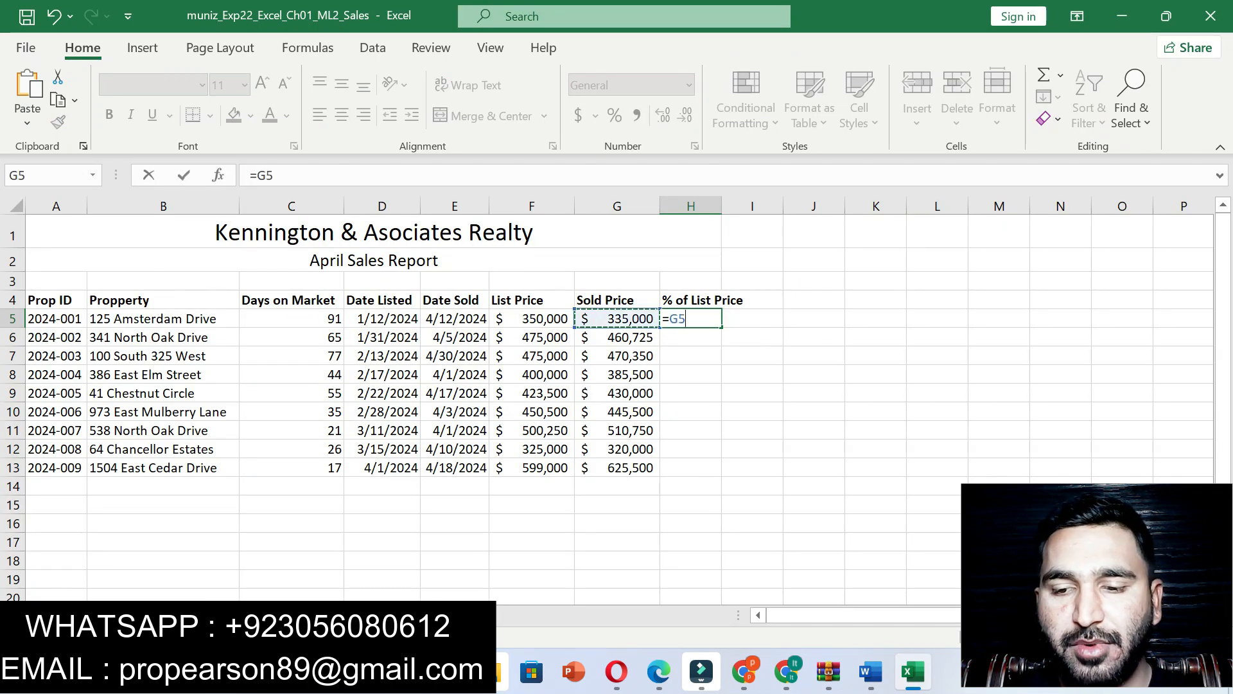
{"action": "type", "text": "/"}
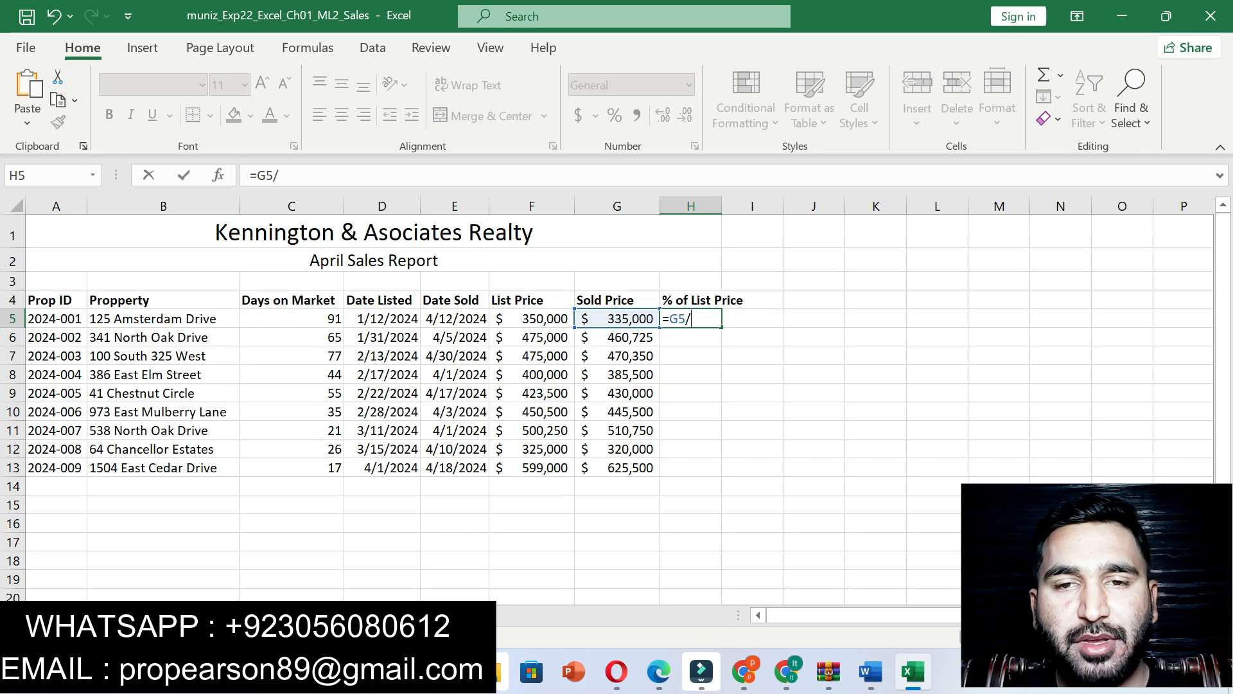
{"action": "left_click", "coordinate": [531, 318]}
{"action": "key", "text": "Return"}
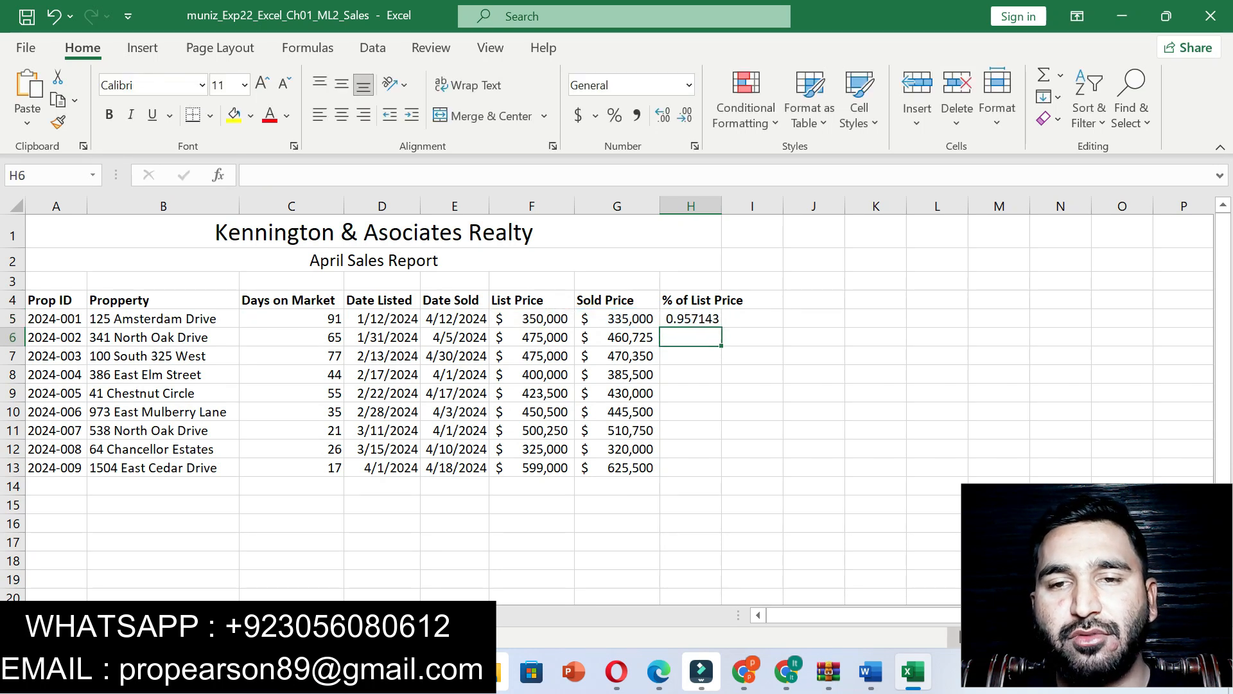
Mark the copy-formula instruction of step 7 in Word, return to Excel, and copy the H5 formula down to H6:H13.
{"action": "left_click", "coordinate": [691, 319]}
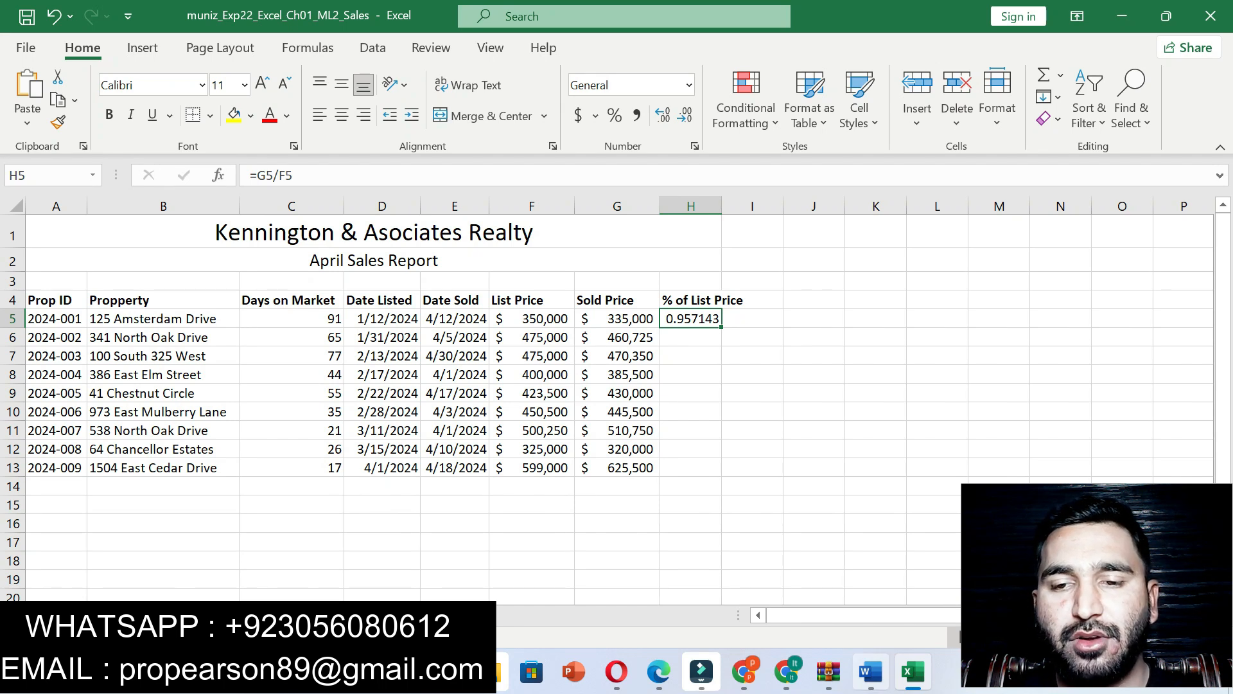
{"action": "left_click", "coordinate": [871, 671]}
{"action": "left_click_drag", "start_coordinate": [577, 334], "coordinate": [804, 334]}
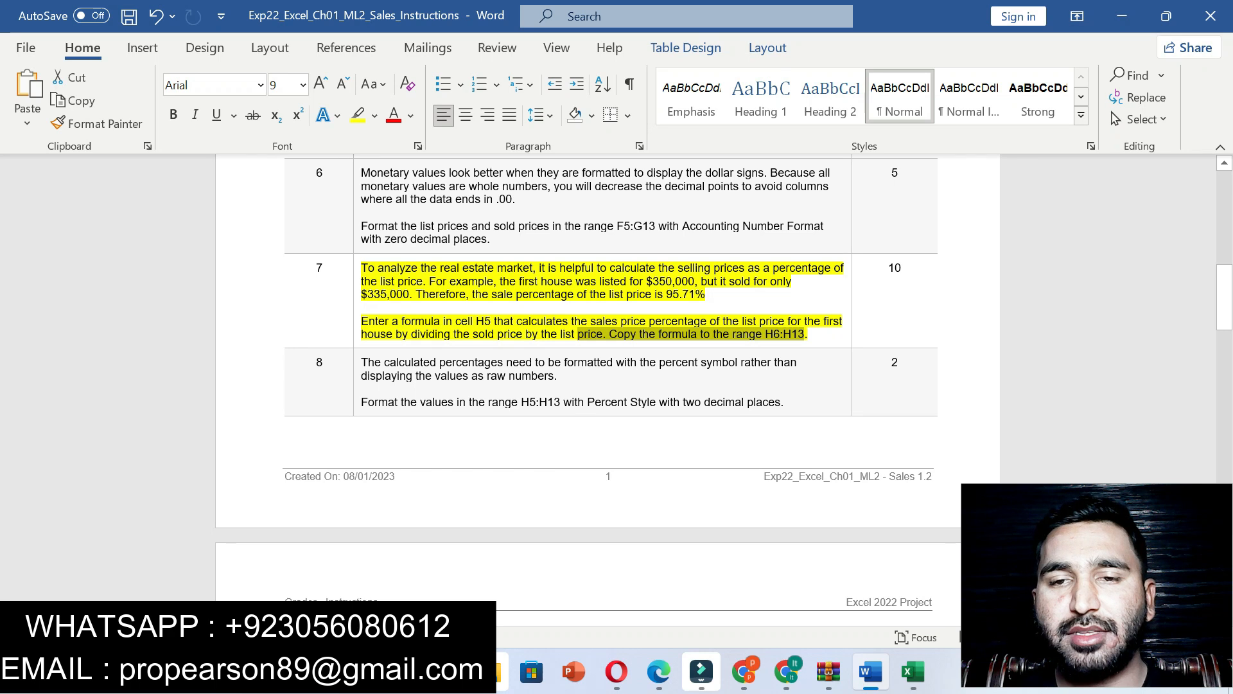
{"action": "left_click", "coordinate": [913, 671]}
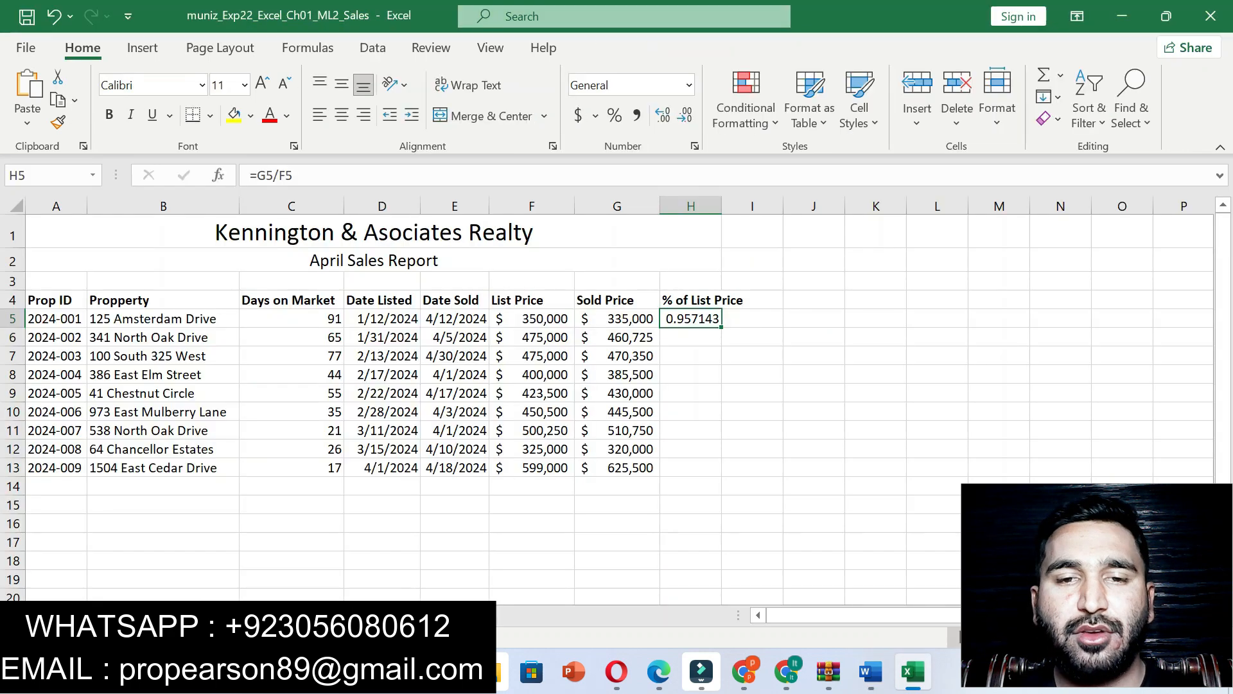
{"action": "left_click_drag", "start_coordinate": [720, 327], "coordinate": [706, 472]}
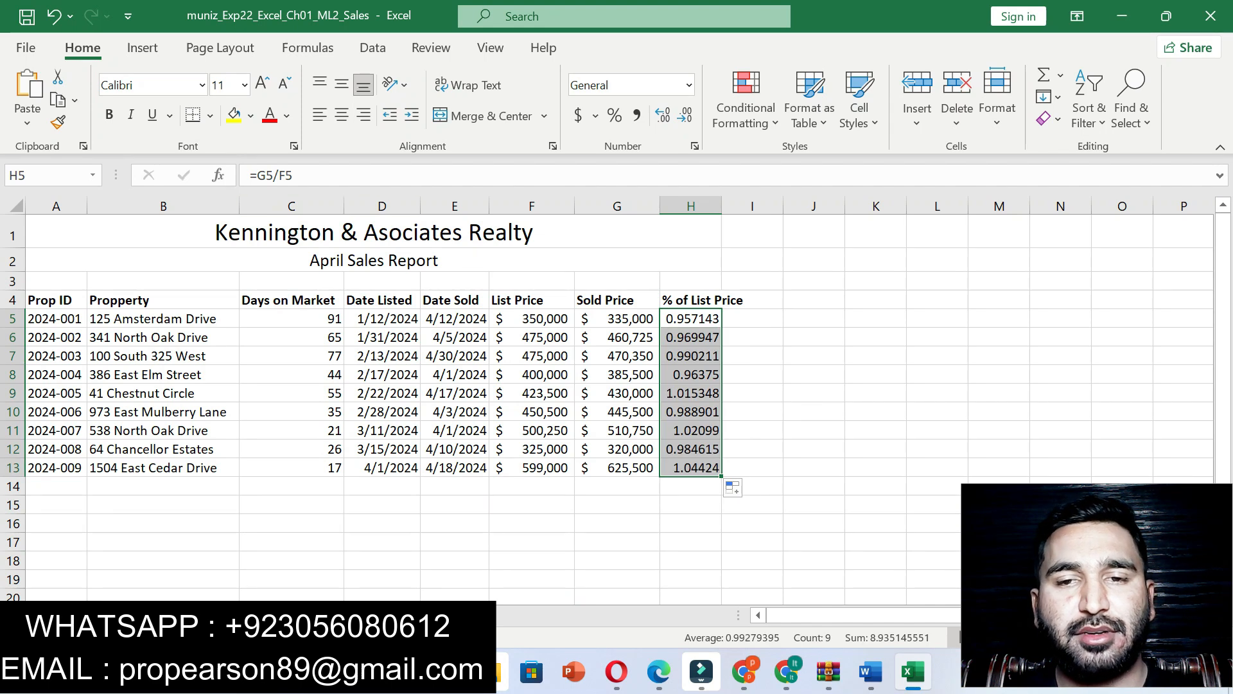
{"action": "left_click", "coordinate": [813, 374]}
Switch to the Word instructions, undo the step 7 highlighting, and highlight the step 8 instructions about percent formatting in yellow.
{"action": "left_click", "coordinate": [871, 671]}
{"action": "key", "text": "ctrl+z"}
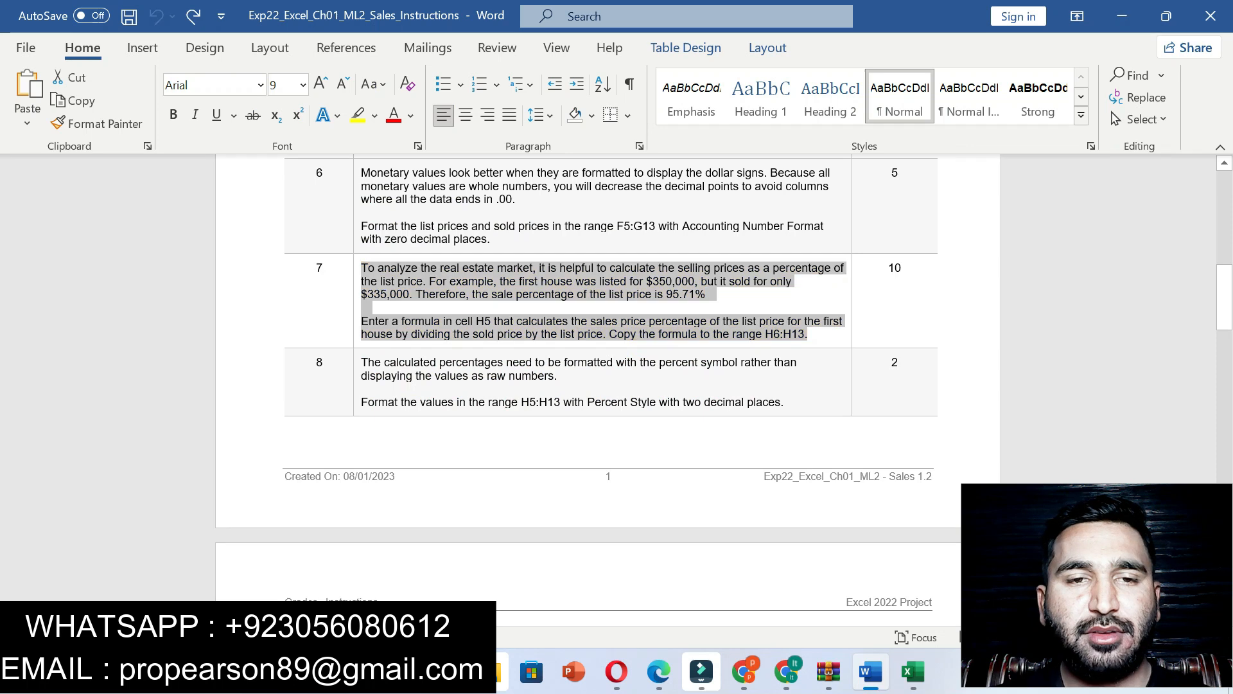
{"action": "mouse_move", "coordinate": [1225, 298]}
{"action": "left_mouse_down"}
{"action": "mouse_move", "coordinate": [1224, 491]}
{"action": "mouse_move", "coordinate": [1225, 269]}
{"action": "mouse_move", "coordinate": [1224, 303]}
{"action": "left_mouse_up"}
{"action": "left_click_drag", "start_coordinate": [361, 316], "coordinate": [784, 357]}
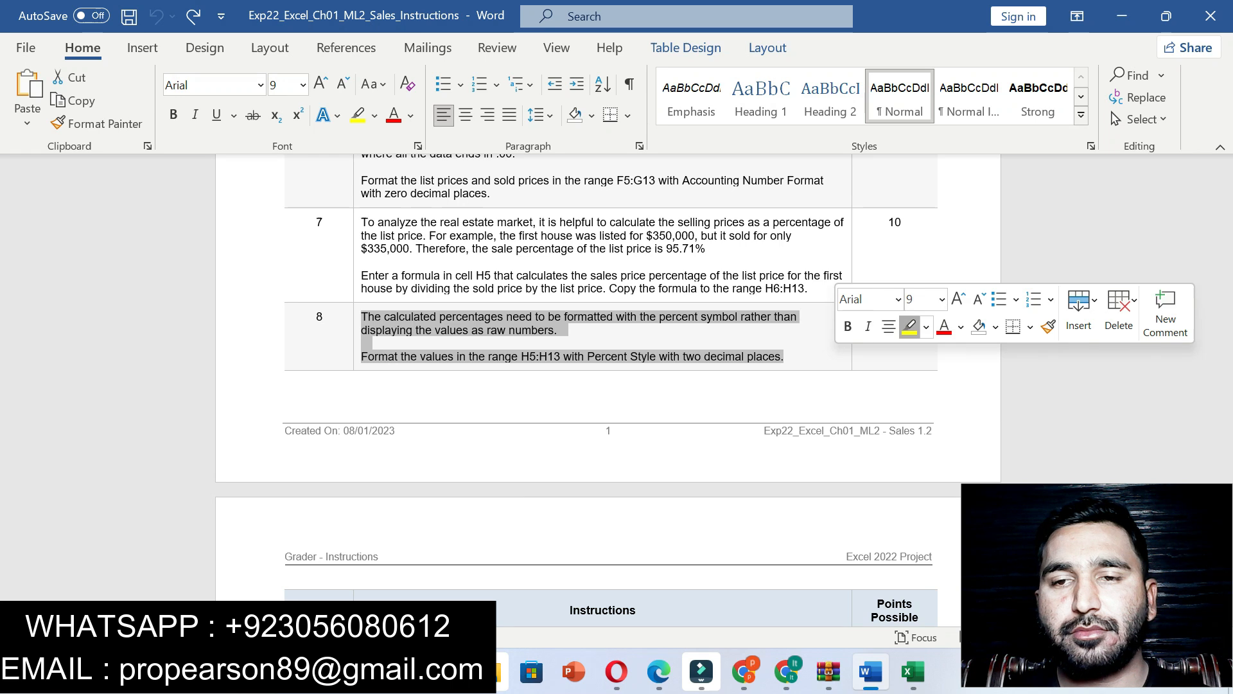
{"action": "left_click", "coordinate": [909, 326]}
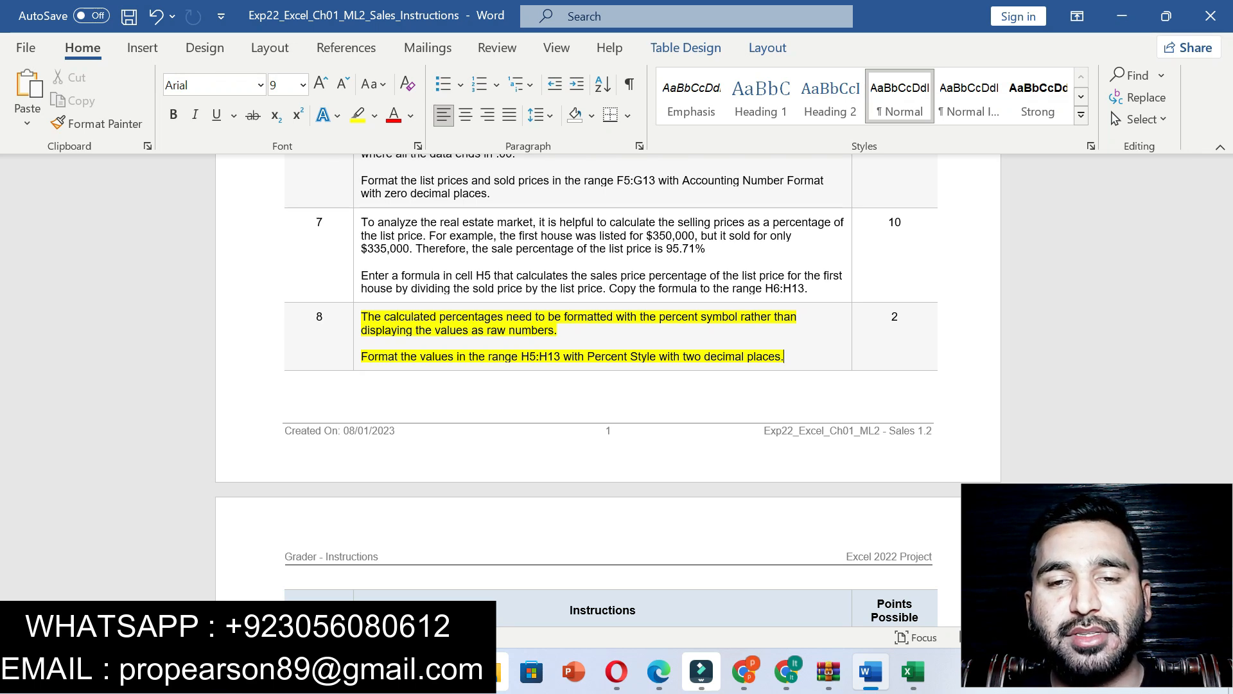
Copy the range reference H5:H13 from step 8, use it to select those cells in the Excel workbook, and apply Percent Style.
{"action": "left_click_drag", "start_coordinate": [521, 357], "coordinate": [563, 356]}
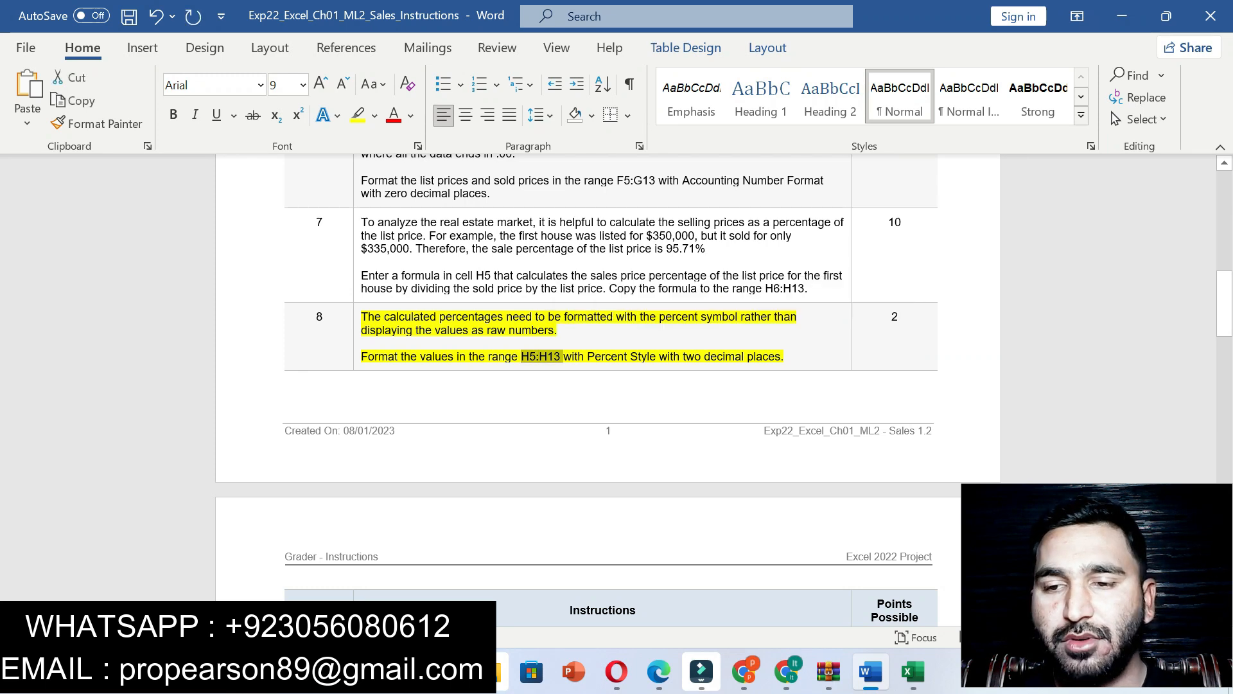
{"action": "left_click", "coordinate": [912, 671]}
{"action": "left_click", "coordinate": [45, 175]}
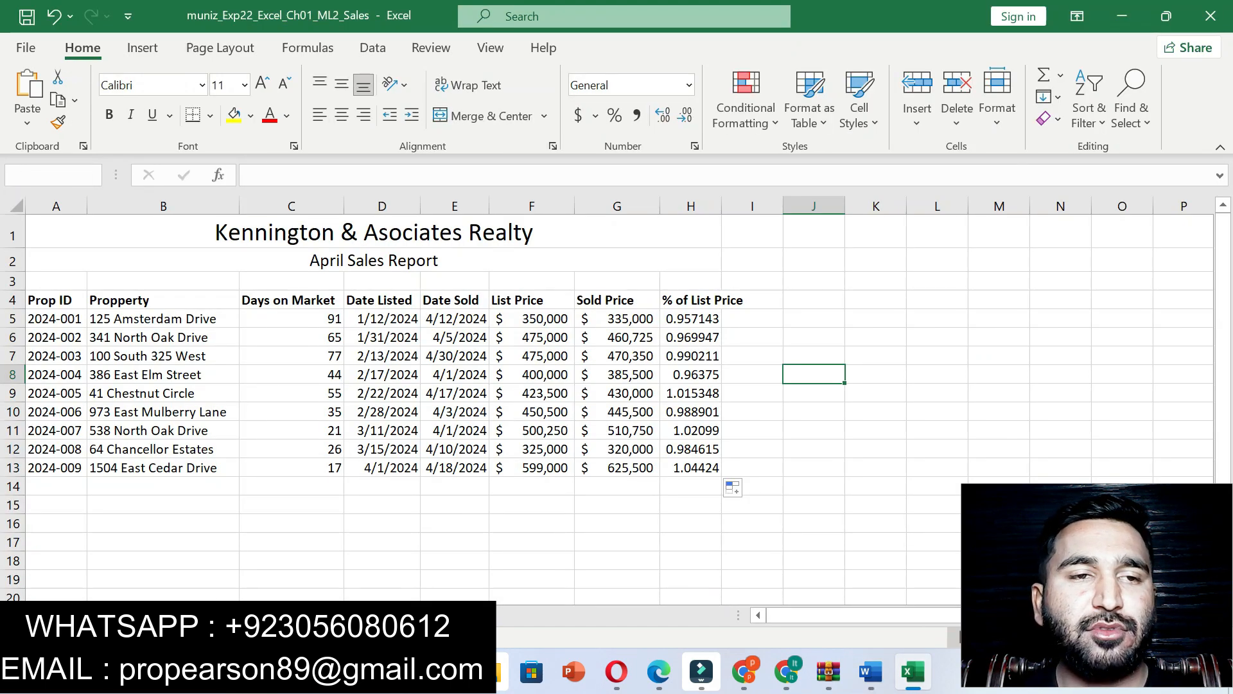
{"action": "key", "text": "ctrl+v"}
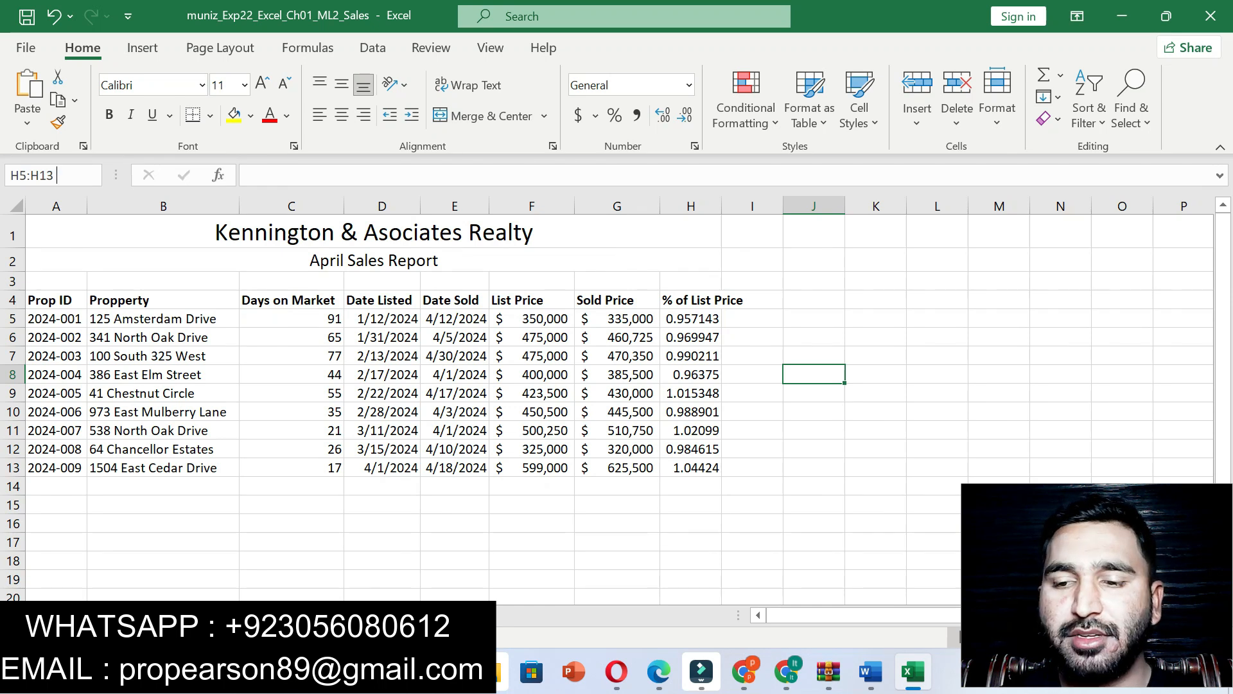
{"action": "key", "text": "Return"}
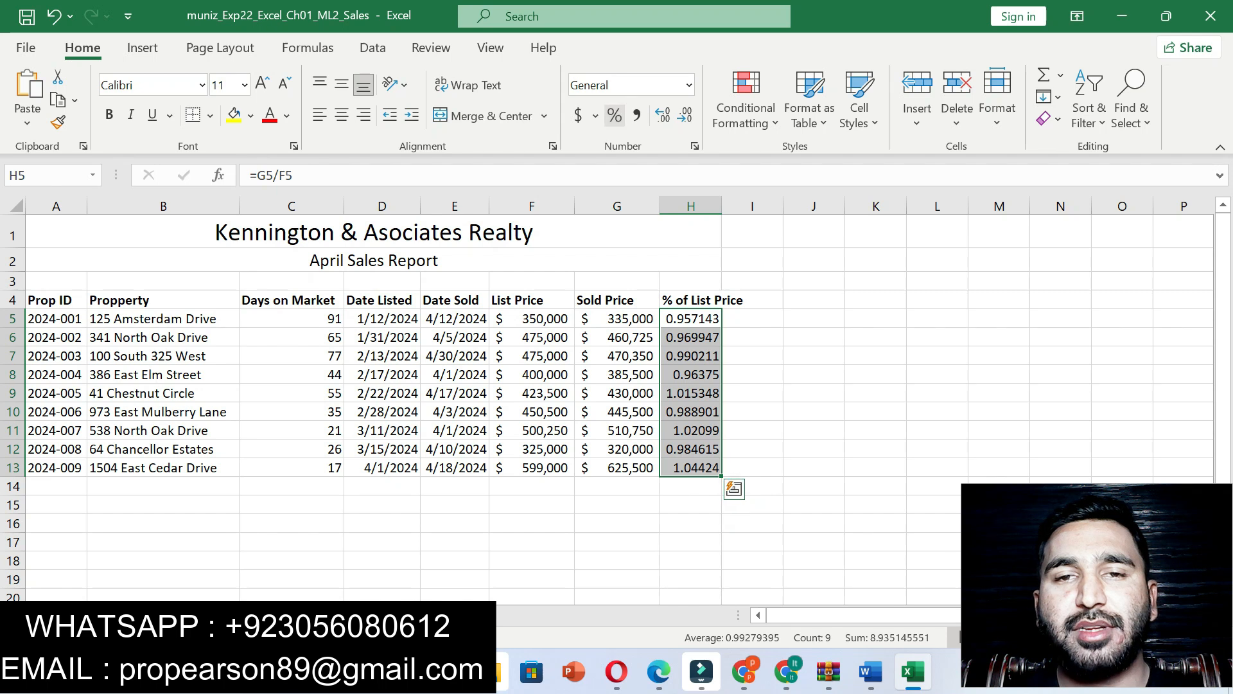
{"action": "left_click", "coordinate": [615, 115]}
Mark the Percent Style wording of step 8 in Word, return to Excel, and show the H5:H13 percentages with two decimal places.
{"action": "left_click", "coordinate": [870, 671]}
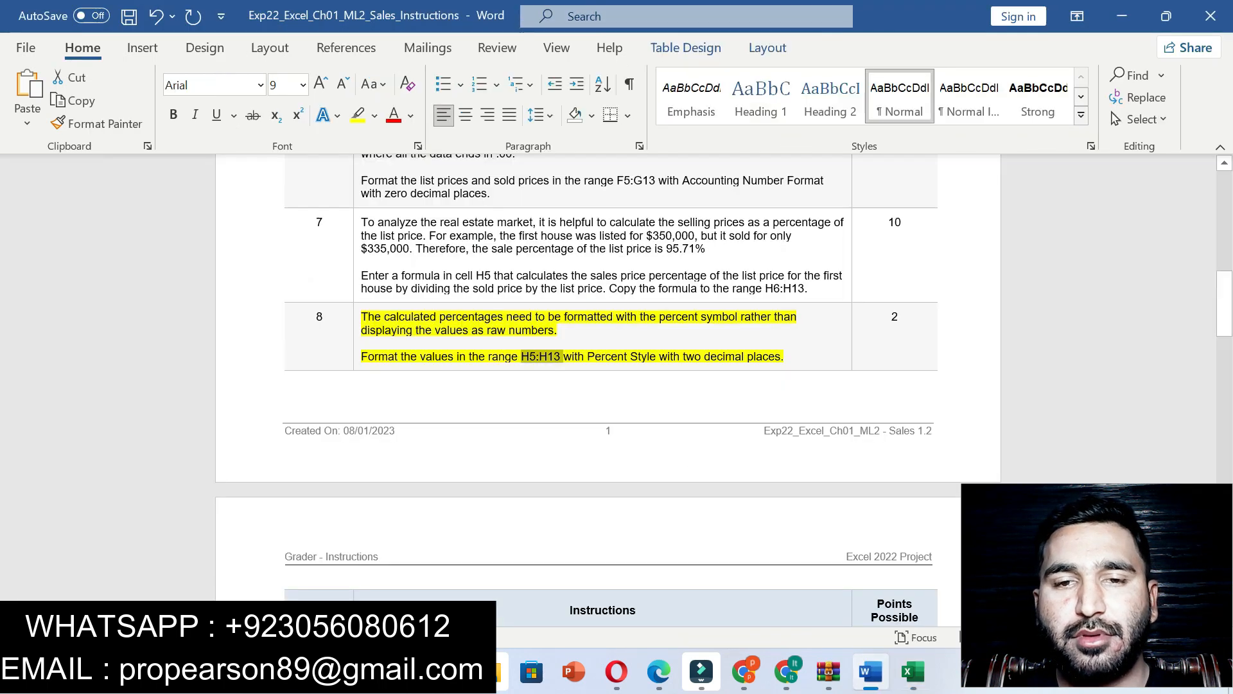
{"action": "left_click_drag", "start_coordinate": [587, 356], "coordinate": [781, 356]}
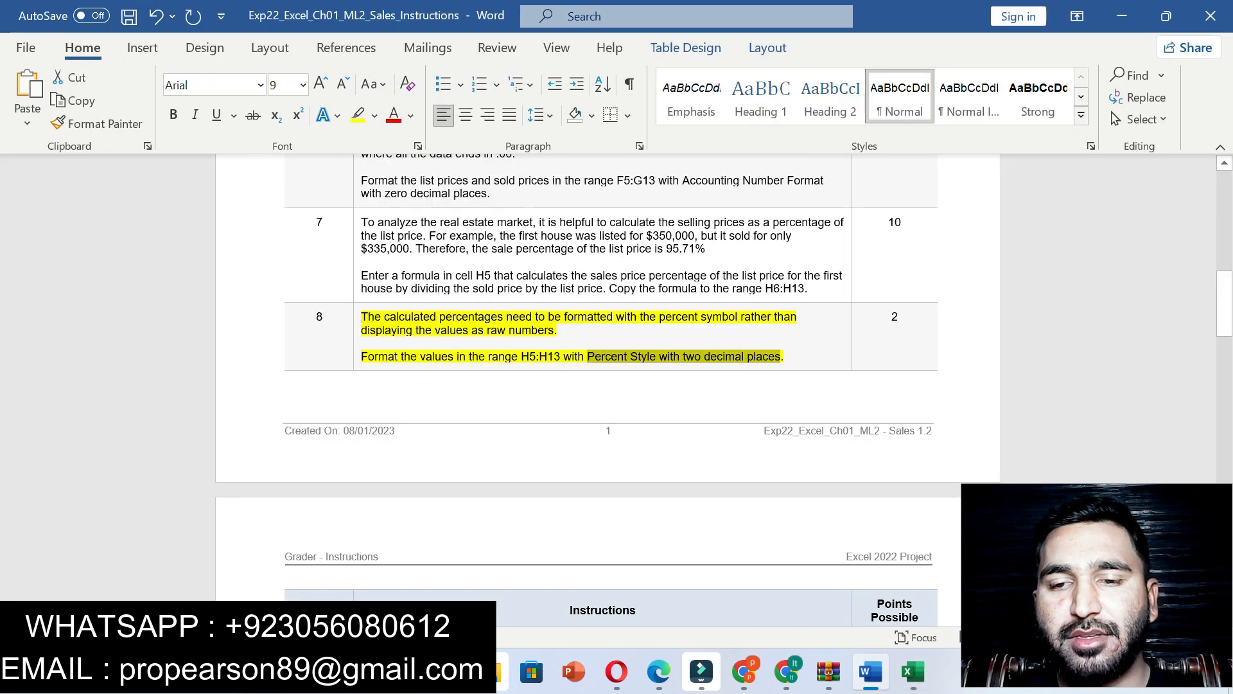
{"action": "left_click", "coordinate": [912, 671]}
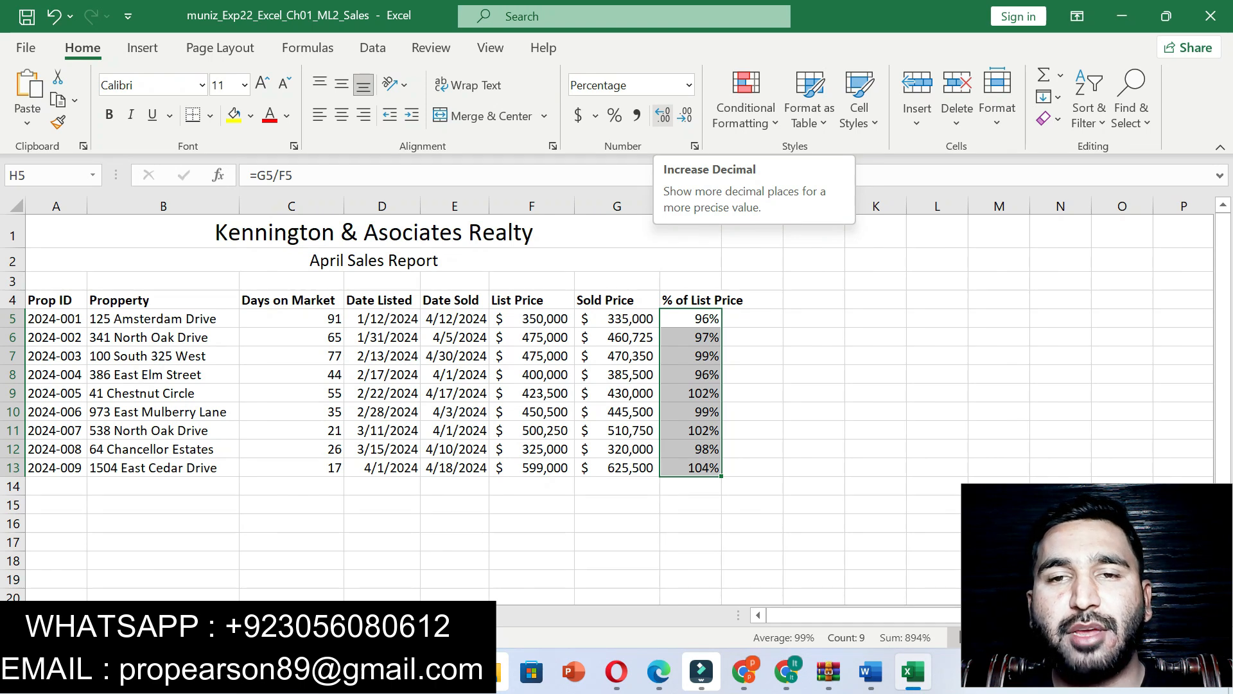
{"action": "left_click", "coordinate": [663, 116]}
{"action": "left_click", "coordinate": [663, 116]}
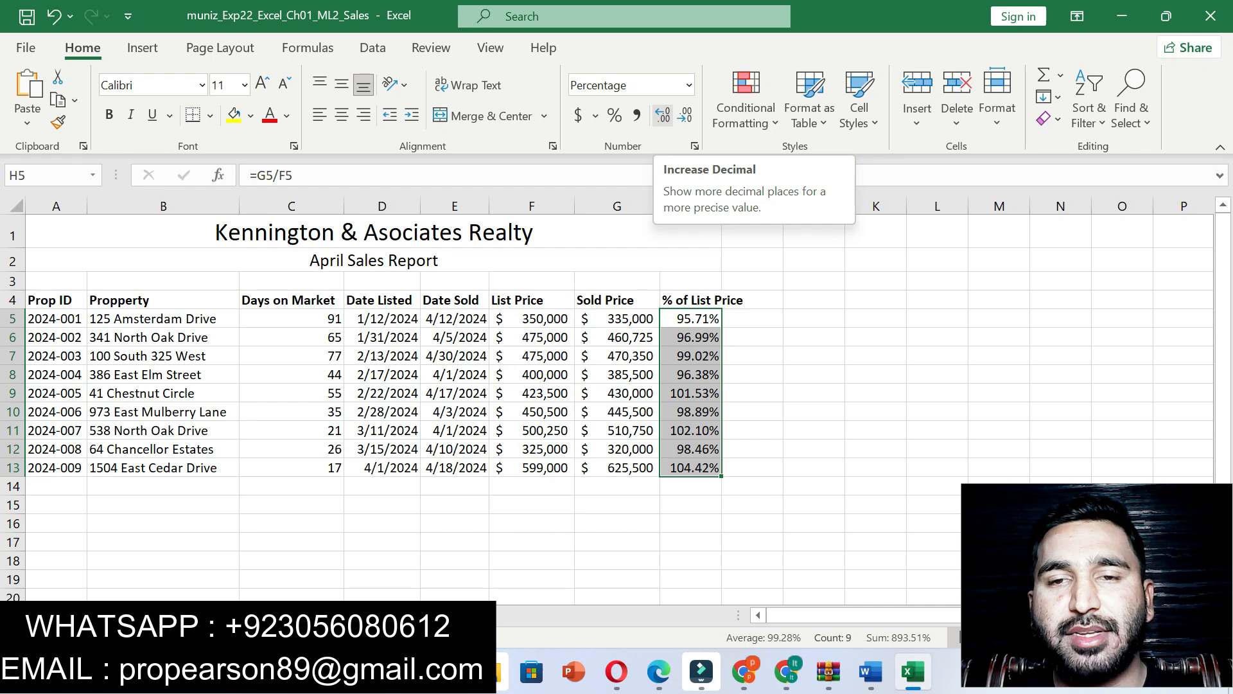
Switch to the Word instructions, undo the step 8 highlighting, and highlight the step 9 instructions about the row 4 headings in yellow.
{"action": "left_click", "coordinate": [870, 671]}
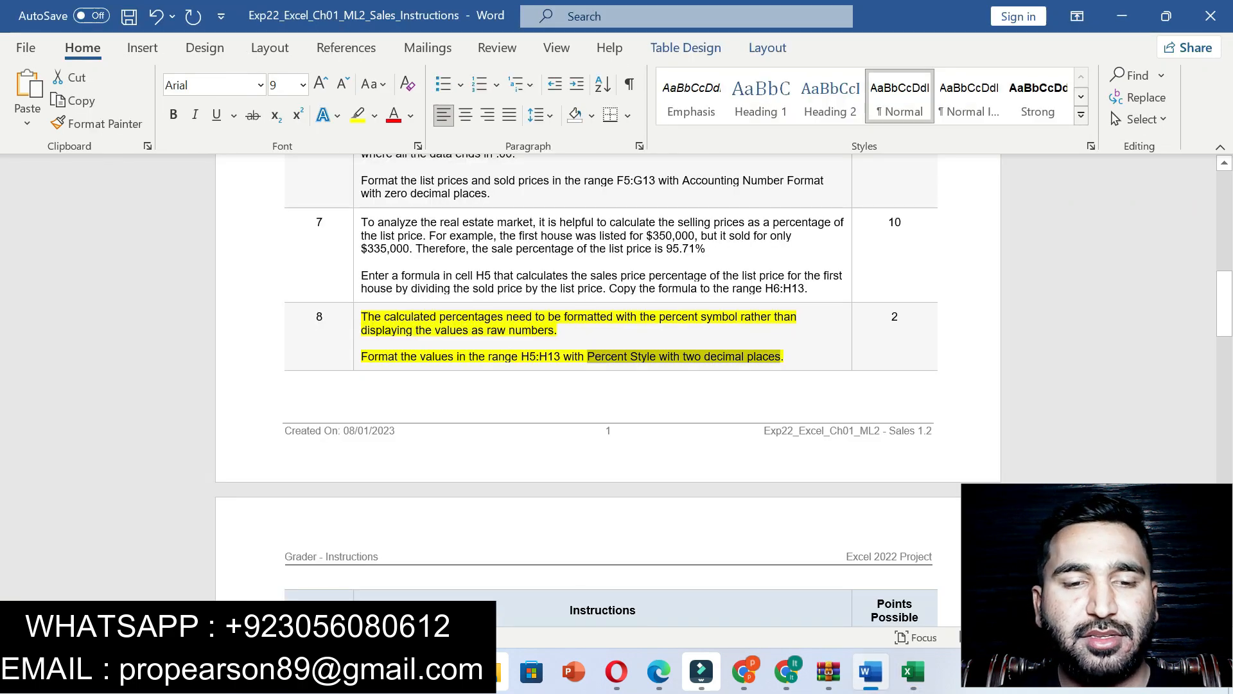
{"action": "key", "text": "ctrl+z"}
{"action": "left_click_drag", "start_coordinate": [1224, 299], "coordinate": [1224, 352]}
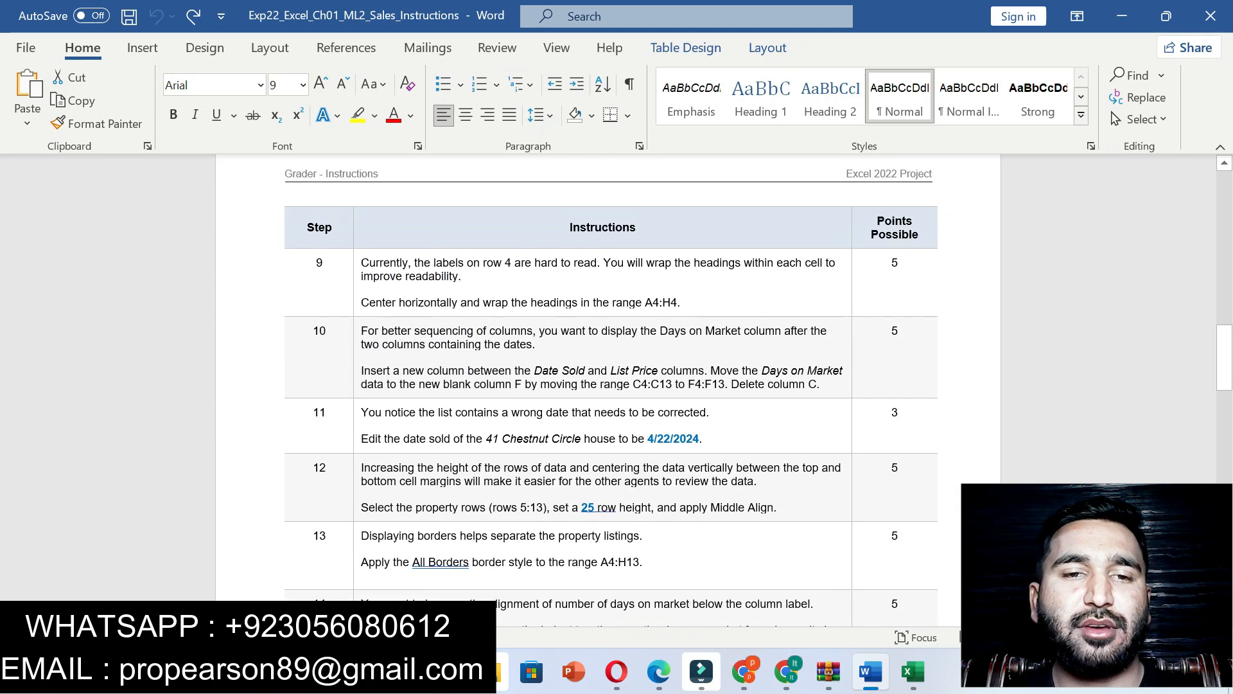
{"action": "left_click_drag", "start_coordinate": [362, 262], "coordinate": [681, 303]}
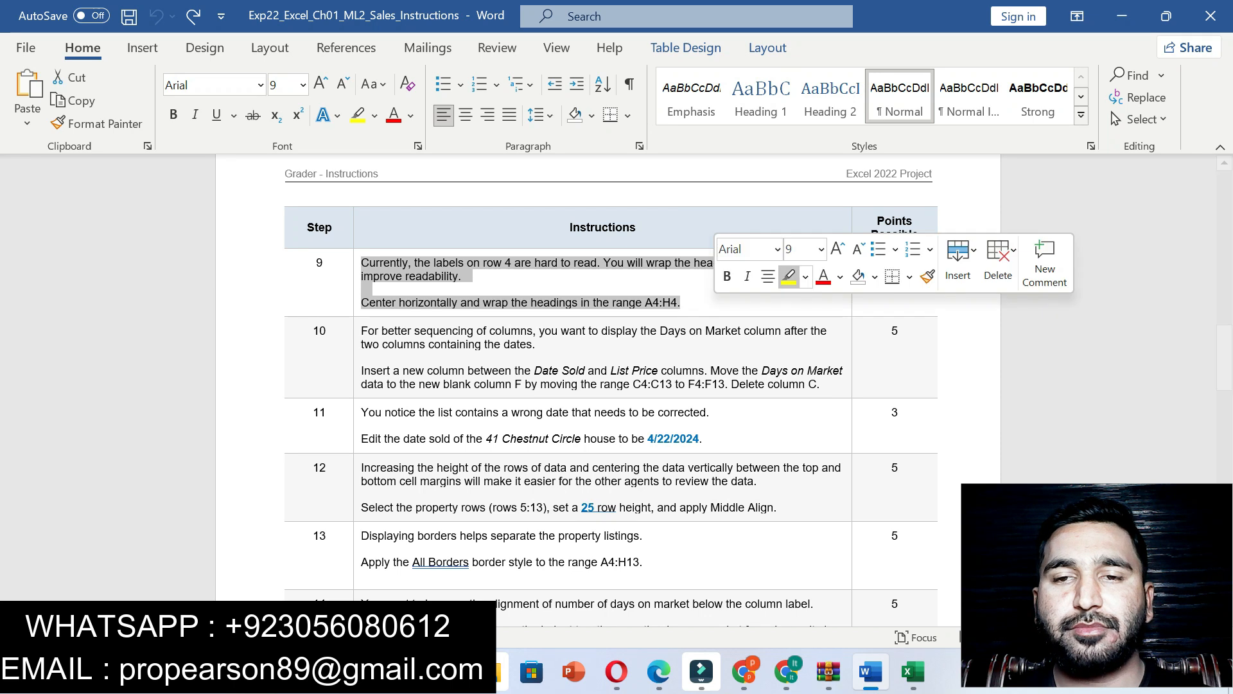
{"action": "left_click", "coordinate": [789, 276]}
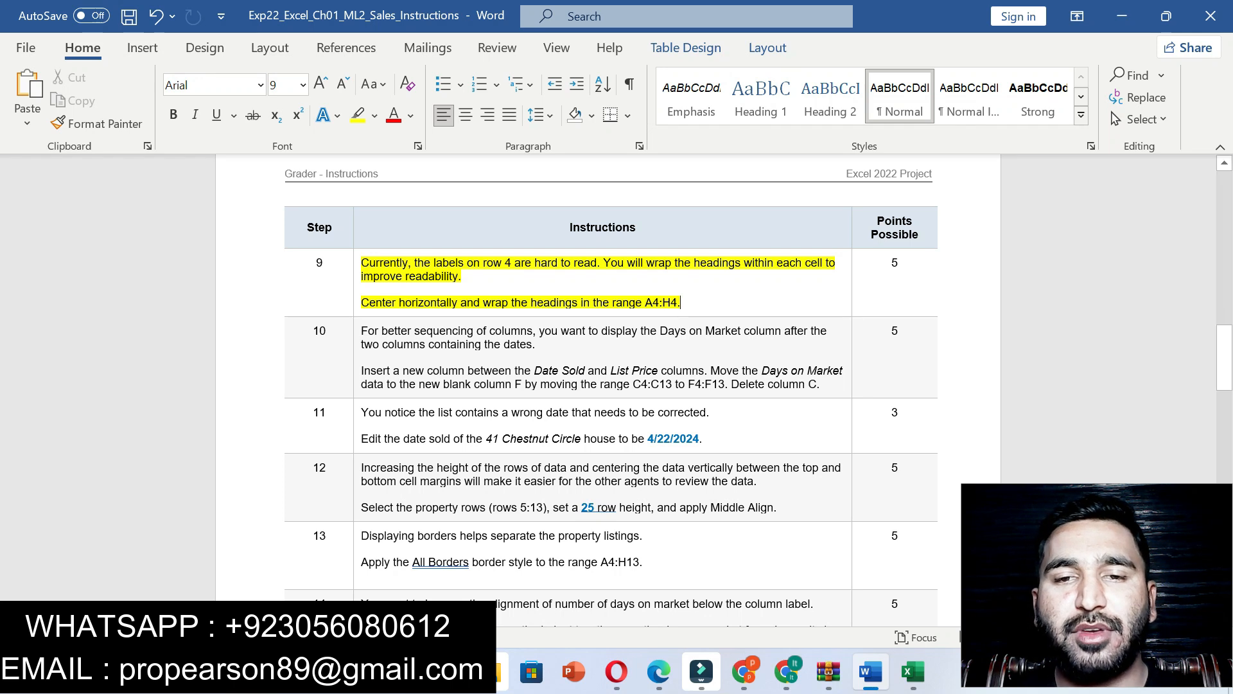
Copy the range reference A4:H4 from step 9, select those headings in the Excel workbook, and center them horizontally, rechecking the Word instruction first.
{"action": "left_click_drag", "start_coordinate": [644, 302], "coordinate": [678, 302]}
{"action": "key", "text": "ctrl+c"}
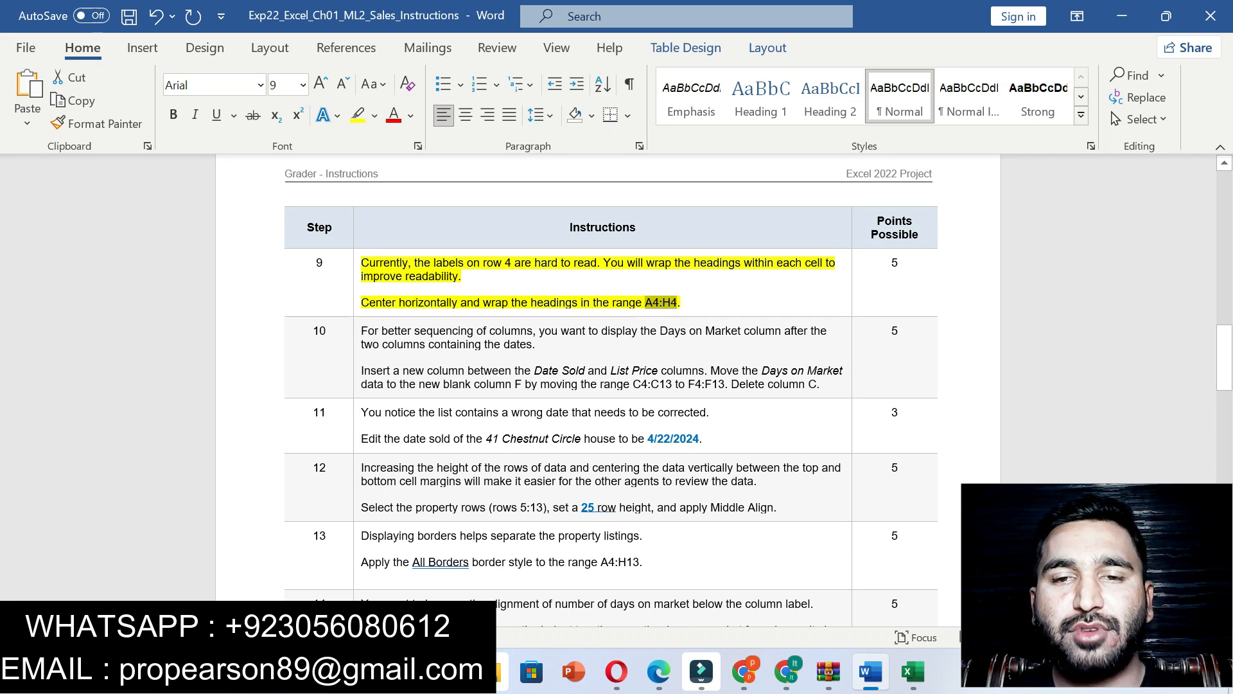
{"action": "left_click", "coordinate": [912, 671]}
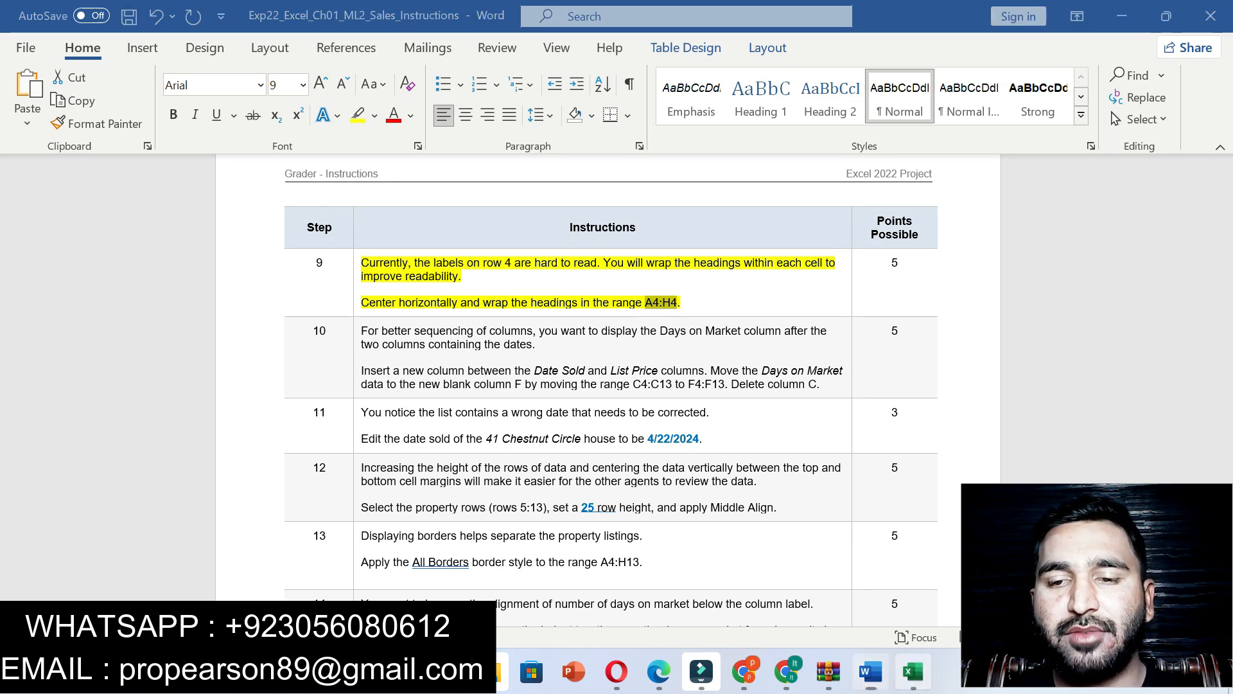
{"action": "left_click", "coordinate": [46, 175]}
{"action": "key", "text": "ctrl+v"}
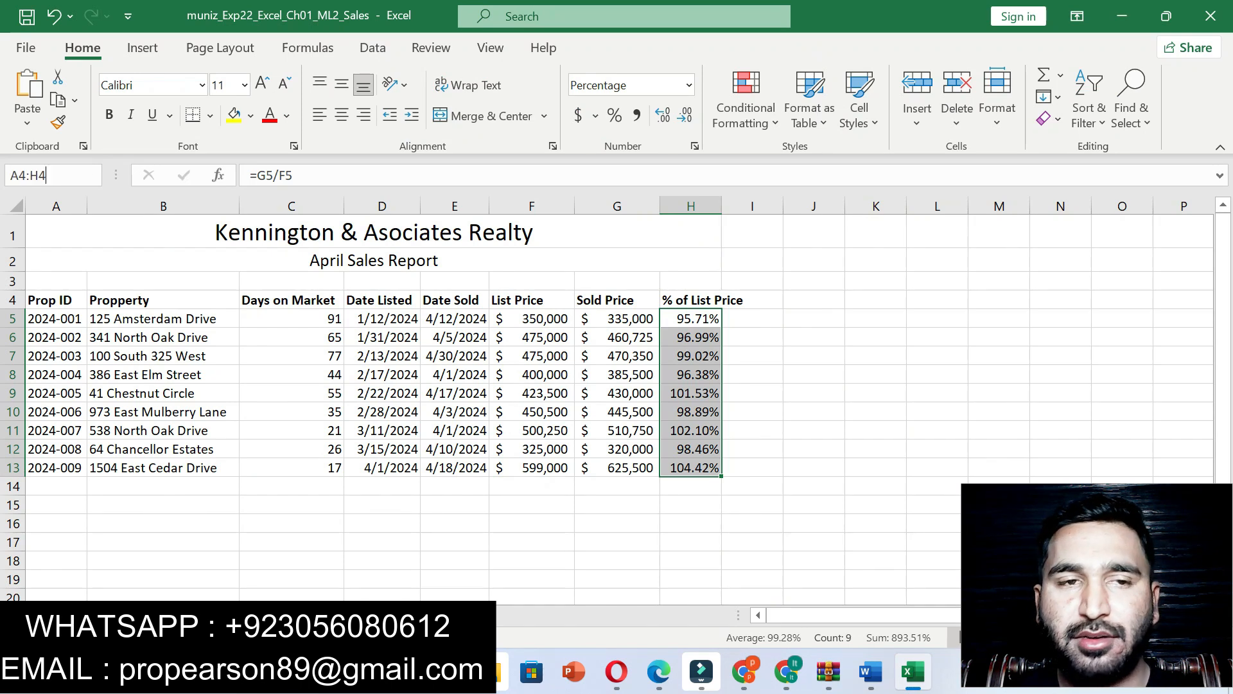
{"action": "key", "text": "Return"}
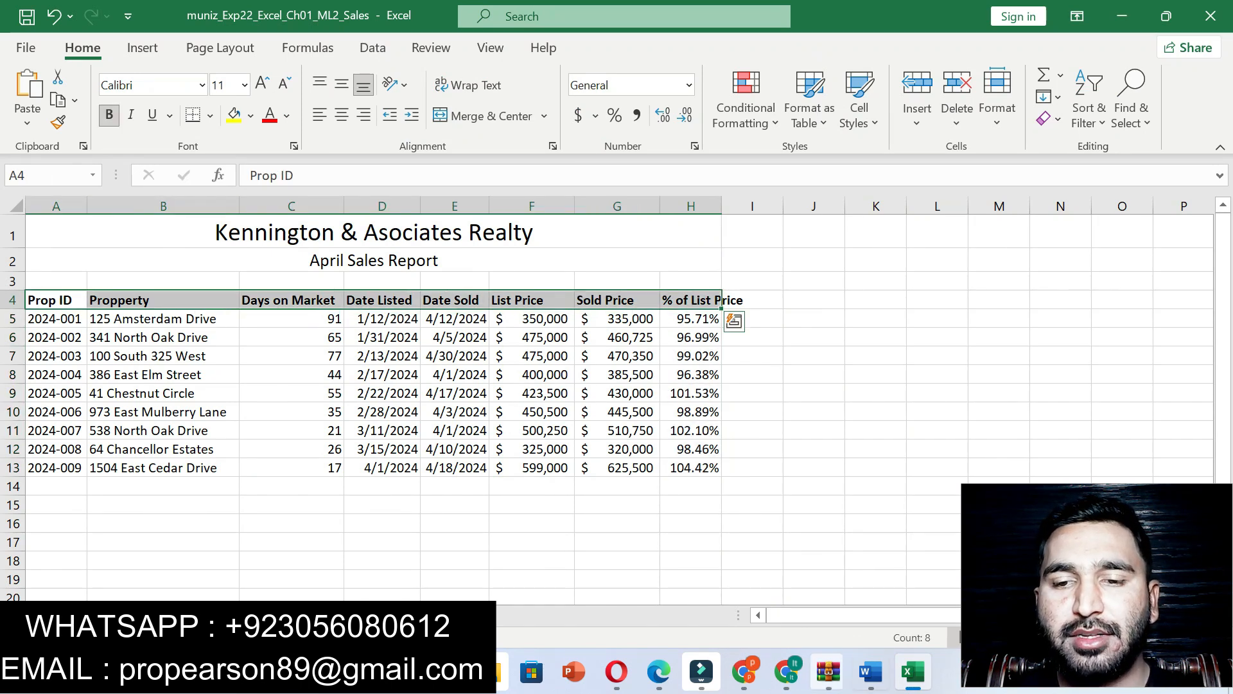
{"action": "left_click", "coordinate": [870, 671]}
{"action": "left_click_drag", "start_coordinate": [361, 302], "coordinate": [479, 303]}
{"action": "left_click", "coordinate": [913, 671]}
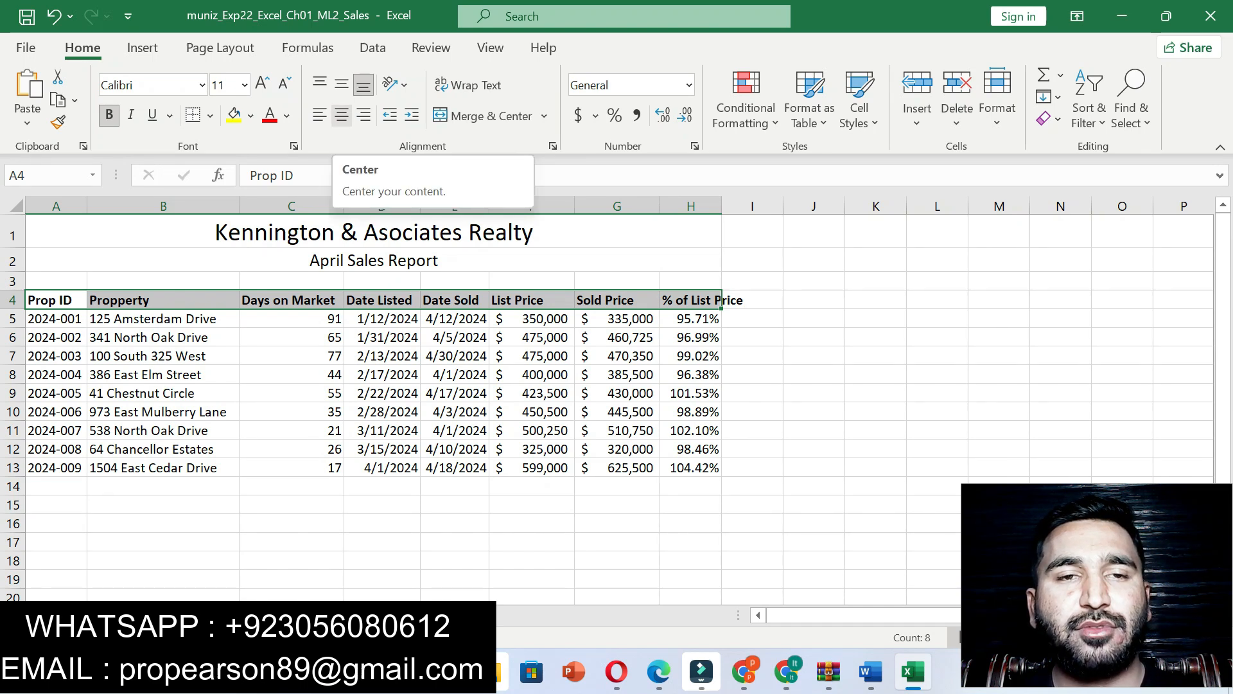
{"action": "left_click", "coordinate": [341, 115]}
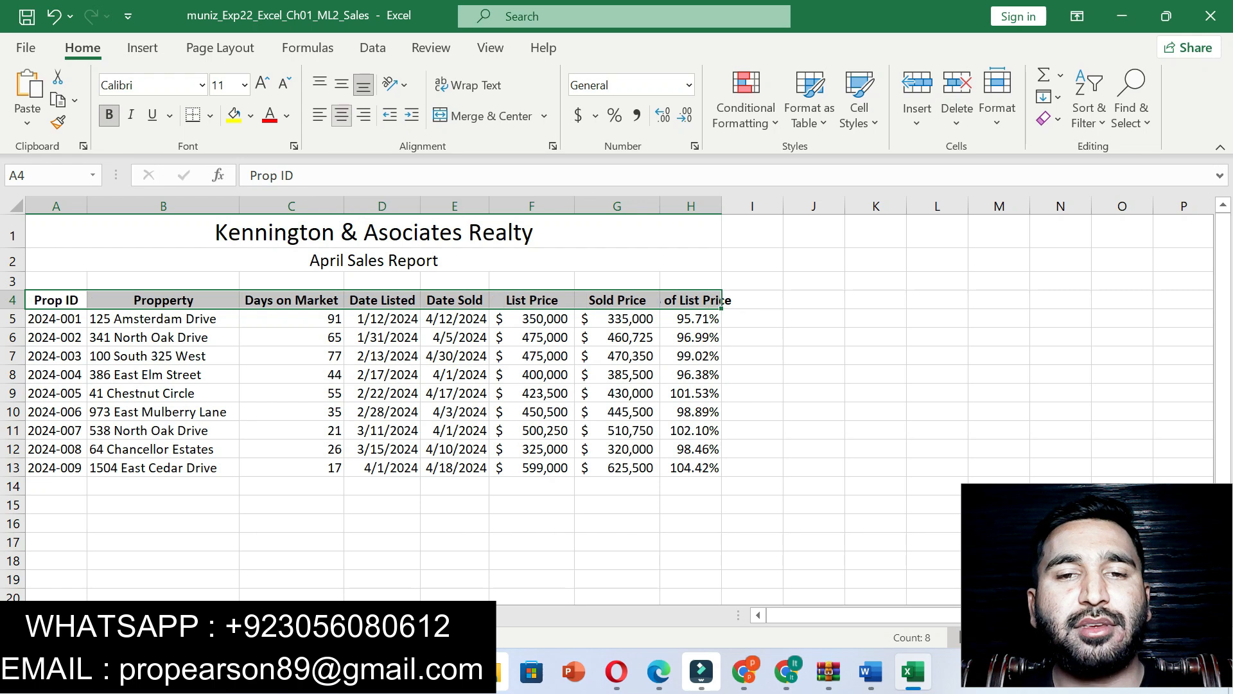
Mark the wrapping wording of step 9 in Word, return to Excel, and wrap the headings in A4:H4.
{"action": "left_click", "coordinate": [871, 671]}
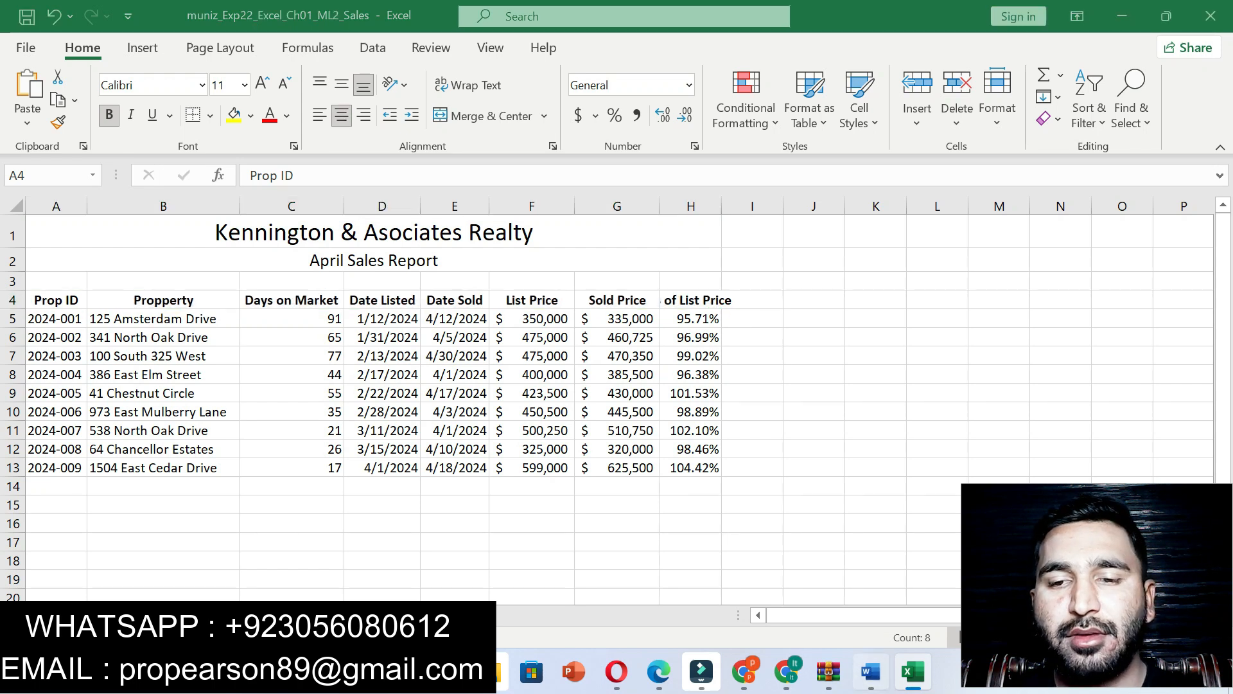
{"action": "left_click_drag", "start_coordinate": [484, 302], "coordinate": [641, 302]}
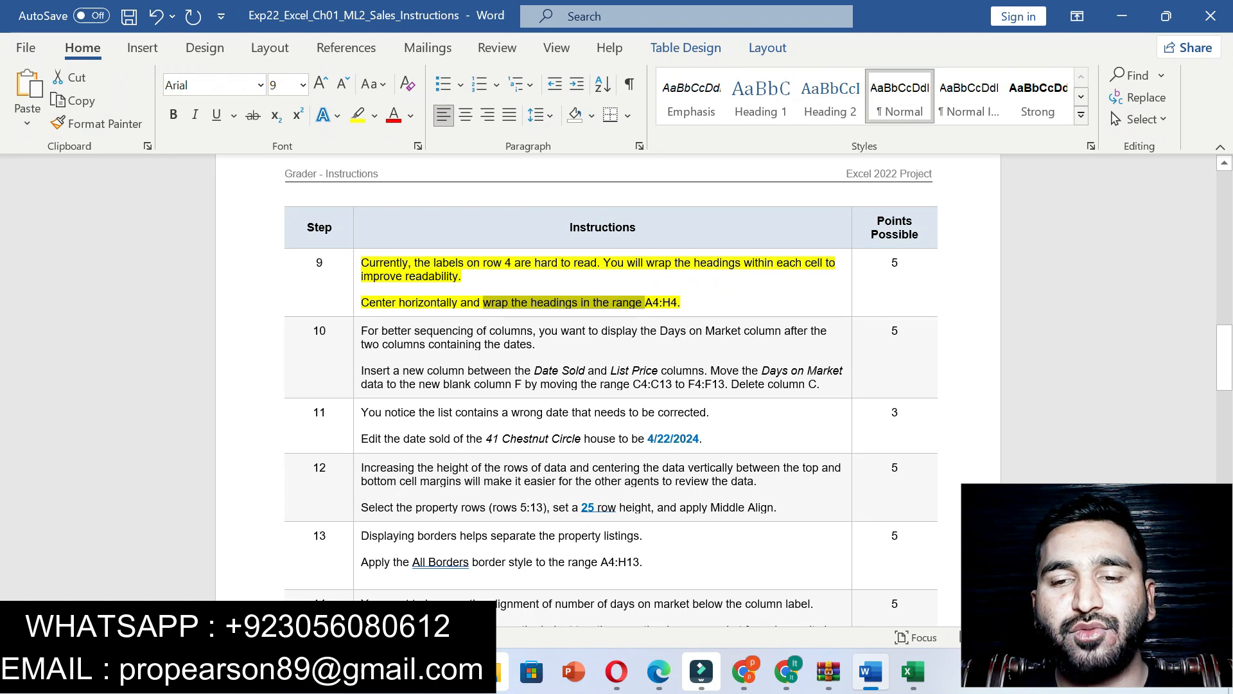
{"action": "left_click", "coordinate": [912, 671]}
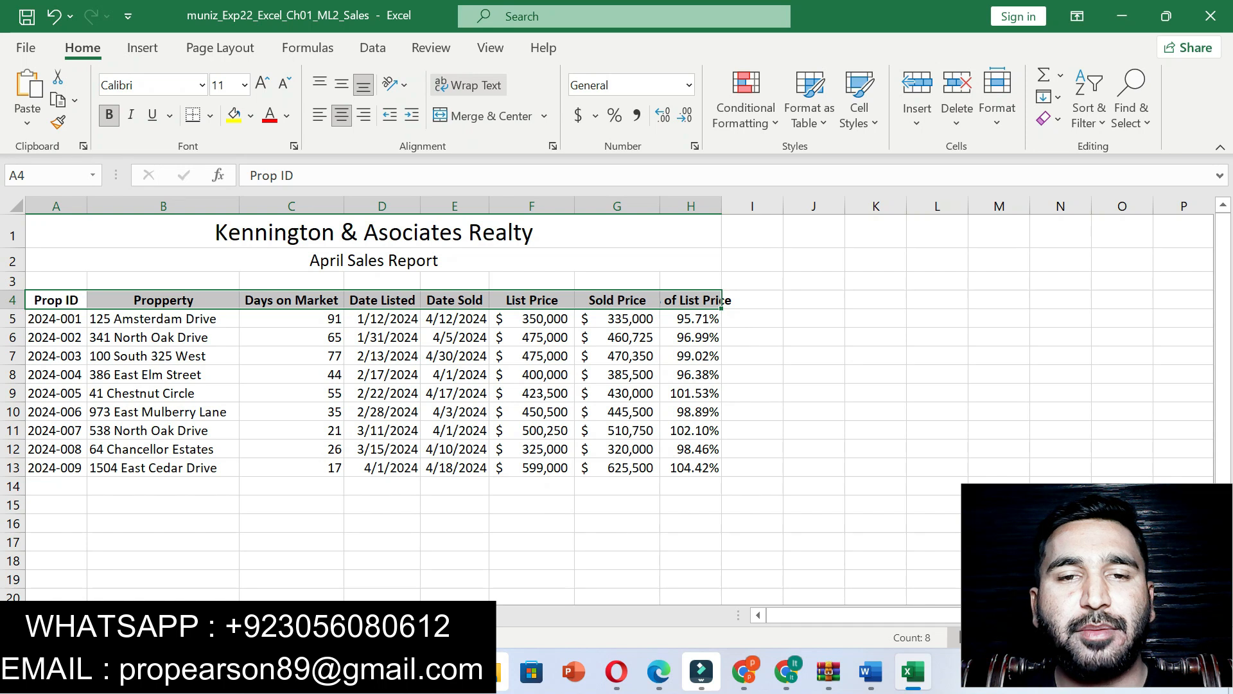
{"action": "left_click", "coordinate": [468, 85]}
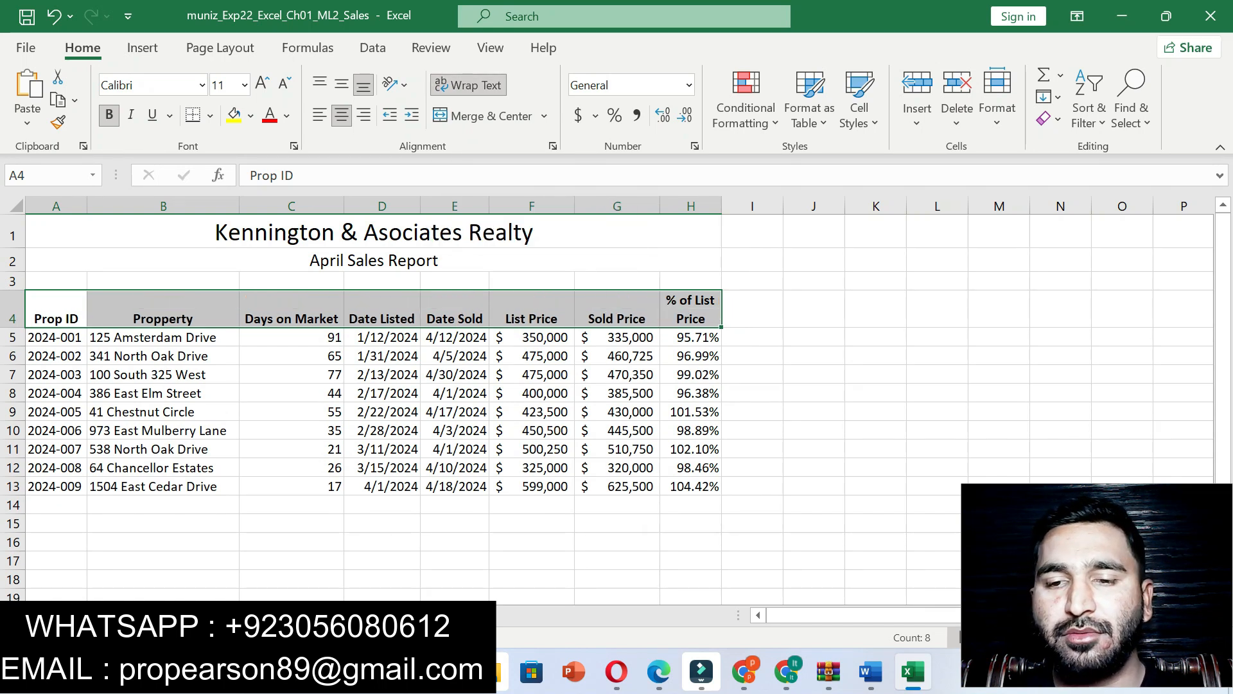
Switch to the Word instructions, undo the step 9 highlighting, and highlight the step 10 instructions about moving Days on Market in yellow.
{"action": "left_click", "coordinate": [871, 672]}
{"action": "key", "text": "ctrl+z"}
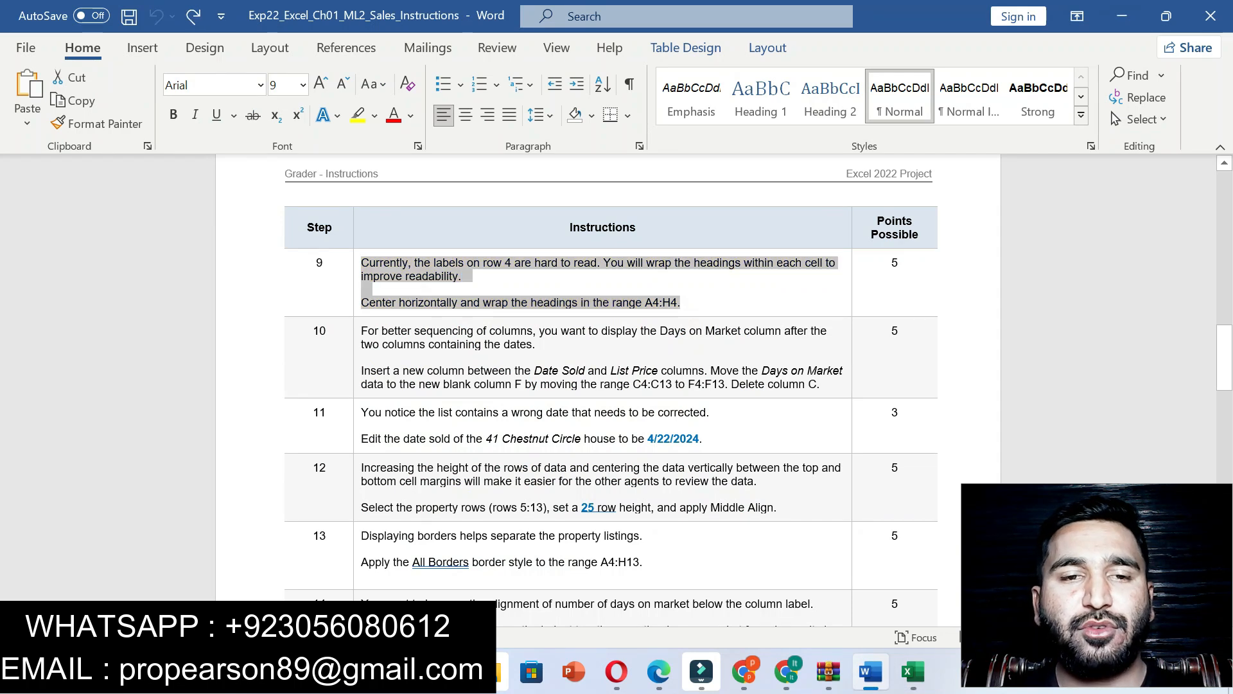
{"action": "left_click_drag", "start_coordinate": [362, 331], "coordinate": [821, 384]}
{"action": "left_click", "coordinate": [901, 357]}
{"action": "left_click_drag", "start_coordinate": [1224, 358], "coordinate": [1225, 366]}
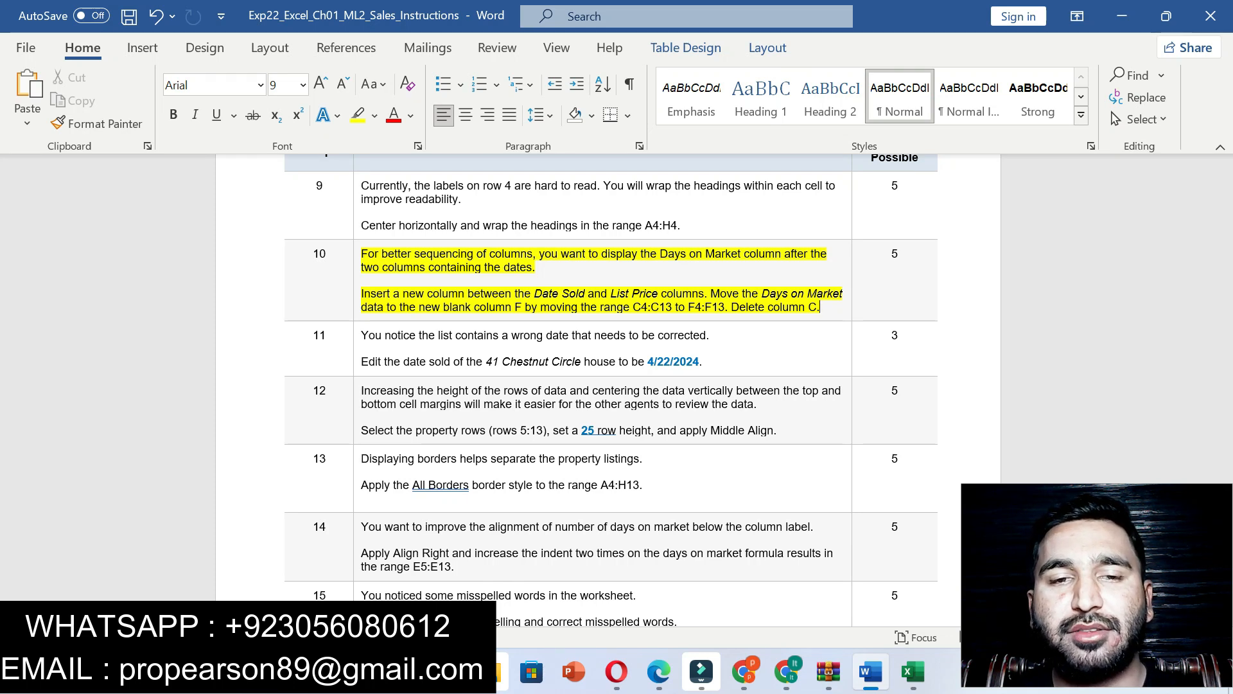
Mark the column insertion wording of step 10 in Word, and insert a new column before Date Sold in the Excel workbook.
{"action": "left_click_drag", "start_coordinate": [362, 293], "coordinate": [705, 295]}
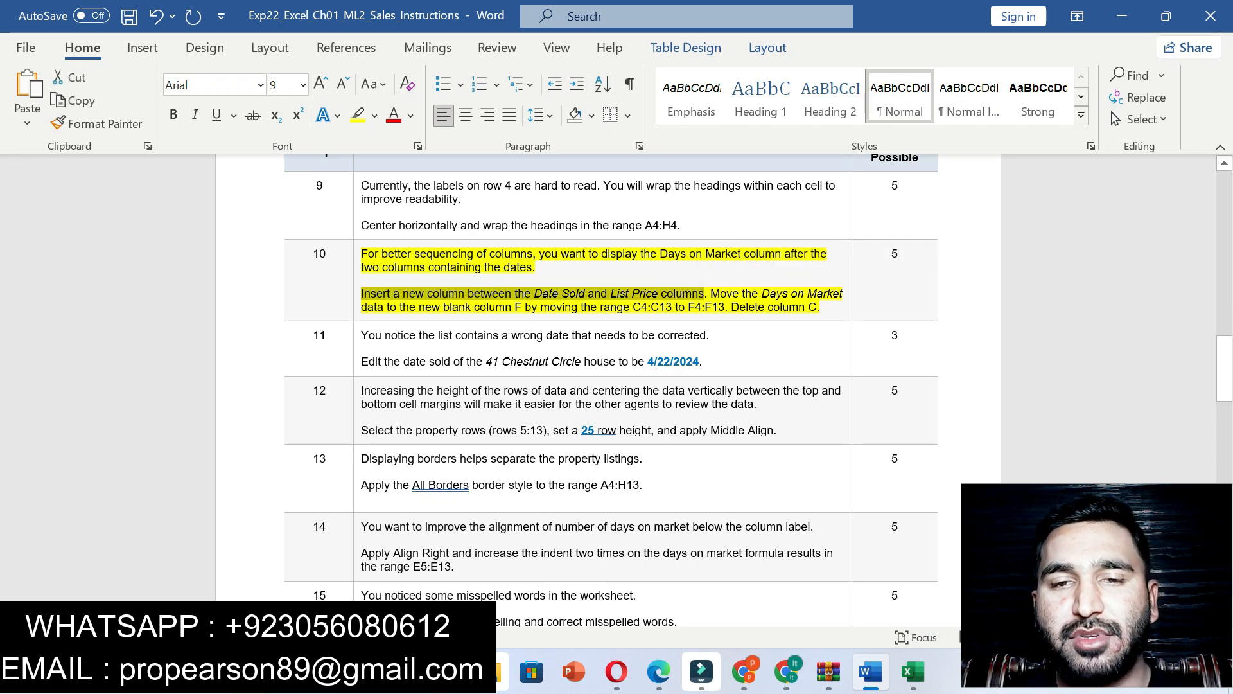
{"action": "left_click", "coordinate": [912, 671]}
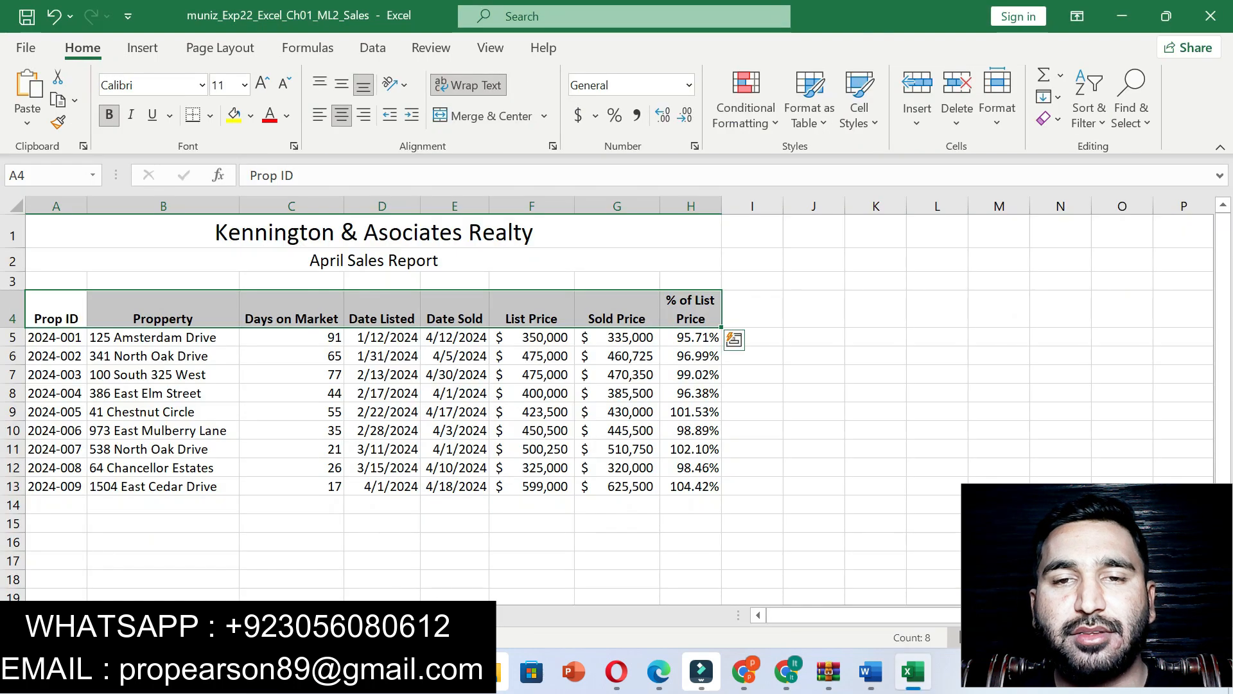
{"action": "left_click", "coordinate": [374, 233]}
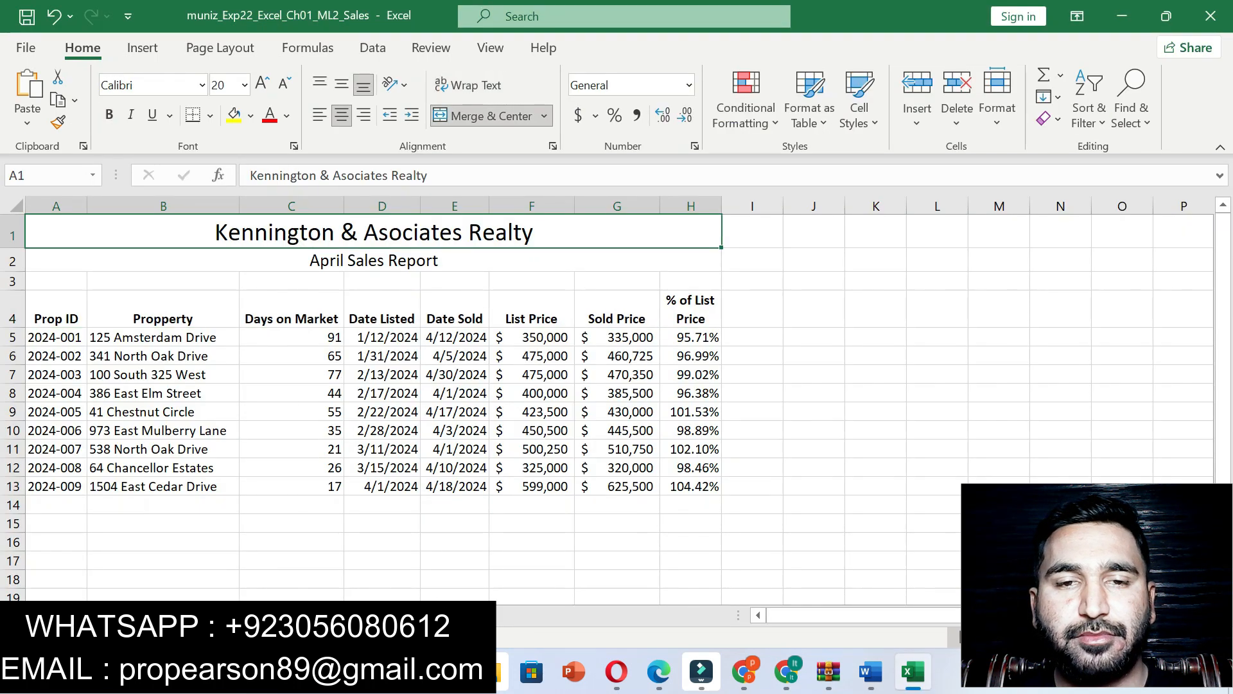
{"action": "left_click", "coordinate": [532, 205]}
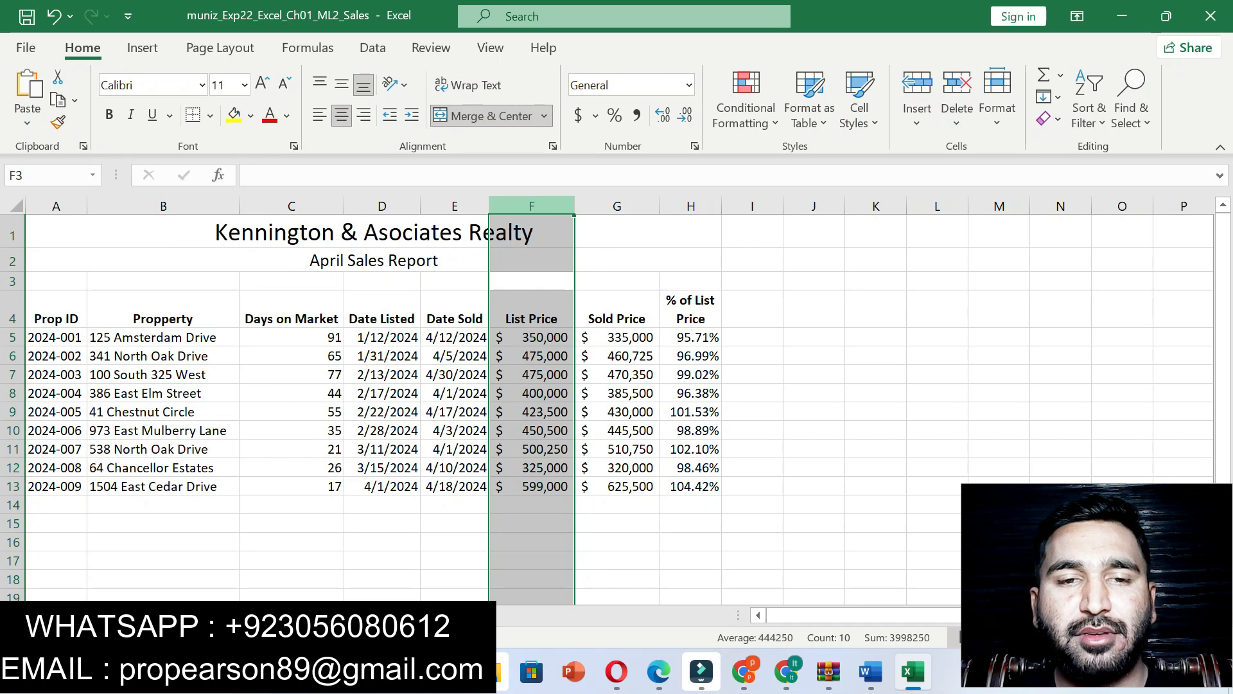
{"action": "left_click", "coordinate": [455, 206]}
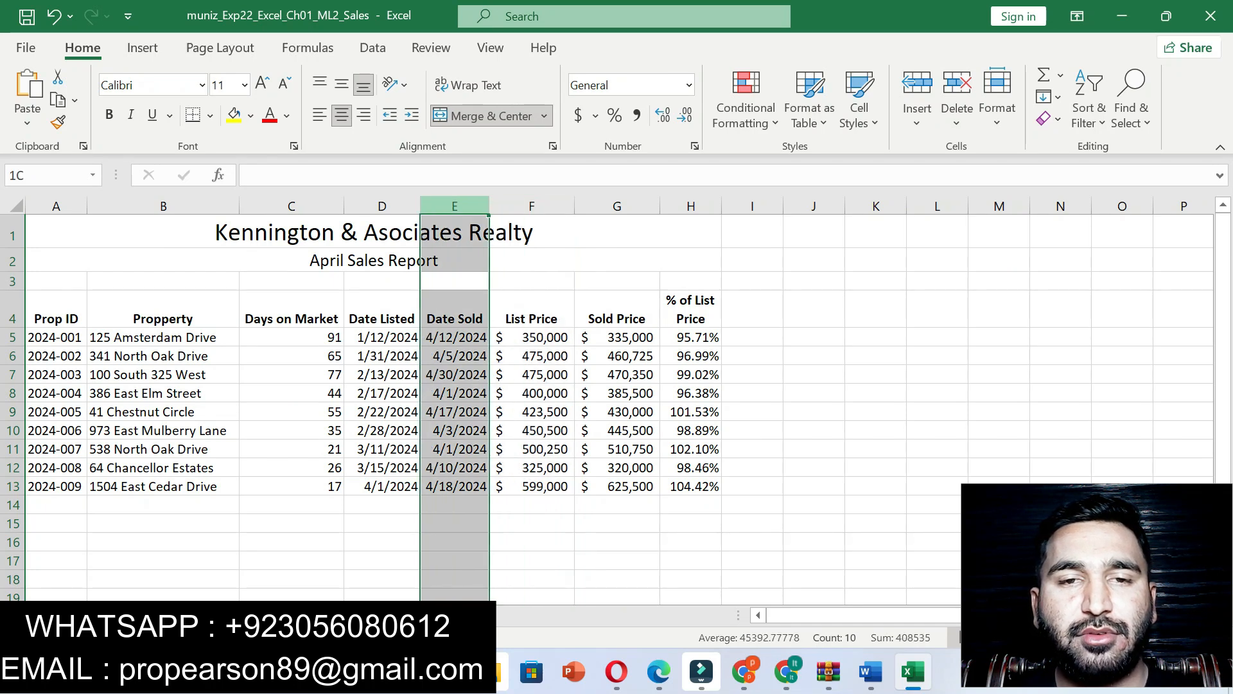
{"action": "right_click", "coordinate": [472, 207]}
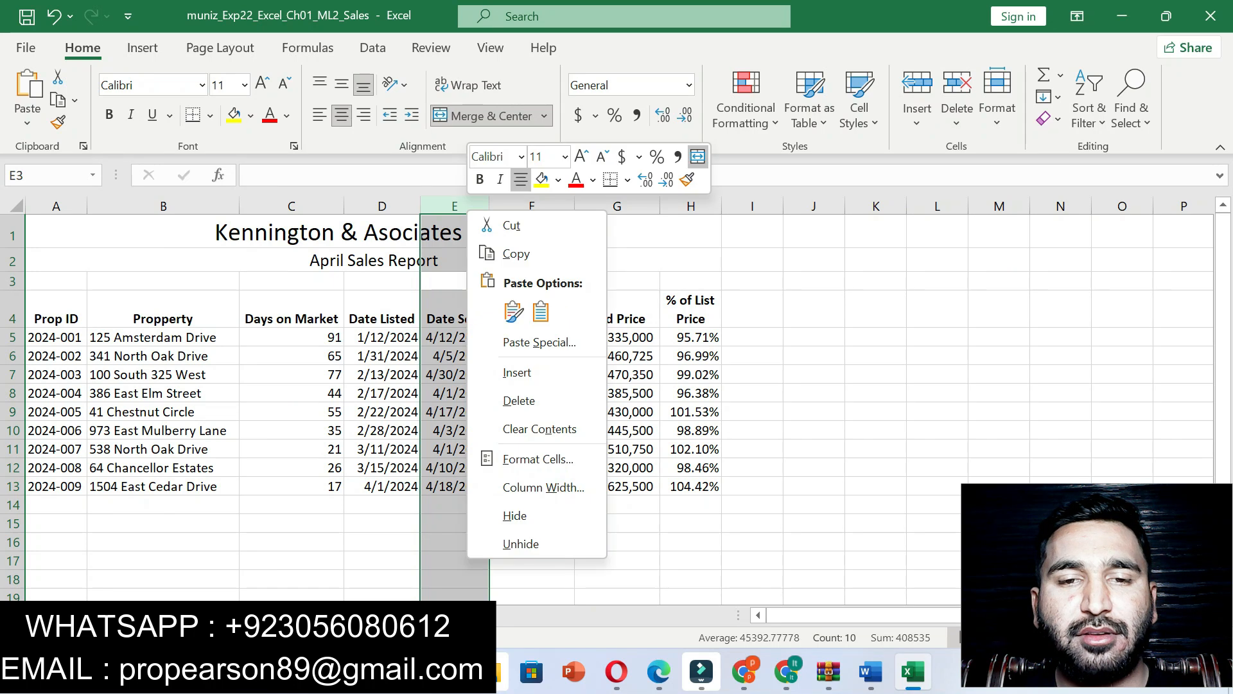
{"action": "left_click", "coordinate": [533, 369]}
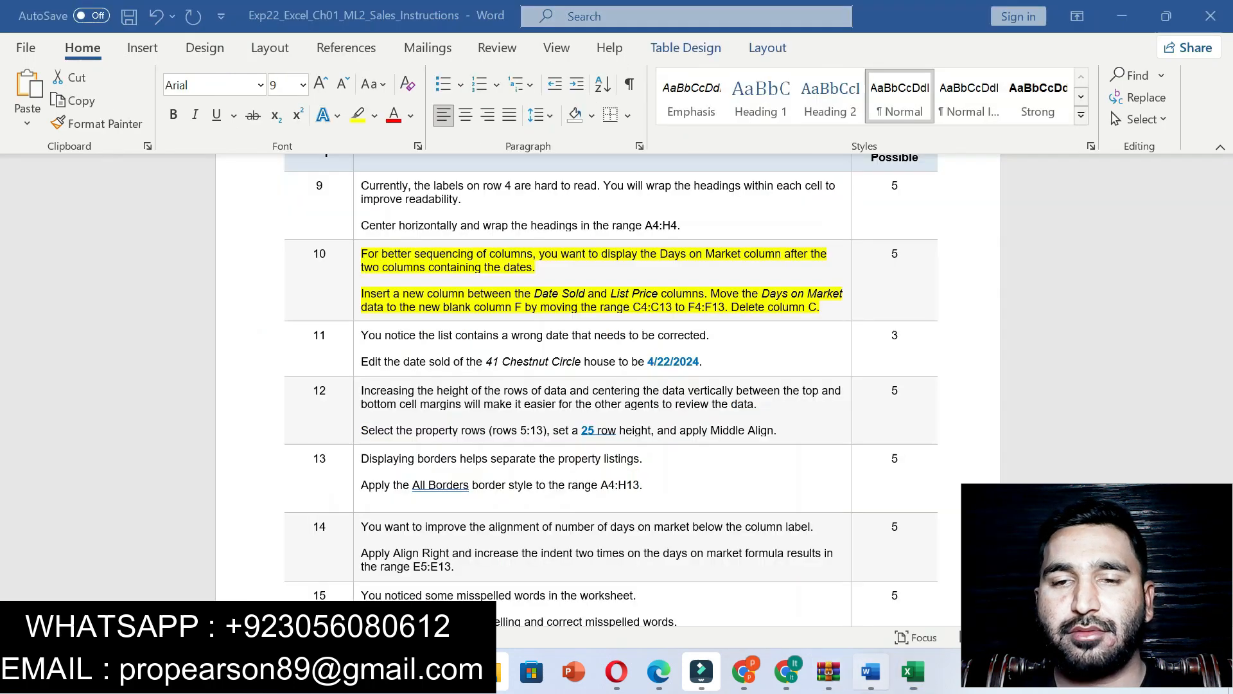
Copy the range reference C4:C13 from step 10 in Word and use it to select the Days on Market cells in Excel.
{"action": "left_click", "coordinate": [870, 671]}
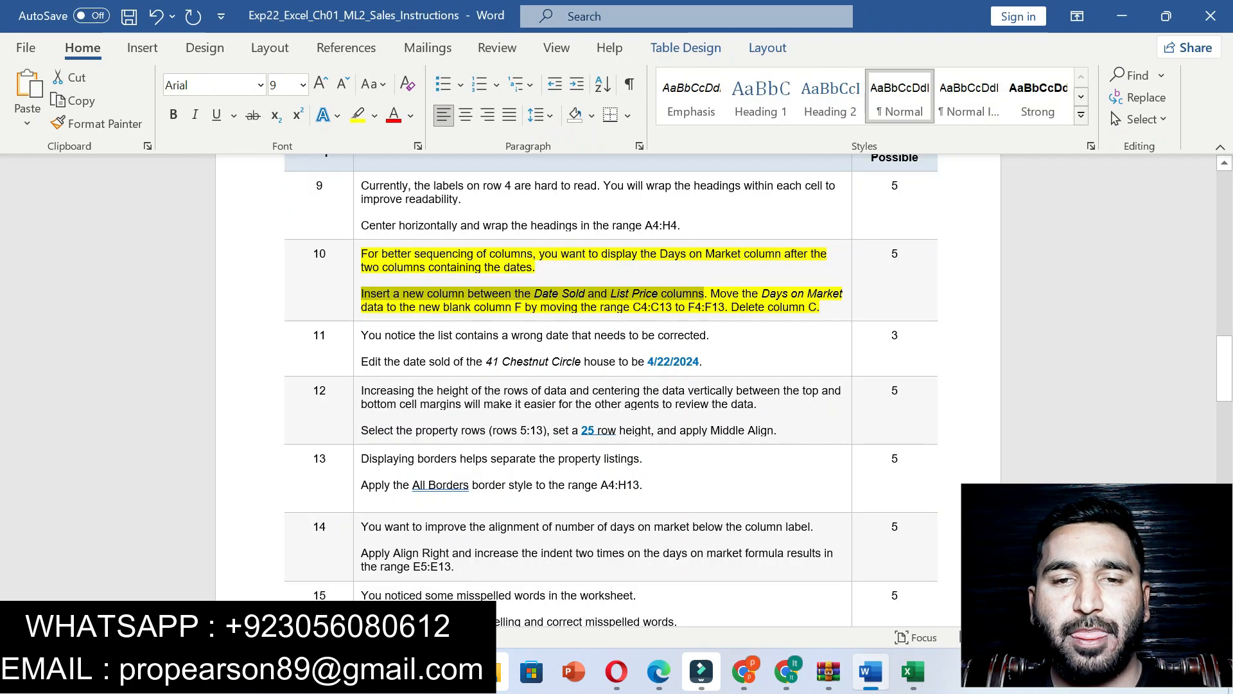
{"action": "left_click_drag", "start_coordinate": [714, 294], "coordinate": [800, 307]}
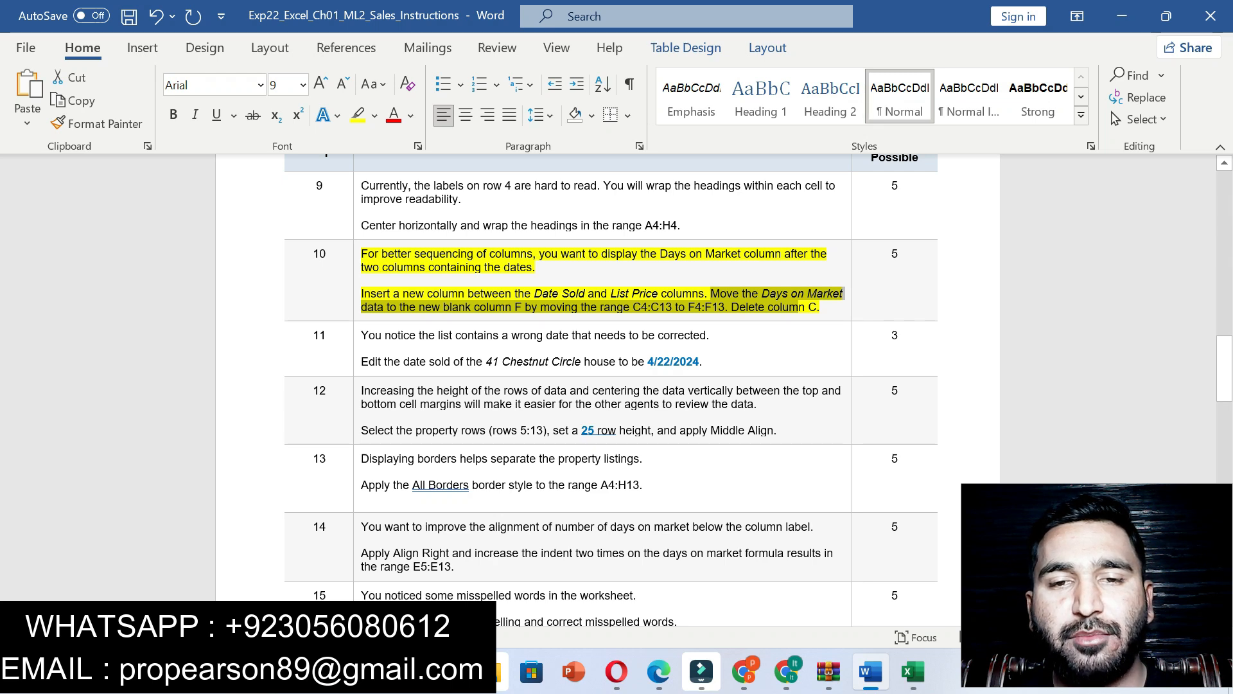
{"action": "left_click", "coordinate": [633, 307]}
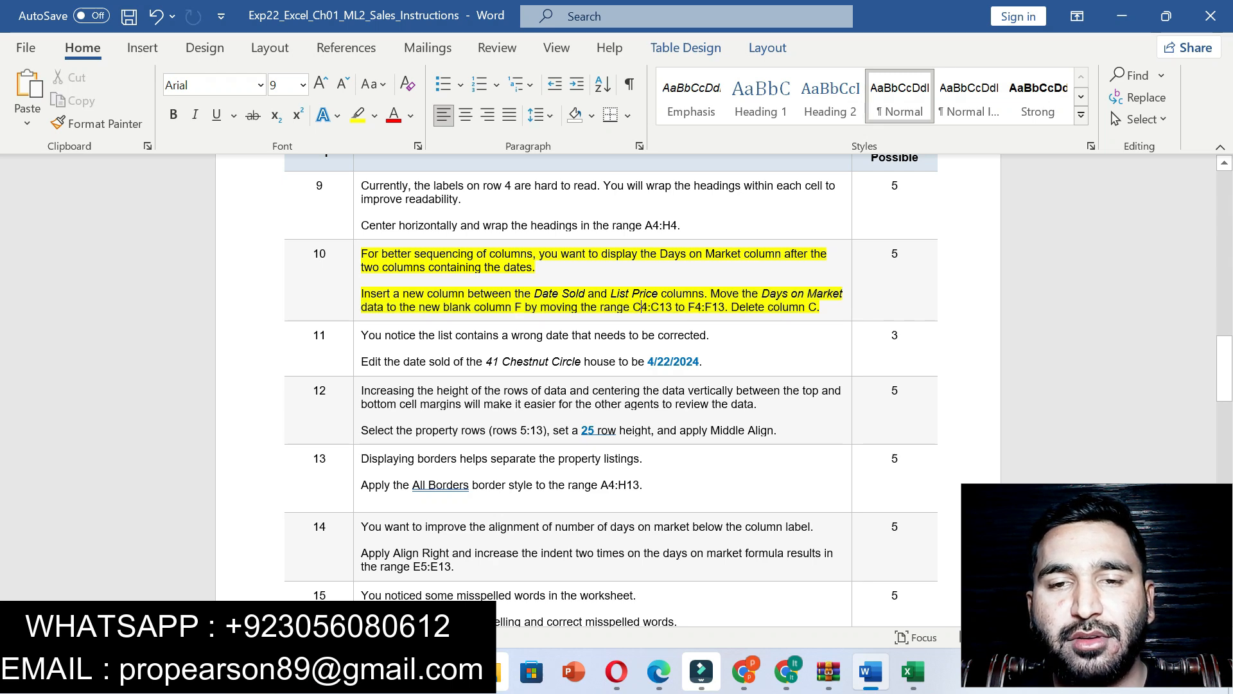
{"action": "left_click_drag", "start_coordinate": [632, 307], "coordinate": [674, 307]}
{"action": "key", "text": "ctrl+c"}
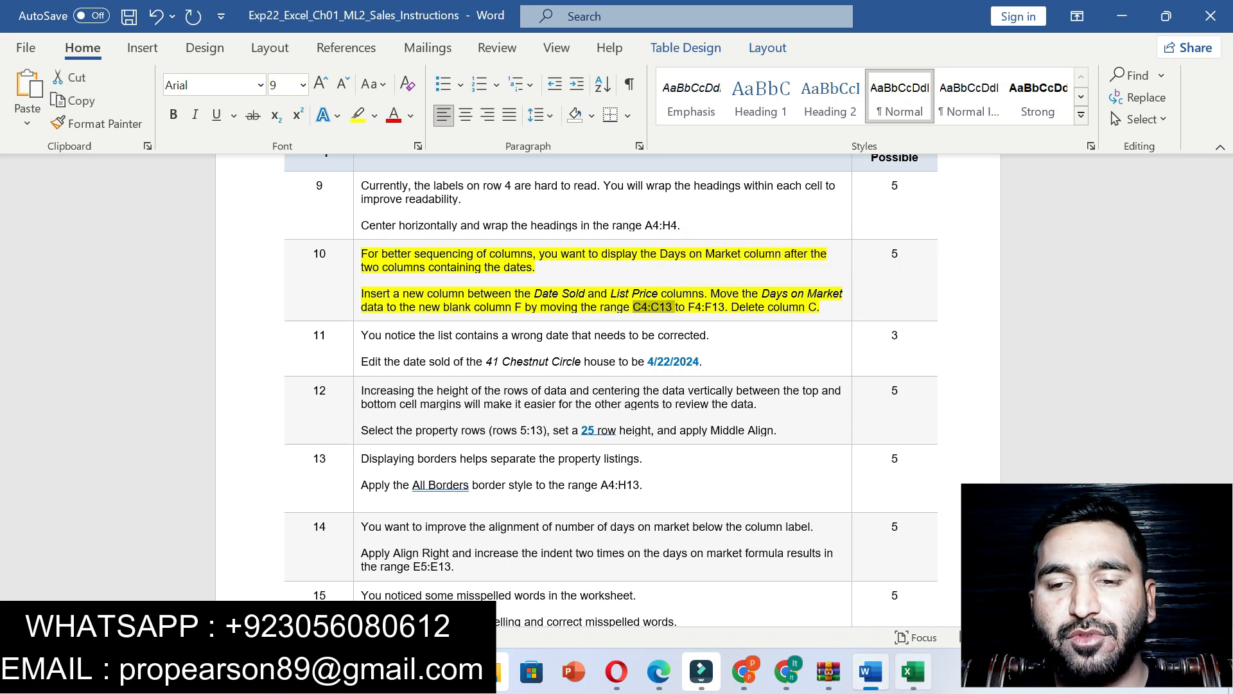
{"action": "left_click", "coordinate": [913, 671]}
{"action": "left_click", "coordinate": [45, 176]}
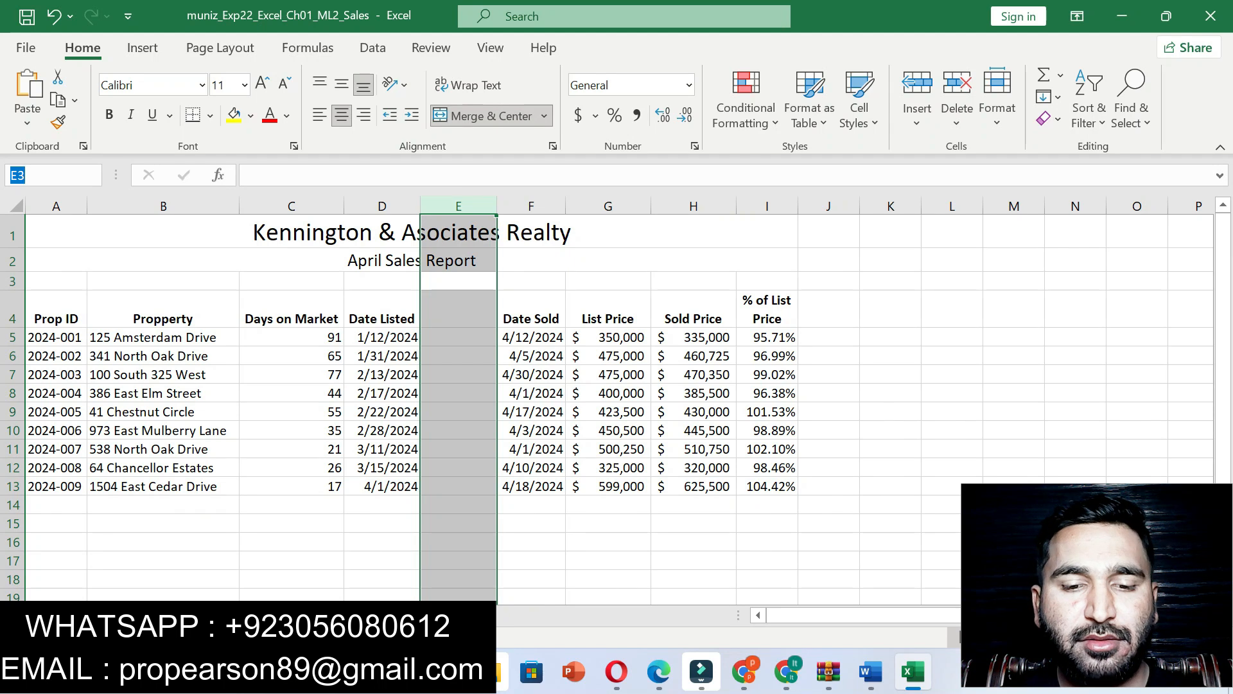
{"action": "key", "text": "ctrl+v"}
{"action": "key", "text": "Return"}
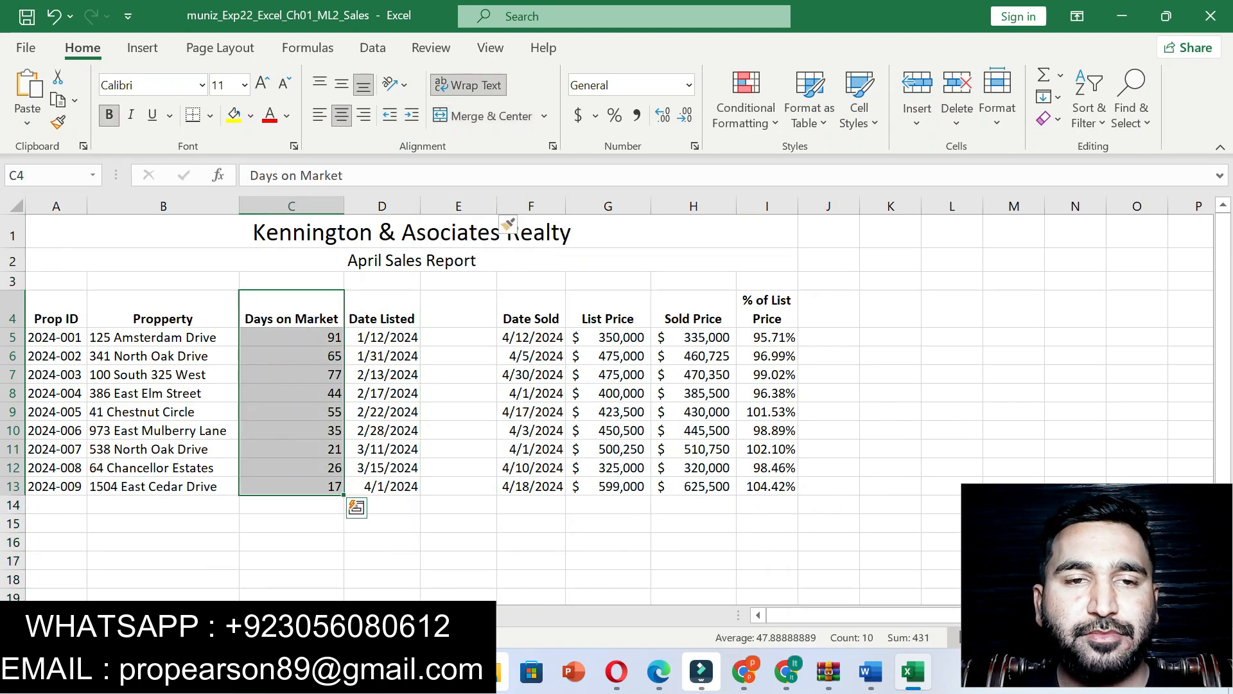
Try to cut the entire Days on Market column C.
{"action": "right_click", "coordinate": [316, 206]}
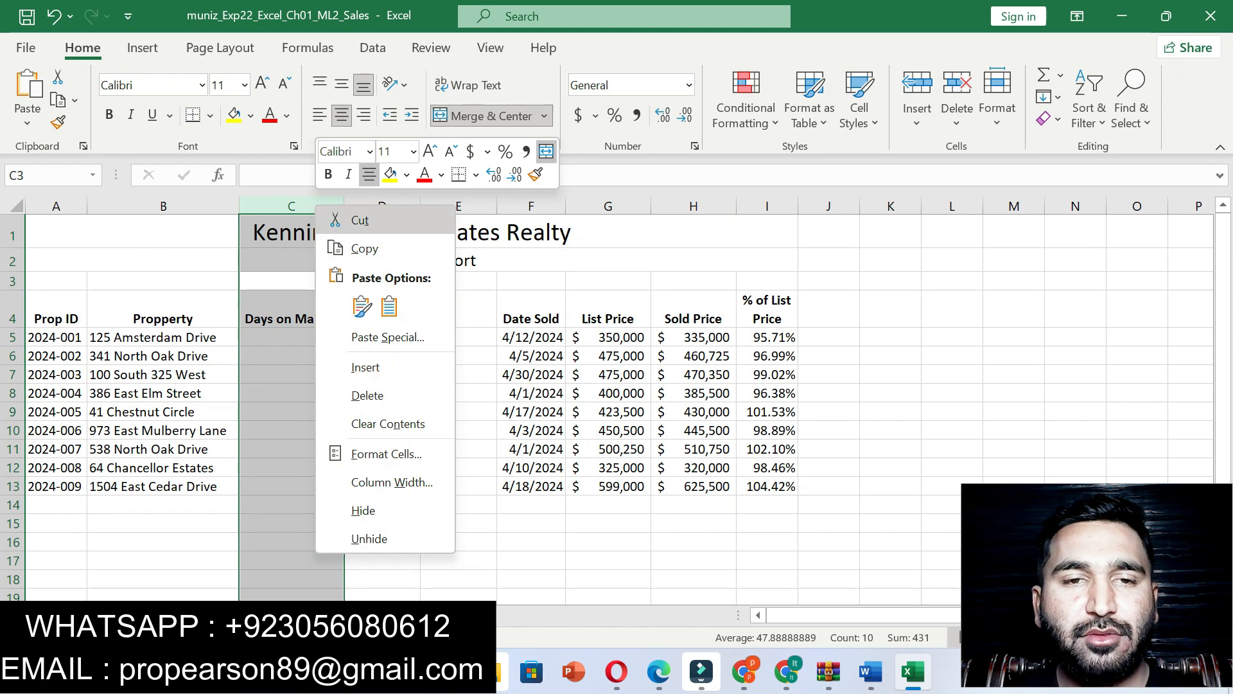
{"action": "left_click", "coordinate": [360, 221]}
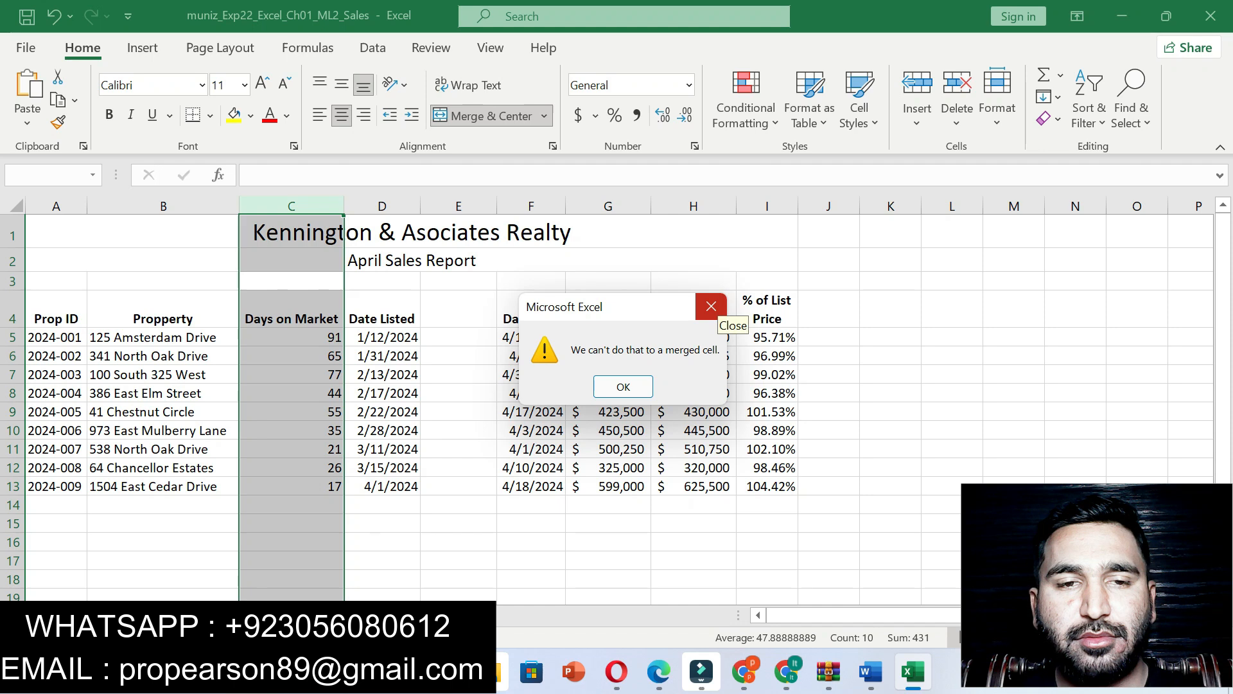
{"action": "left_click", "coordinate": [711, 307]}
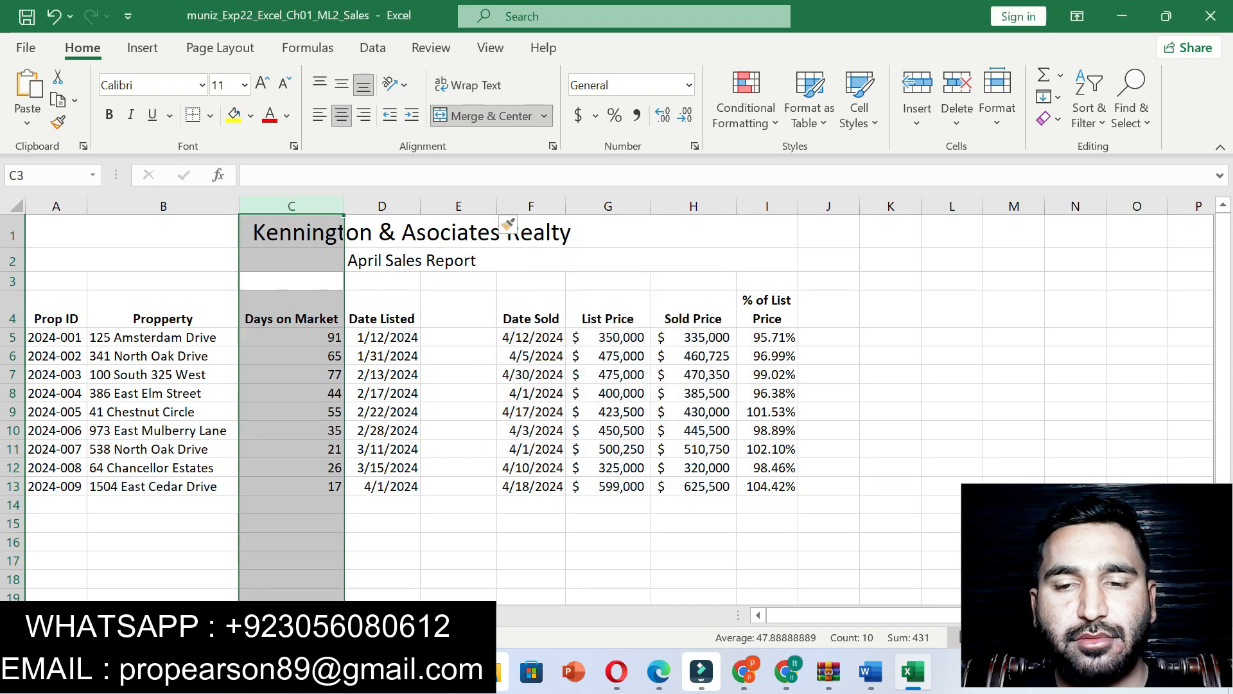
Recheck the range in the Word instructions, select C4:C13 in the Excel workbook, and cut the Days on Market data.
{"action": "key", "text": "alt+Tab"}
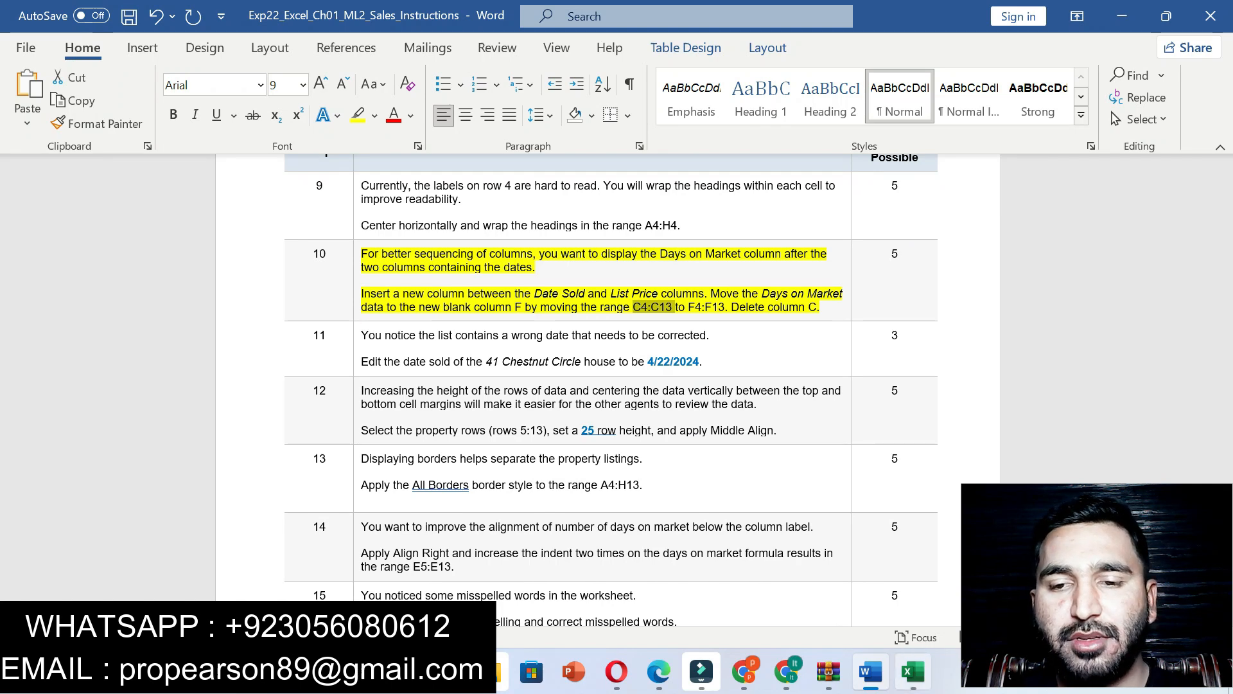
{"action": "key", "text": "alt+Tab"}
{"action": "left_click", "coordinate": [29, 175]}
{"action": "type", "text": "C4:C13"}
{"action": "key", "text": "Return"}
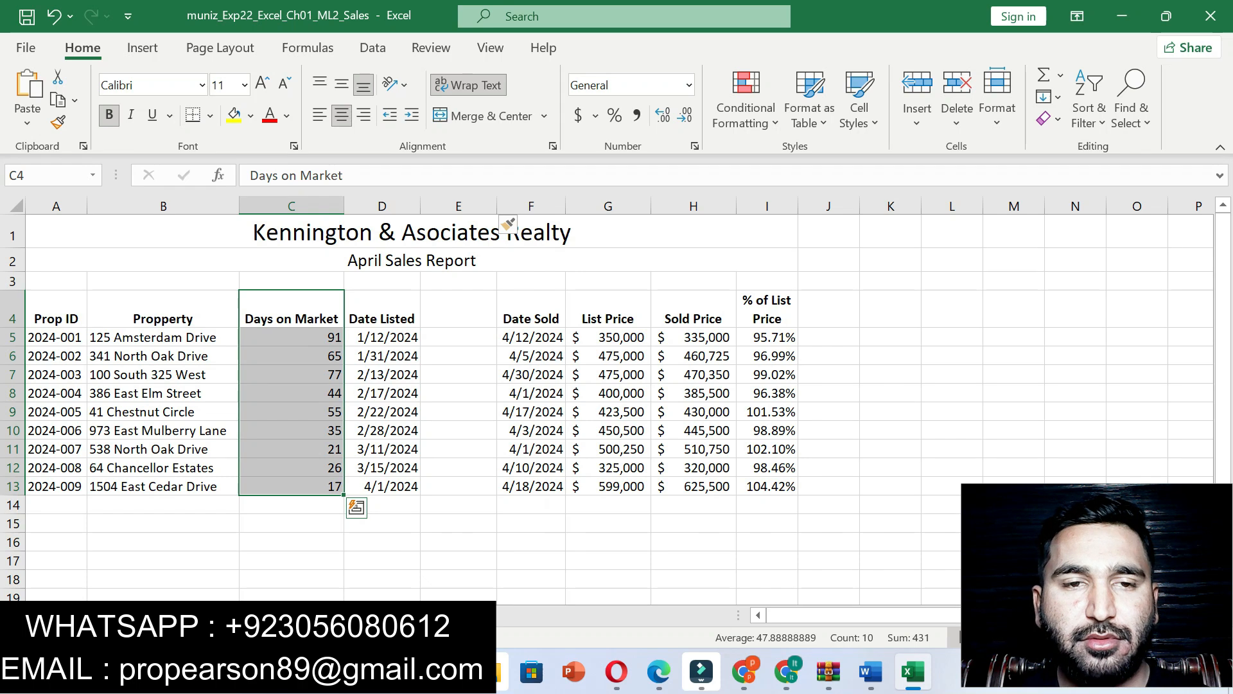
{"action": "right_click", "coordinate": [295, 393]}
{"action": "left_click", "coordinate": [341, 104]}
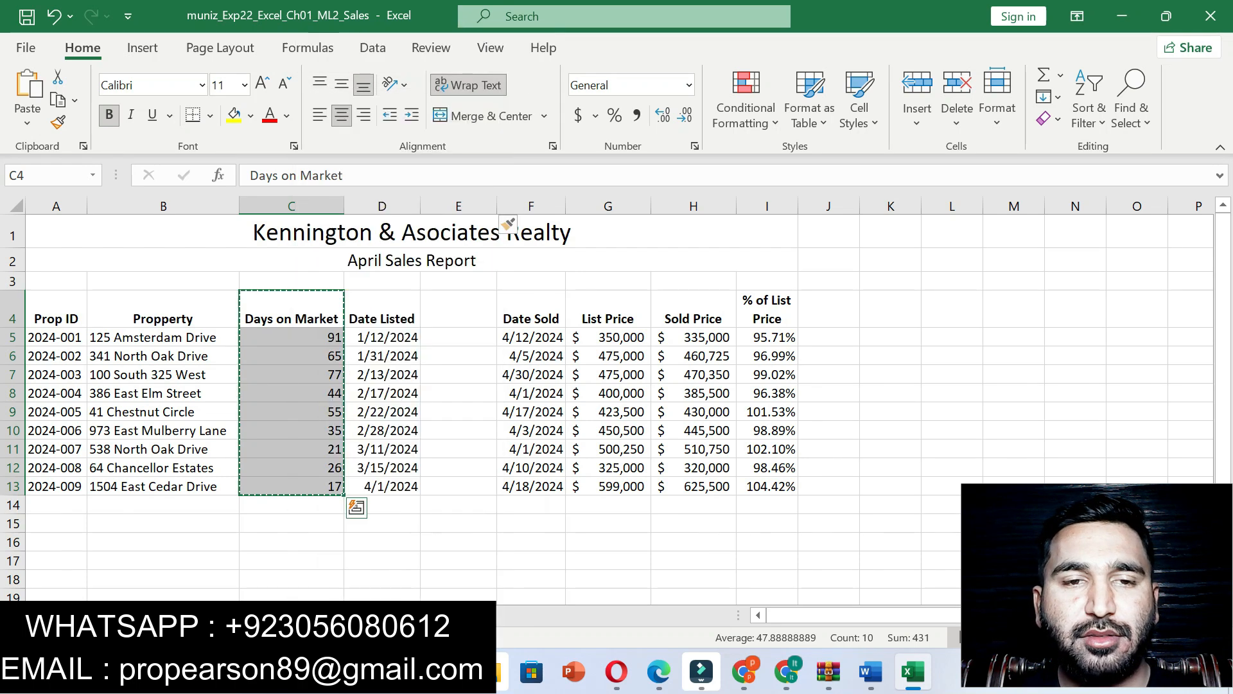
Compare the step 10 move instructions in Word with the column layout of the Excel worksheet.
{"action": "left_click", "coordinate": [870, 671]}
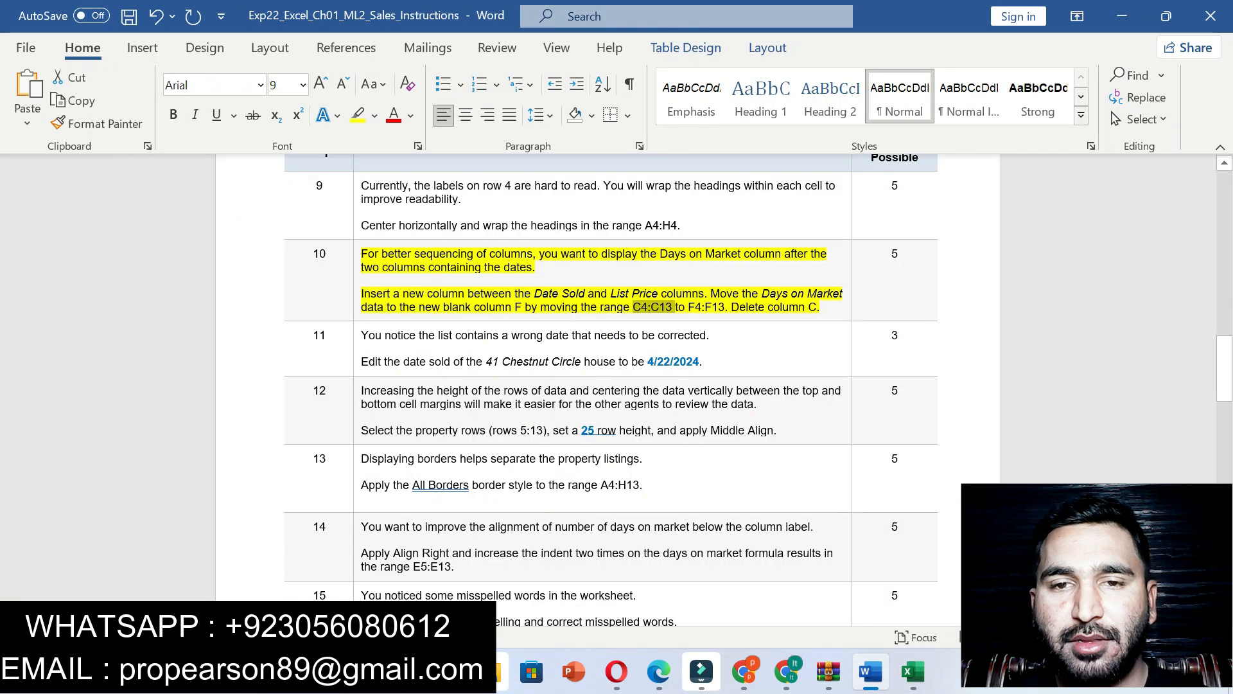
{"action": "left_click", "coordinate": [913, 671]}
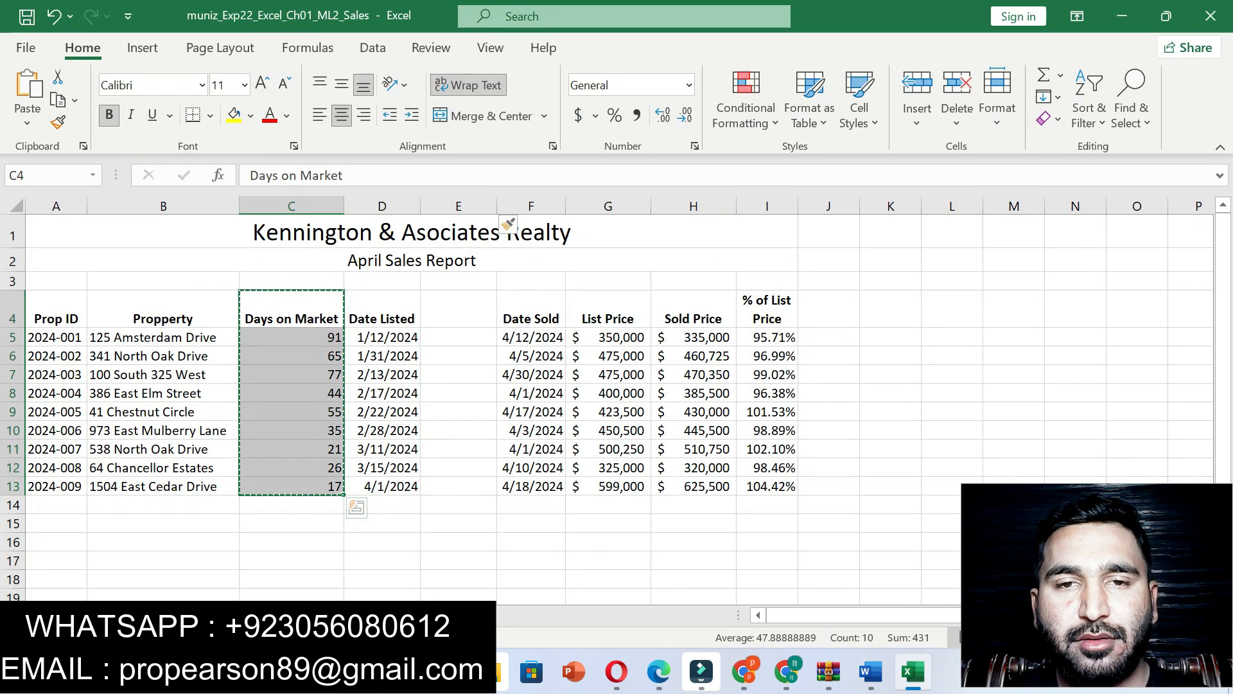
{"action": "left_click", "coordinate": [871, 671]}
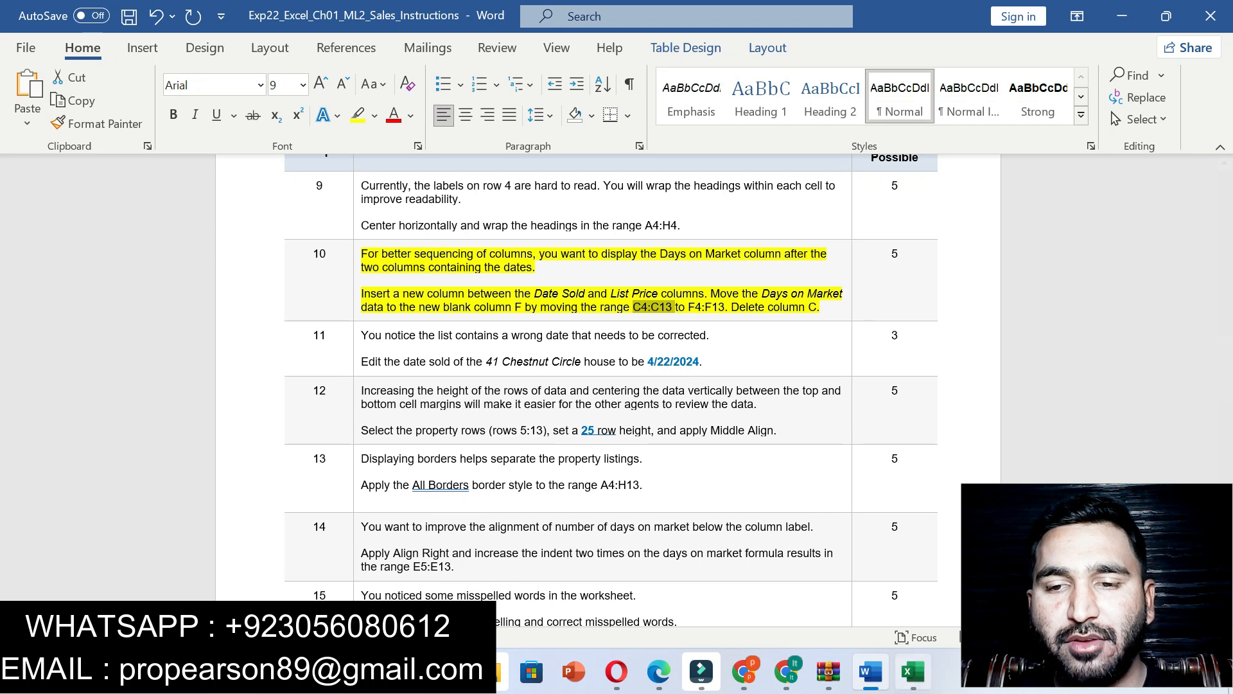
{"action": "left_click", "coordinate": [913, 671]}
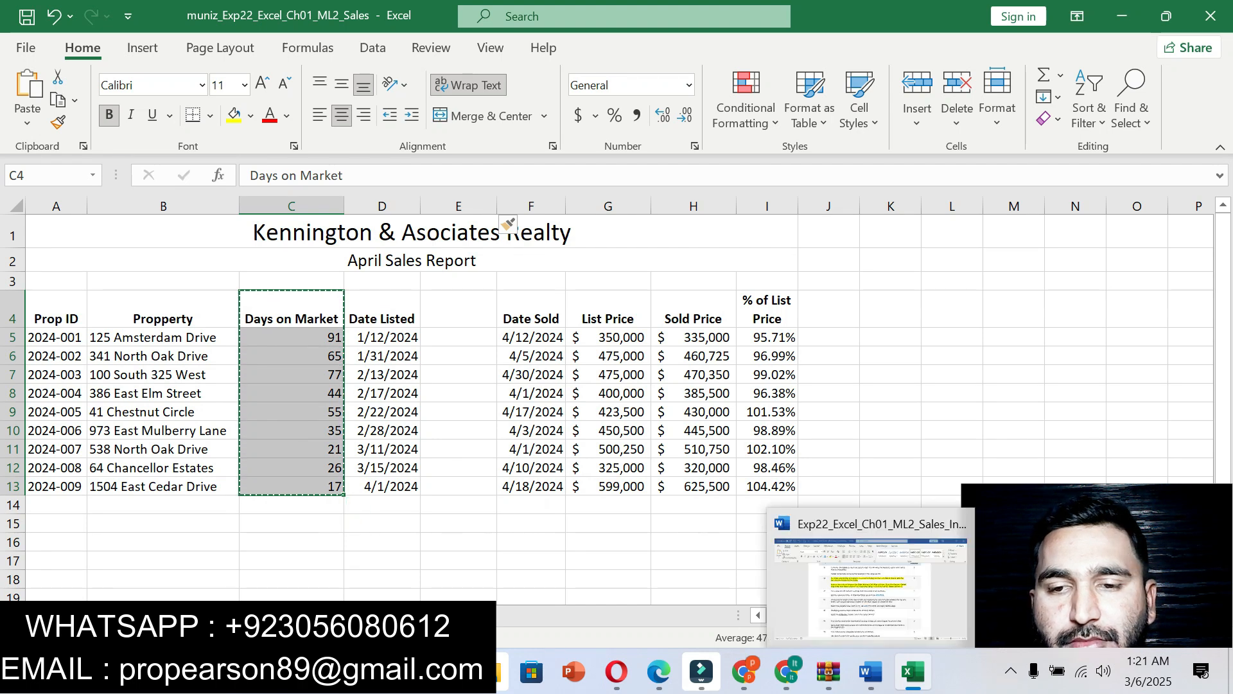
{"action": "left_click", "coordinate": [871, 671]}
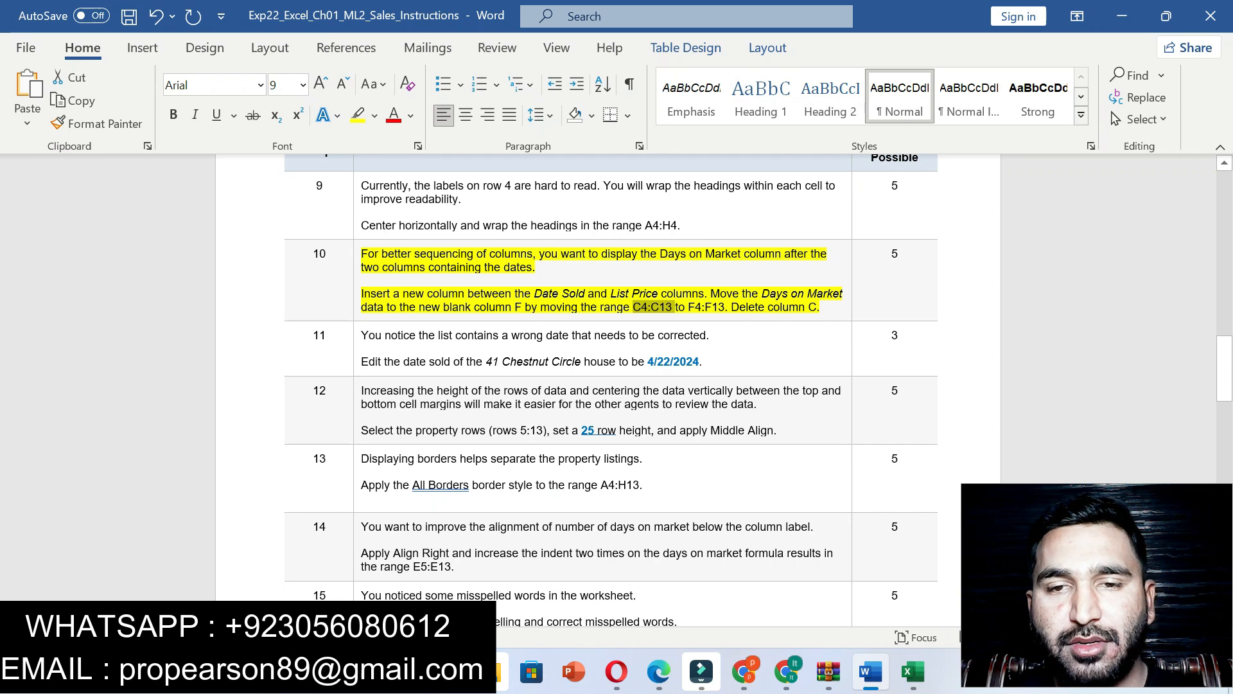
{"action": "left_click", "coordinate": [913, 671]}
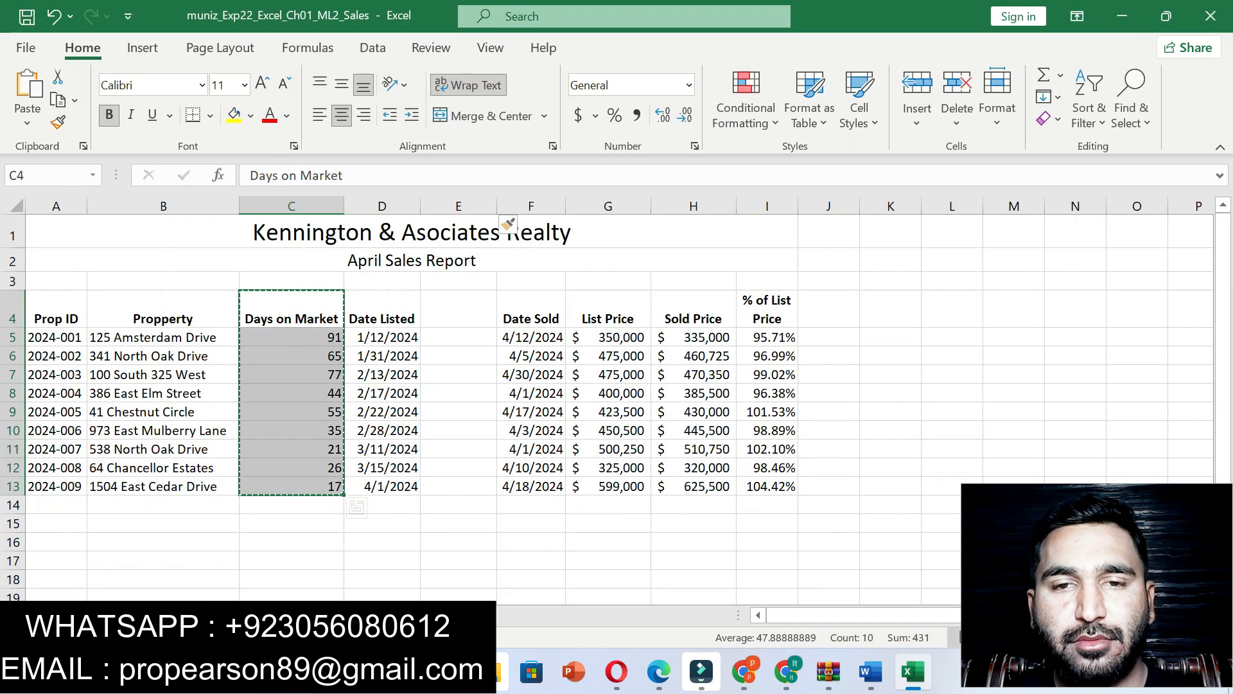
Undo the column insertion, the wrapping and centering of the row 4 headings, and the last decimal increase on H5:H13.
{"action": "key", "text": "ctrl+z"}
{"action": "key", "text": "ctrl+z"}
{"action": "key", "text": "ctrl+z"}
{"action": "key", "text": "ctrl+z"}
{"action": "key", "text": "ctrl+z"}
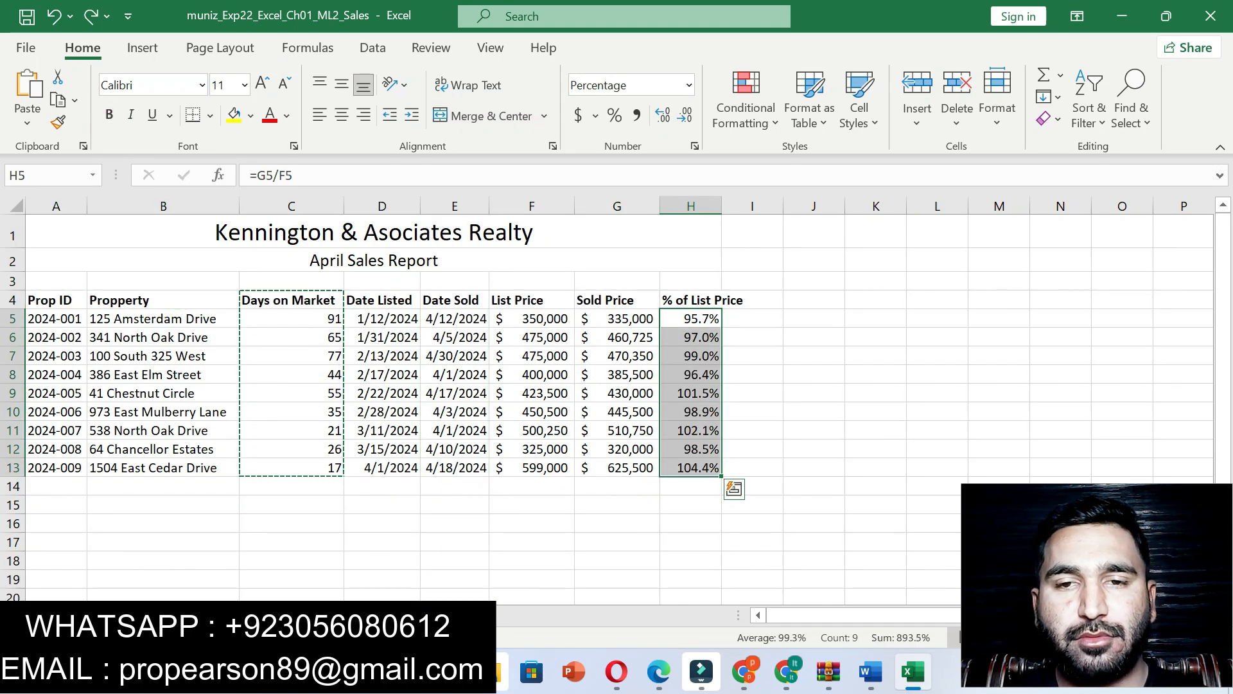
{"action": "left_click", "coordinate": [752, 355]}
{"action": "left_click", "coordinate": [752, 523]}
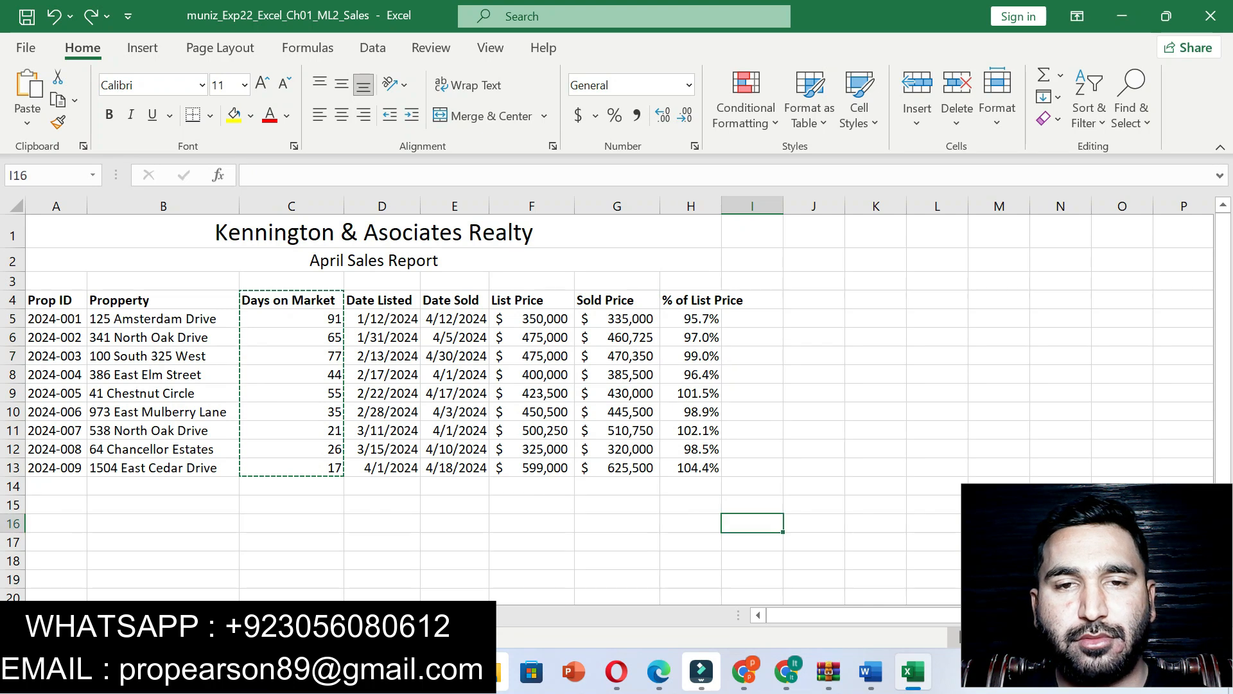
Recheck step 10 of the Word instructions for where to insert the new column, and return to the Excel workbook.
{"action": "left_click", "coordinate": [871, 671]}
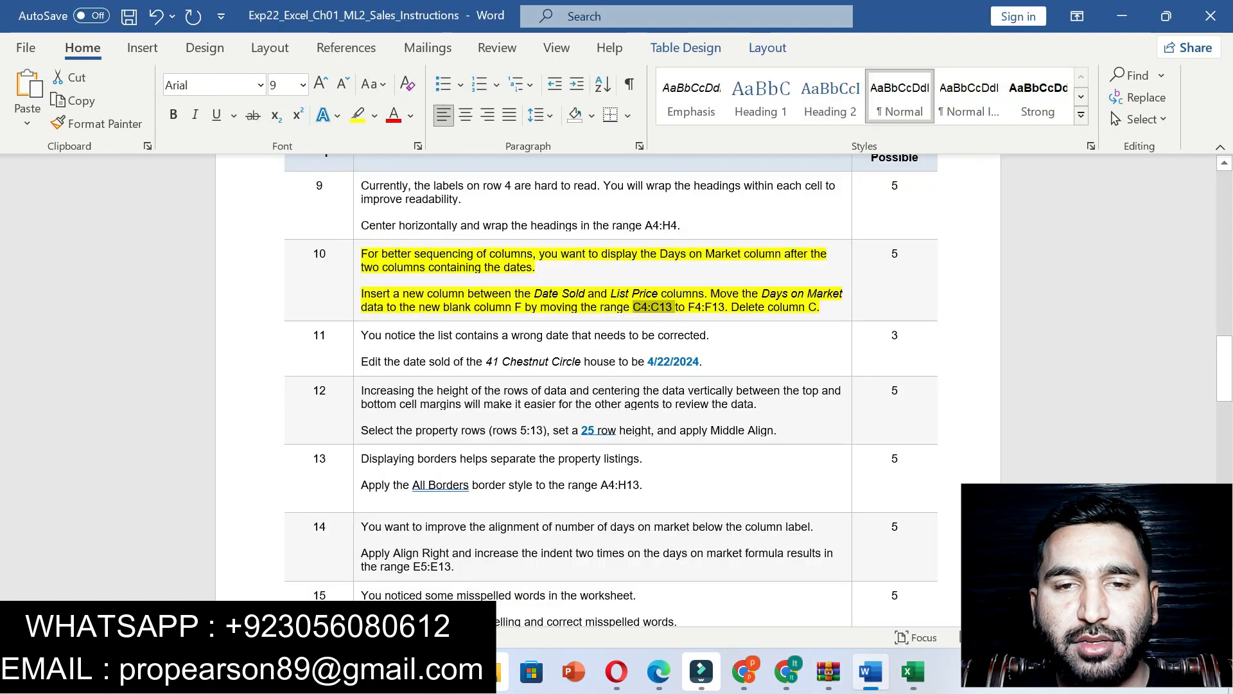
{"action": "left_click_drag", "start_coordinate": [511, 293], "coordinate": [705, 293]}
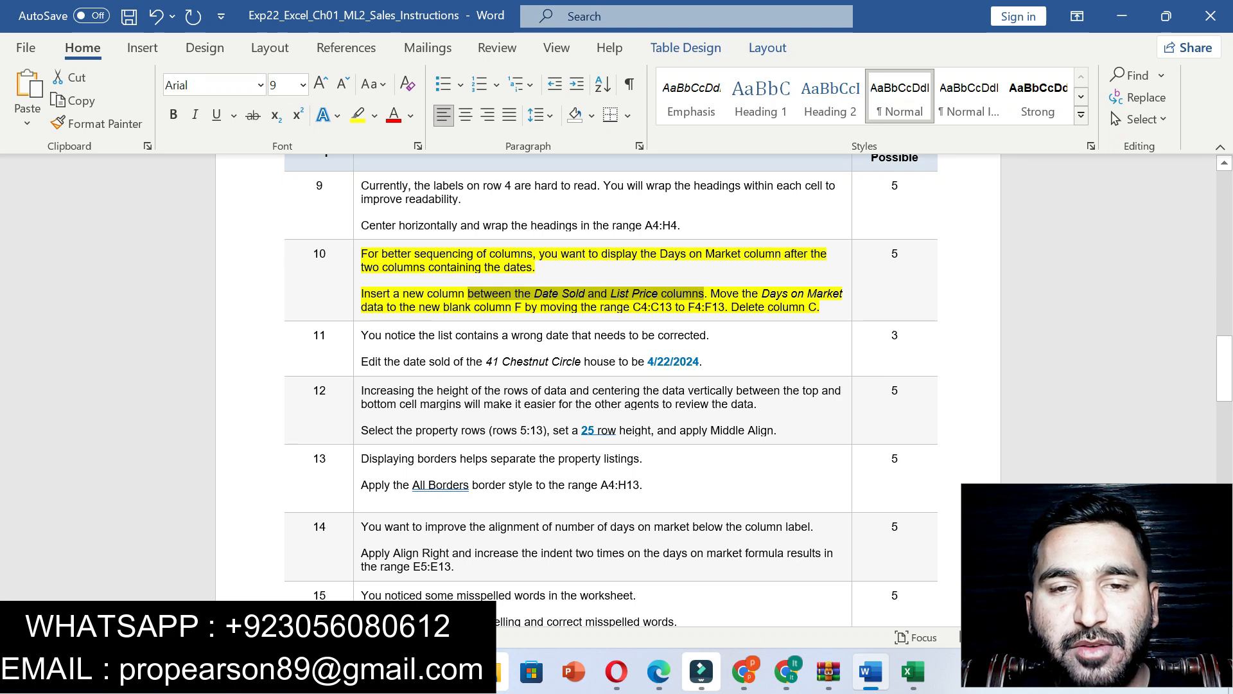
{"action": "left_click", "coordinate": [913, 672]}
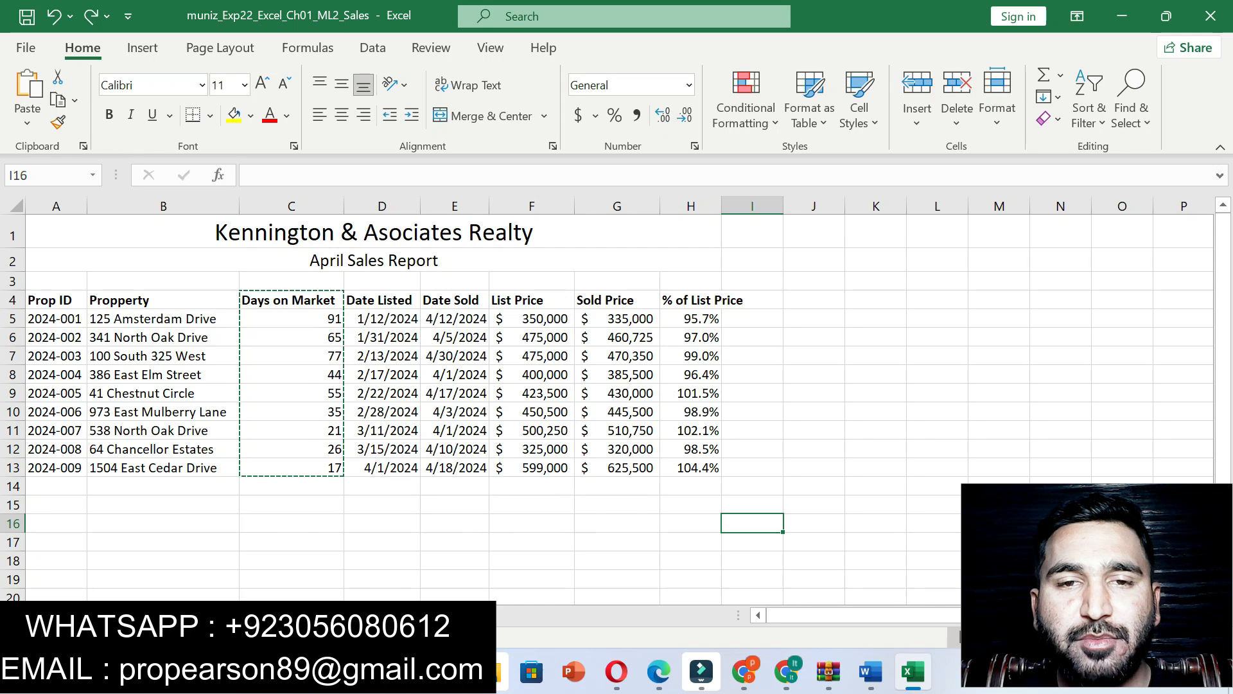
{"action": "left_click", "coordinate": [532, 206]}
{"action": "right_click", "coordinate": [517, 206]}
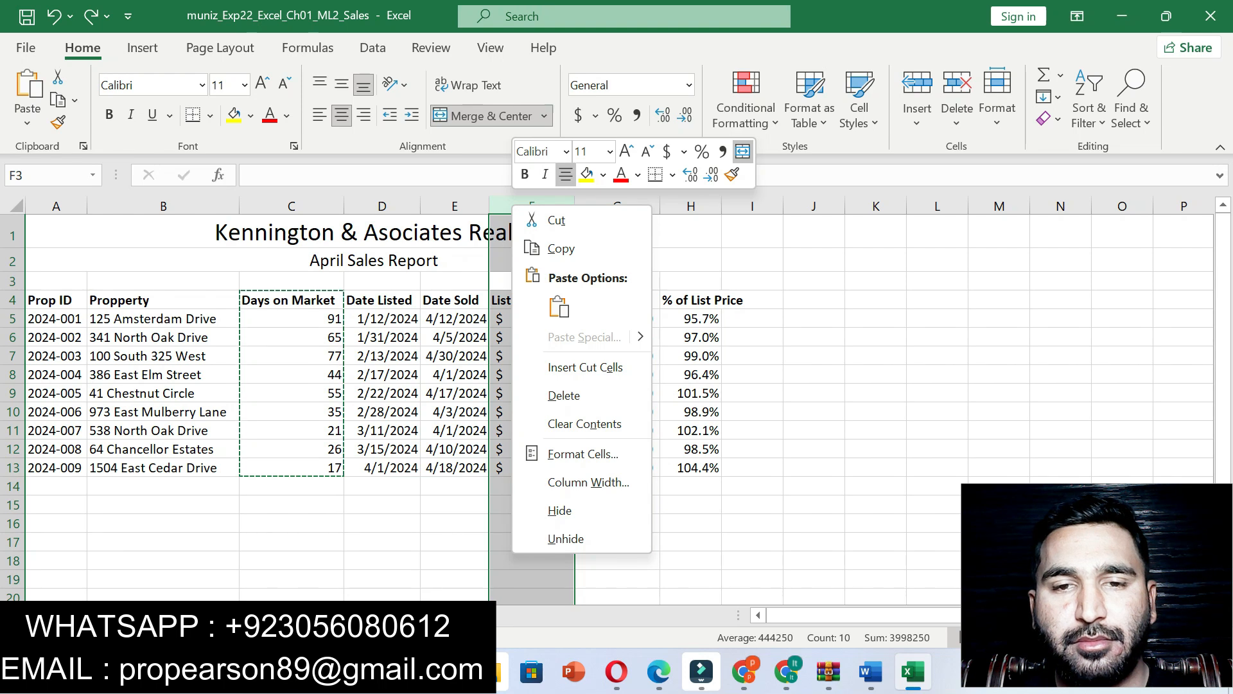
{"action": "key", "text": "Escape"}
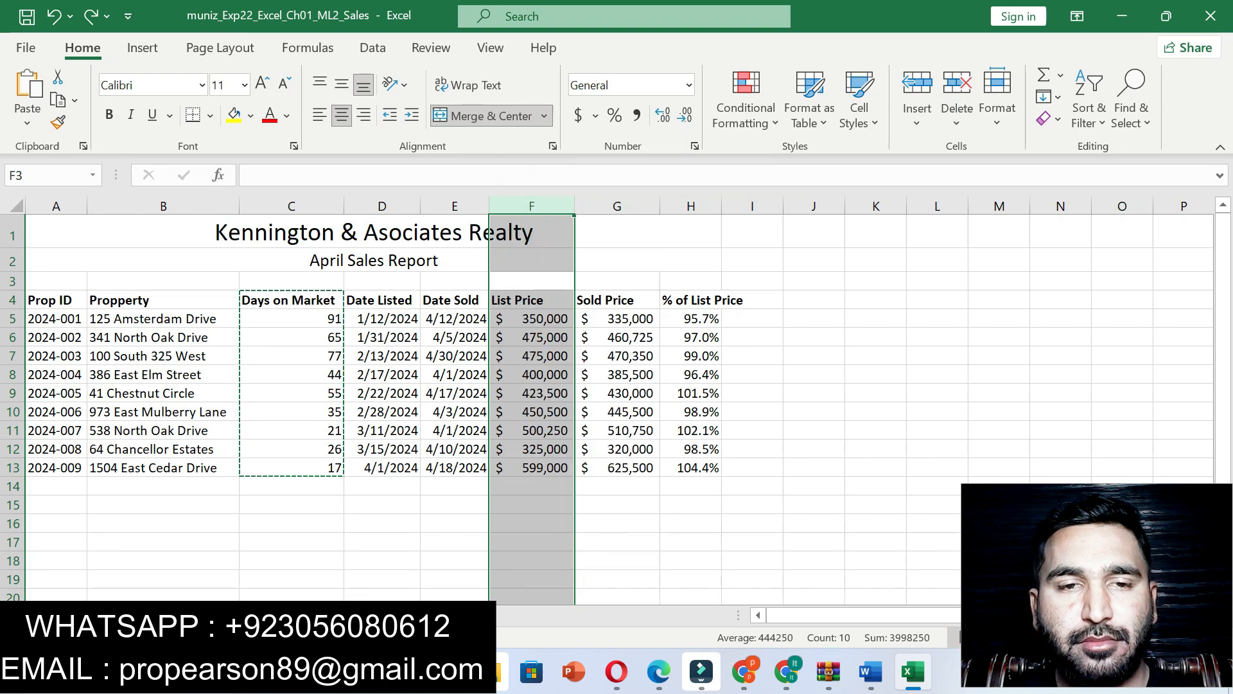
Undo the last decimal increase on H5:H13 and format the percentages with two decimal places.
{"action": "left_click", "coordinate": [455, 486]}
{"action": "key", "text": "ctrl+z"}
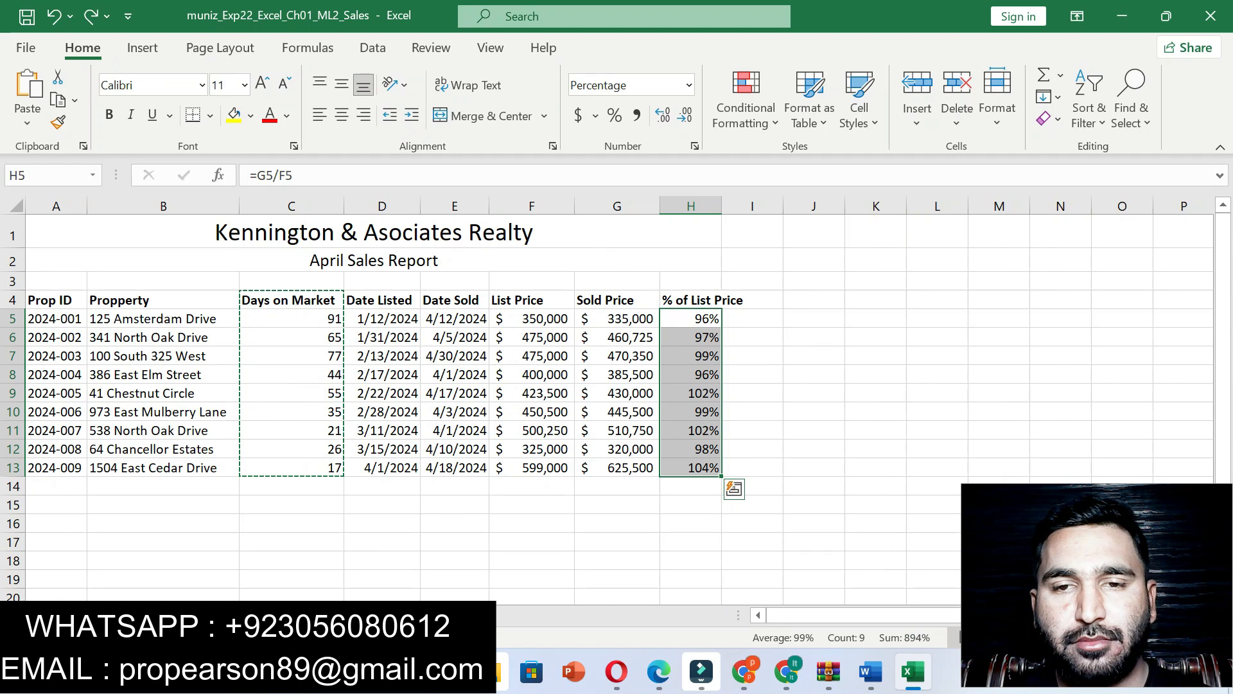
{"action": "left_click", "coordinate": [663, 116]}
{"action": "left_click", "coordinate": [662, 116]}
{"action": "left_click", "coordinate": [814, 336]}
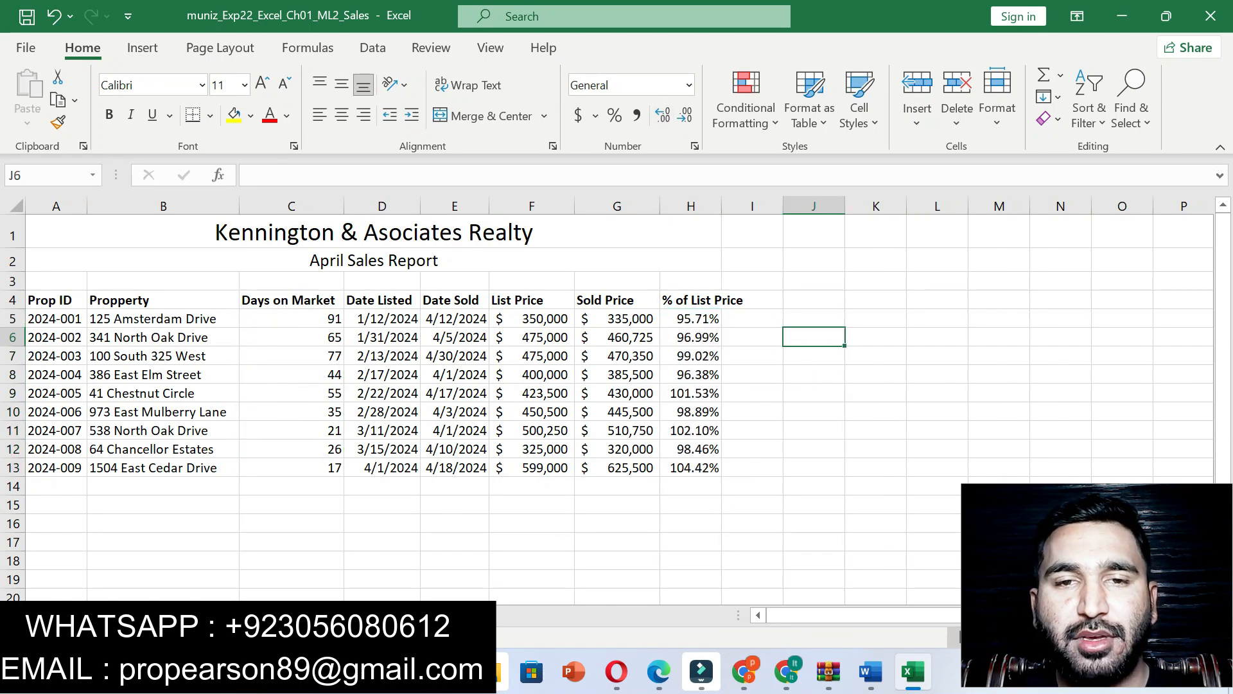
Reread step 10 in Word and insert a blank column between Date Sold and List Price in the Excel worksheet.
{"action": "left_click", "coordinate": [870, 671]}
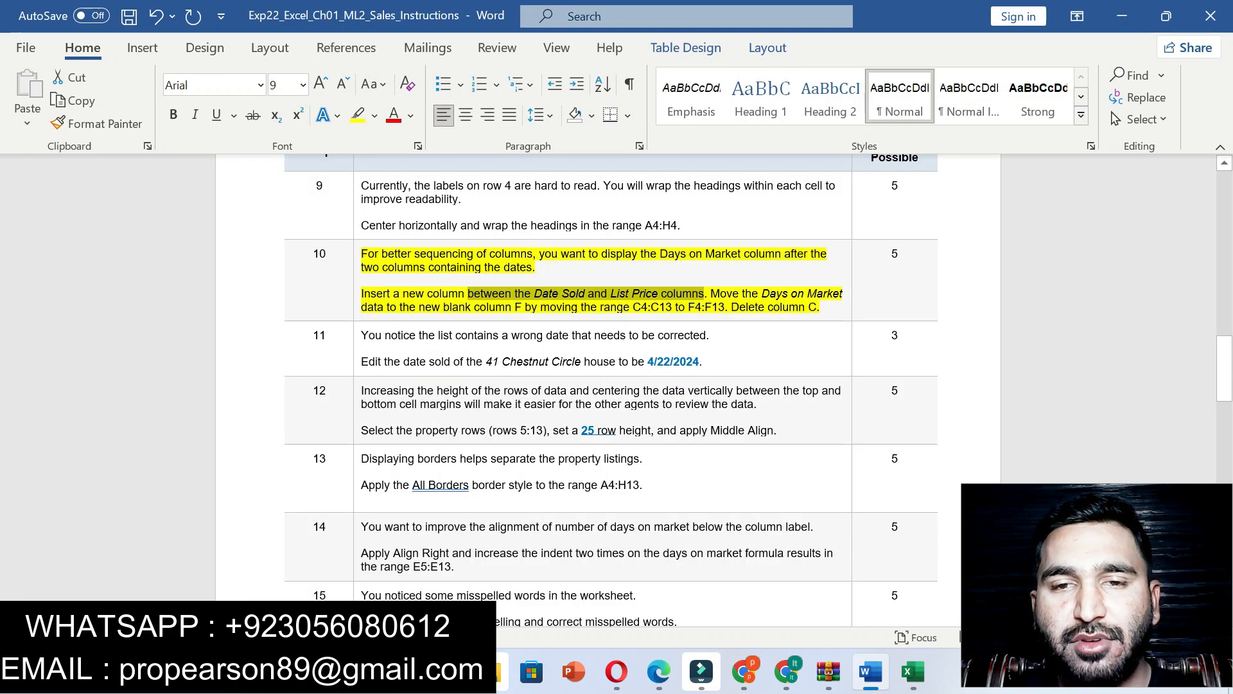
{"action": "left_click", "coordinate": [913, 671]}
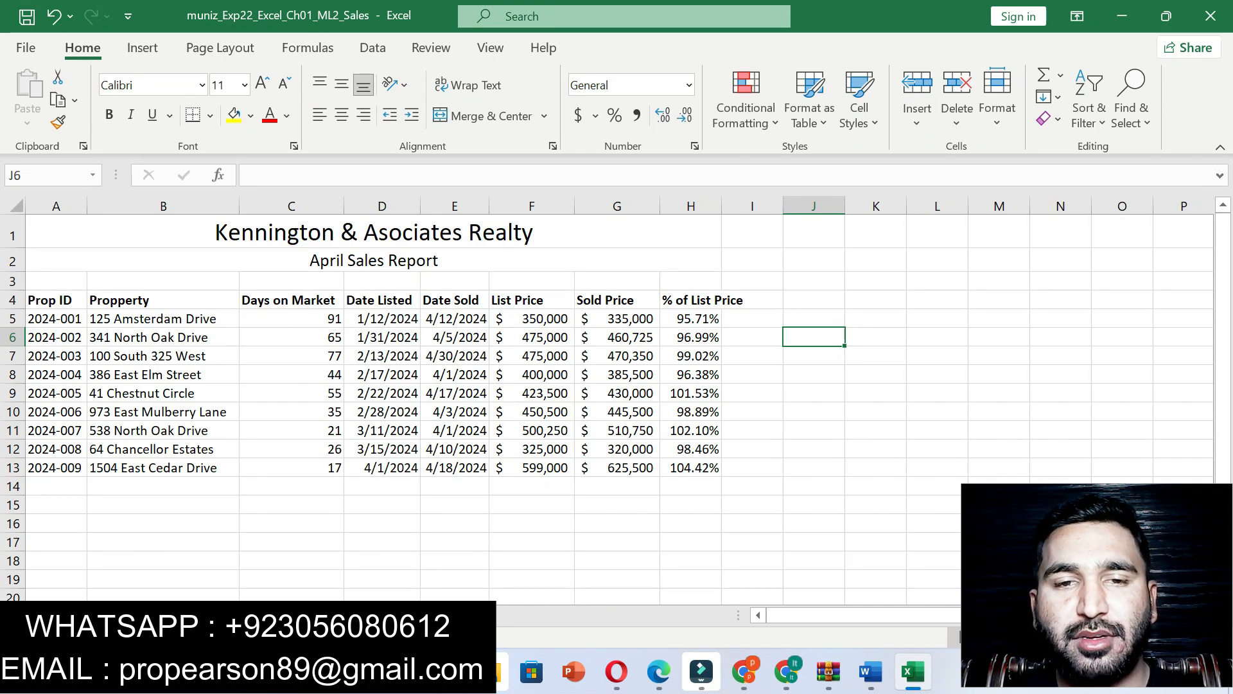
{"action": "left_click", "coordinate": [515, 205]}
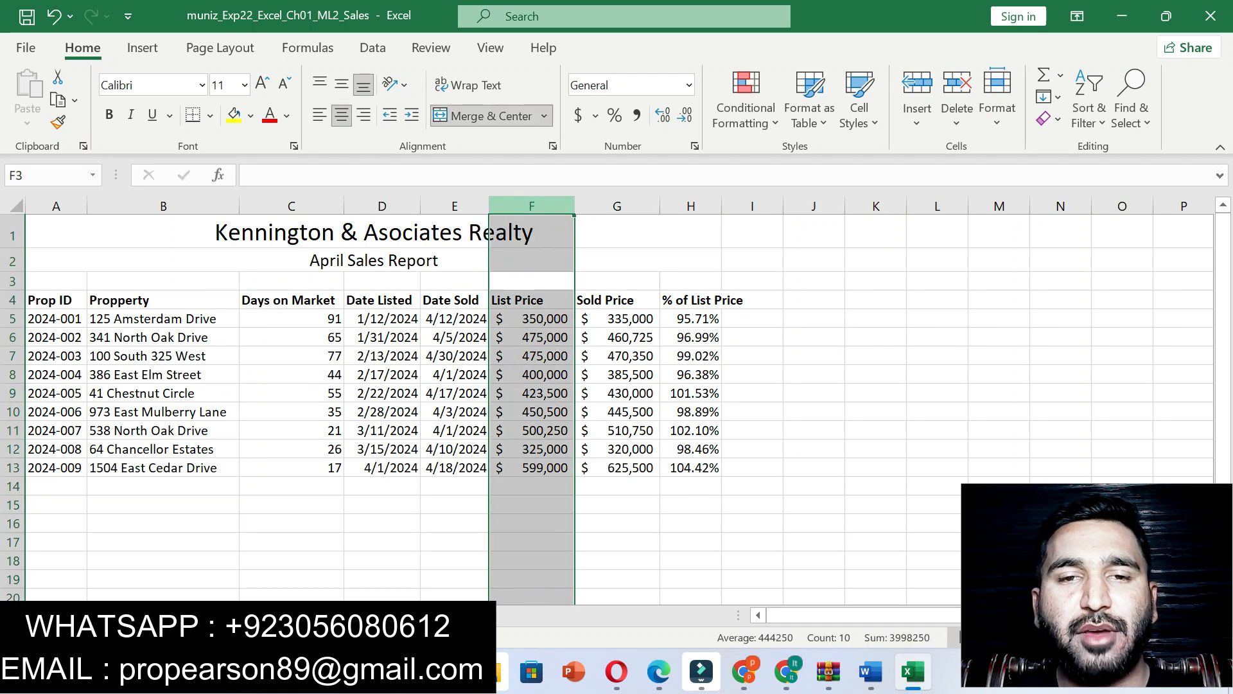
{"action": "right_click", "coordinate": [515, 208]}
{"action": "left_click", "coordinate": [563, 370]}
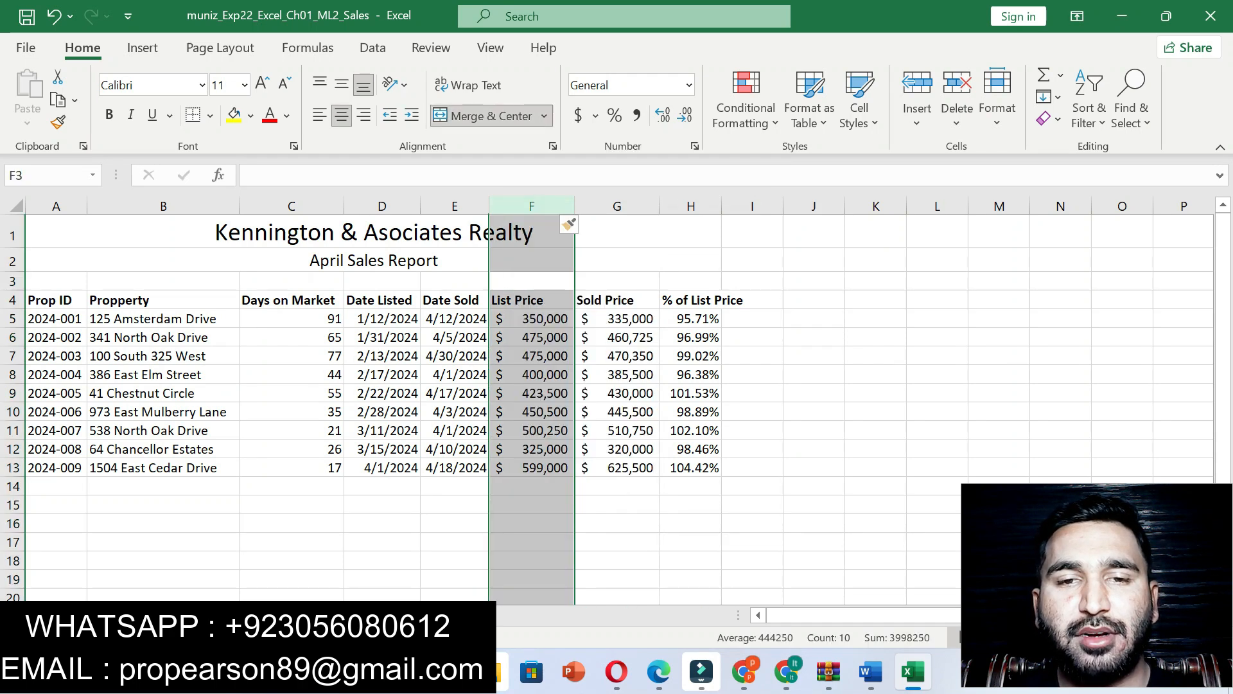
Take the range C4:C13 from the Word instructions and move that Days on Market data to F4:F13 in the Excel worksheet.
{"action": "left_click", "coordinate": [871, 671]}
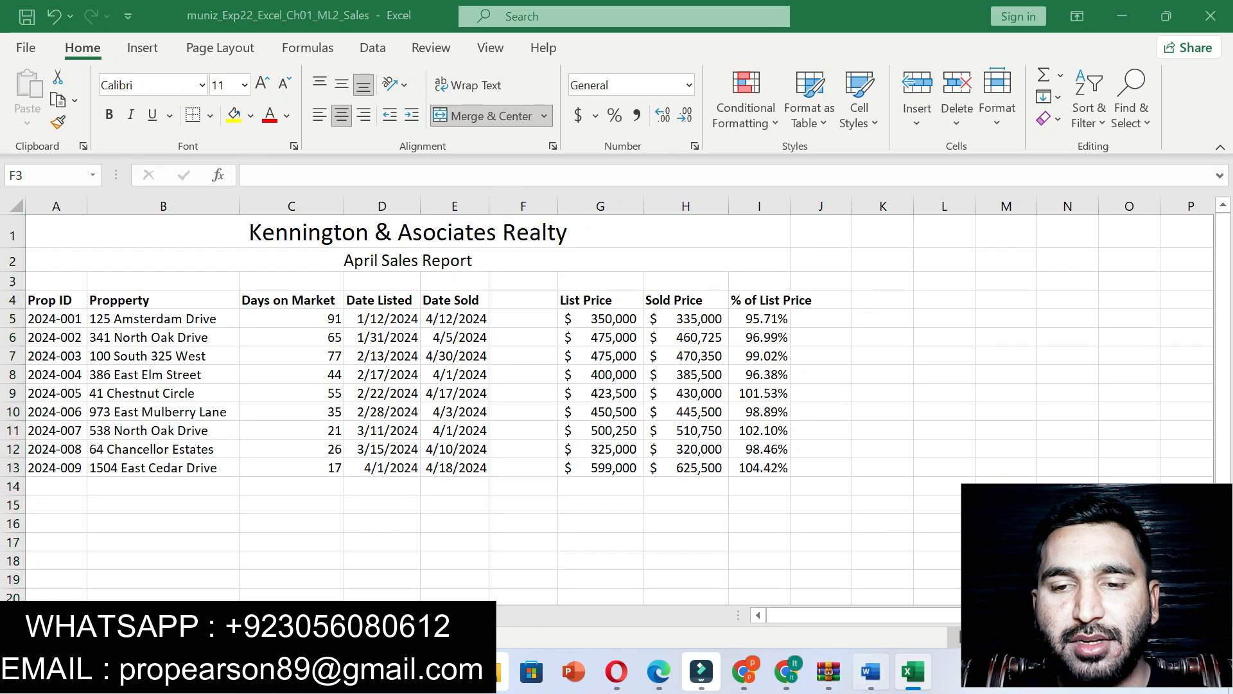
{"action": "left_click_drag", "start_coordinate": [475, 294], "coordinate": [667, 307]}
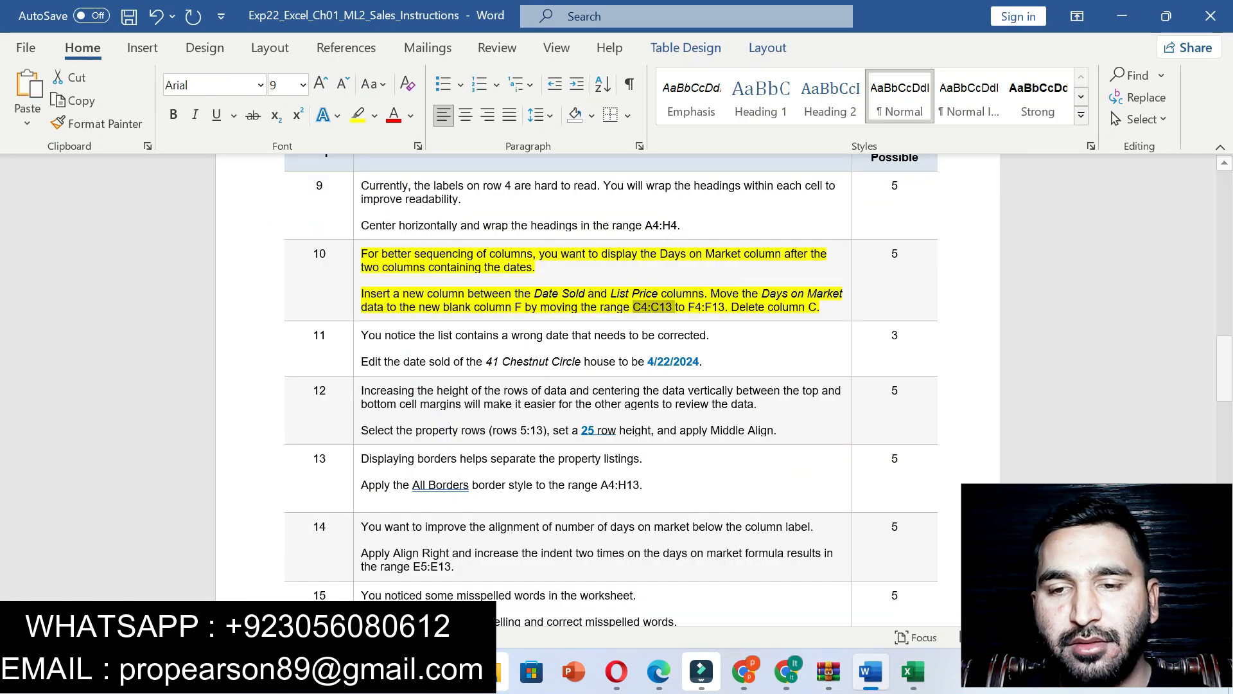
{"action": "left_click", "coordinate": [913, 672]}
{"action": "left_click", "coordinate": [45, 175]}
{"action": "key", "text": "ctrl+v"}
{"action": "key", "text": "Return"}
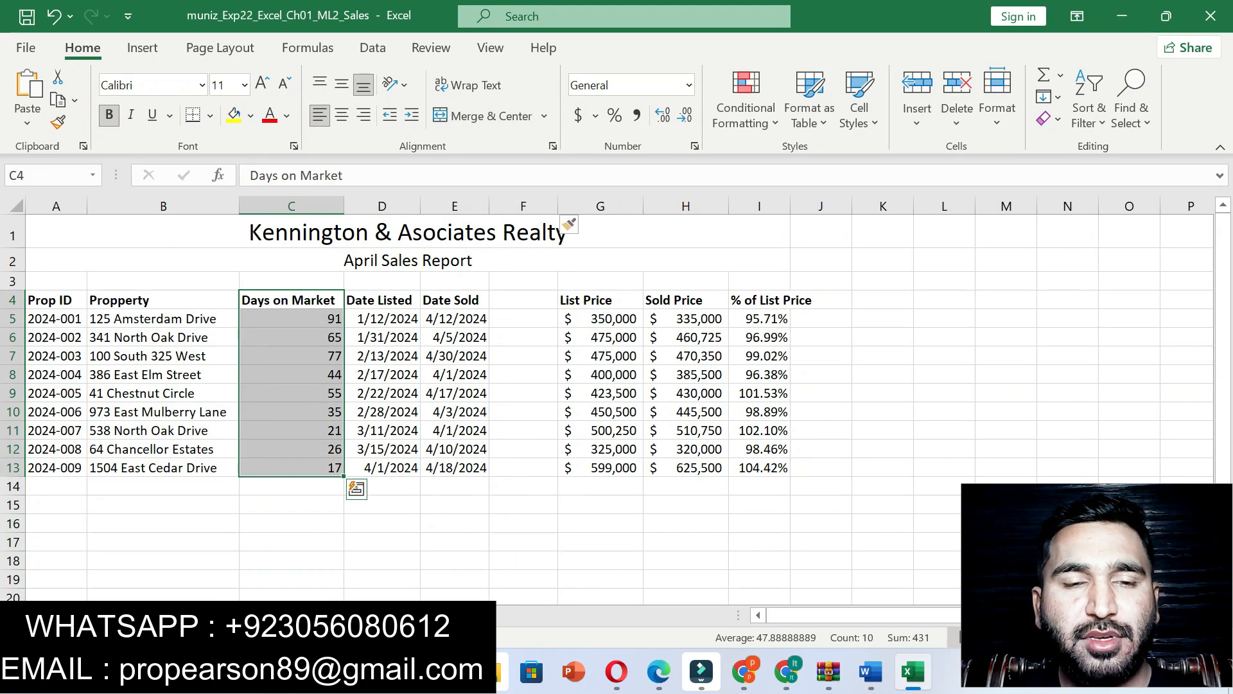
{"action": "right_click", "coordinate": [284, 357]}
{"action": "left_click", "coordinate": [331, 105]}
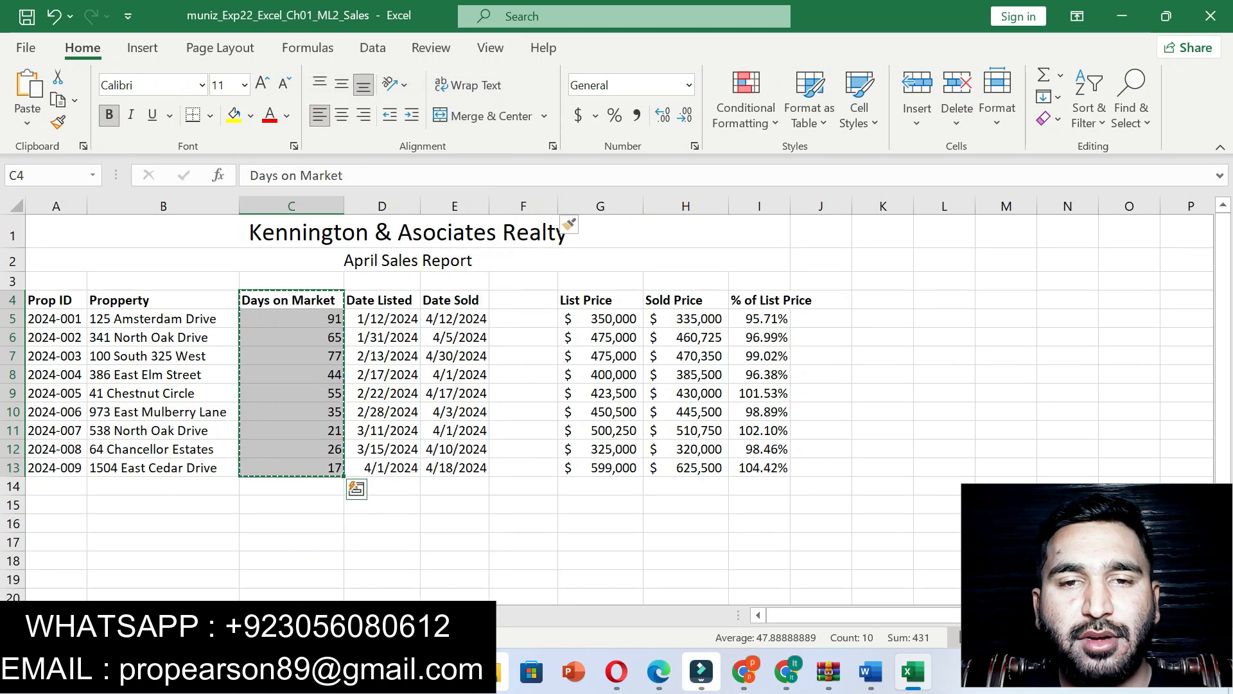
{"action": "left_click", "coordinate": [523, 300]}
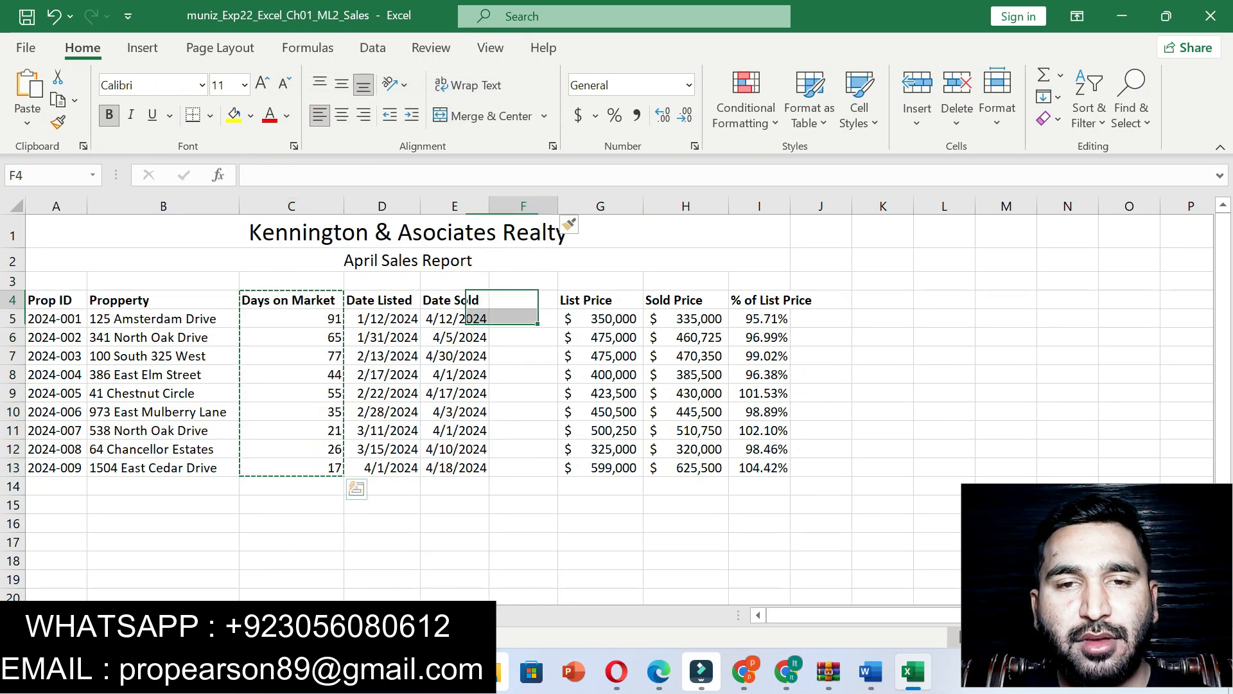
{"action": "key", "text": "ctrl+v"}
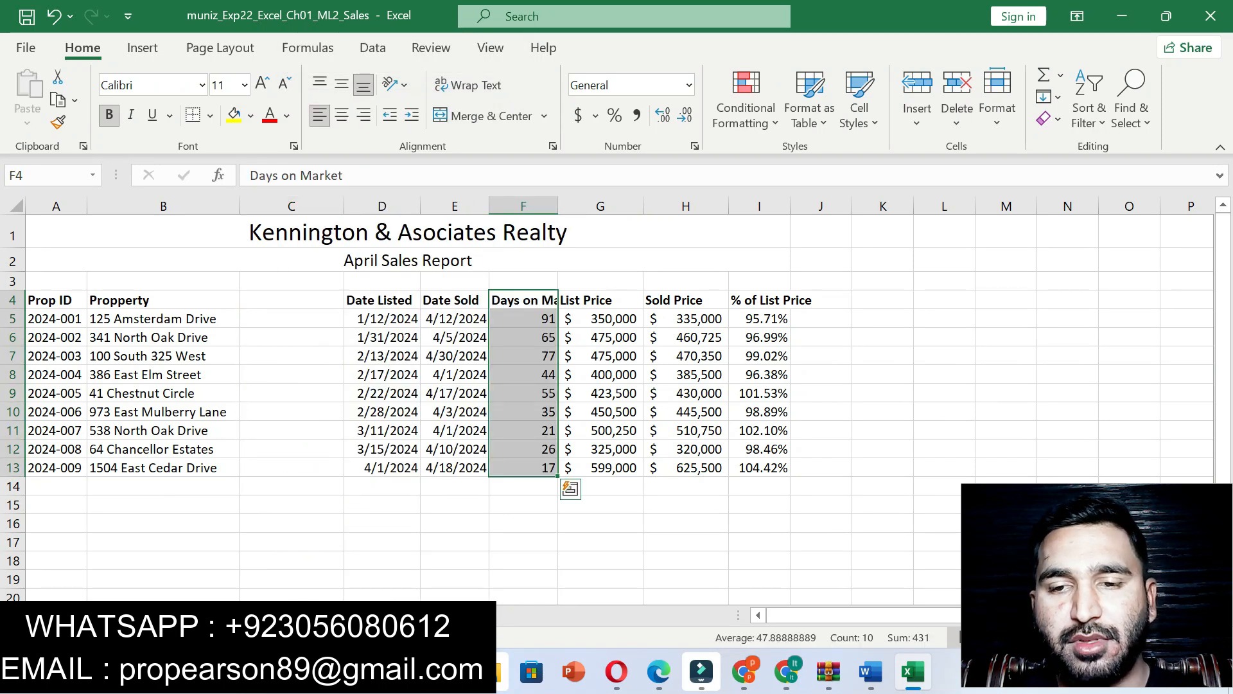
Check the remaining column C instruction at the end of step 10 in the Word document.
{"action": "left_click", "coordinate": [871, 671]}
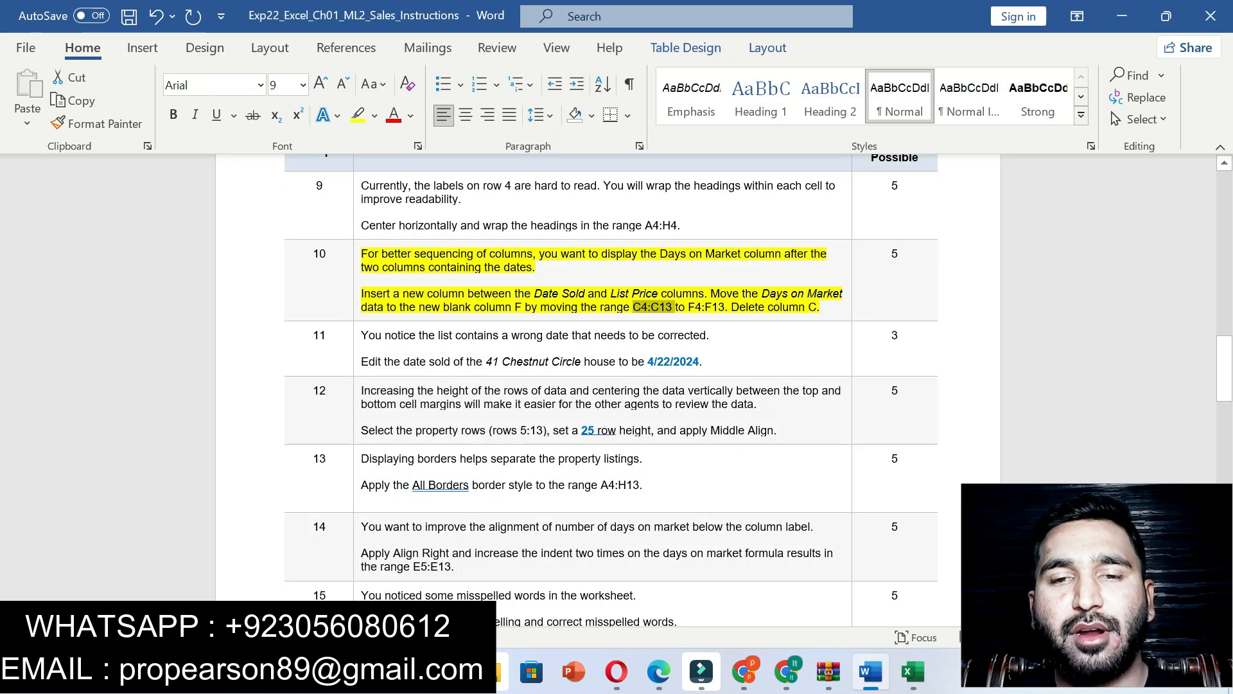
{"action": "left_click_drag", "start_coordinate": [730, 307], "coordinate": [834, 307]}
{"action": "left_click", "coordinate": [754, 307]}
{"action": "left_click_drag", "start_coordinate": [754, 307], "coordinate": [806, 307]}
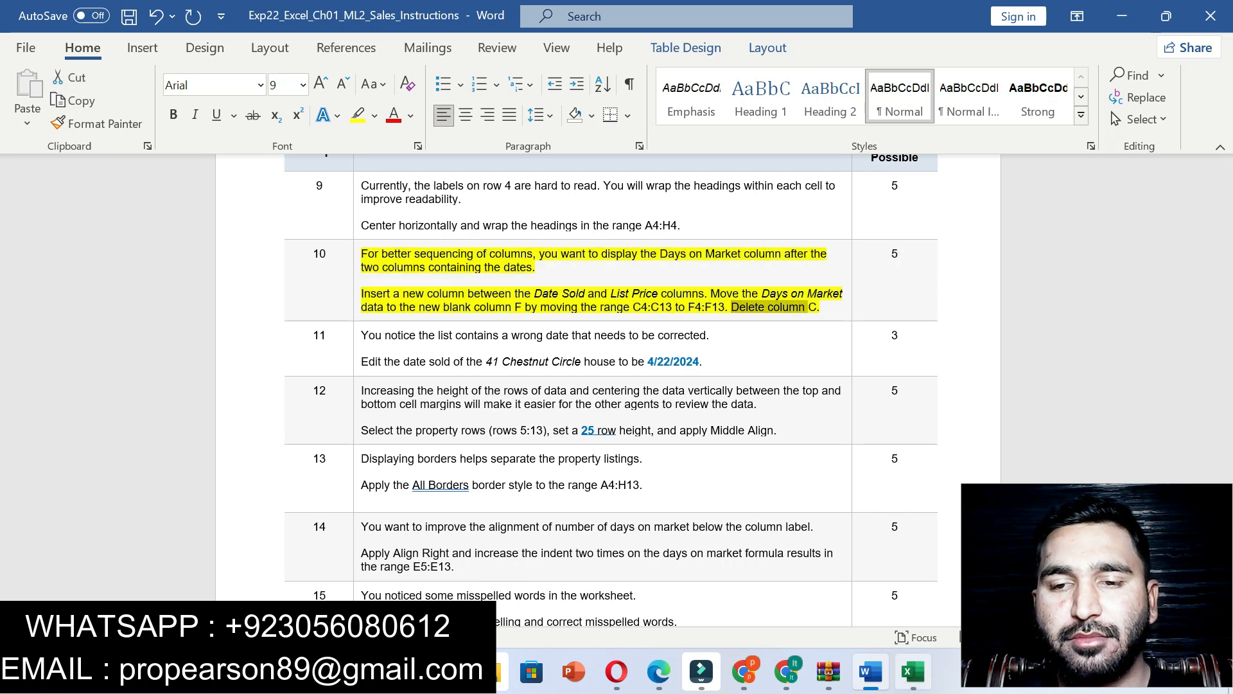
Insert a column at the empty column C in Excel and undo that insertion.
{"action": "key", "text": "alt+Tab"}
{"action": "left_click", "coordinate": [321, 206]}
{"action": "right_click", "coordinate": [323, 207]}
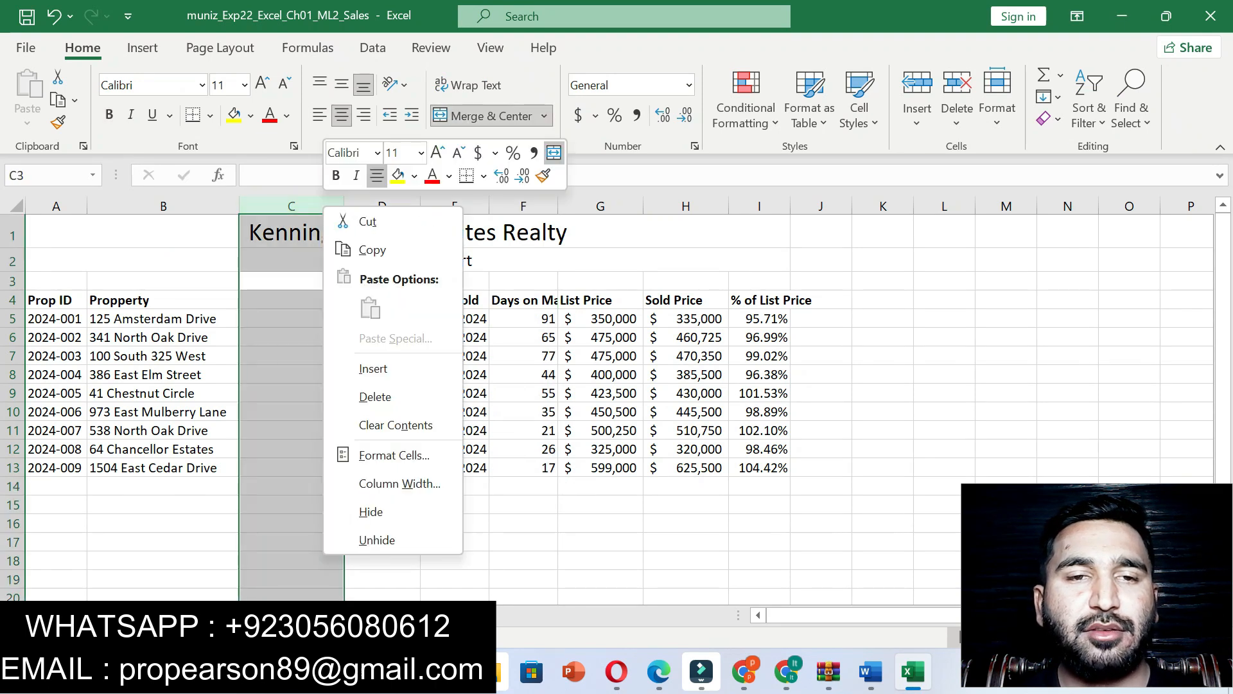
{"action": "left_click", "coordinate": [373, 368]}
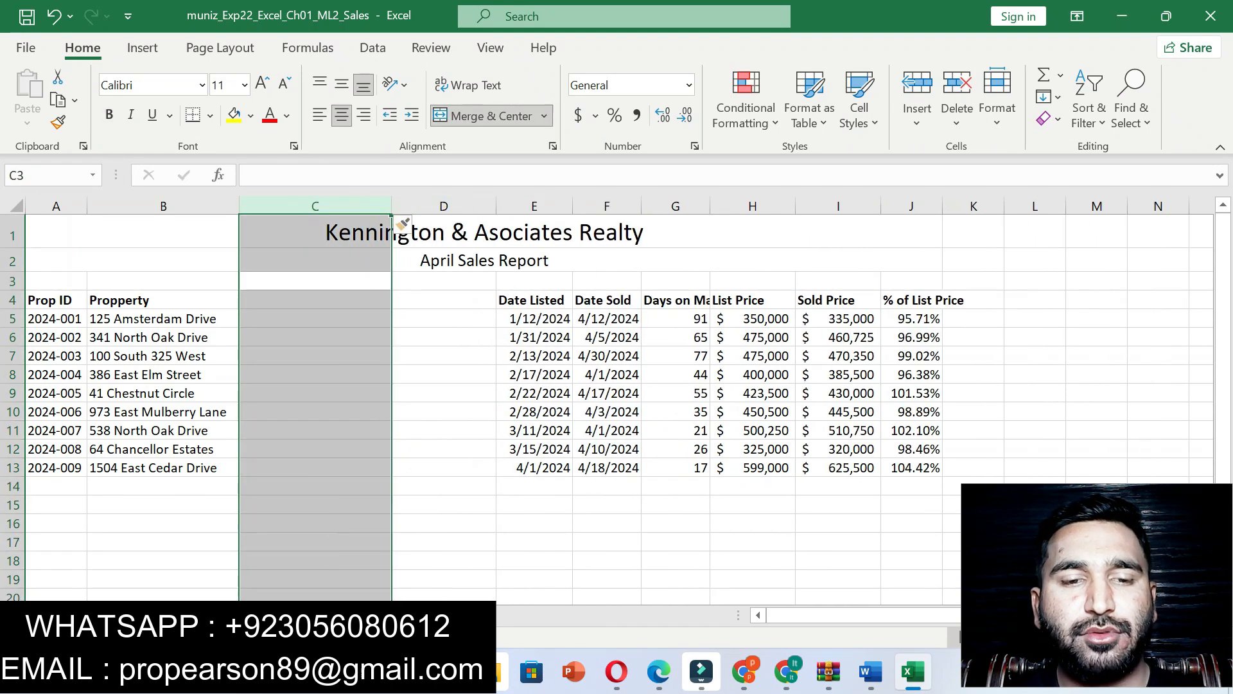
{"action": "key", "text": "ctrl+z"}
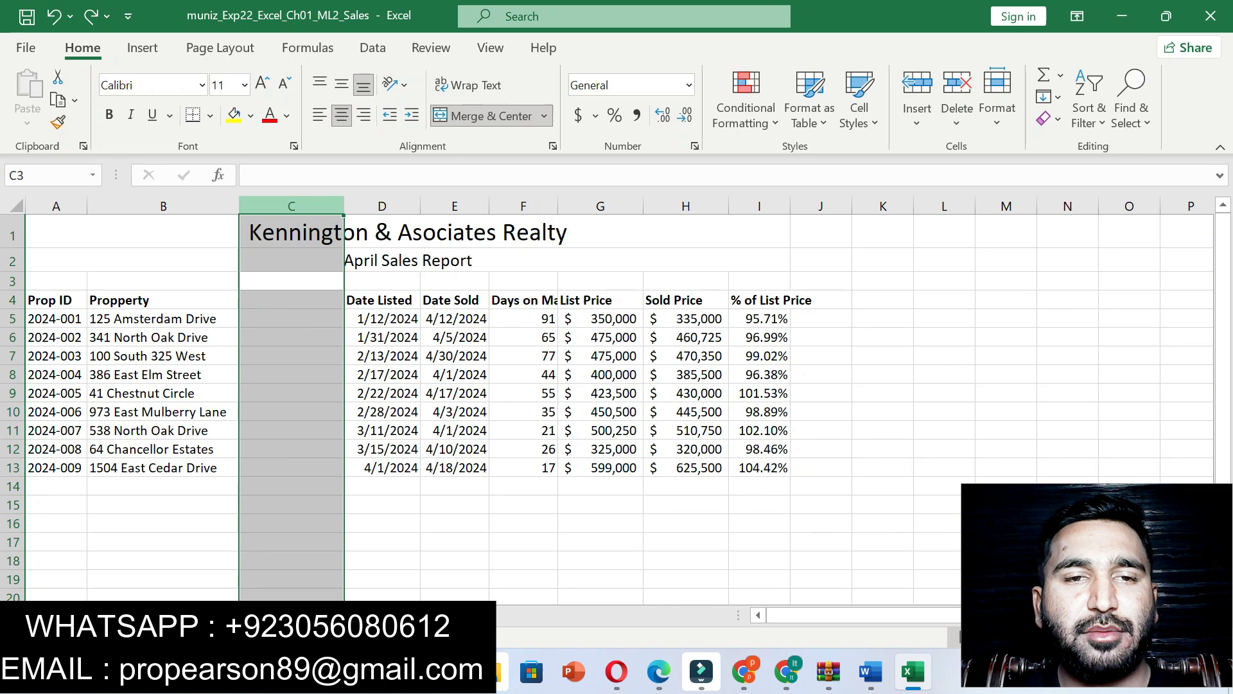
Delete the empty column C and autofit the width of the Days on Market column.
{"action": "right_click", "coordinate": [330, 207]}
{"action": "left_click", "coordinate": [381, 399]}
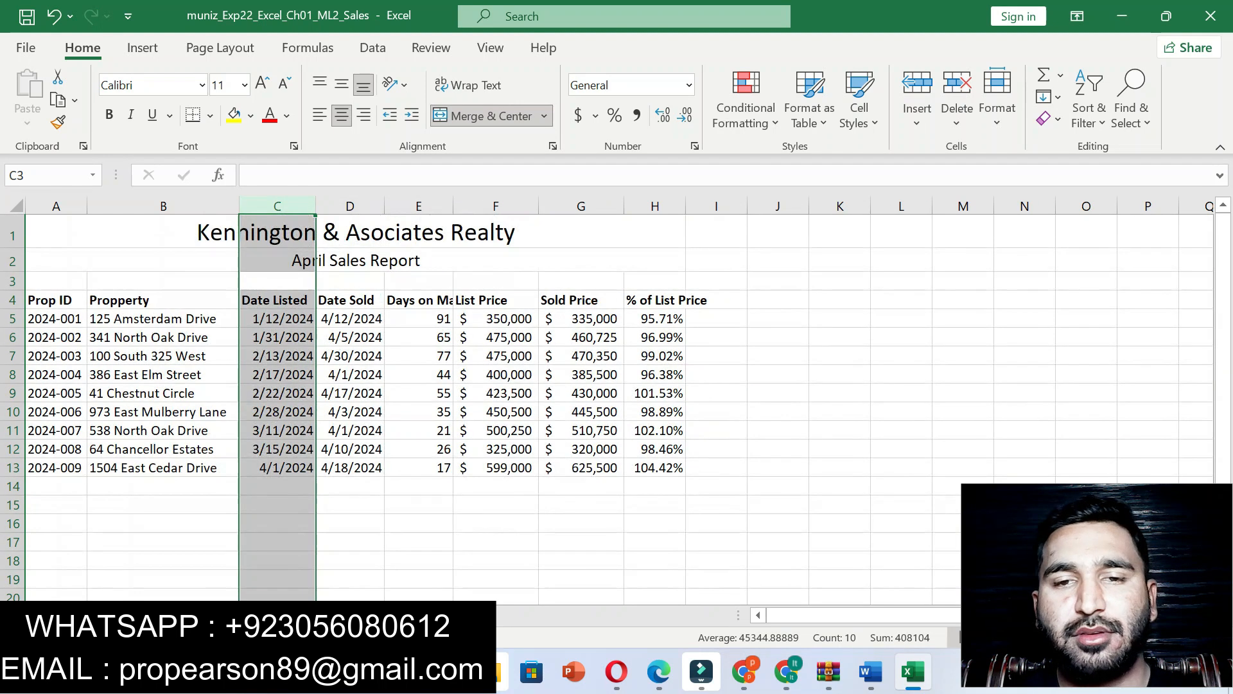
{"action": "left_click", "coordinate": [901, 355]}
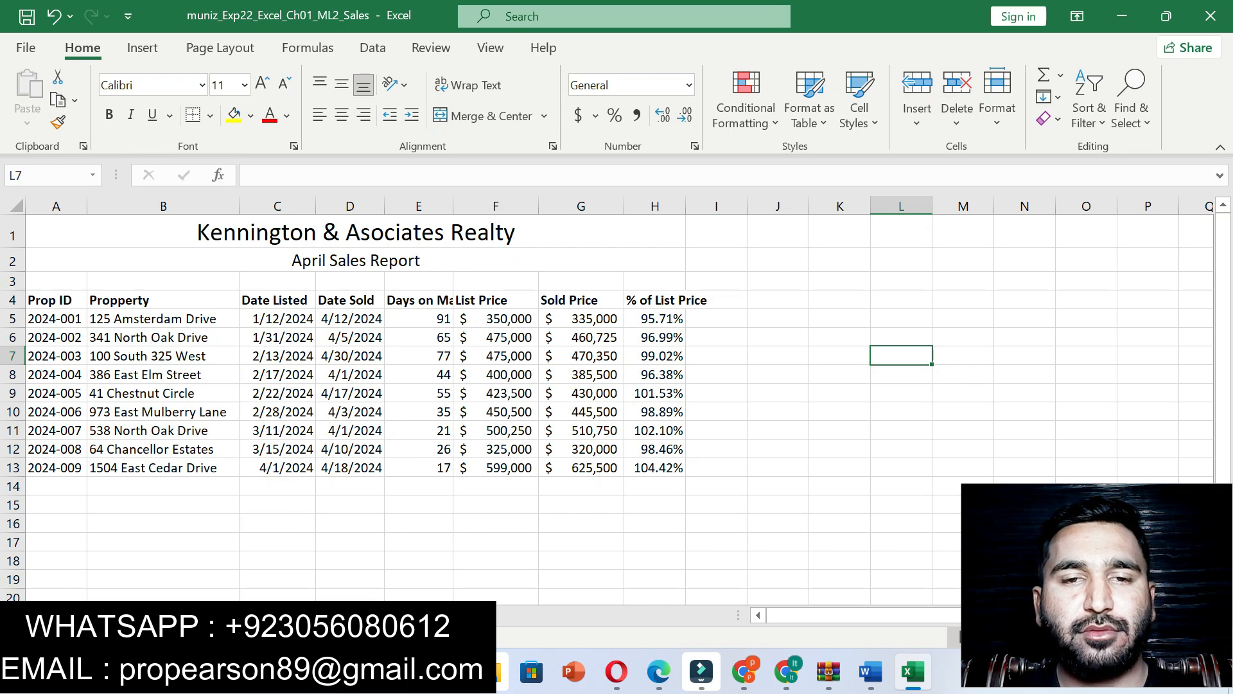
{"action": "double_click", "coordinate": [453, 205]}
{"action": "left_click", "coordinate": [685, 542]}
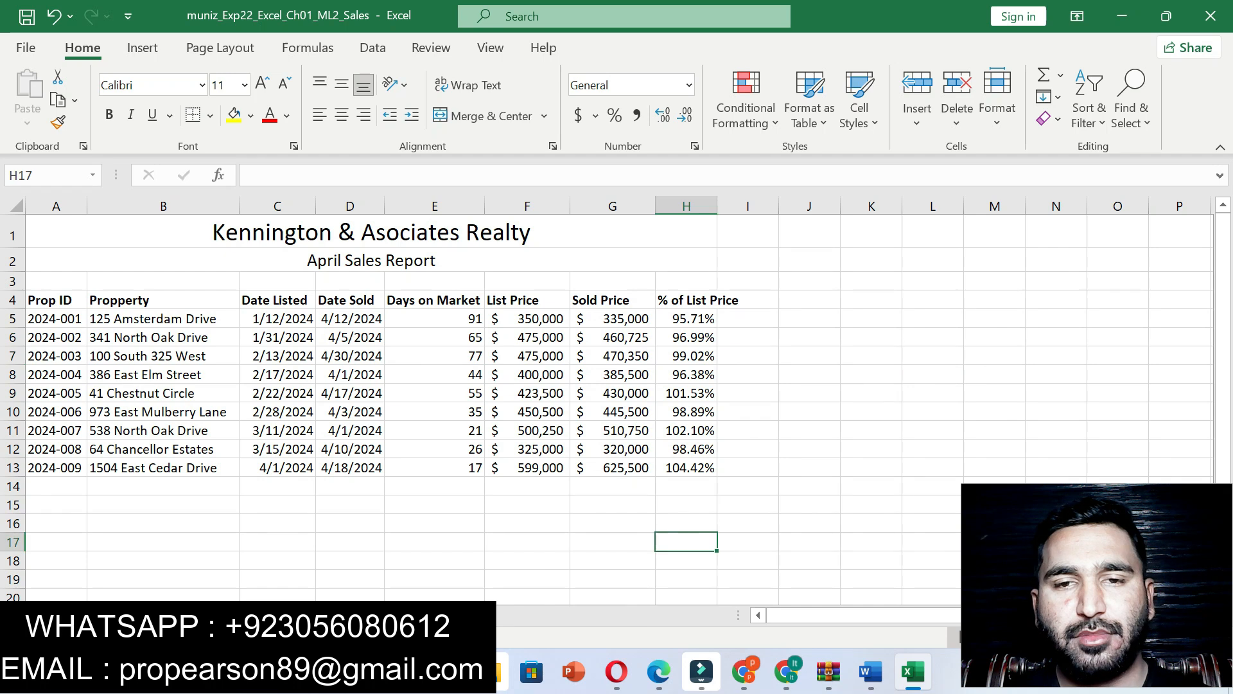
In the Word instructions, undo the highlighting of step 10 and highlight the text of step 11 in yellow.
{"action": "left_click", "coordinate": [871, 671]}
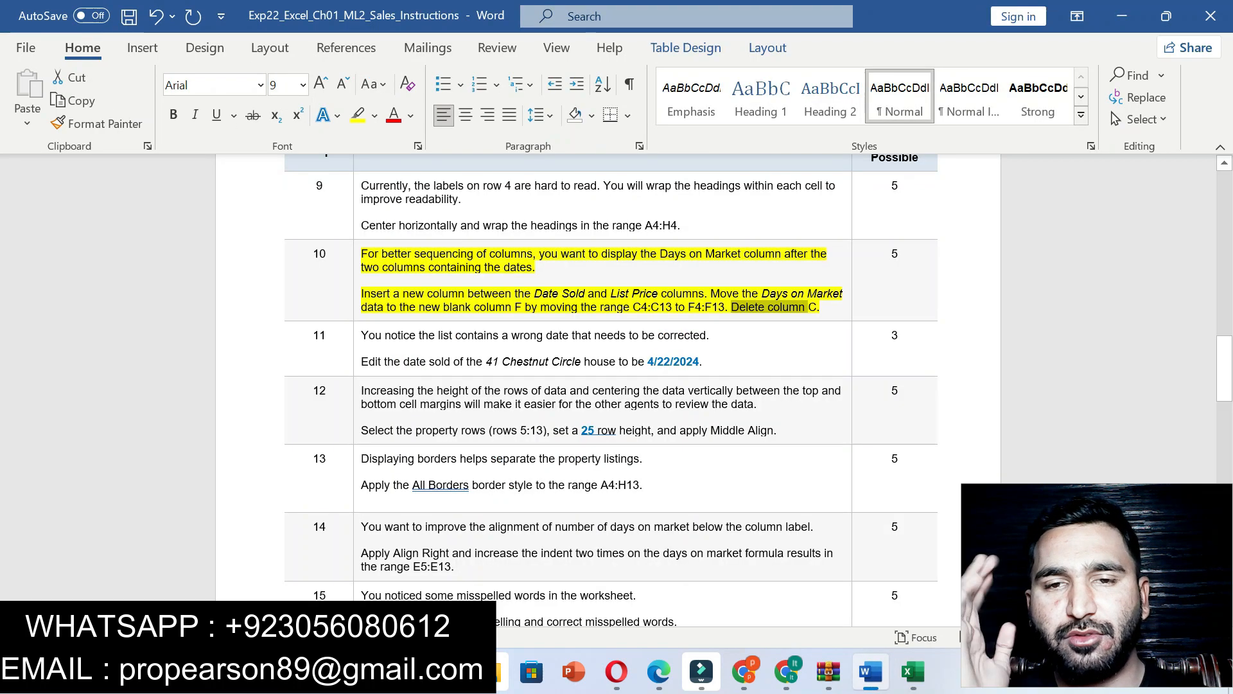
{"action": "key", "text": "ctrl+z"}
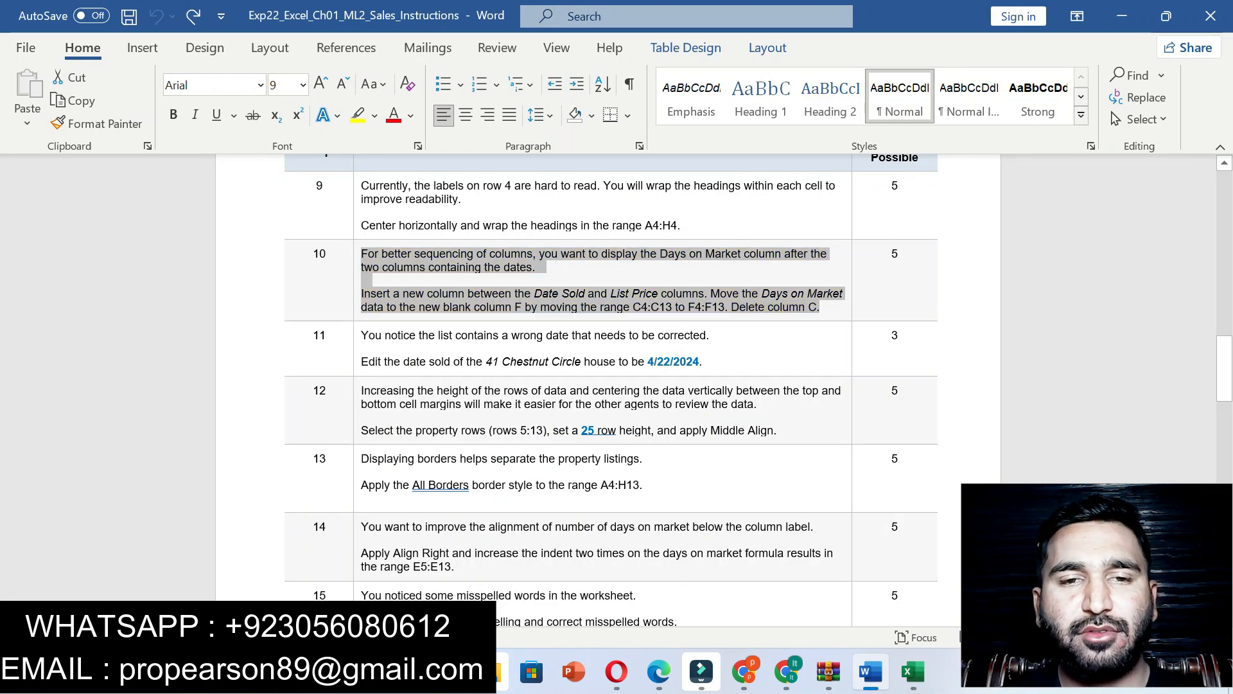
{"action": "left_click", "coordinate": [361, 335]}
{"action": "left_click_drag", "start_coordinate": [361, 336], "coordinate": [835, 347]}
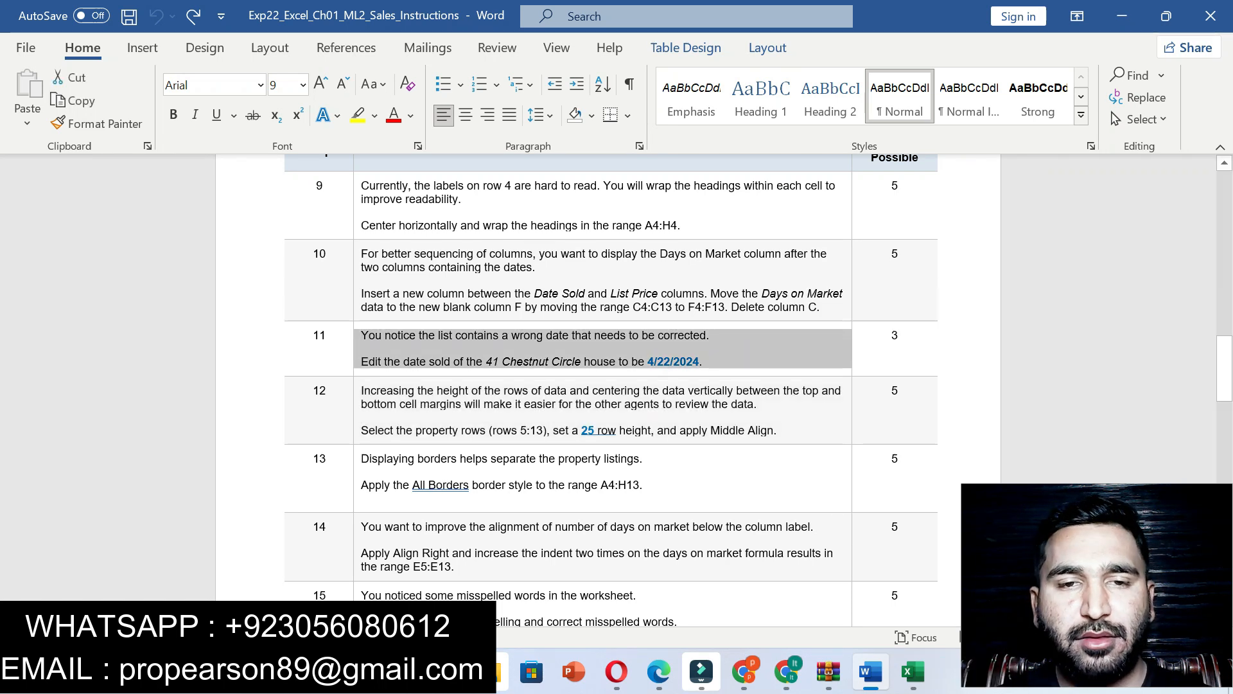
{"action": "left_click_drag", "start_coordinate": [361, 335], "coordinate": [704, 361]}
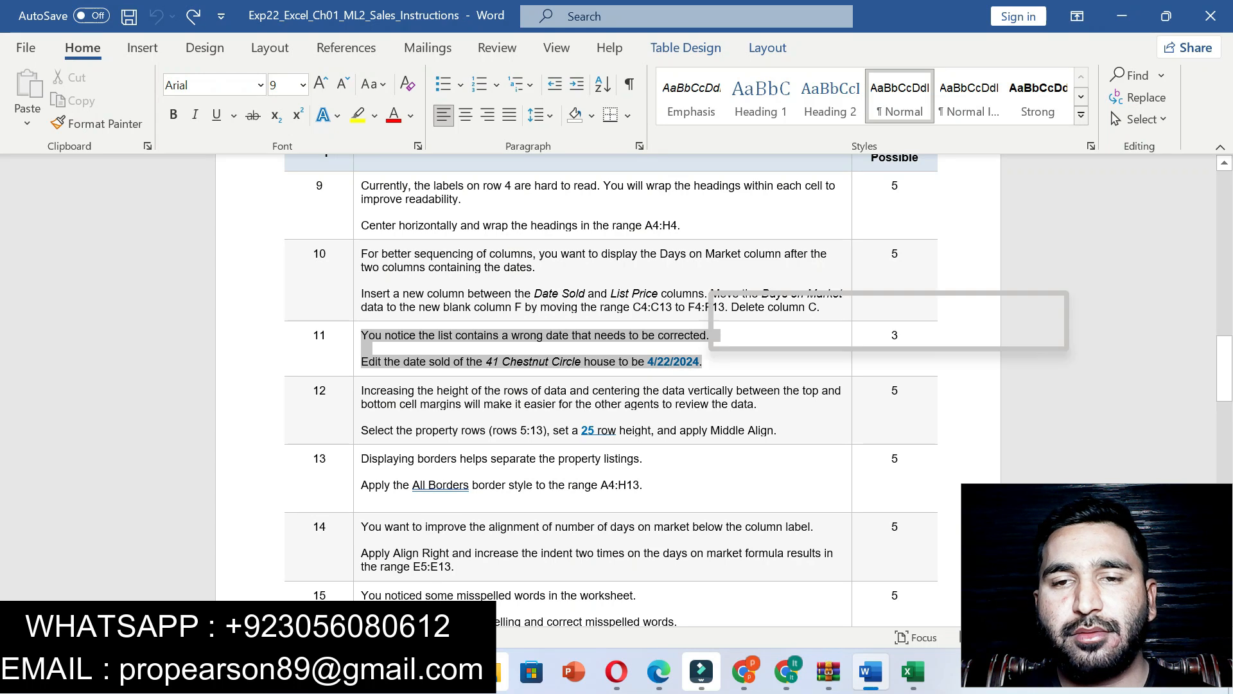
{"action": "left_click", "coordinate": [783, 333]}
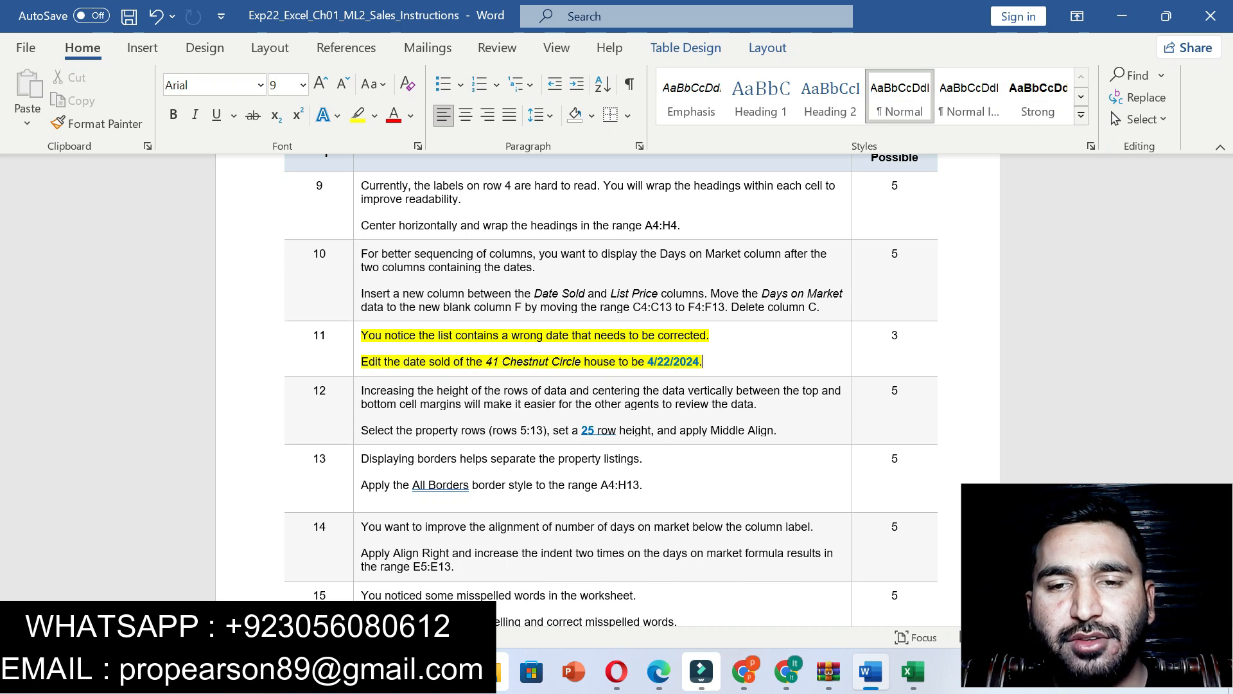
Review the step 11 date sold correction for 41 Chestnut Circle in Word and compare it with the Excel worksheet.
{"action": "left_click_drag", "start_coordinate": [648, 362], "coordinate": [698, 361]}
{"action": "key", "text": "ctrl+c"}
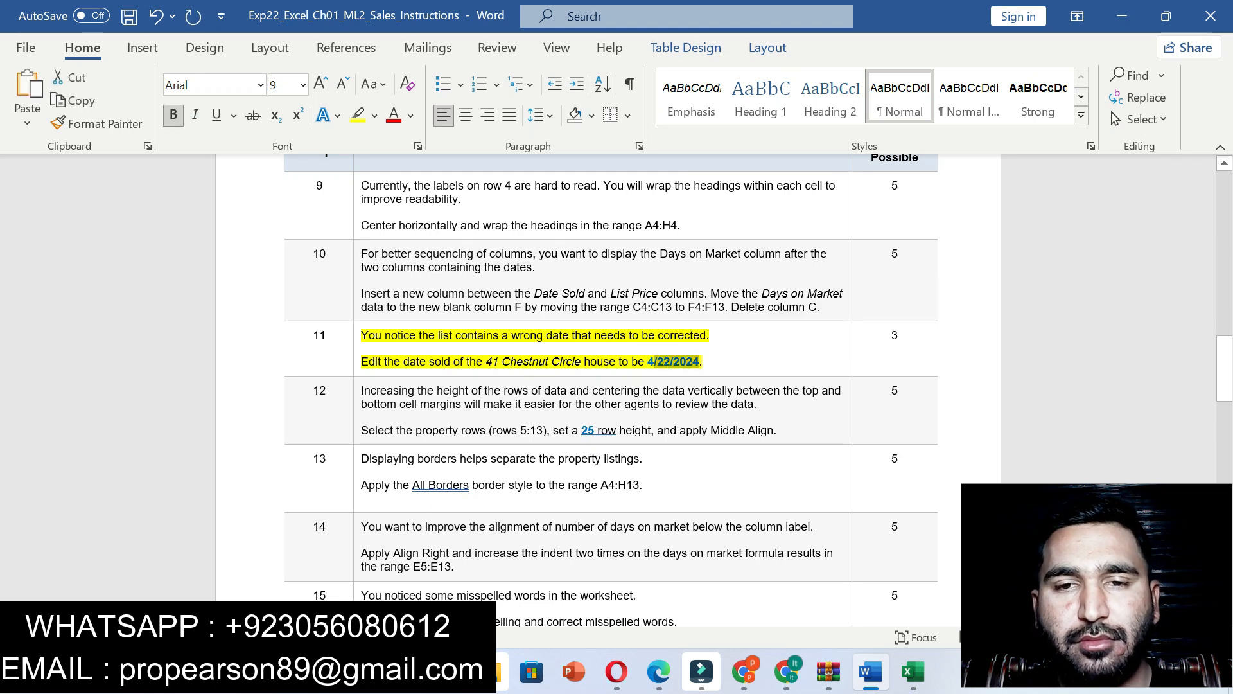
{"action": "double_click", "coordinate": [650, 362]}
{"action": "left_click_drag", "start_coordinate": [654, 361], "coordinate": [699, 362]}
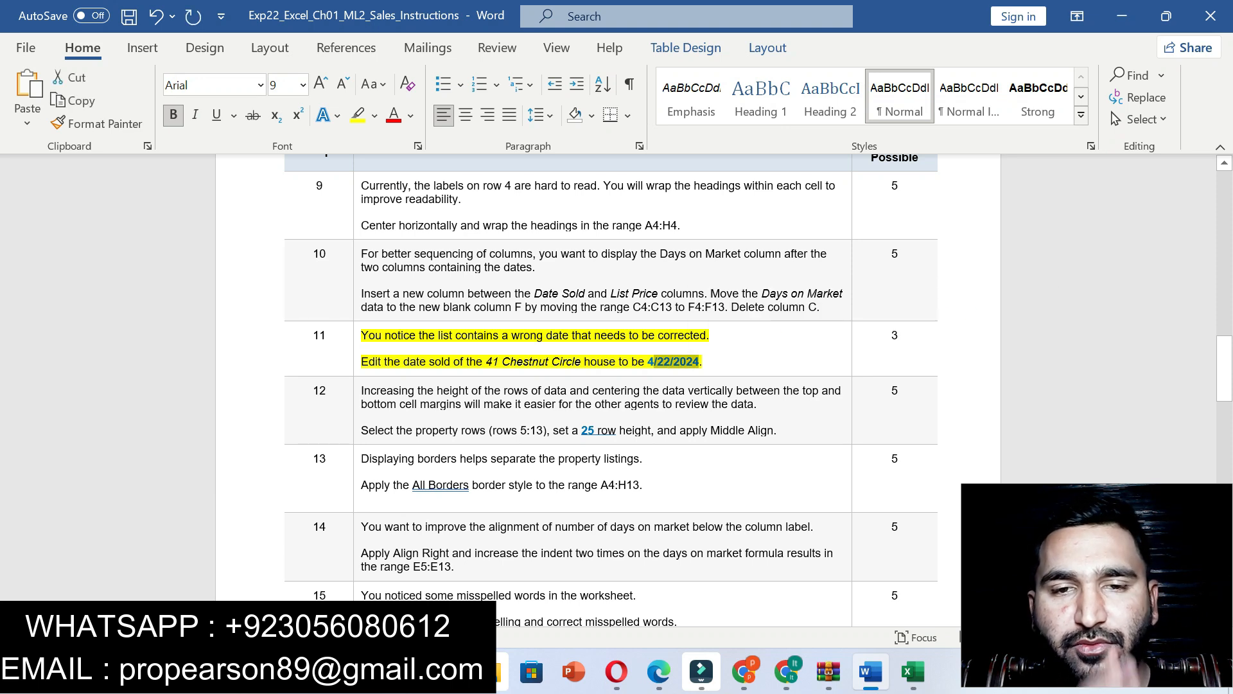
{"action": "left_click_drag", "start_coordinate": [384, 361], "coordinate": [699, 361]}
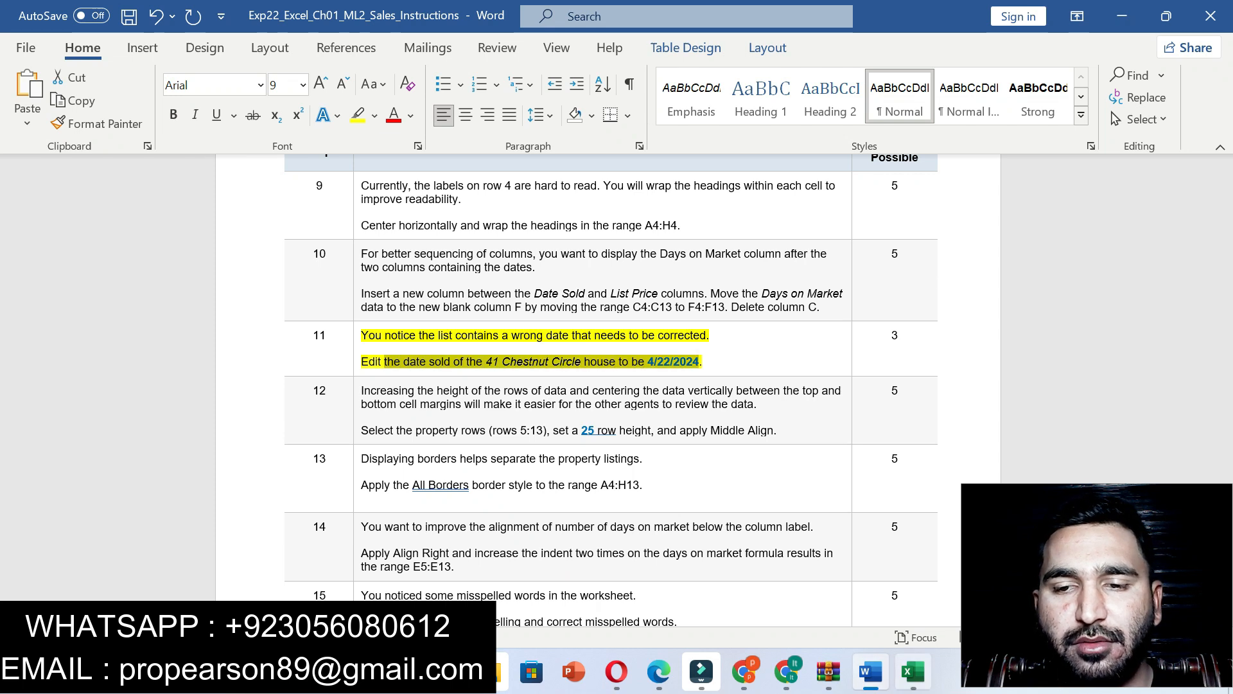
{"action": "left_click", "coordinate": [912, 672]}
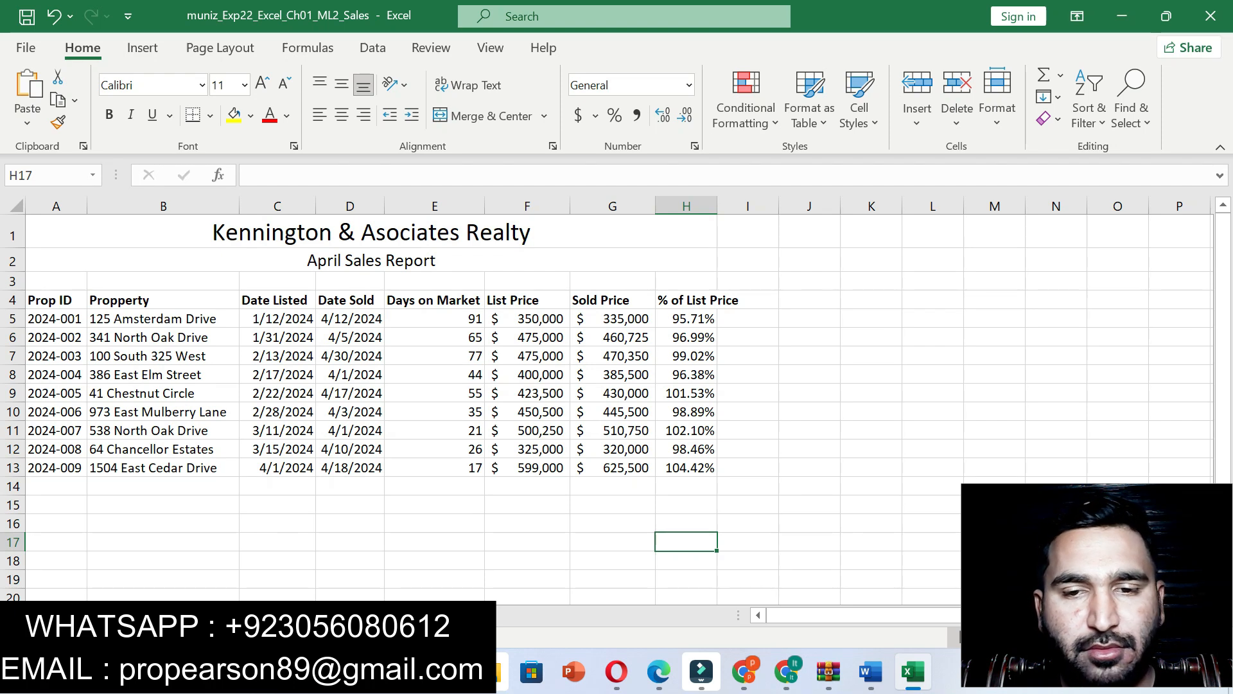
{"action": "left_click", "coordinate": [870, 671]}
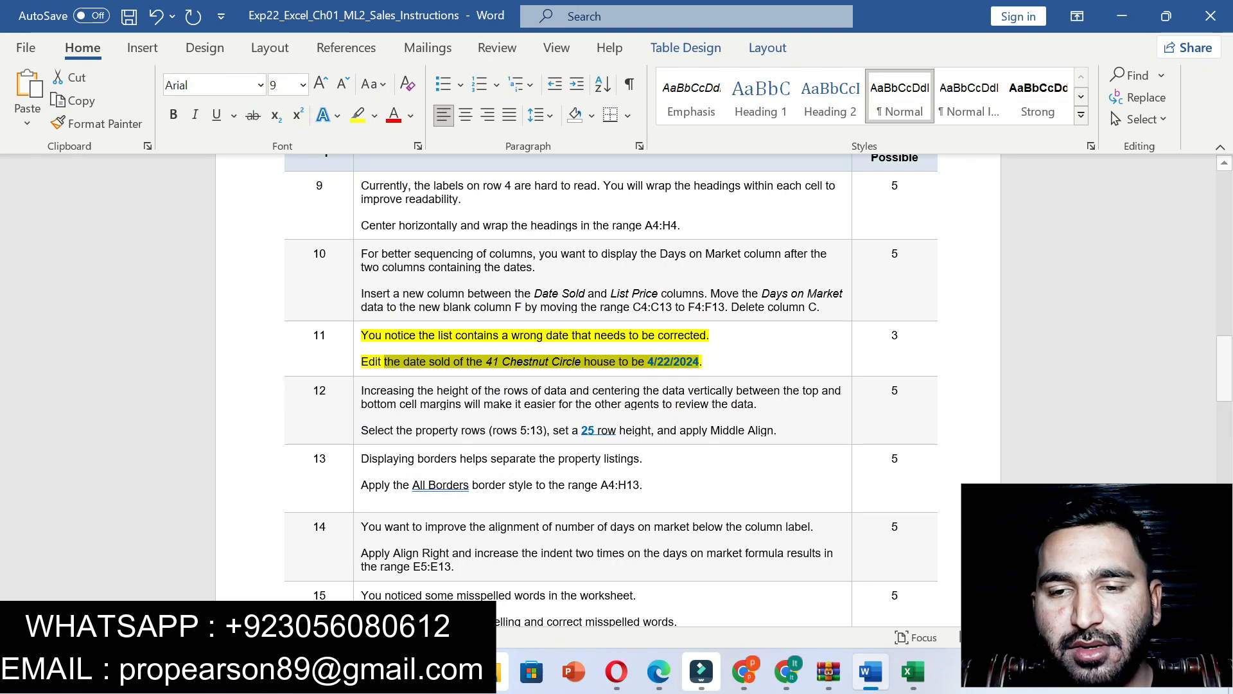
In the Excel worksheet, set the date sold of 41 Chestnut Circle in cell D9 to 4/22/2024, copied from the Word instructions.
{"action": "left_click", "coordinate": [912, 671]}
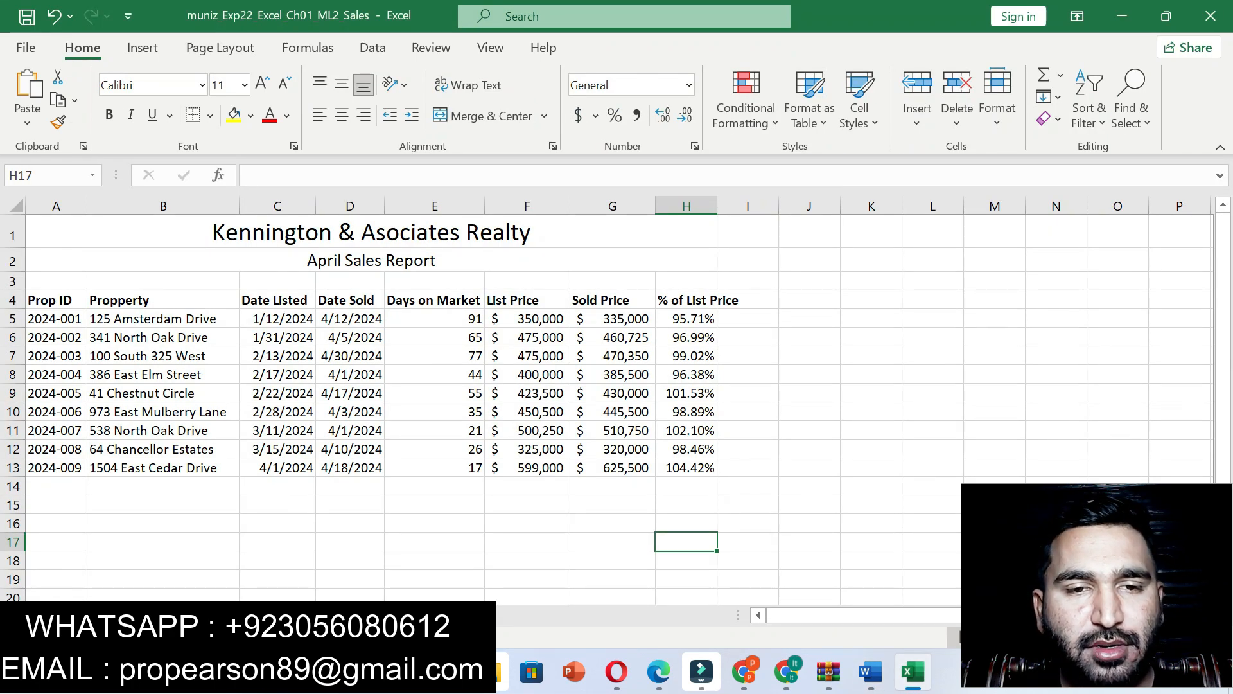
{"action": "left_click", "coordinate": [163, 393]}
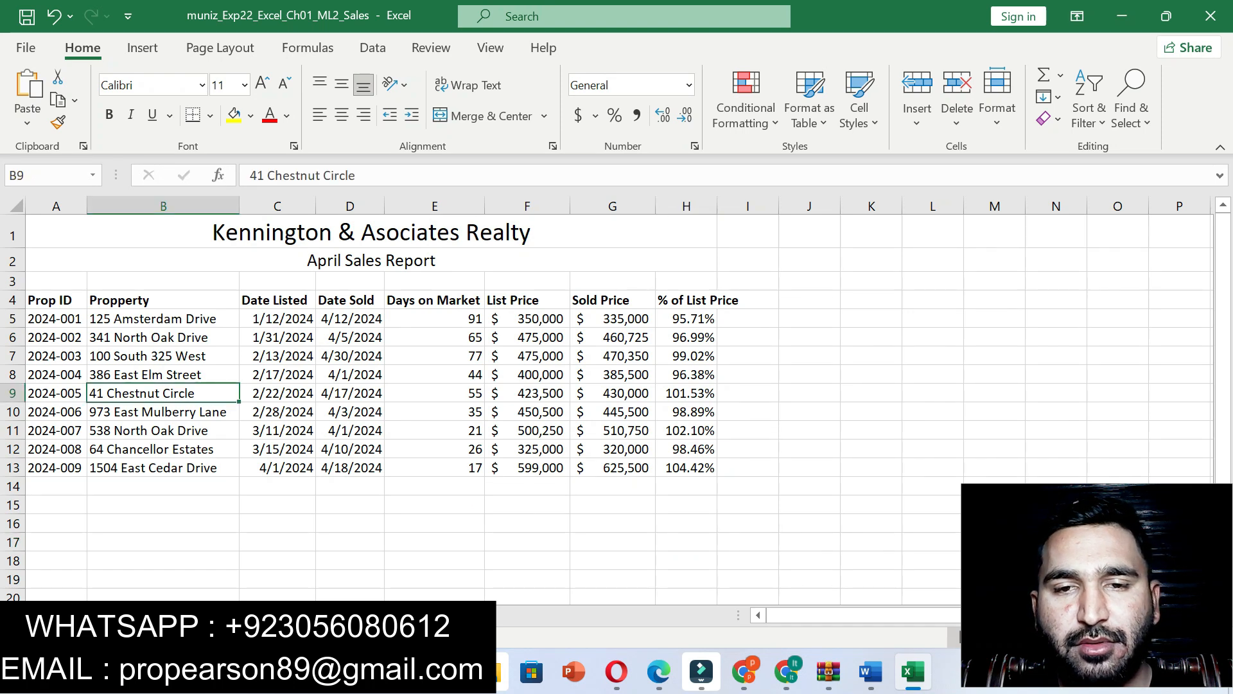
{"action": "left_click", "coordinate": [870, 671]}
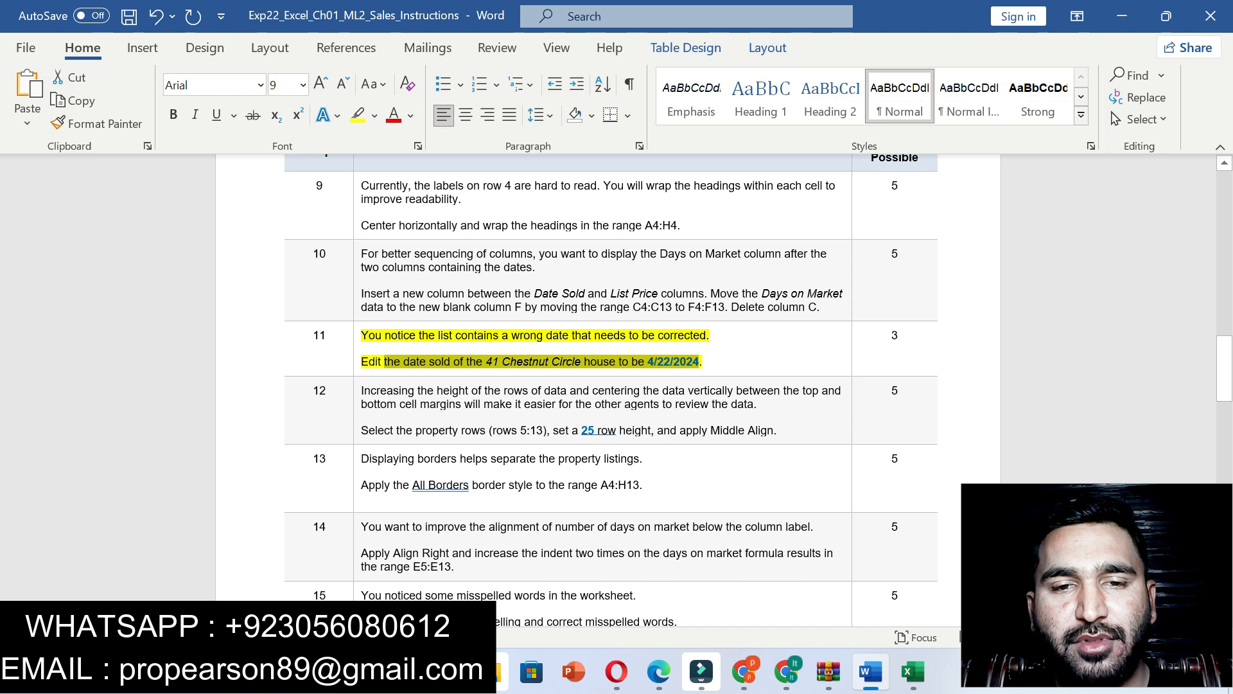
{"action": "left_click", "coordinate": [913, 671]}
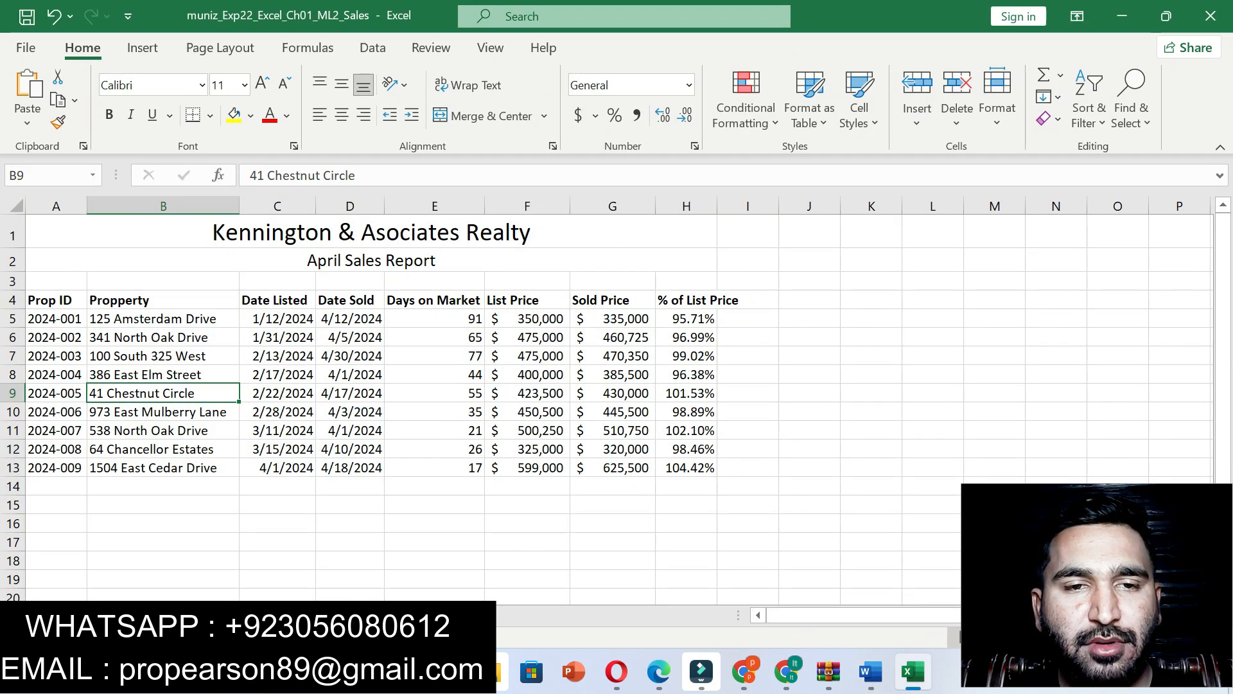
{"action": "left_click", "coordinate": [350, 393]}
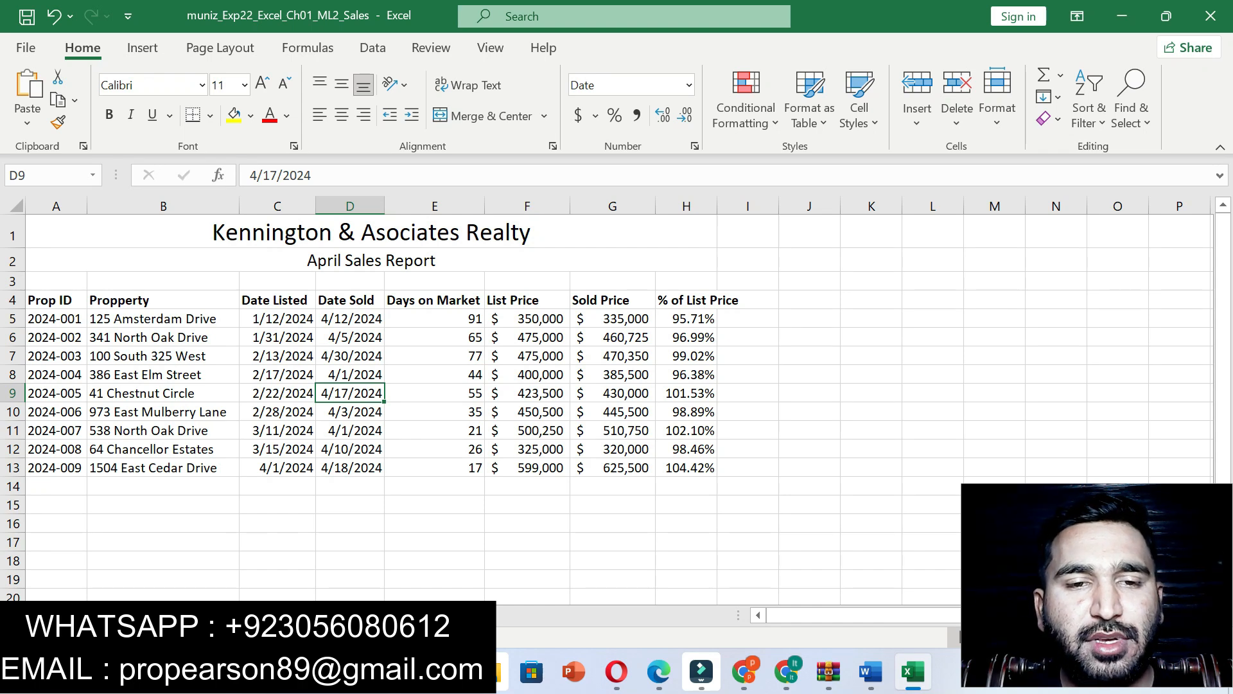
{"action": "type", "text": "/22/2024"}
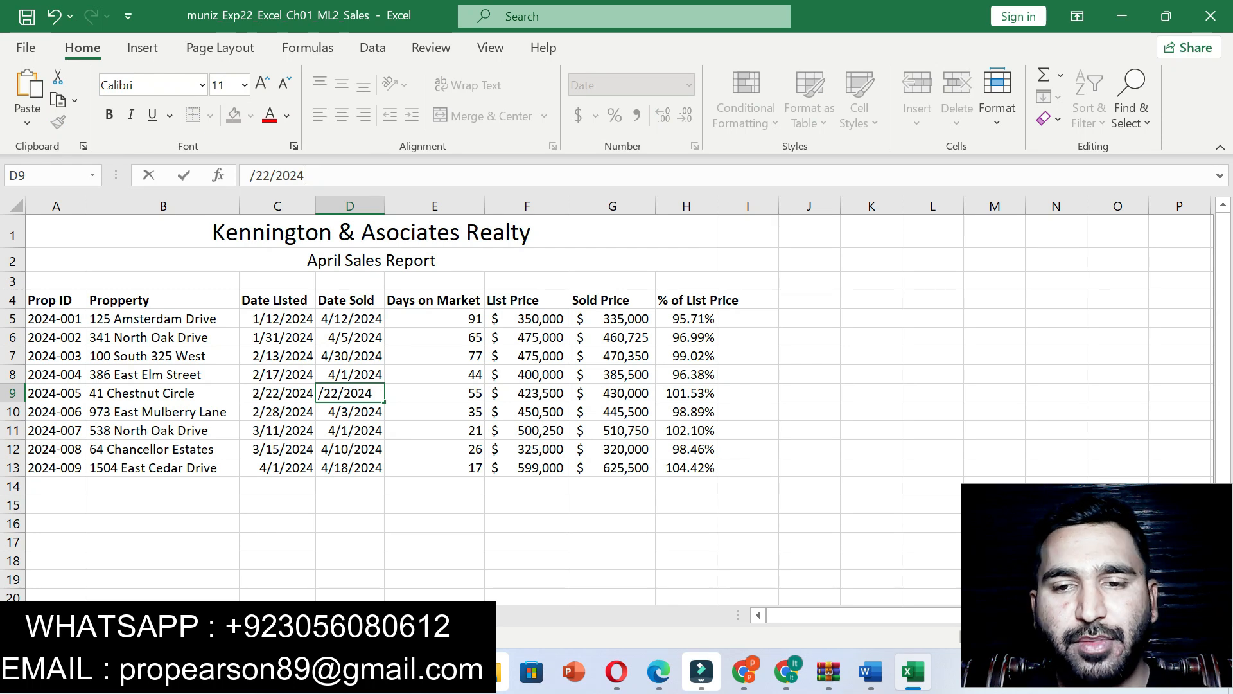
{"action": "left_click", "coordinate": [871, 671]}
{"action": "left_click_drag", "start_coordinate": [647, 361], "coordinate": [700, 360]}
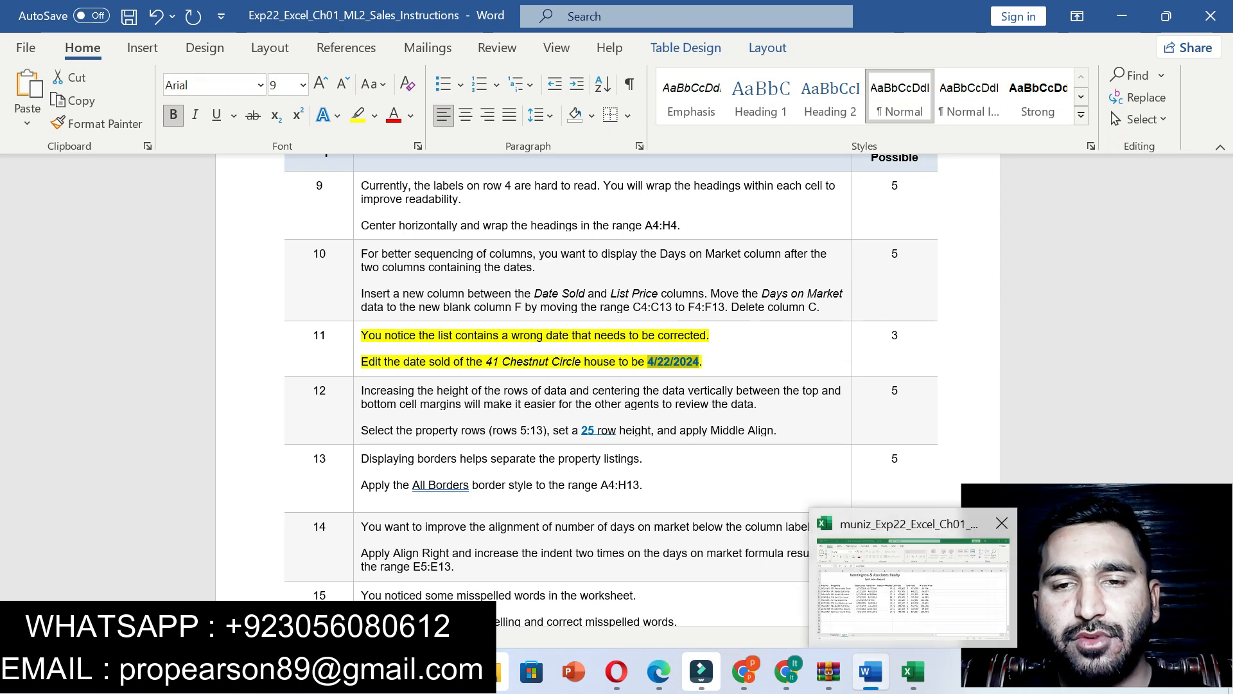
{"action": "left_click", "coordinate": [912, 671]}
{"action": "key", "text": "shift+Home"}
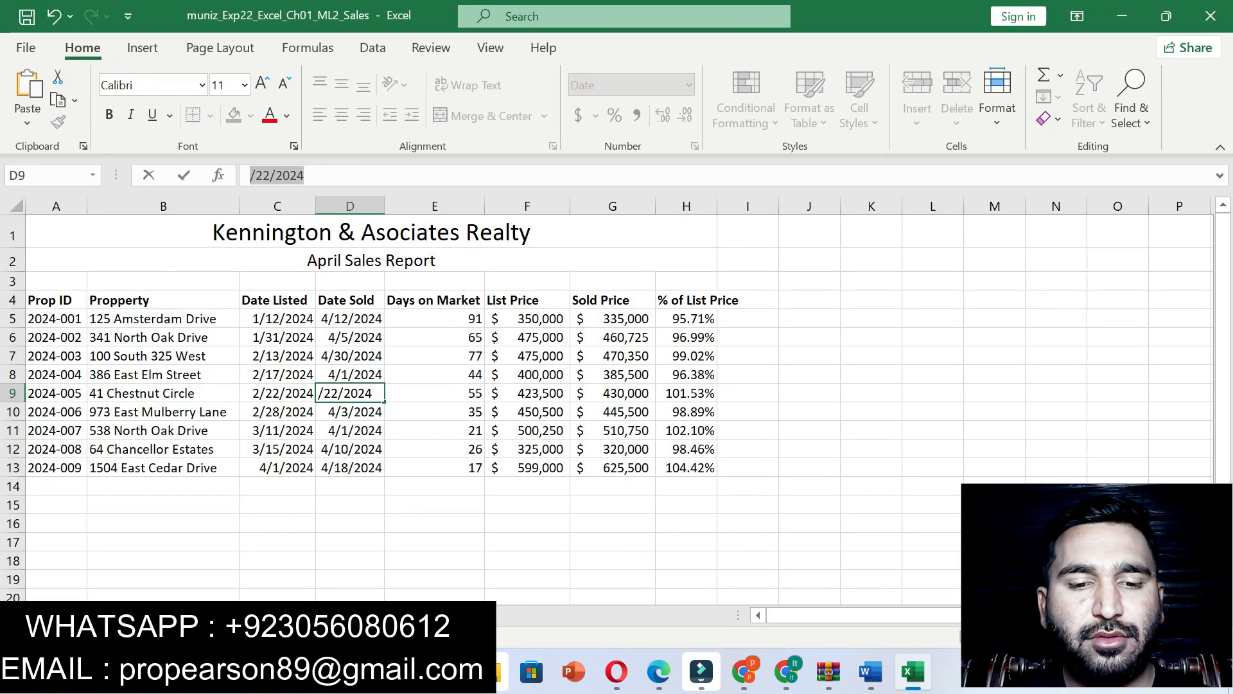
{"action": "key", "text": "ctrl+v"}
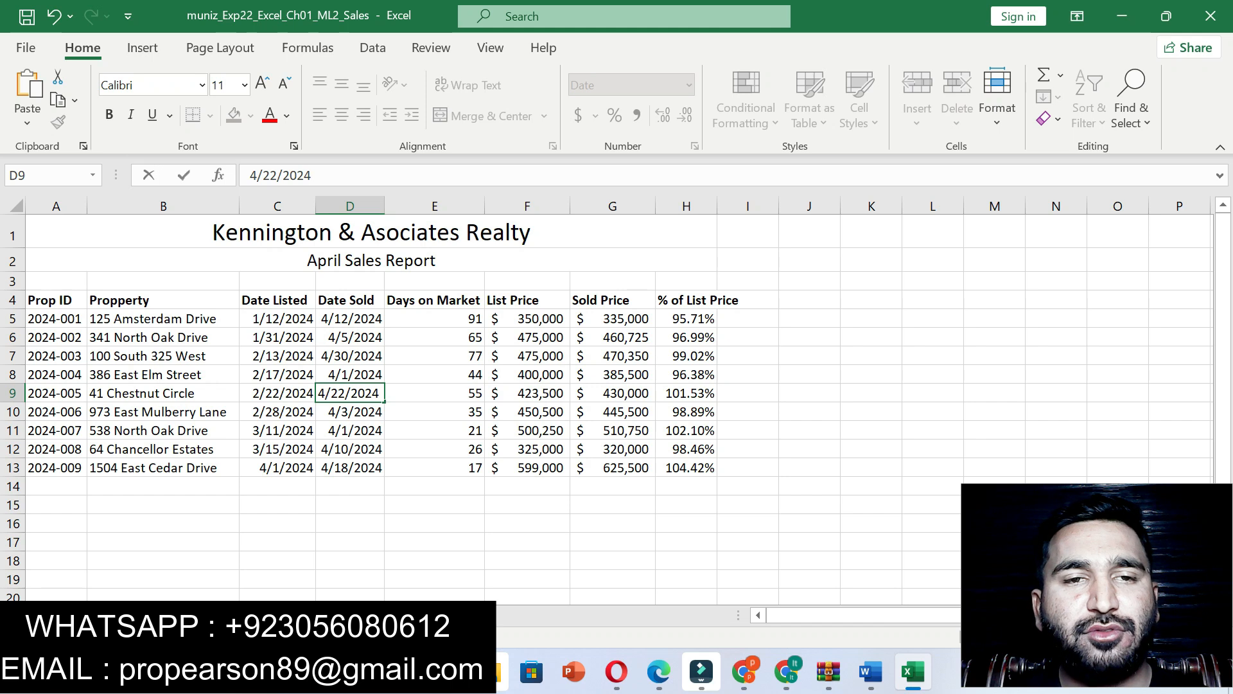
{"action": "key", "text": "Return"}
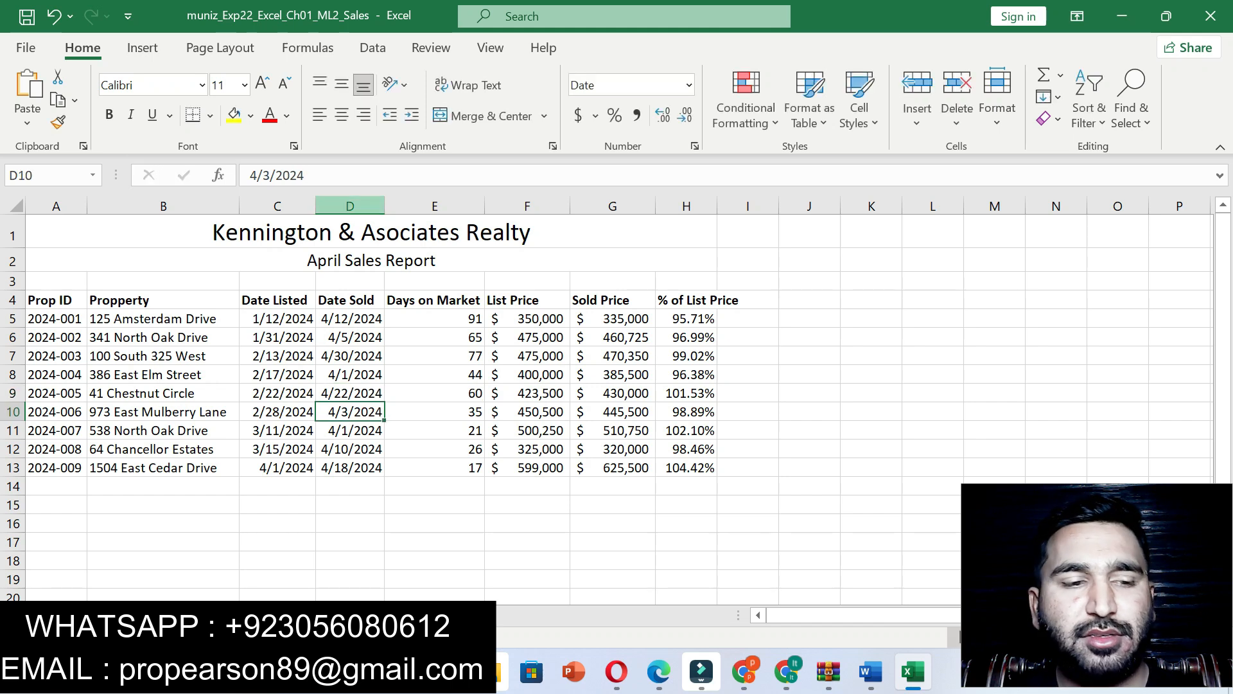
In the Word instructions, undo the highlighting of step 11 and highlight the text of step 12 in yellow.
{"action": "left_click", "coordinate": [870, 672]}
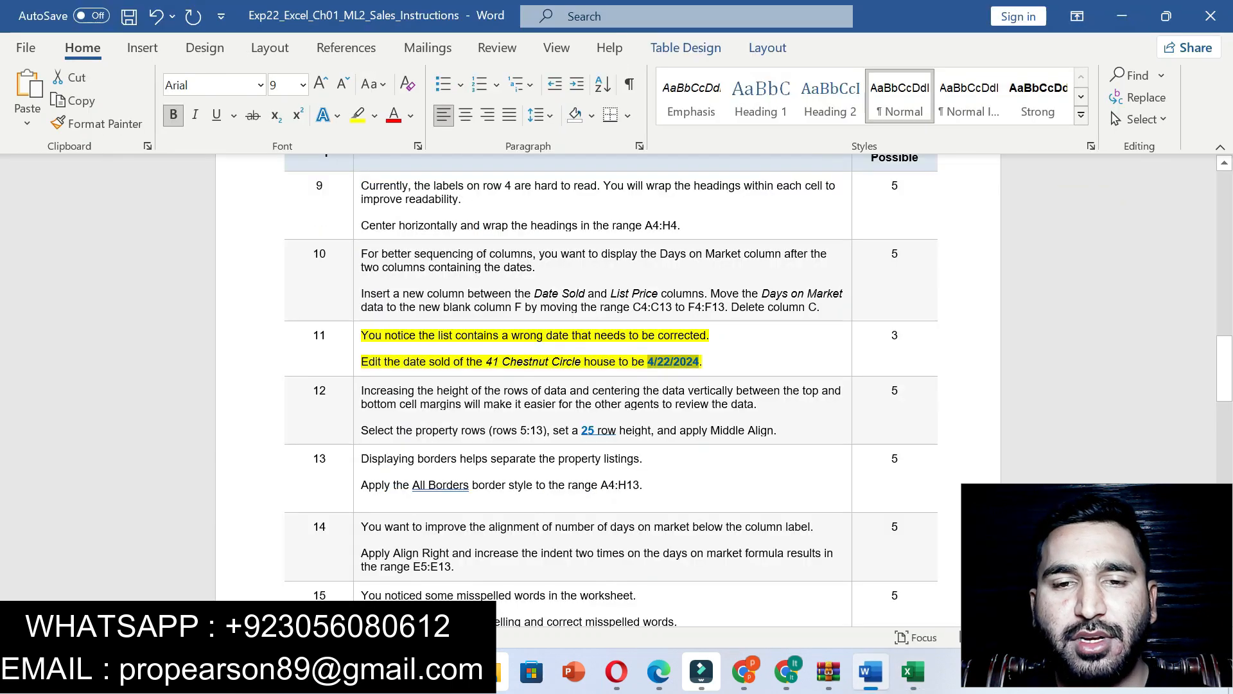
{"action": "key", "text": "ctrl+z"}
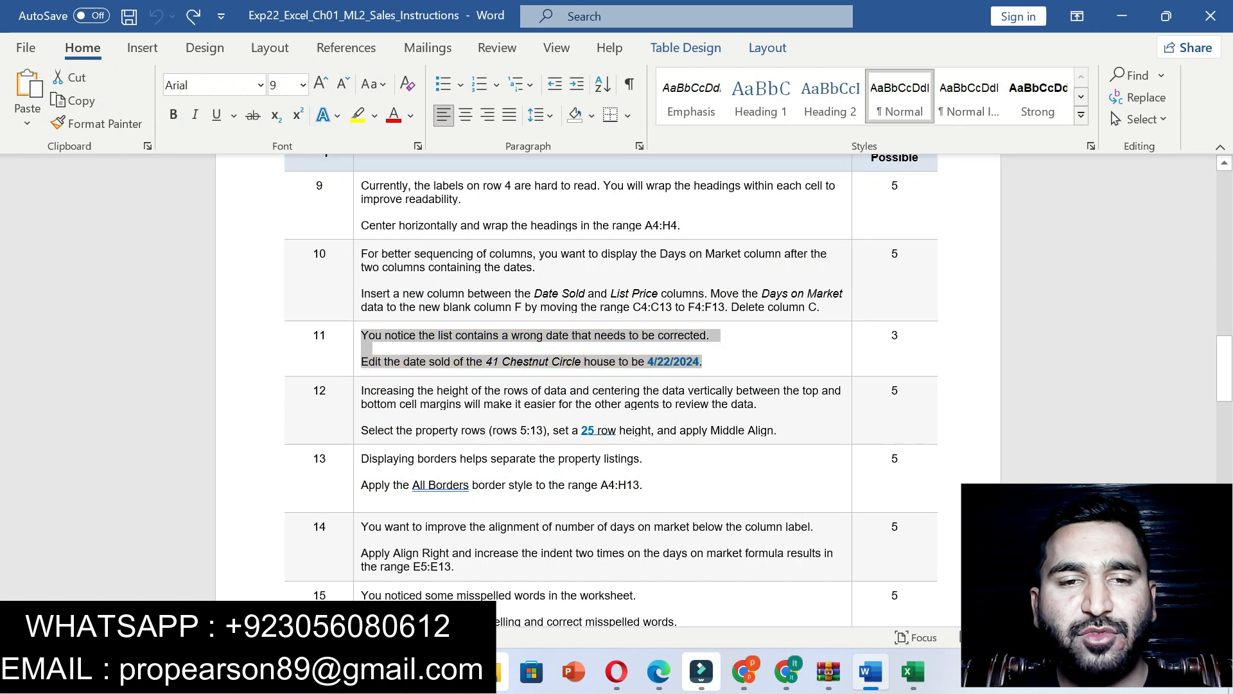
{"action": "left_click_drag", "start_coordinate": [362, 390], "coordinate": [782, 431]}
{"action": "left_click", "coordinate": [874, 397]}
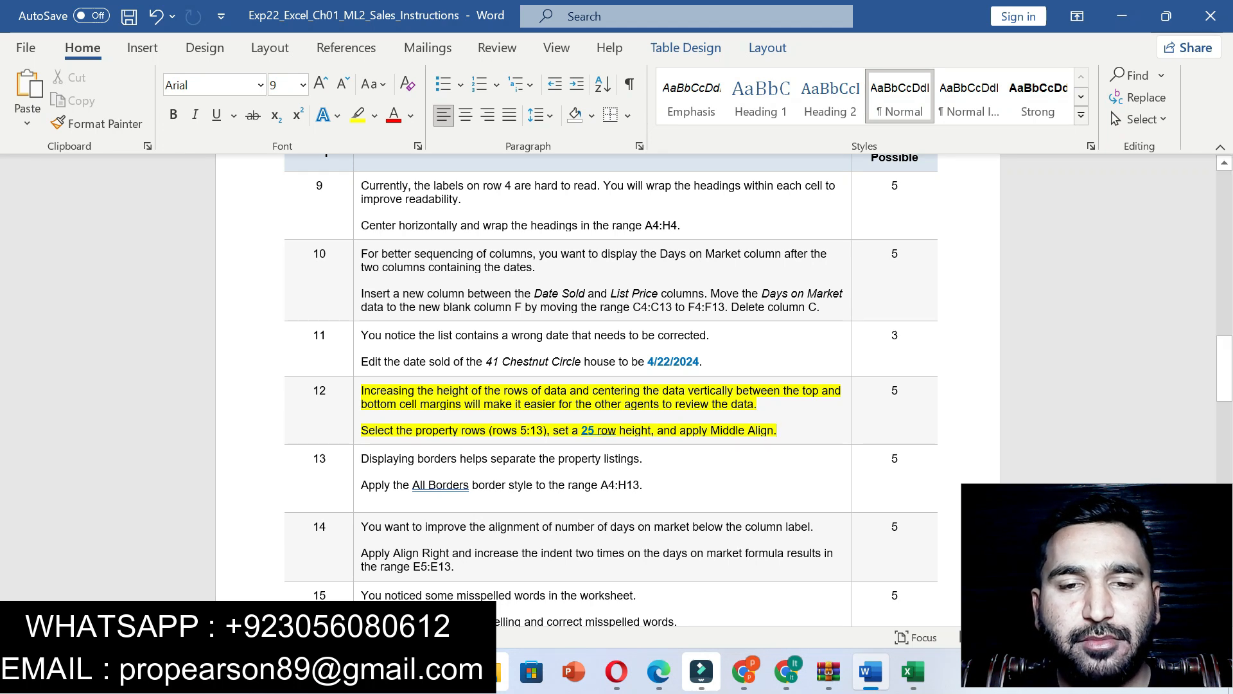
Set the height of the property rows 5:13 in Excel to 25, as given in step 12 of the Word instructions.
{"action": "left_click_drag", "start_coordinate": [520, 430], "coordinate": [543, 429]}
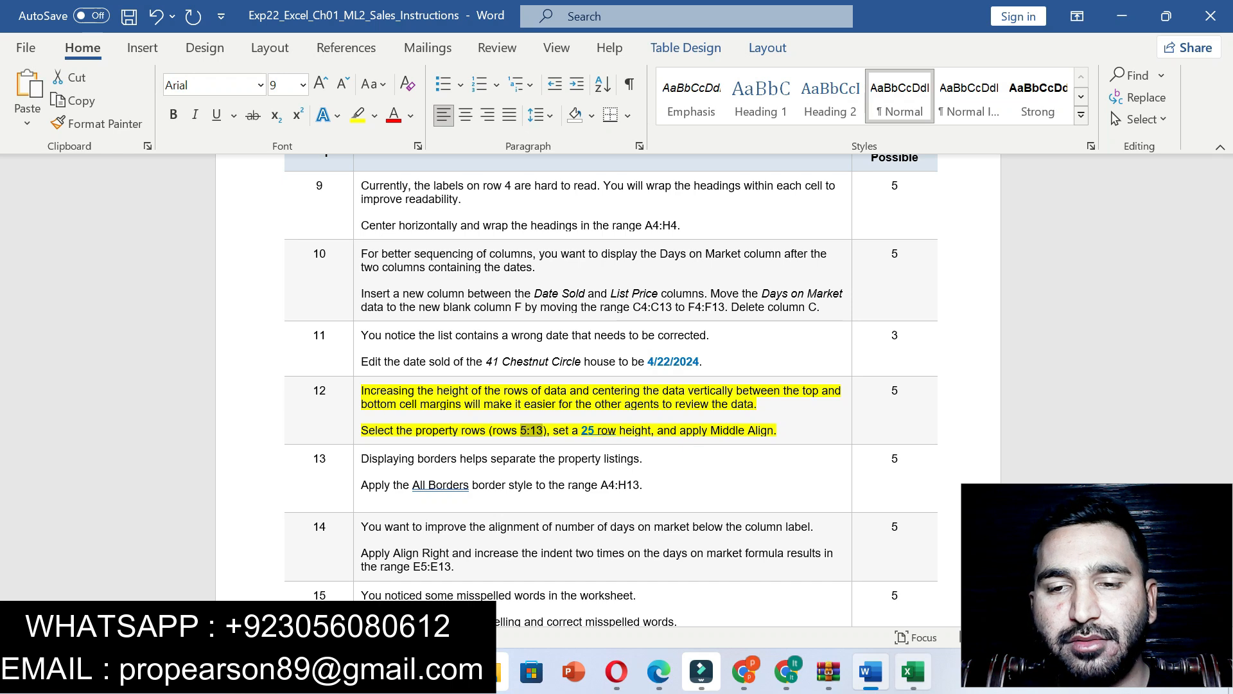
{"action": "left_click", "coordinate": [913, 671]}
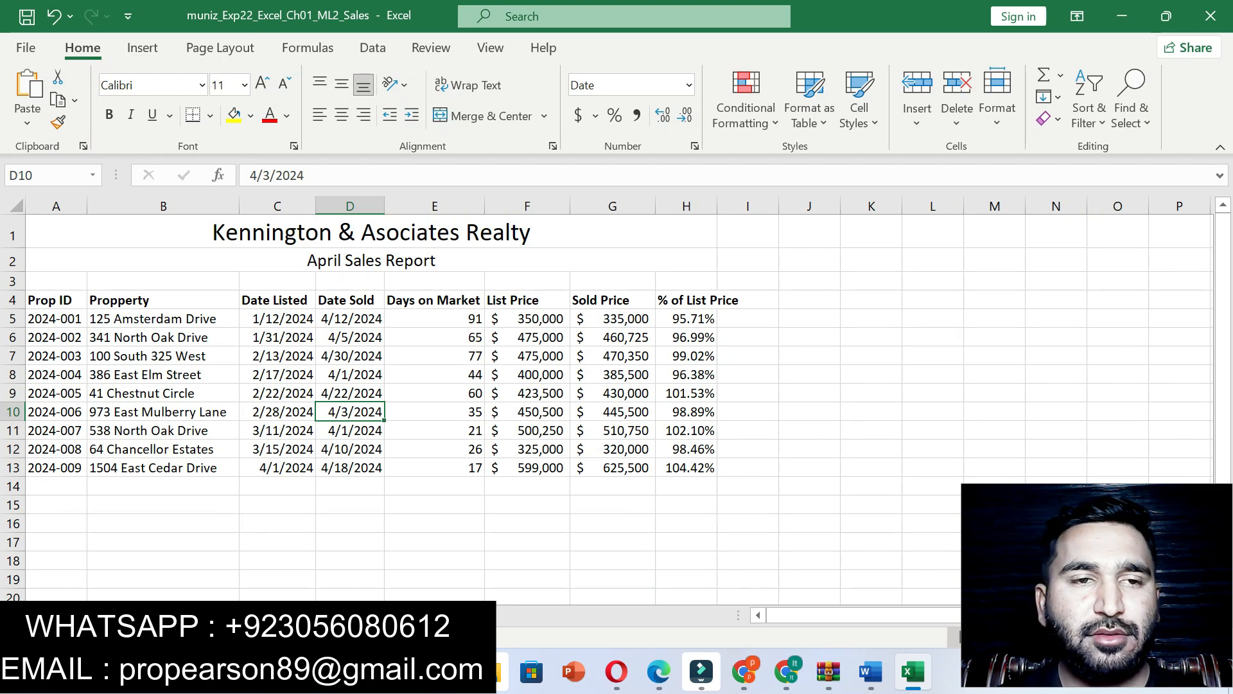
{"action": "left_click", "coordinate": [46, 175]}
{"action": "type", "text": "5:13"}
{"action": "key", "text": "Return"}
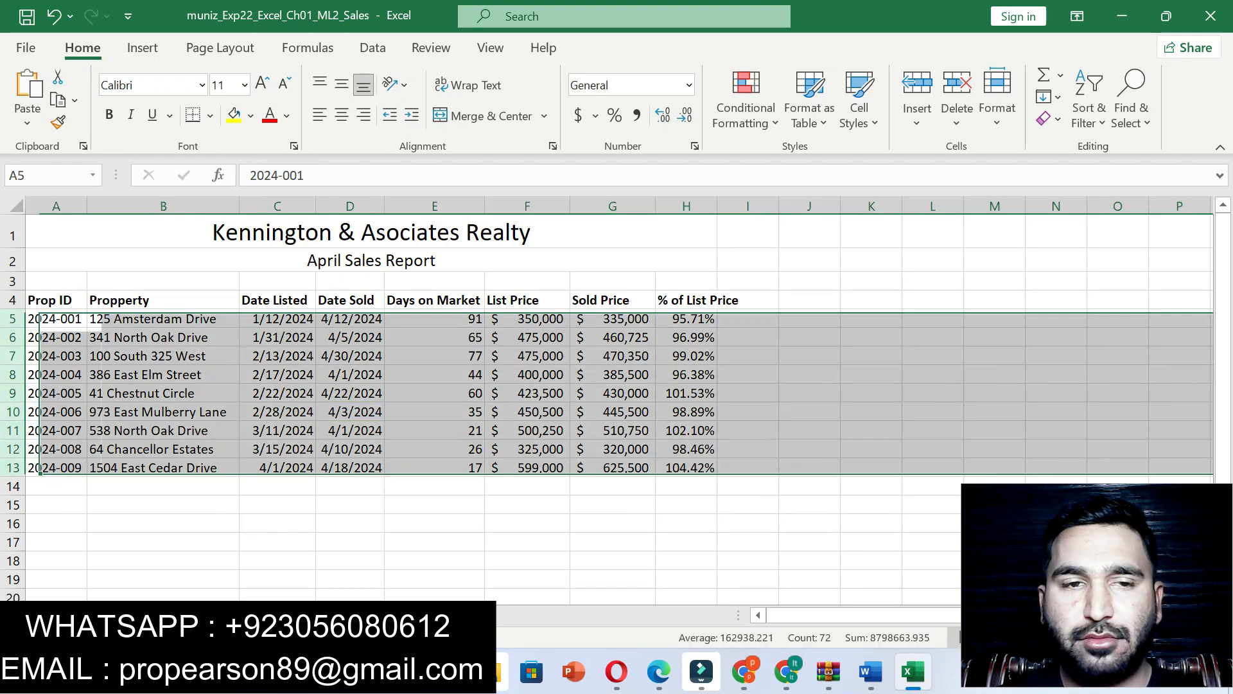
{"action": "right_click", "coordinate": [876, 385]}
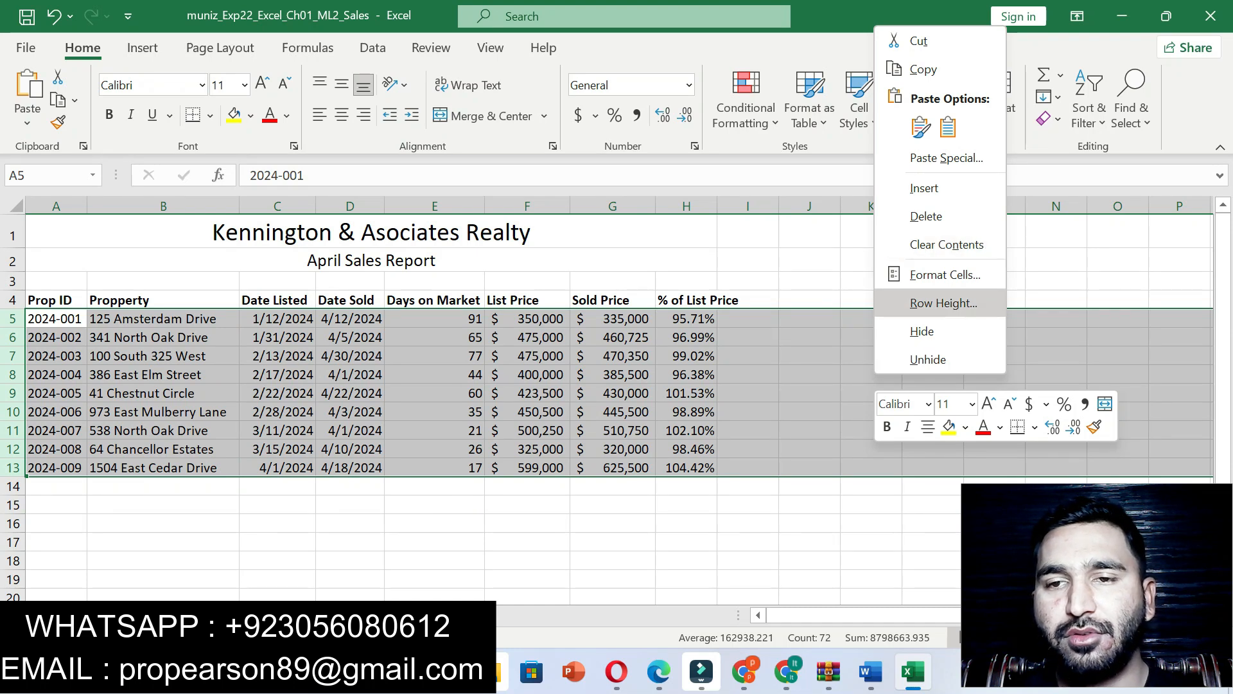
{"action": "left_click", "coordinate": [943, 303]}
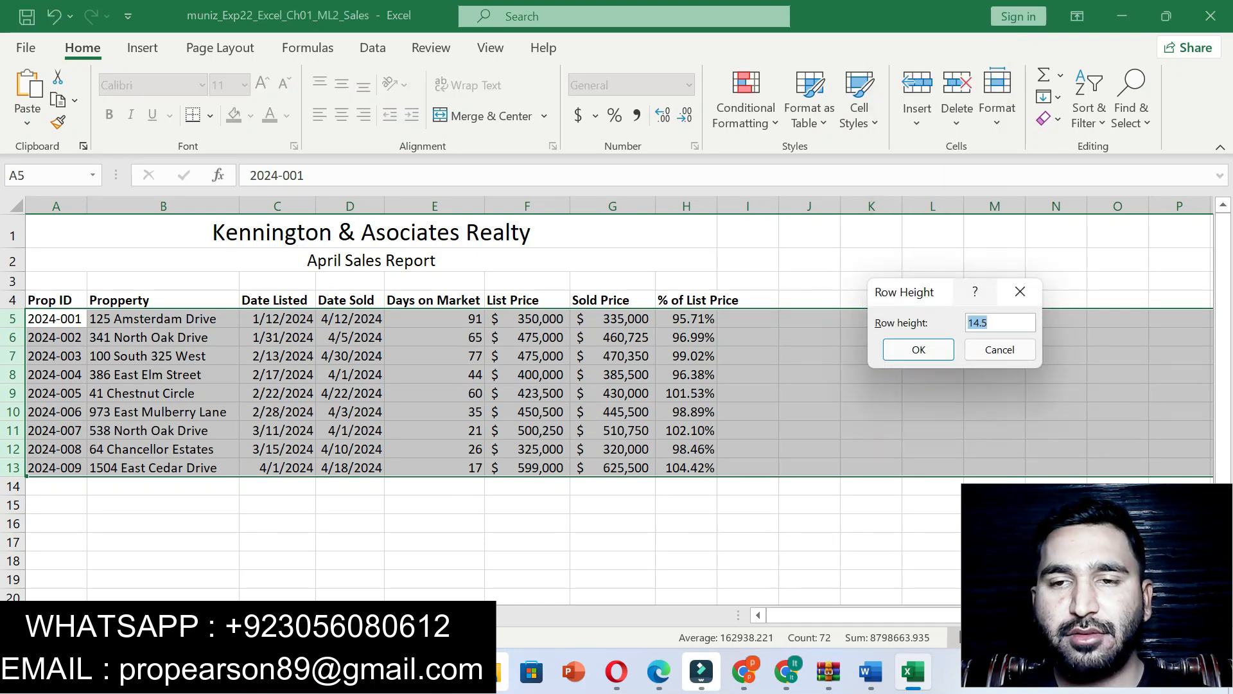
{"action": "left_click", "coordinate": [870, 671]}
{"action": "left_click_drag", "start_coordinate": [581, 431], "coordinate": [594, 430]}
{"action": "left_click", "coordinate": [913, 671]}
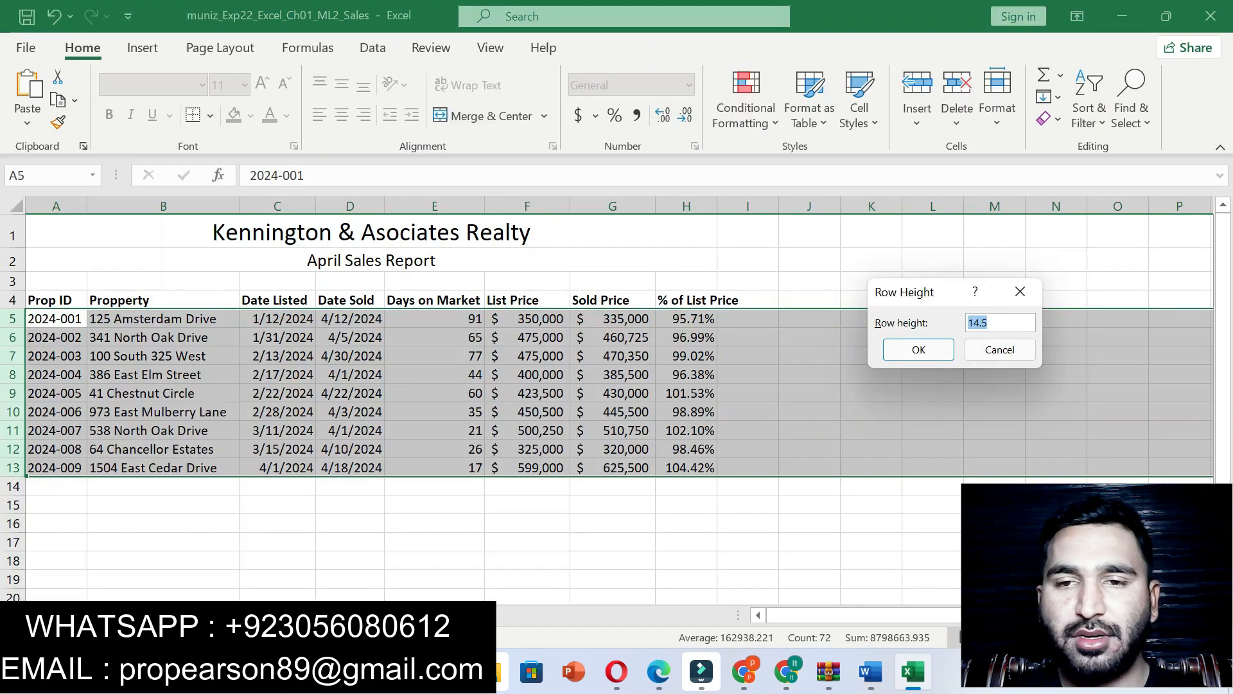
{"action": "type", "text": "25"}
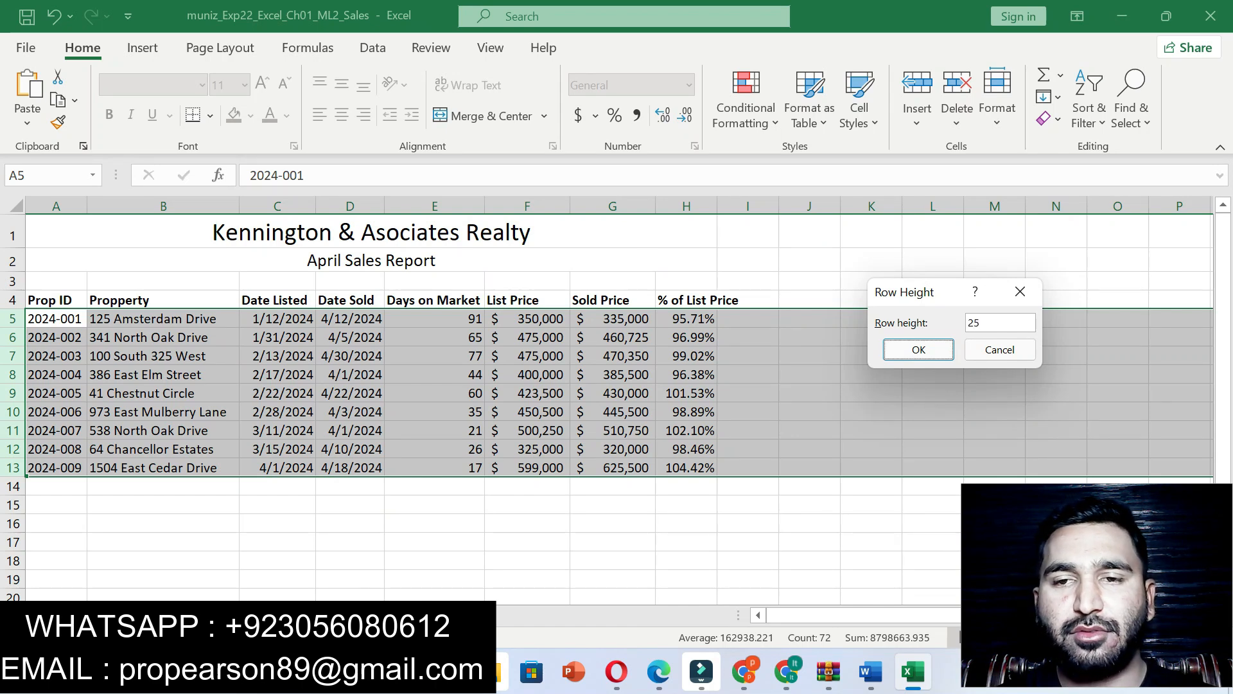
{"action": "left_click", "coordinate": [918, 350]}
{"action": "mouse_move", "coordinate": [1224, 245]}
{"action": "left_mouse_down"}
{"action": "mouse_move", "coordinate": [1223, 280]}
{"action": "mouse_move", "coordinate": [1223, 247]}
{"action": "left_mouse_up"}
{"action": "left_click", "coordinate": [1056, 259]}
Check the alignment requirement of step 12 in Word and apply Middle Align to rows 5:13 in Excel.
{"action": "left_click", "coordinate": [870, 671]}
{"action": "left_click_drag", "start_coordinate": [657, 429], "coordinate": [774, 430]}
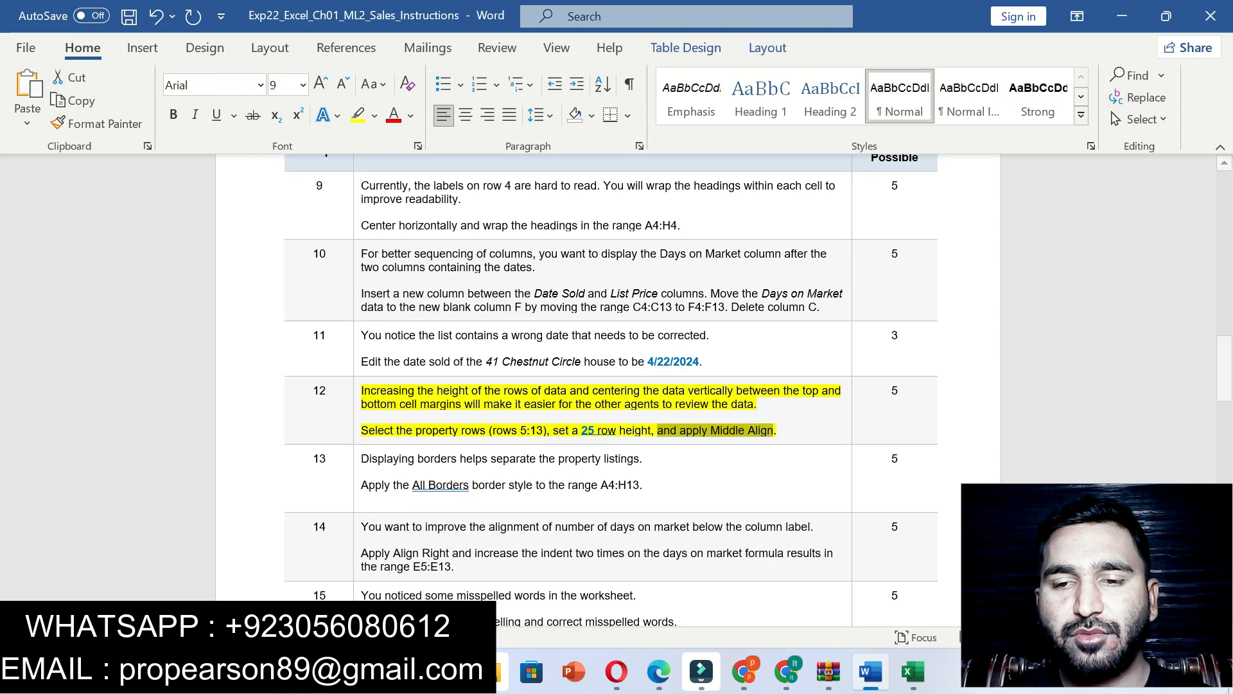
{"action": "left_click", "coordinate": [913, 671]}
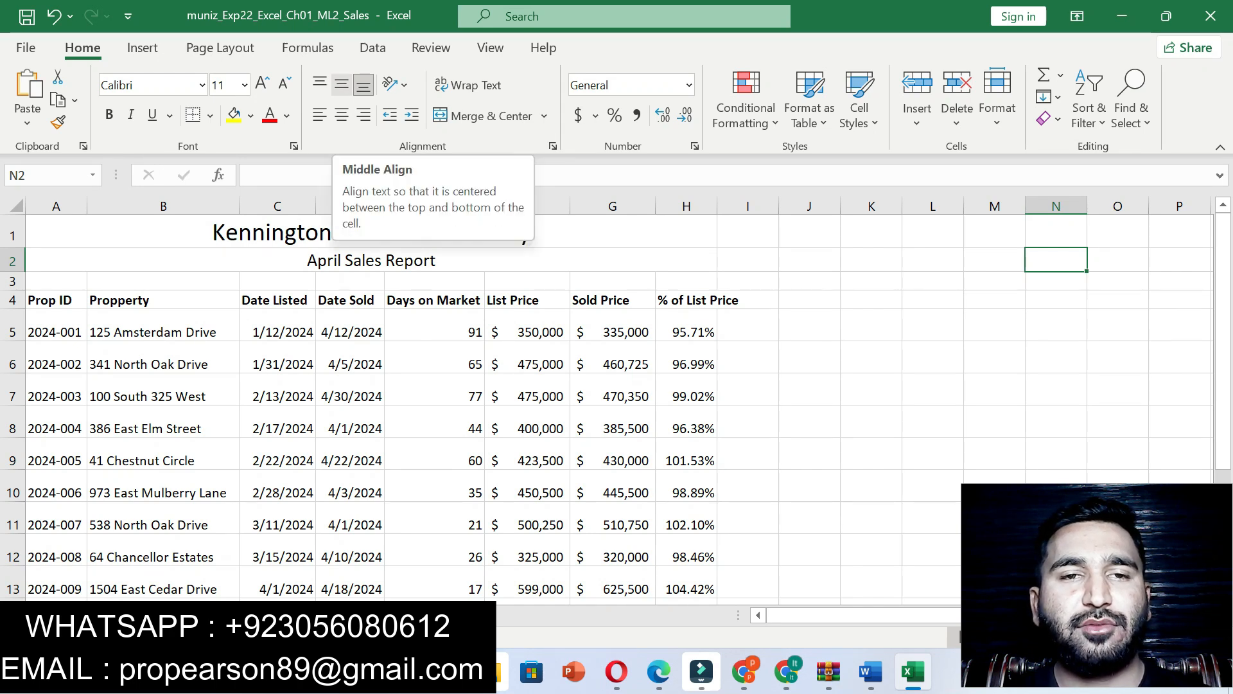
{"action": "left_click", "coordinate": [342, 85]}
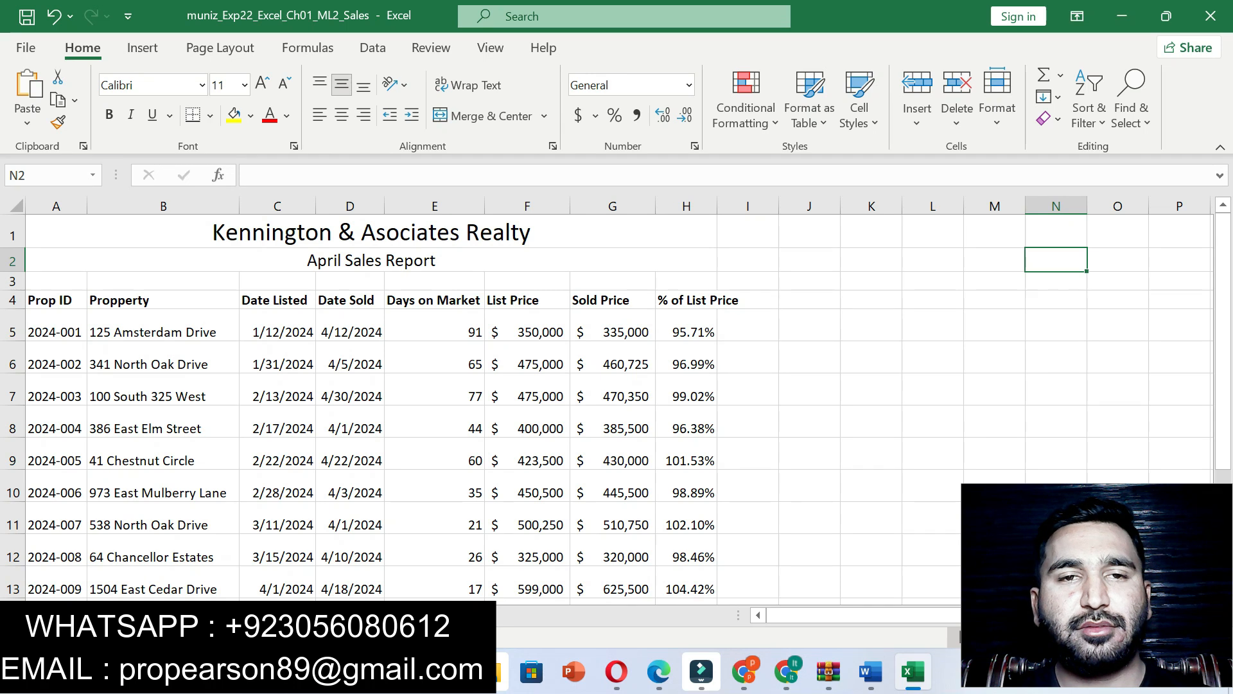
{"action": "left_click", "coordinate": [46, 175]}
{"action": "type", "text": "5:13"}
{"action": "key", "text": "Return"}
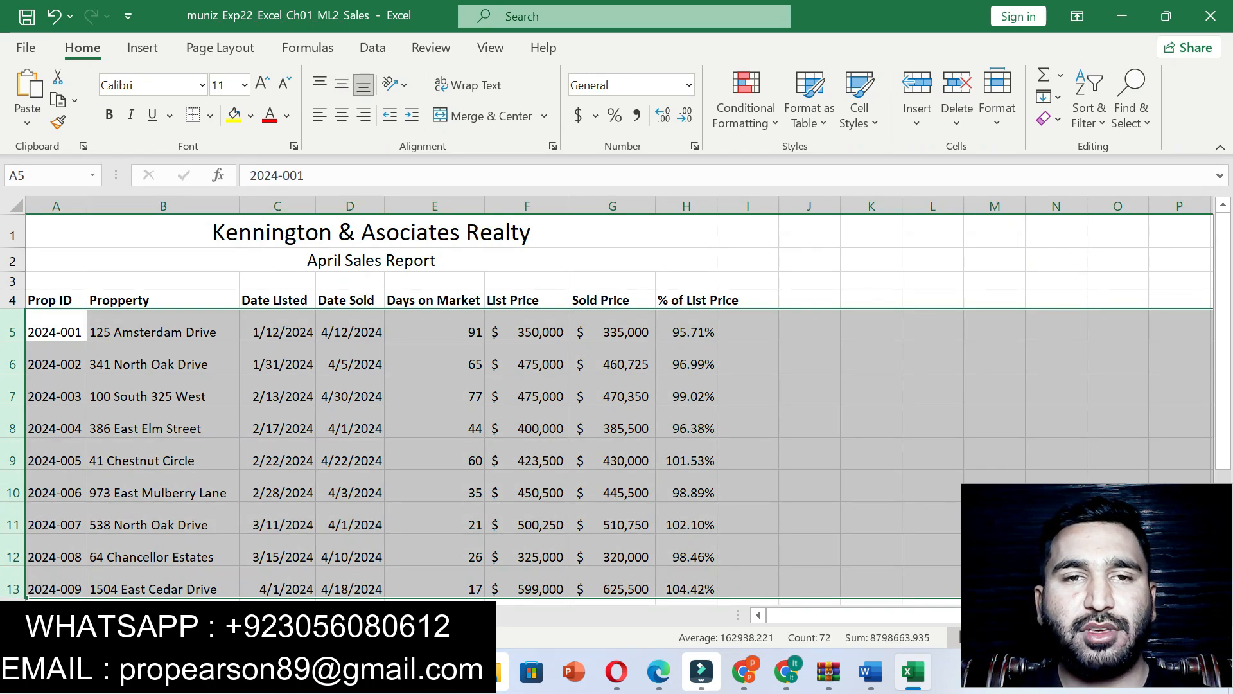
{"action": "left_click", "coordinate": [341, 84]}
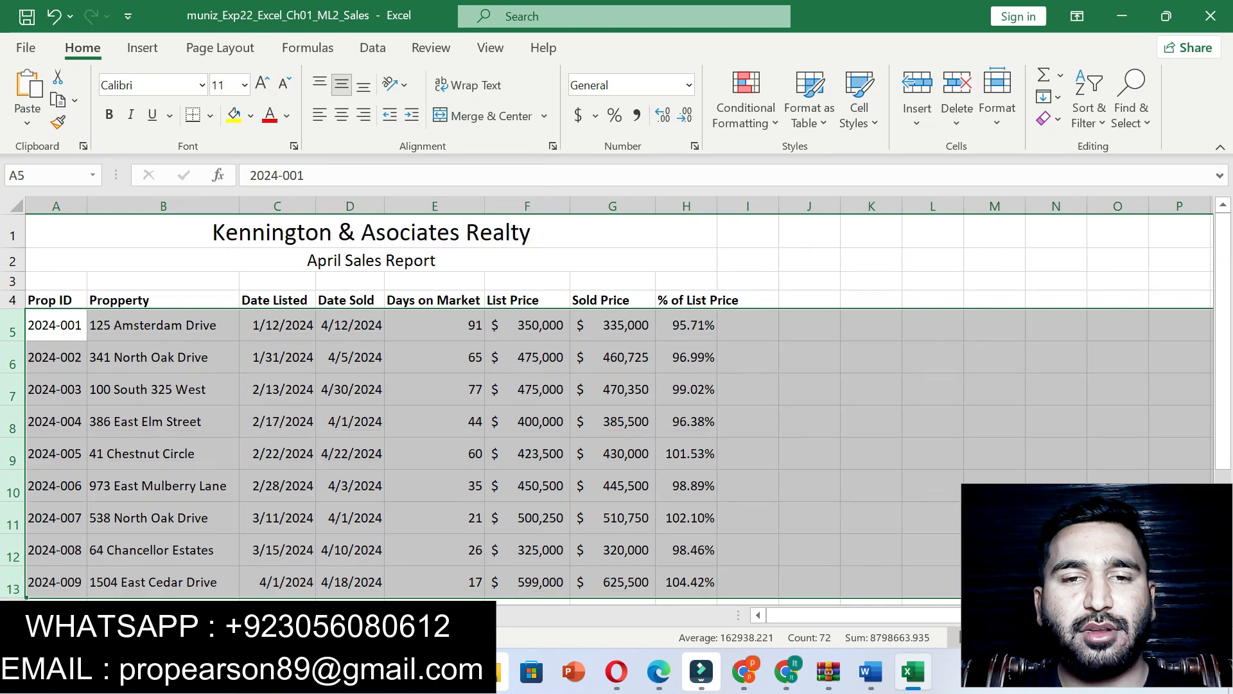
{"action": "left_click", "coordinate": [933, 232]}
Highlight the text of step 13 in the Word instructions in yellow.
{"action": "left_click", "coordinate": [870, 671]}
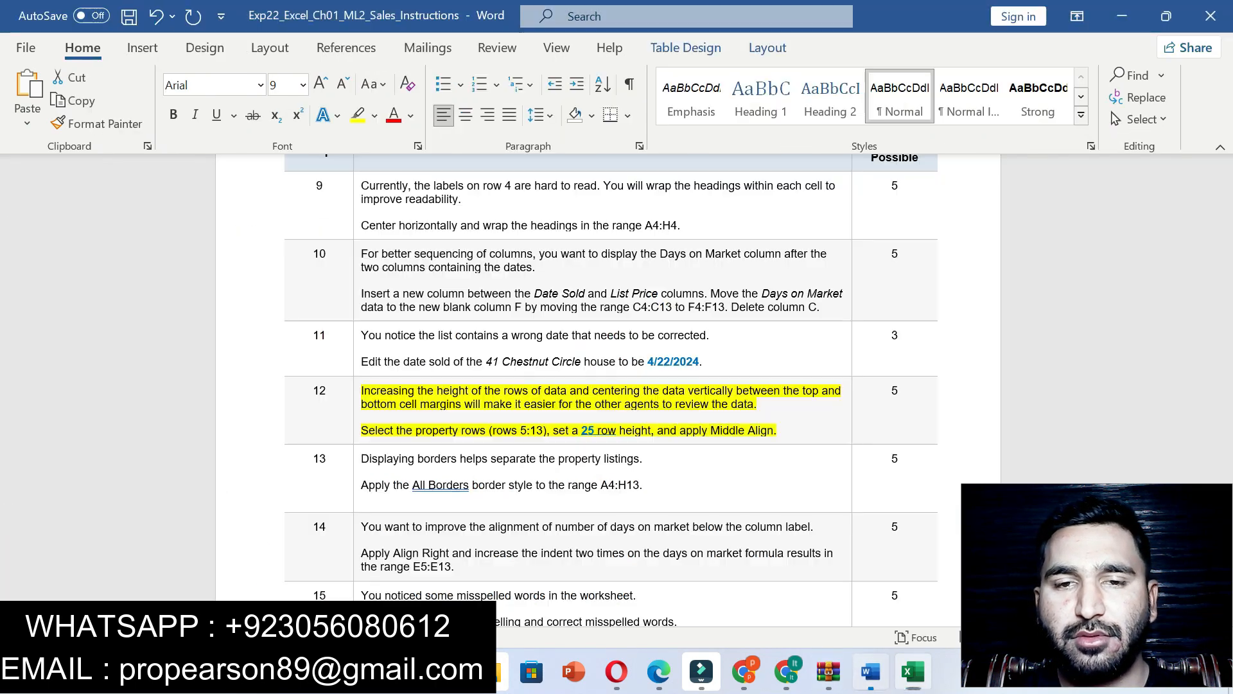
{"action": "left_click_drag", "start_coordinate": [1224, 367], "coordinate": [1224, 393]}
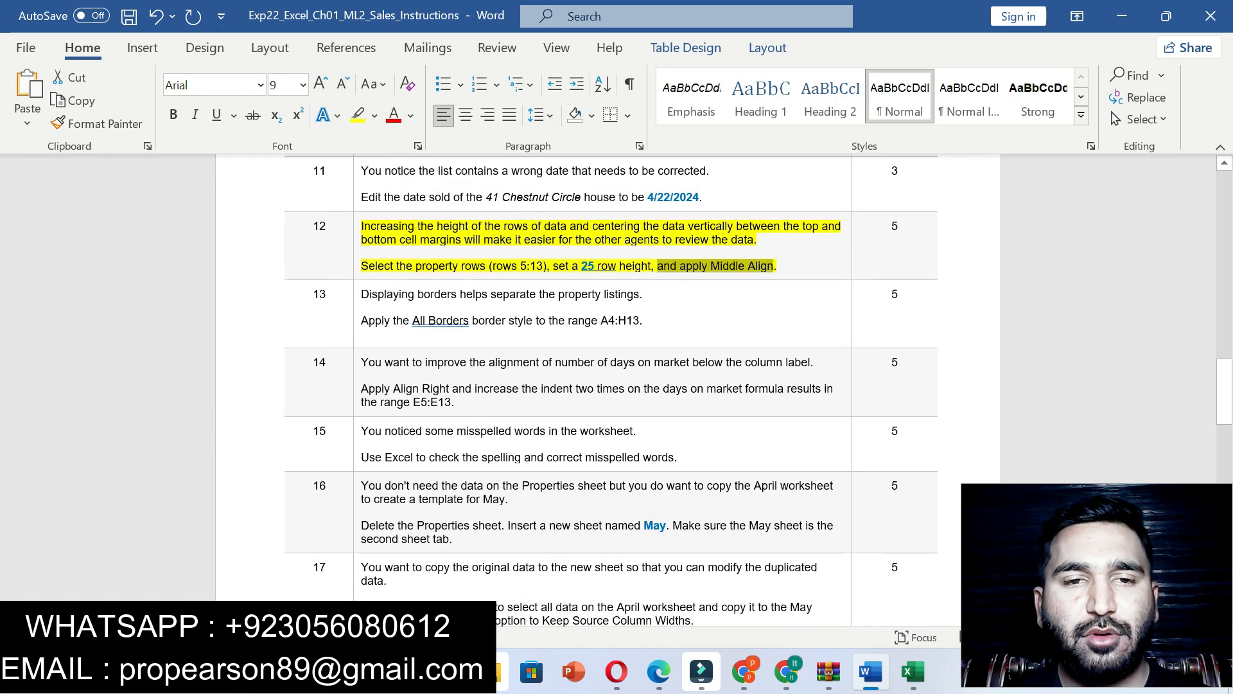
{"action": "left_click", "coordinate": [363, 309]}
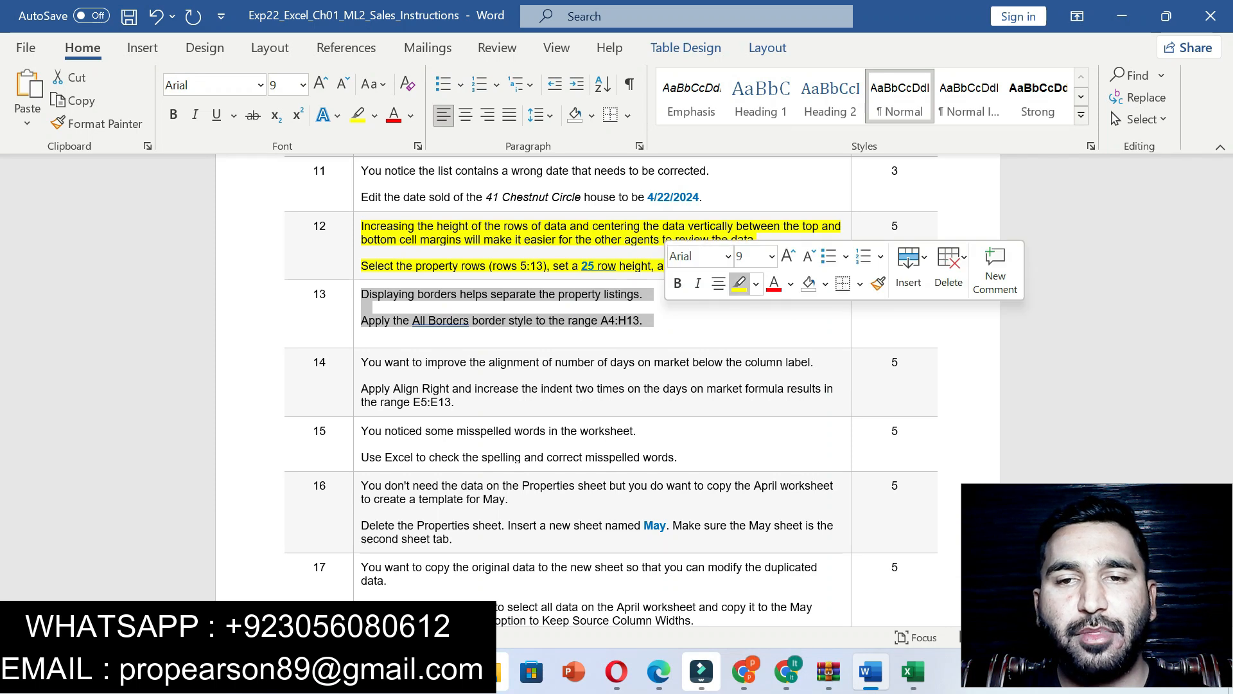
{"action": "left_click", "coordinate": [739, 283]}
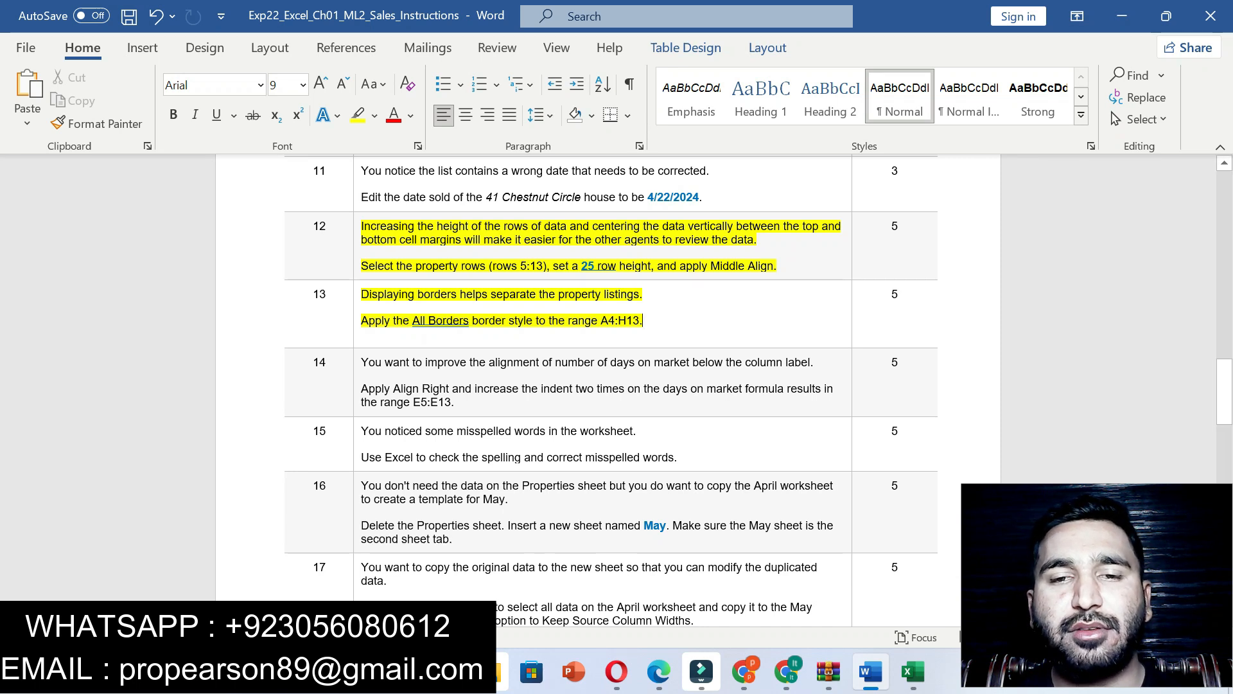
Copy the range reference A4:H13 from step 13 in Word and apply All Borders to that range in Excel.
{"action": "double_click", "coordinate": [620, 320]}
{"action": "key", "text": "ctrl+c"}
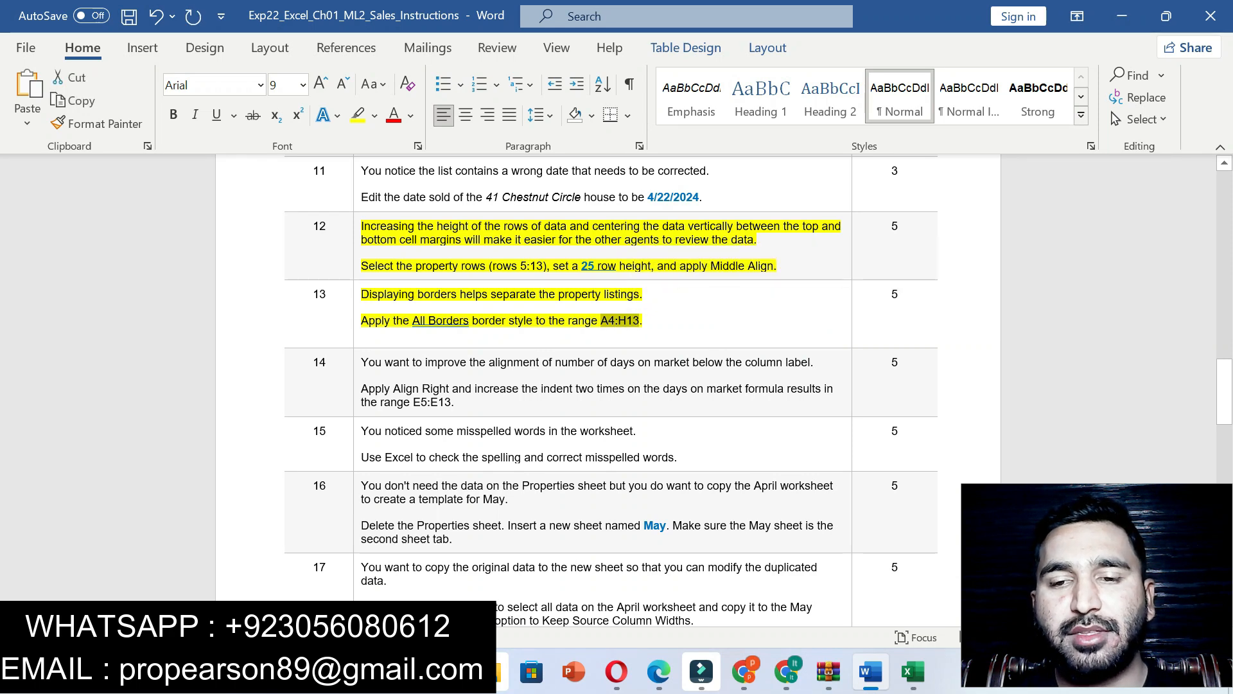
{"action": "left_click", "coordinate": [912, 671]}
{"action": "left_click", "coordinate": [47, 176]}
{"action": "key", "text": "ctrl+v"}
{"action": "key", "text": "Return"}
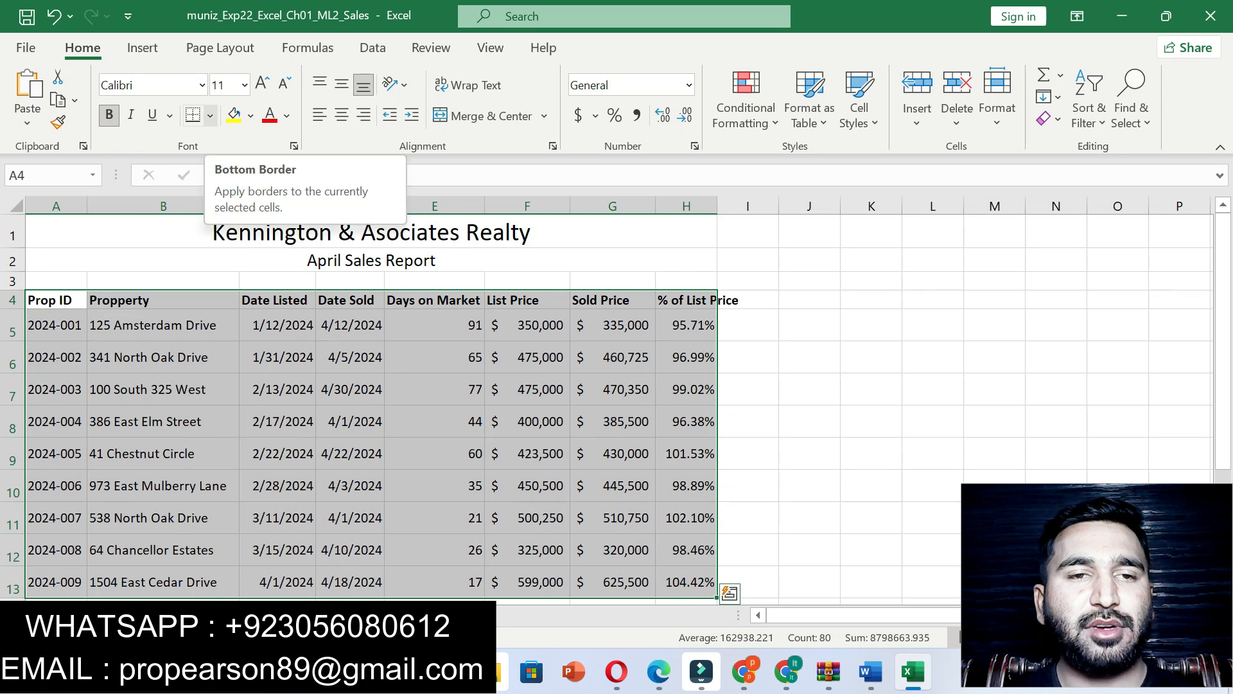
{"action": "left_click", "coordinate": [209, 115]}
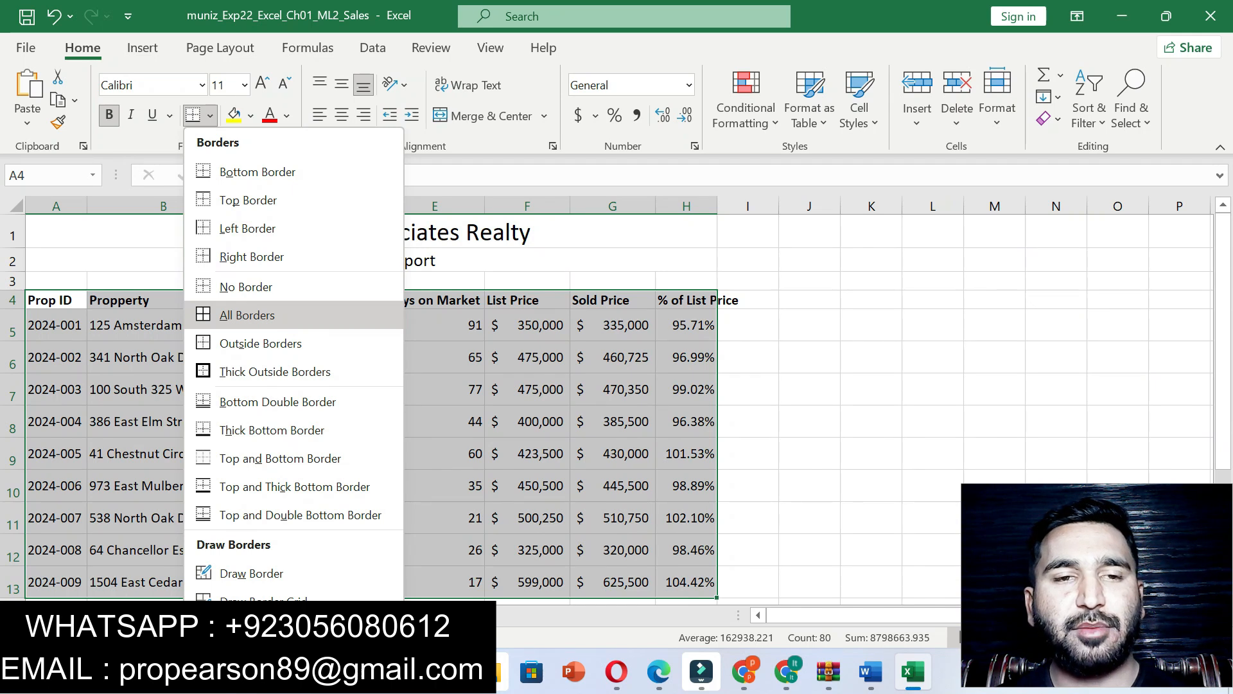
{"action": "left_click", "coordinate": [248, 316]}
{"action": "left_click", "coordinate": [1118, 325]}
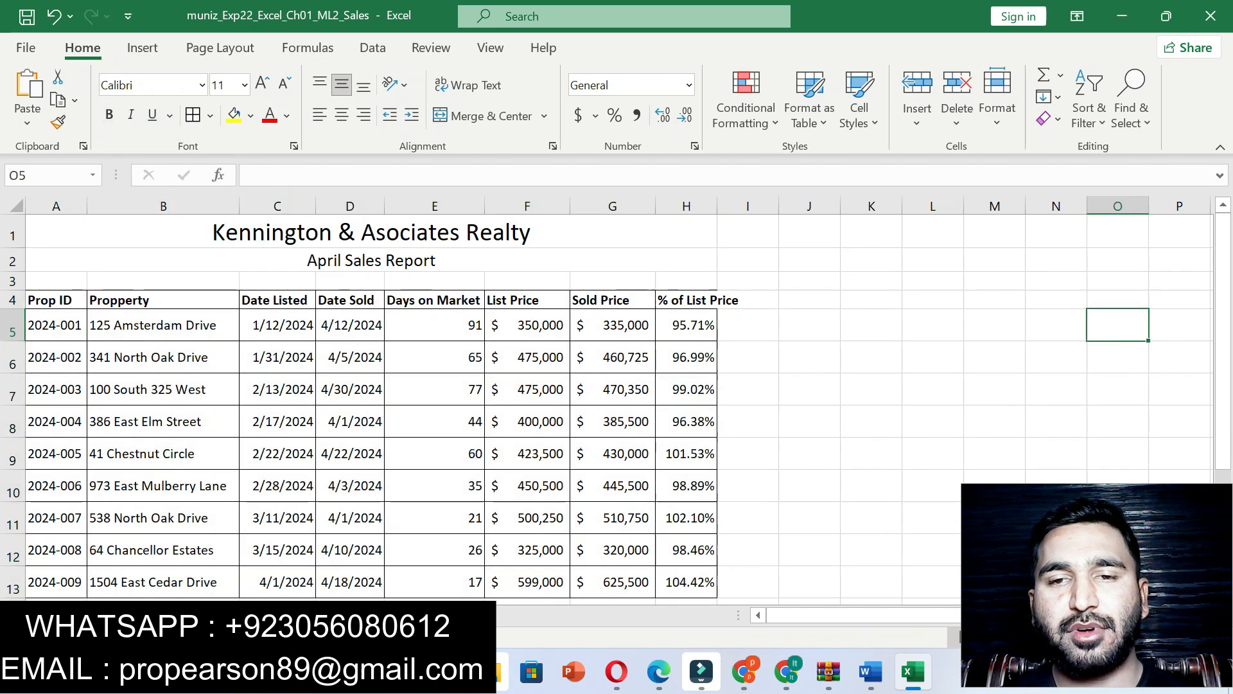
Return to the Word instructions and undo the yellow highlighting of steps 13 and 12.
{"action": "left_click", "coordinate": [870, 671]}
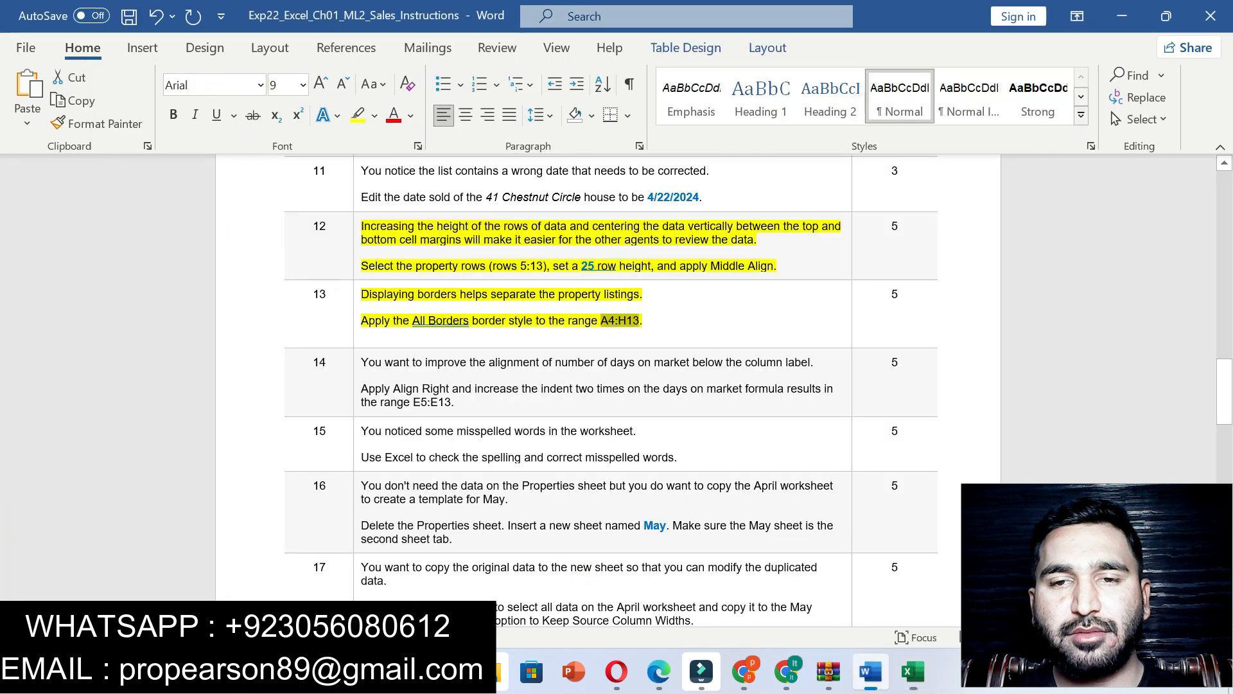
{"action": "left_click_drag", "start_coordinate": [428, 320], "coordinate": [509, 320]}
{"action": "key", "text": "ctrl+z"}
{"action": "key", "text": "ctrl+z"}
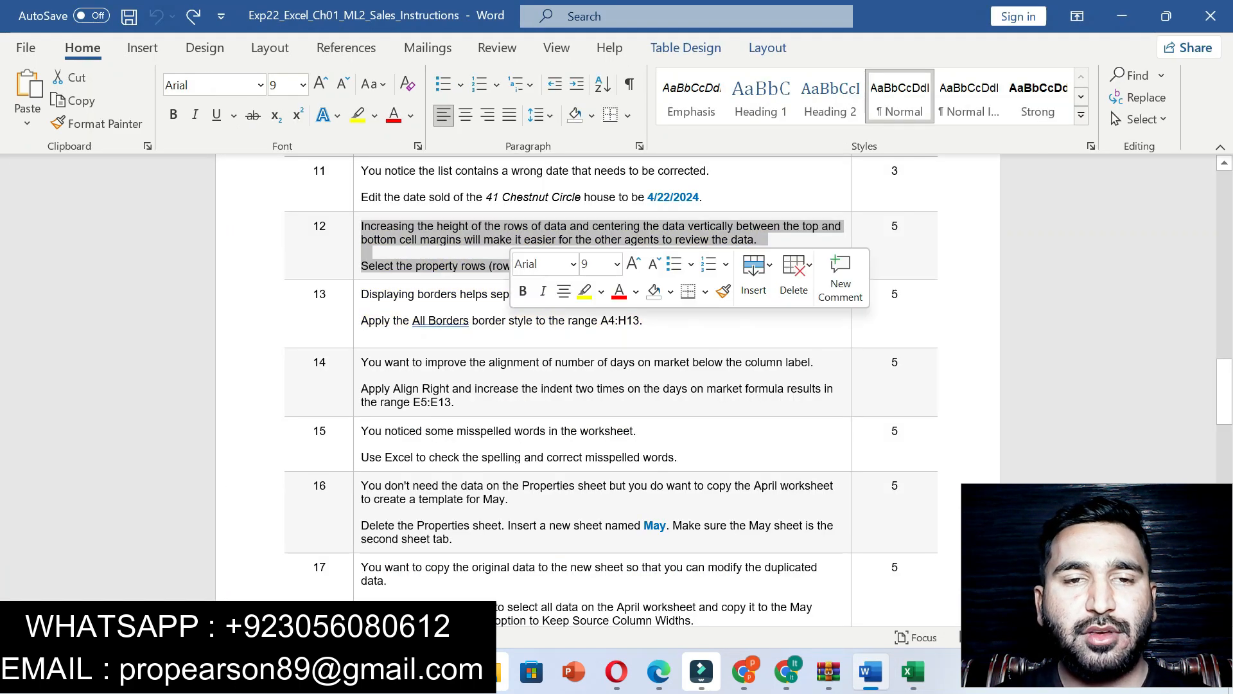
Highlight the text of step 14 in the Word instructions in yellow.
{"action": "left_click", "coordinate": [507, 319]}
{"action": "left_click_drag", "start_coordinate": [361, 362], "coordinate": [455, 402]}
{"action": "left_click", "coordinate": [574, 370]}
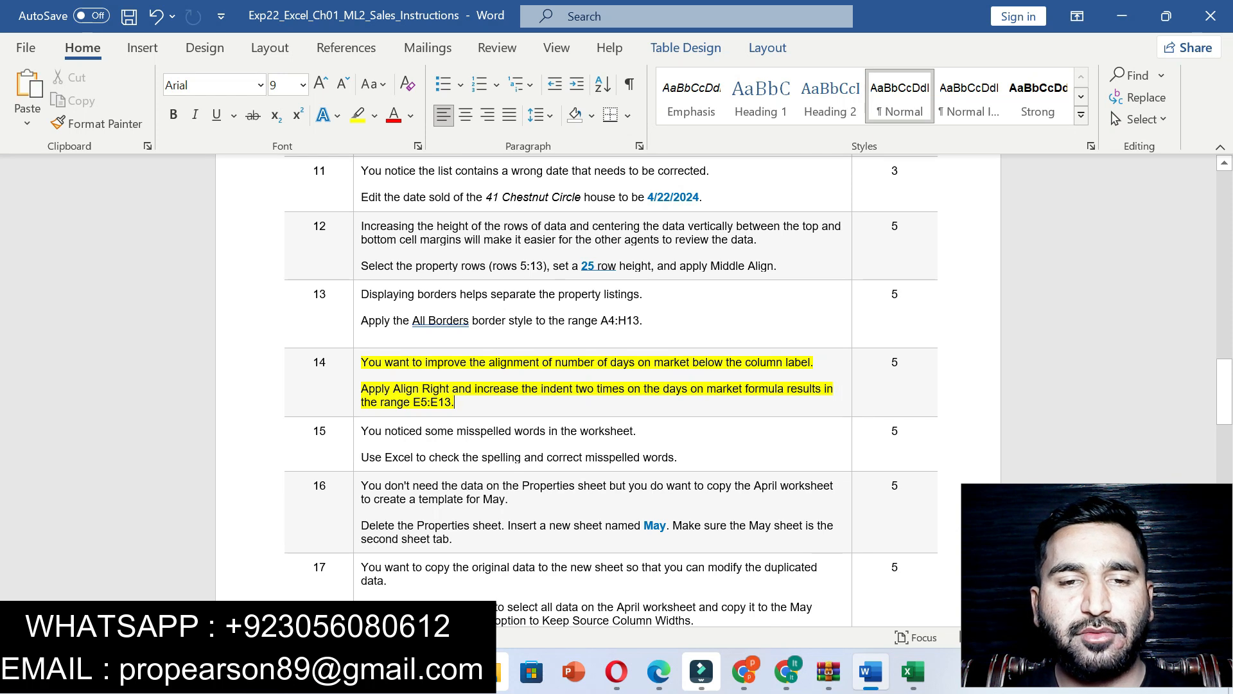
Copy the range reference E5:E13 from step 14 in Word, and in Excel apply Align Right and increase the indent twice on that range.
{"action": "left_click_drag", "start_coordinate": [413, 402], "coordinate": [451, 402]}
{"action": "key", "text": "ctrl+c"}
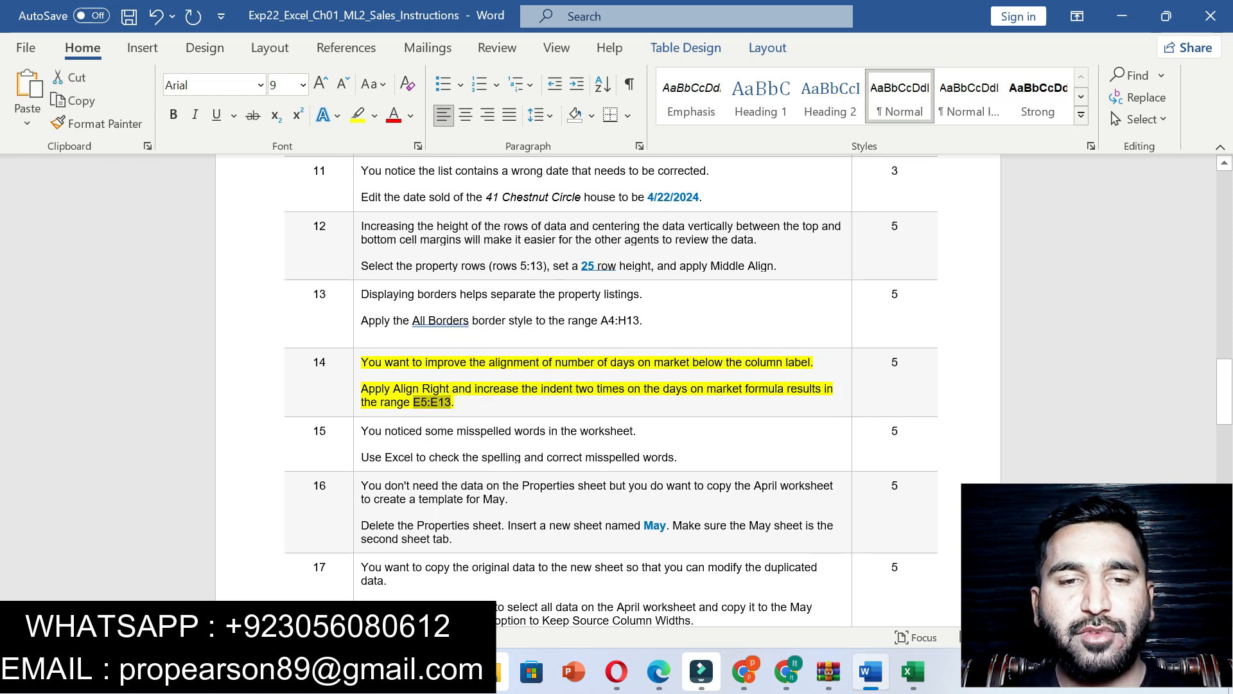
{"action": "left_click_drag", "start_coordinate": [362, 388], "coordinate": [454, 402]}
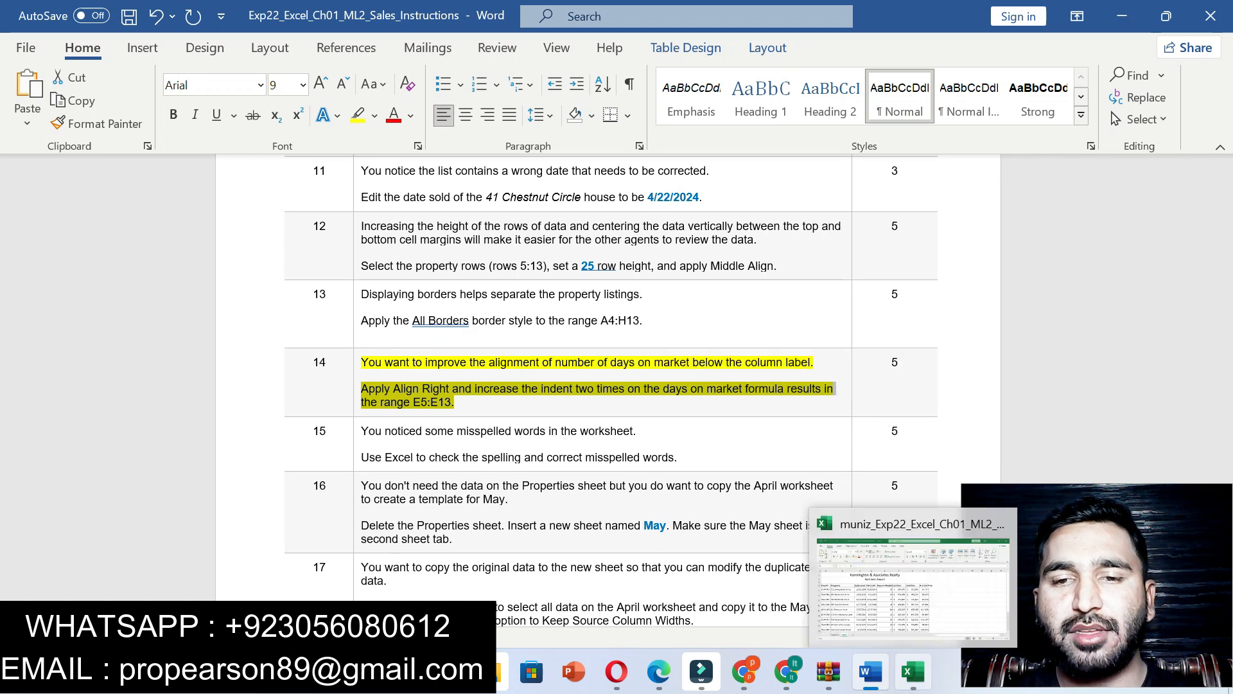
{"action": "left_click", "coordinate": [912, 671]}
{"action": "left_click", "coordinate": [48, 175]}
{"action": "key", "text": "ctrl+v"}
{"action": "key", "text": "Return"}
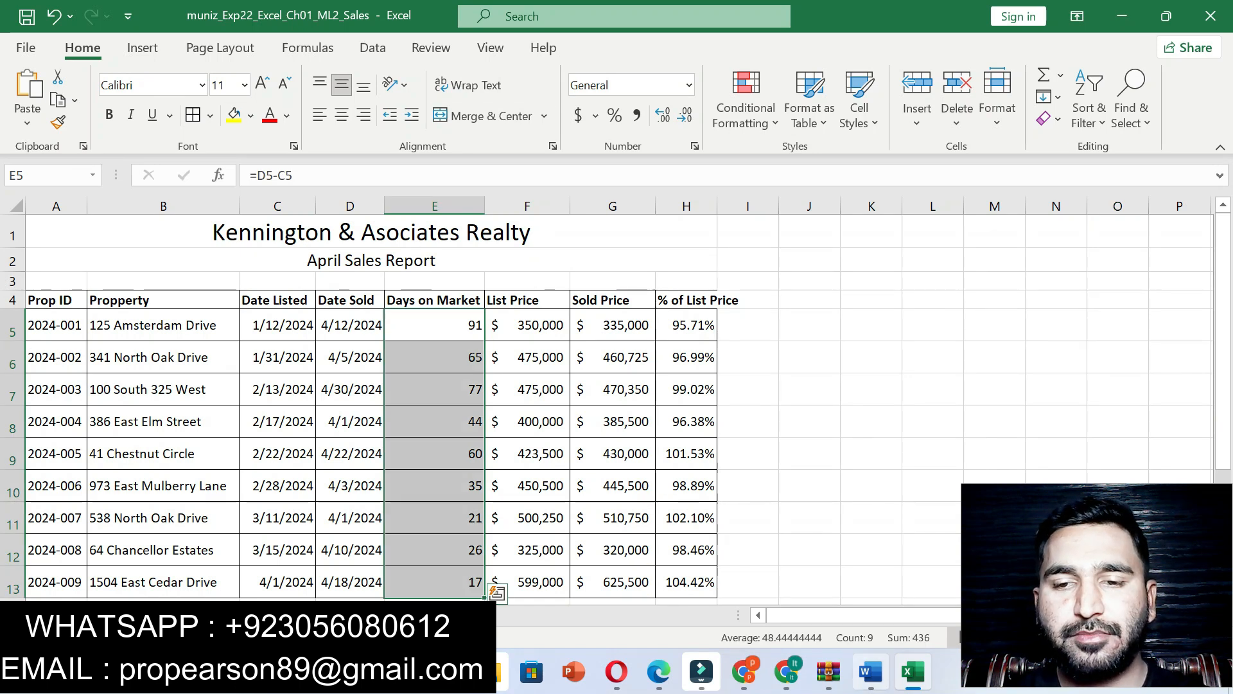
{"action": "left_click", "coordinate": [870, 671]}
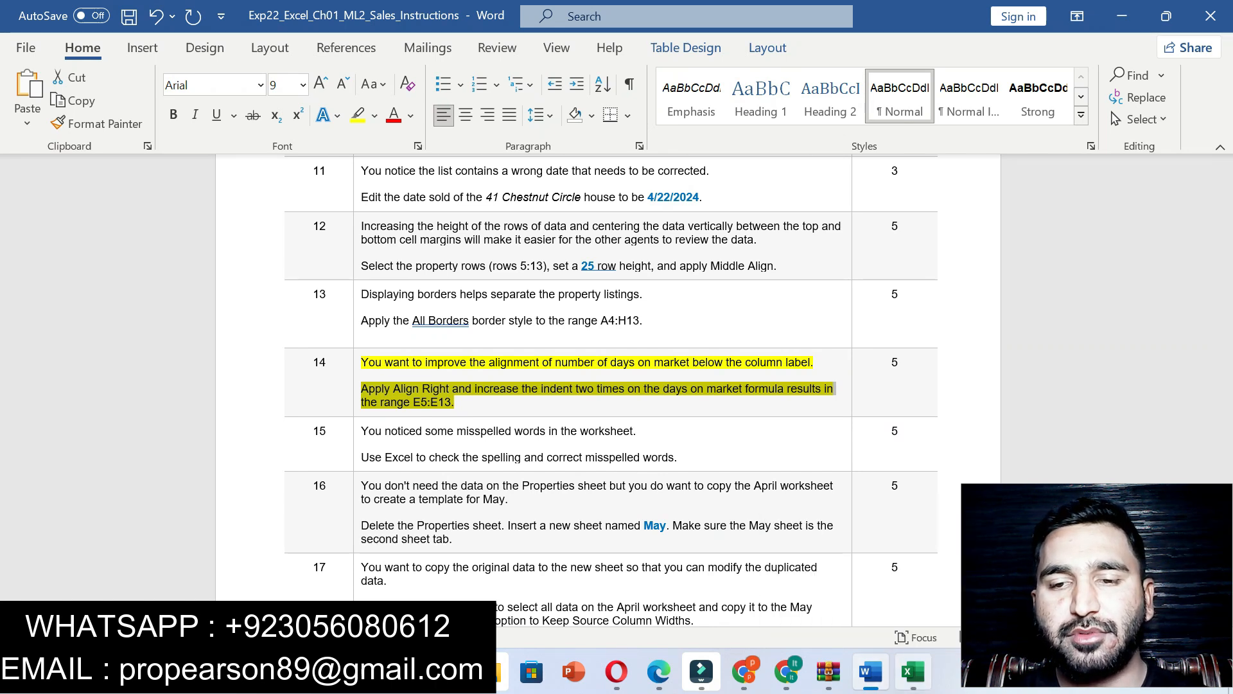
{"action": "left_click", "coordinate": [912, 671]}
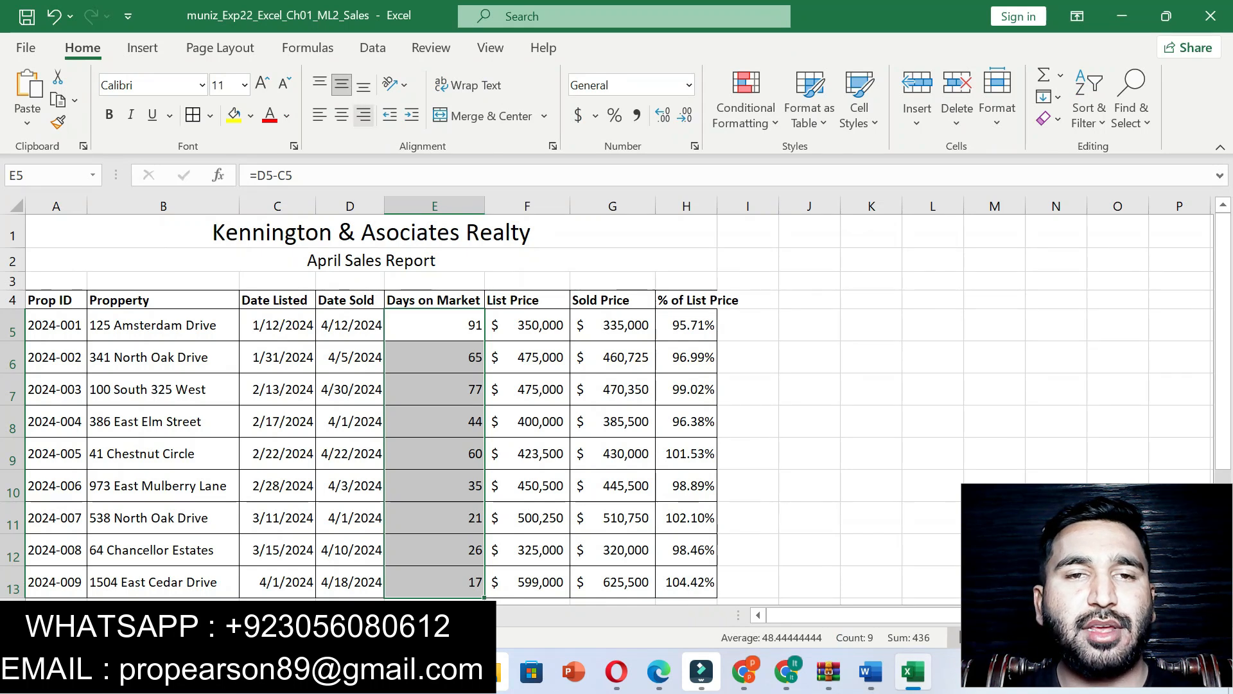
{"action": "left_click", "coordinate": [364, 115]}
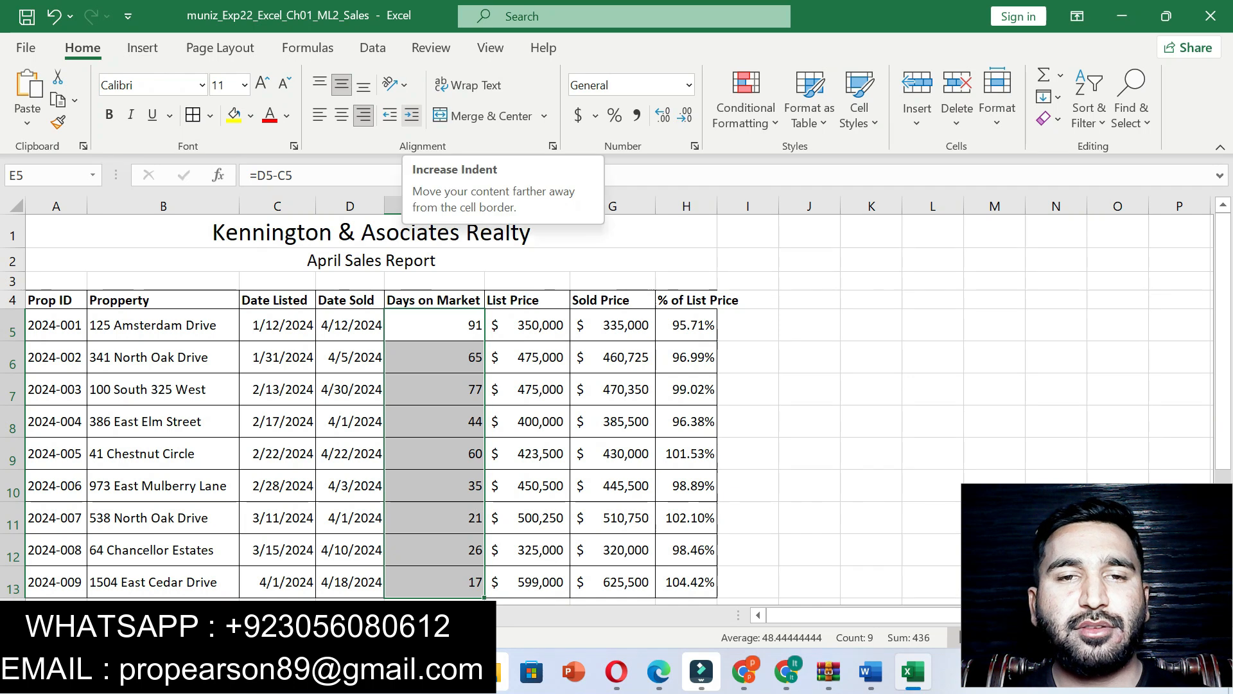
{"action": "left_click", "coordinate": [411, 115]}
{"action": "left_click", "coordinate": [411, 115]}
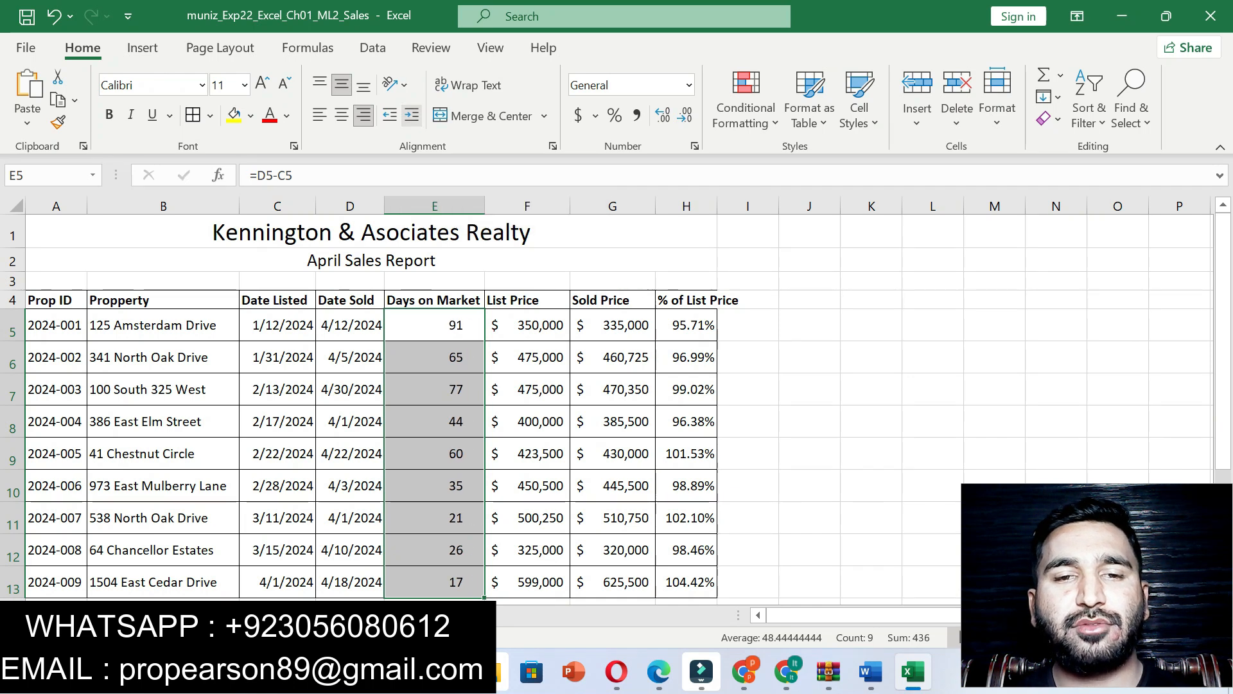
{"action": "left_click", "coordinate": [871, 325]}
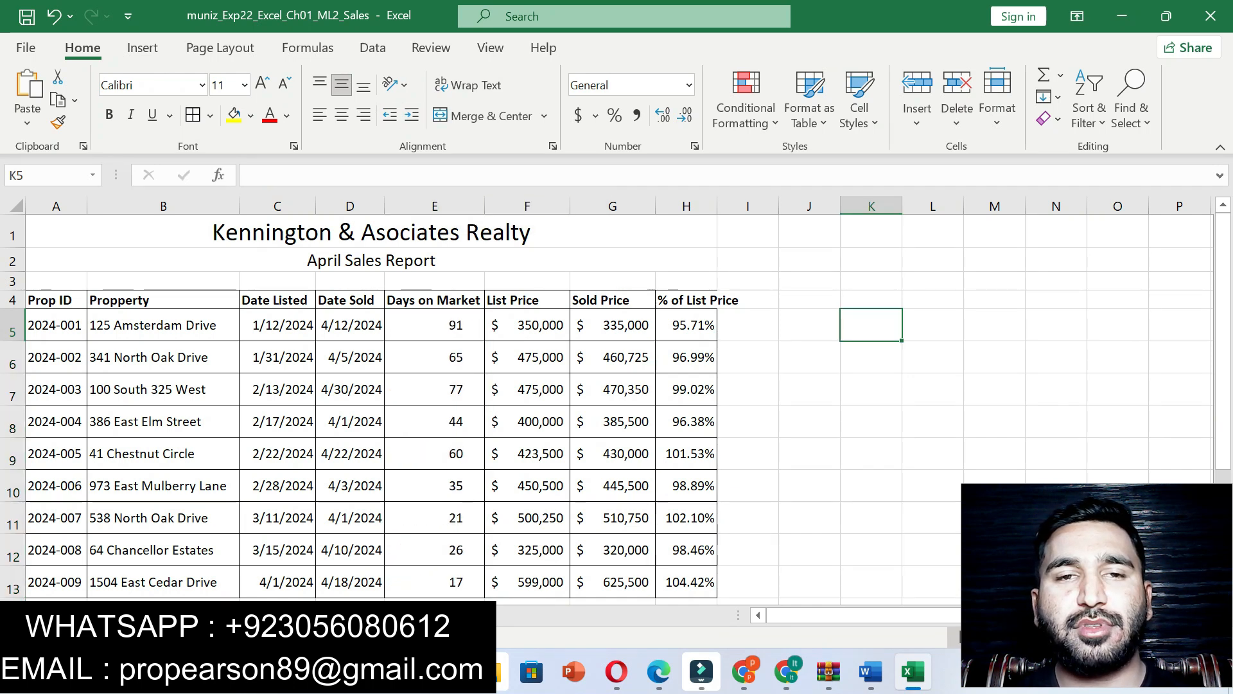
Return to the Word instructions, undo the yellow highlighting of step 14 and highlight the text of step 15 in yellow.
{"action": "left_click", "coordinate": [871, 672]}
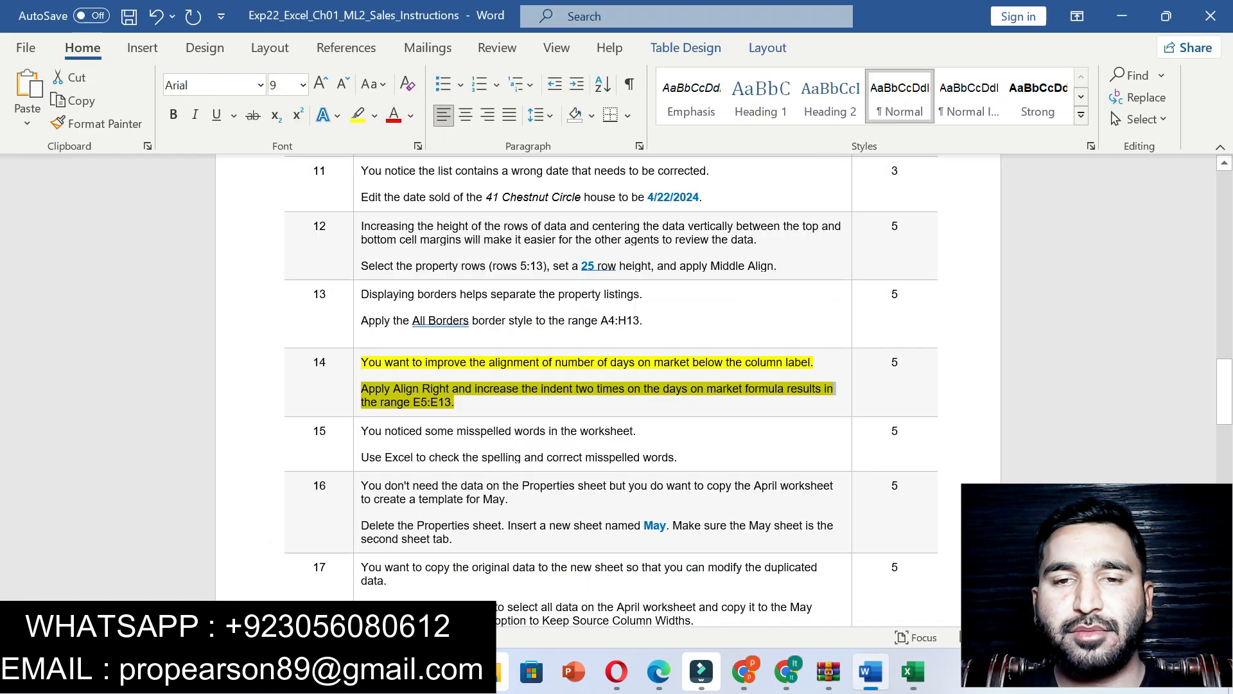
{"action": "key", "text": "ctrl+z"}
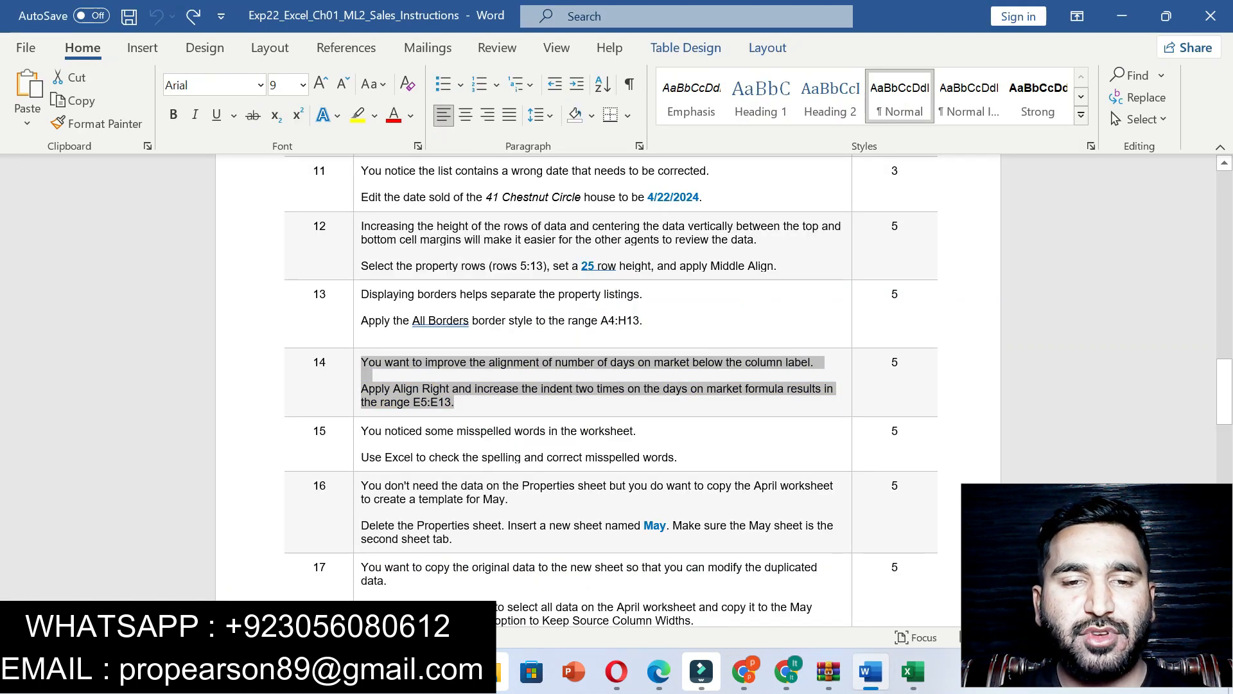
{"action": "left_click_drag", "start_coordinate": [360, 430], "coordinate": [678, 458]}
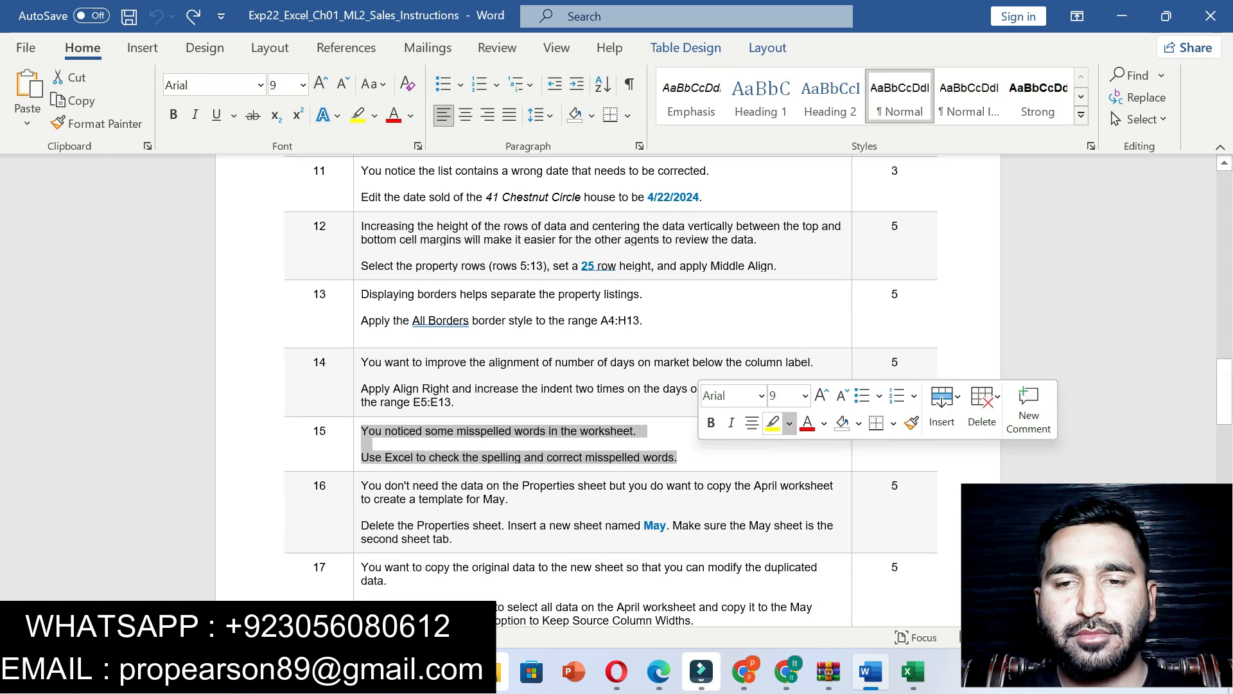
{"action": "left_click", "coordinate": [776, 421]}
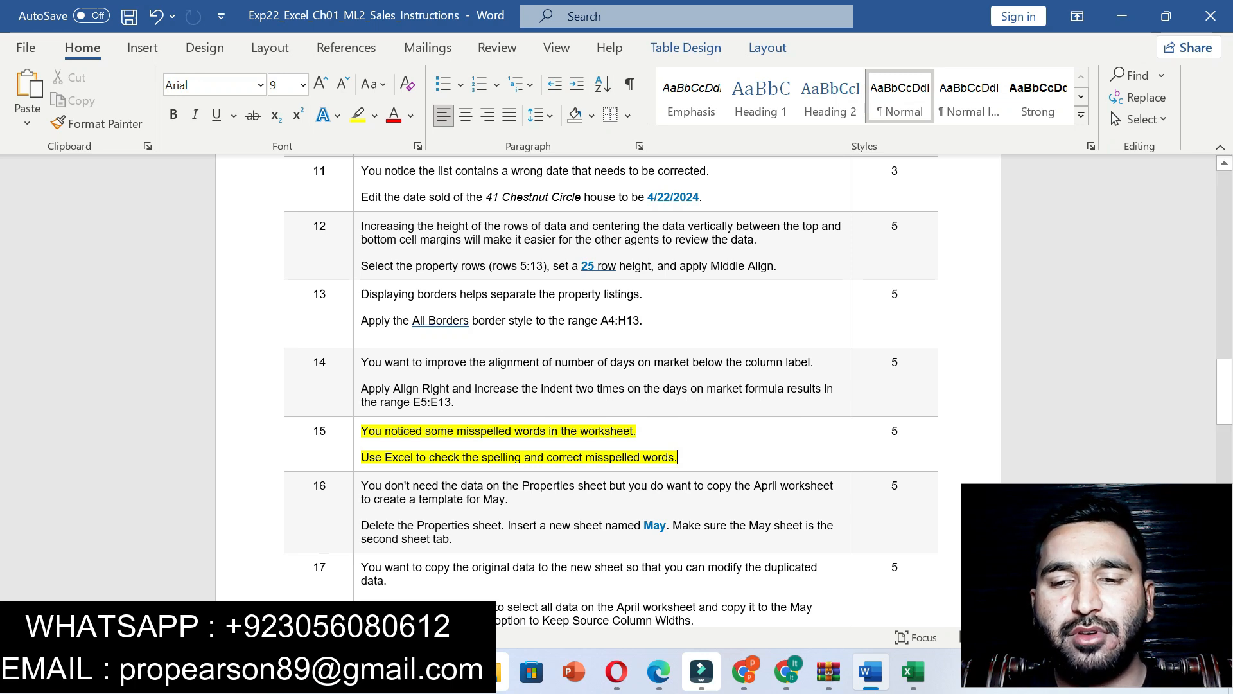
Spell-check the whole April worksheet in Excel, accepting the suggested corrections Kenning ton, Associates and Property.
{"action": "left_click", "coordinate": [912, 671]}
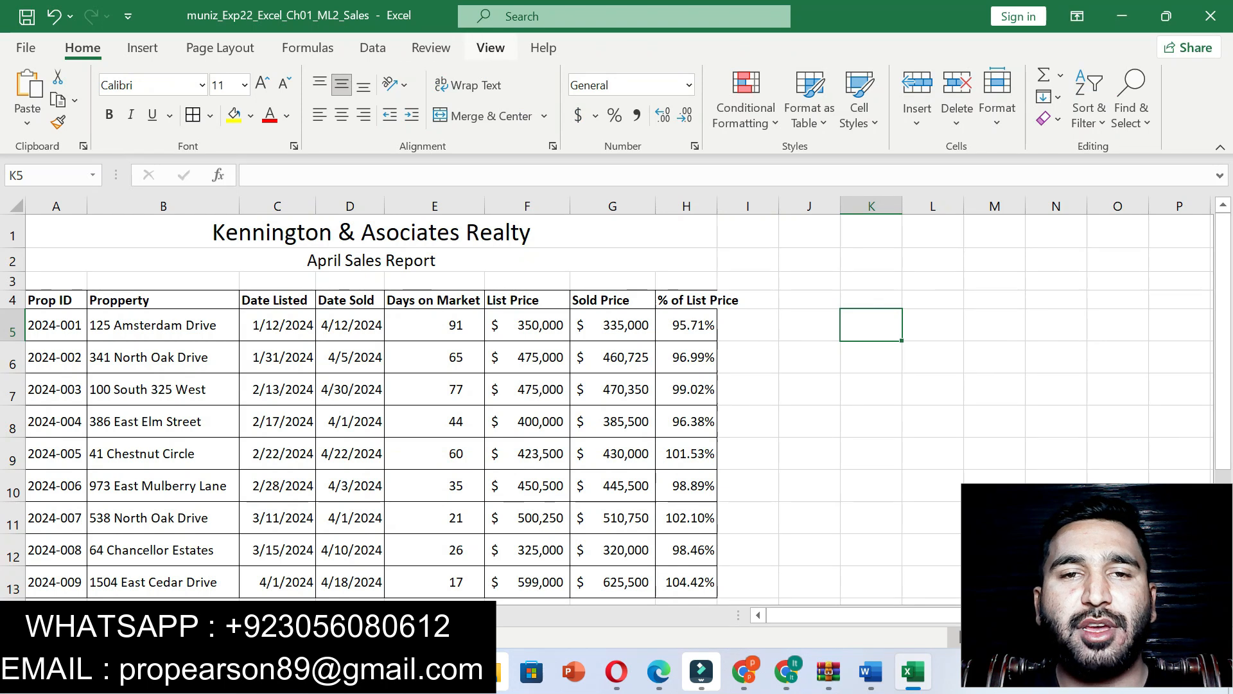
{"action": "left_click", "coordinate": [490, 48]}
{"action": "left_click", "coordinate": [431, 47]}
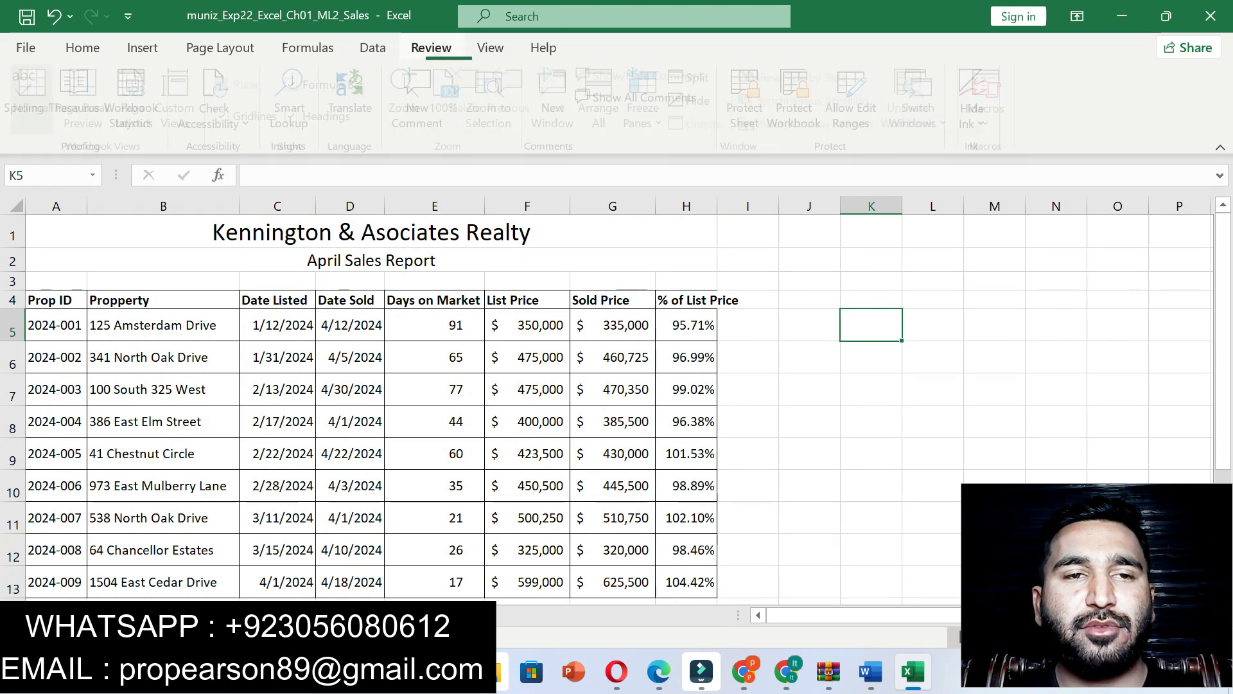
{"action": "left_click", "coordinate": [28, 89]}
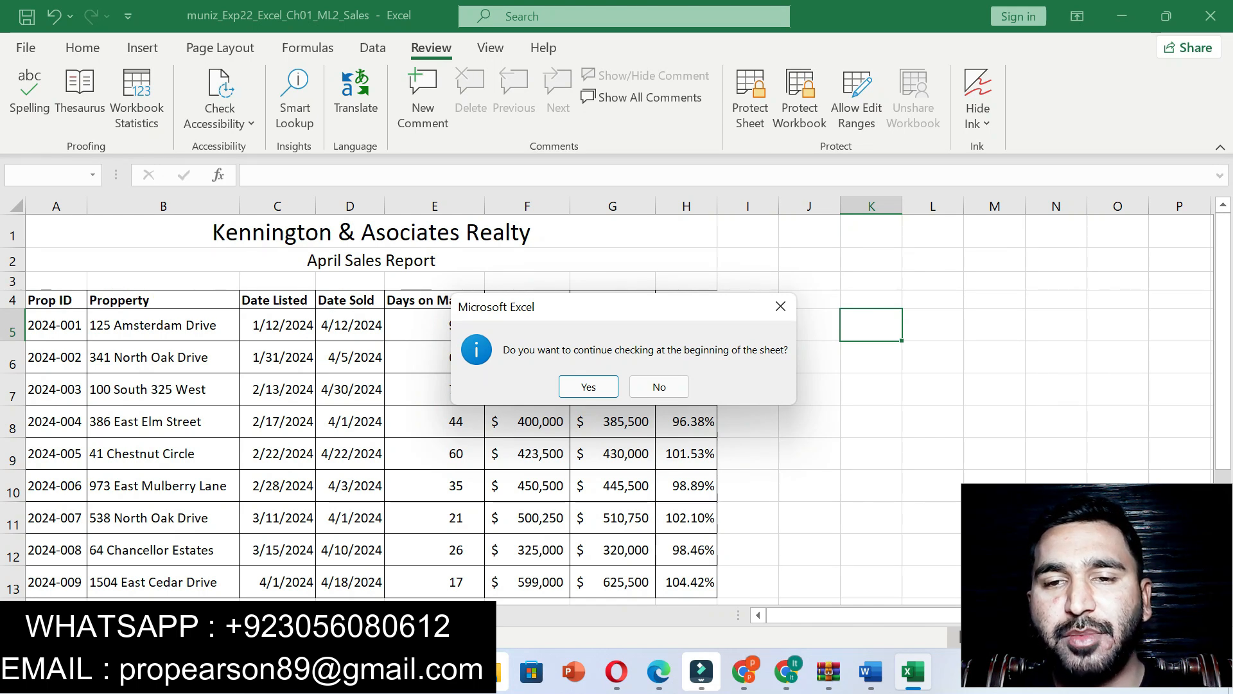
{"action": "key", "text": "Return"}
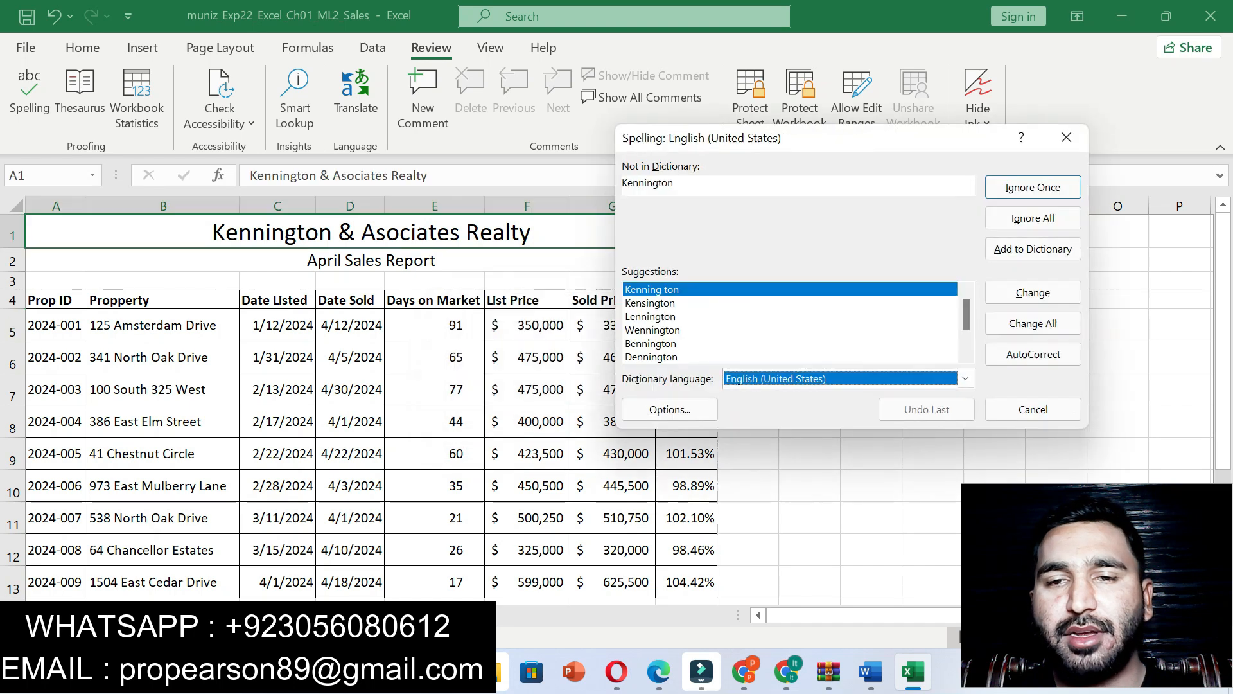
{"action": "left_click", "coordinate": [1033, 324]}
{"action": "left_click", "coordinate": [1033, 323]}
{"action": "left_click", "coordinate": [1033, 324]}
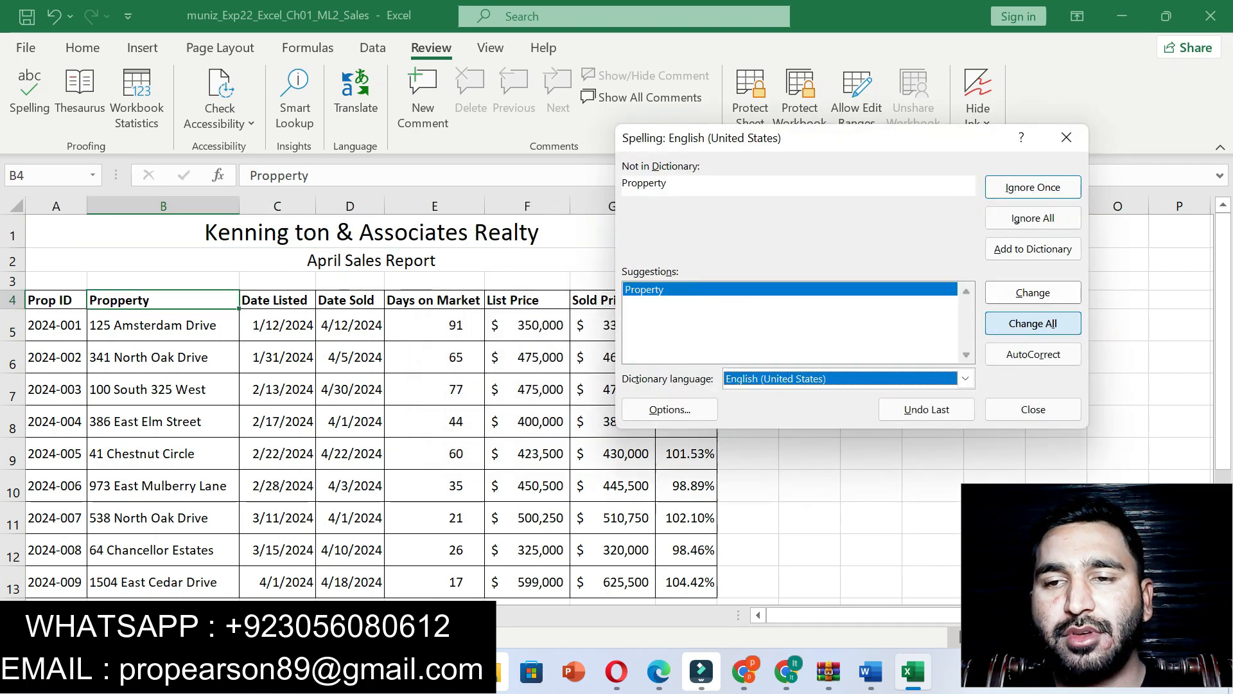
{"action": "key", "text": "Return"}
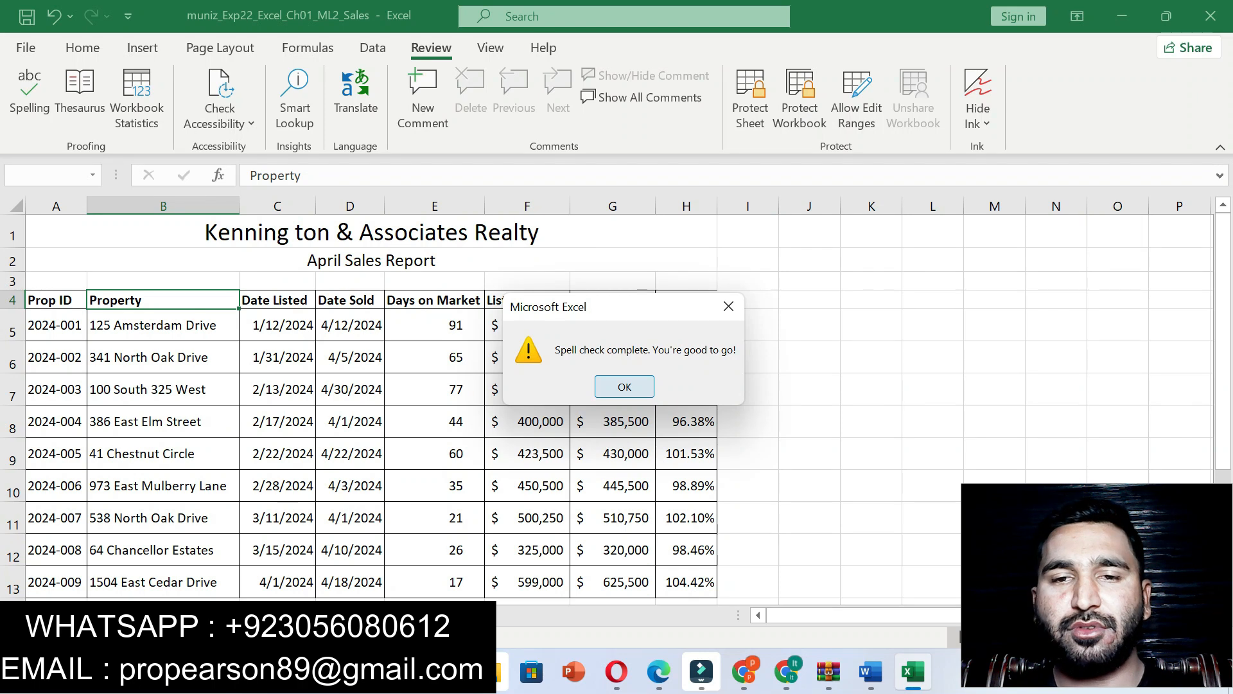
{"action": "key", "text": "Return"}
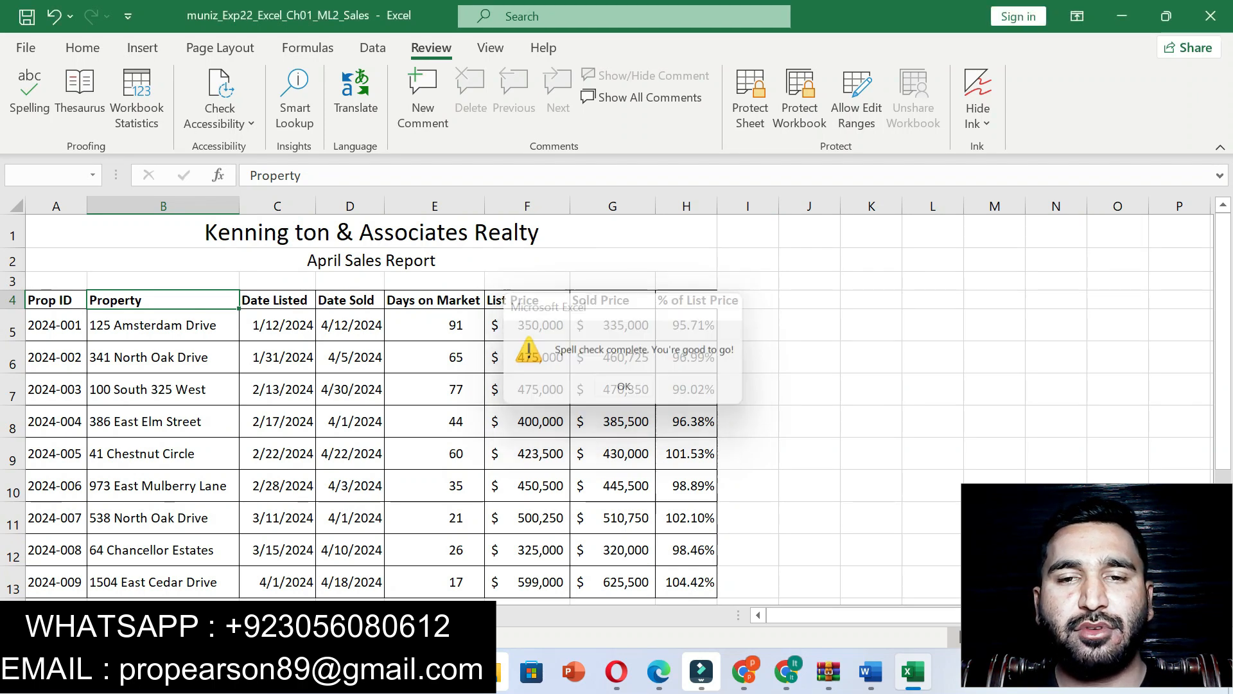
Return to the Word instructions, undo the yellow highlighting of step 15 and highlight the text of step 16 in yellow.
{"action": "left_click", "coordinate": [870, 671]}
{"action": "key", "text": "ctrl+z"}
{"action": "left_click", "coordinate": [509, 499]}
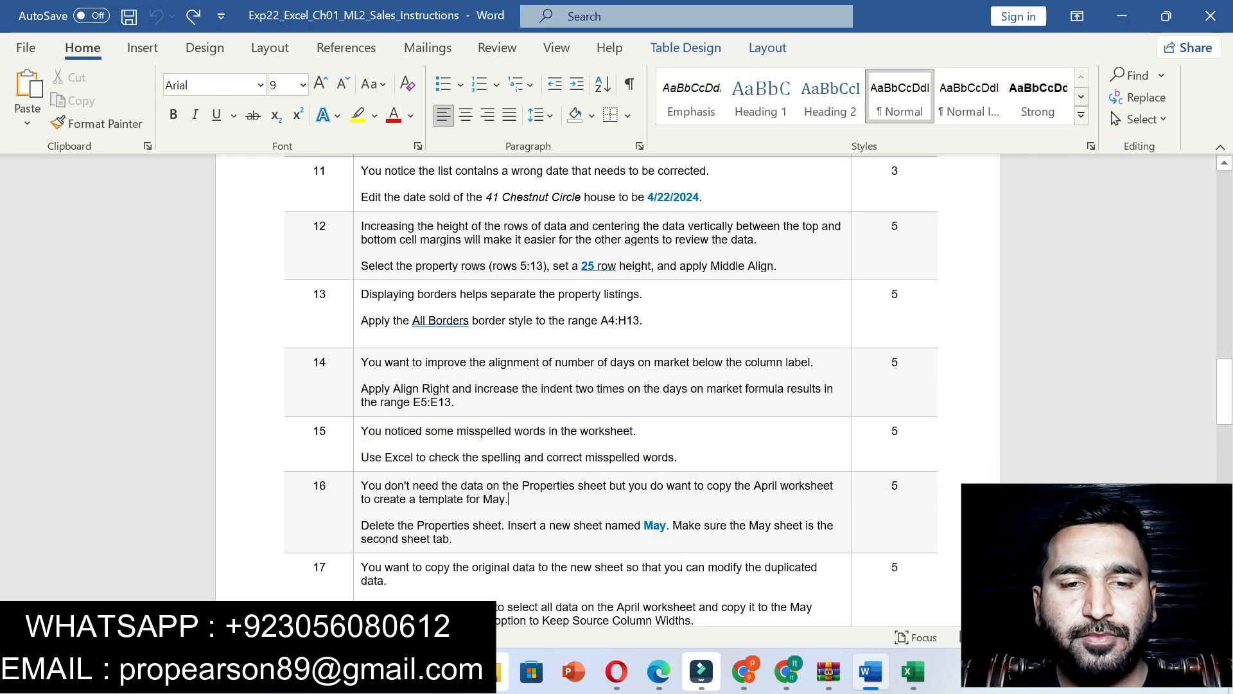
{"action": "left_click_drag", "start_coordinate": [361, 486], "coordinate": [455, 539]}
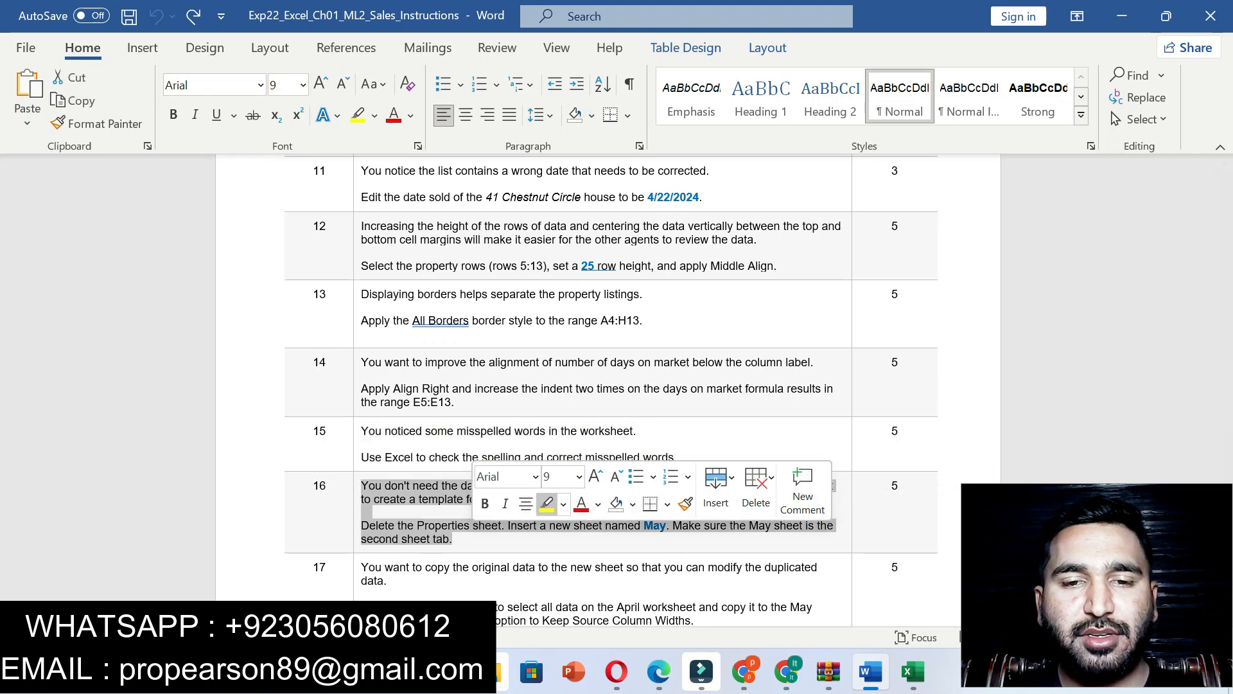
{"action": "left_click", "coordinate": [545, 504]}
Copy the sheet name May from step 16 of the Word instructions.
{"action": "left_click_drag", "start_coordinate": [1224, 391], "coordinate": [1224, 418]}
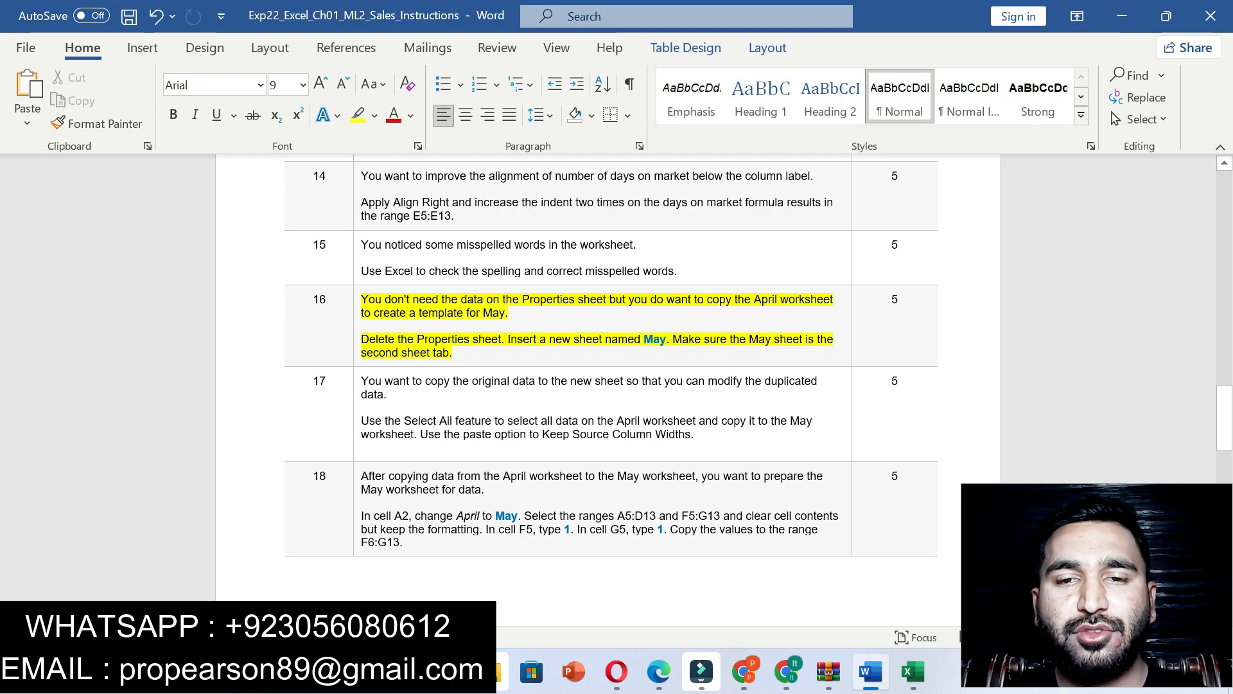
{"action": "left_click_drag", "start_coordinate": [644, 339], "coordinate": [666, 339]}
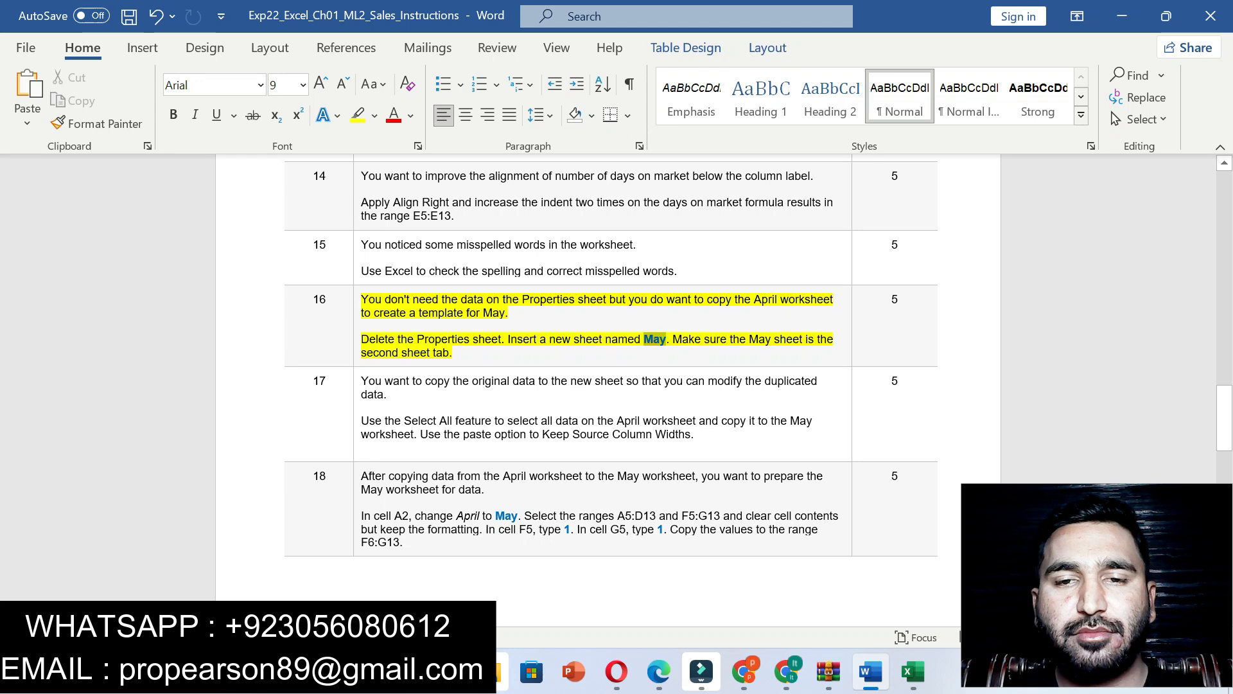
{"action": "key", "text": "ctrl+c"}
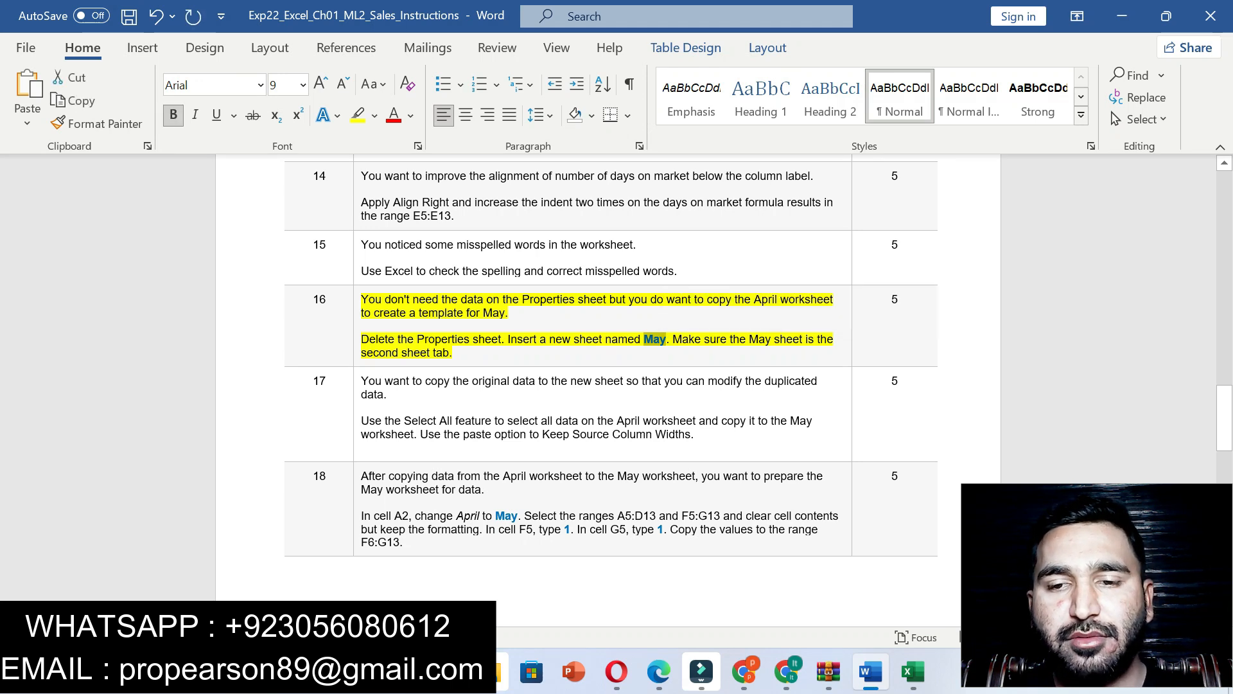
Switch to Excel and permanently delete the Properties sheet from the workbook.
{"action": "left_click", "coordinate": [912, 671]}
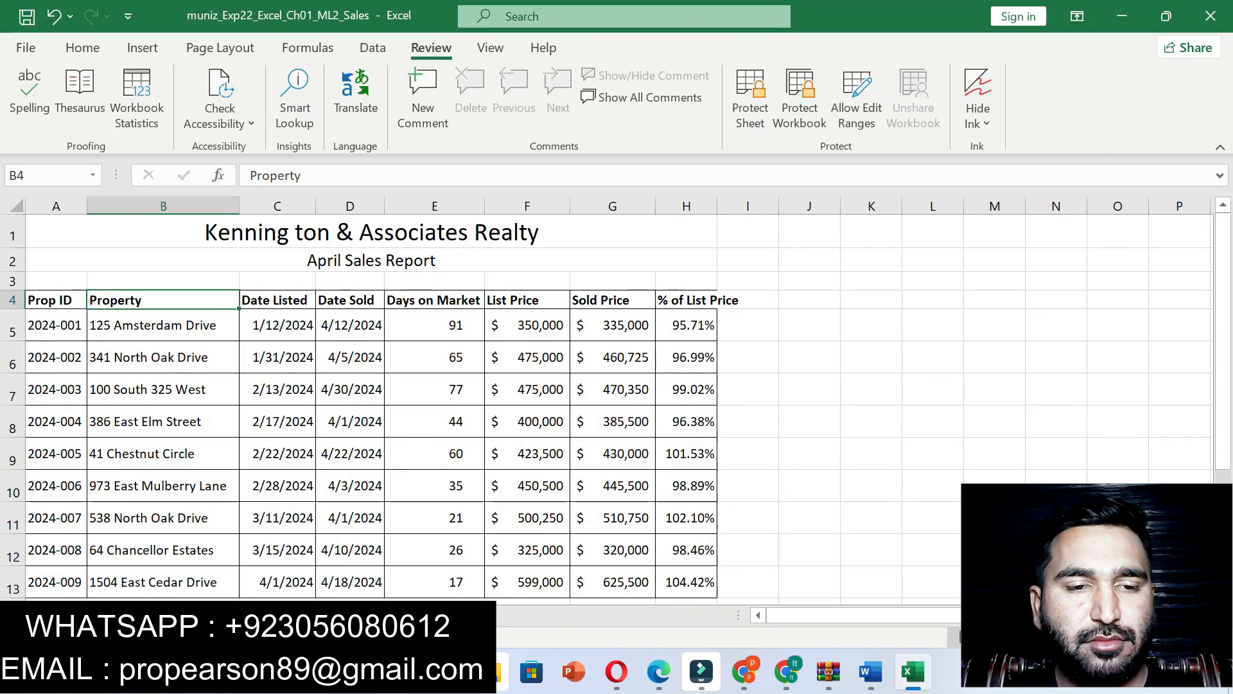
{"action": "key", "text": "ctrl+Page_Down"}
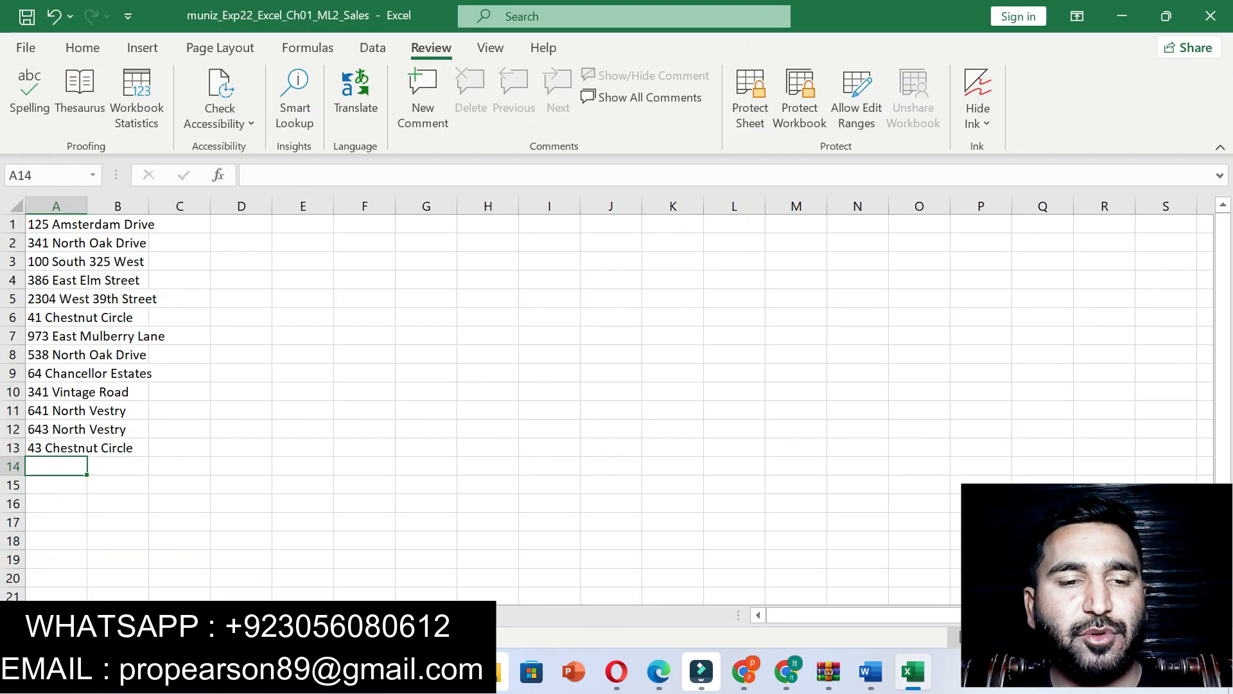
{"action": "right_click", "coordinate": [138, 610]}
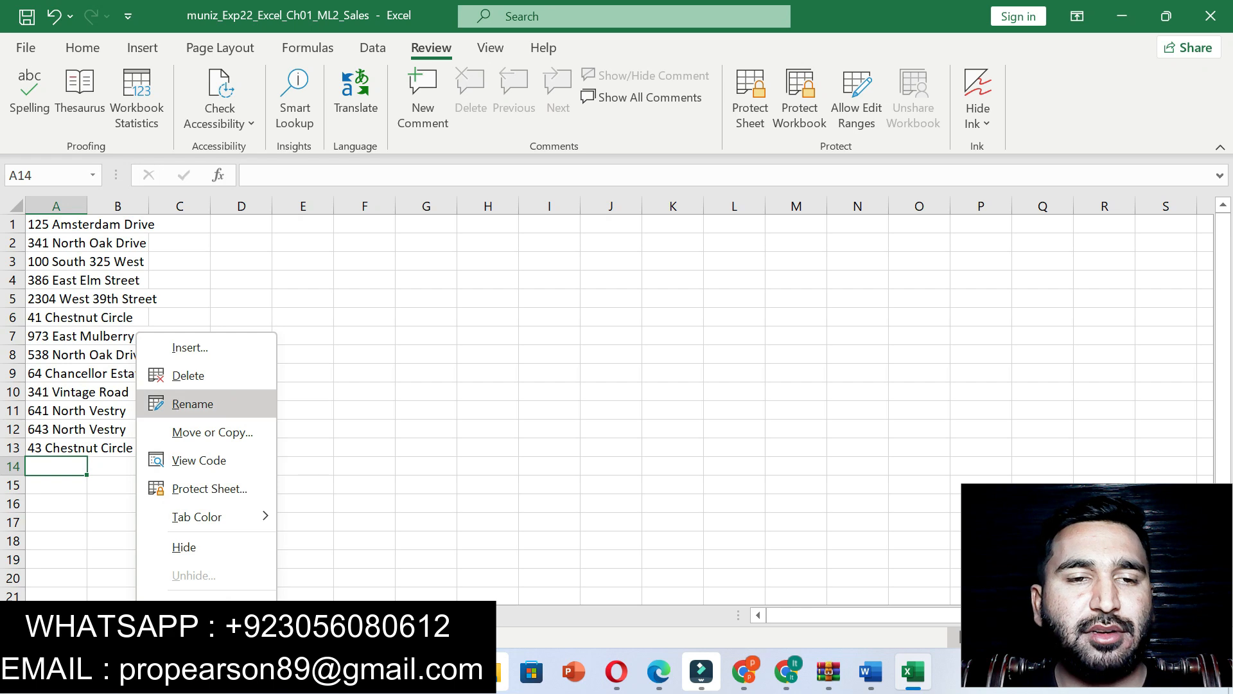
{"action": "left_click", "coordinate": [193, 374]}
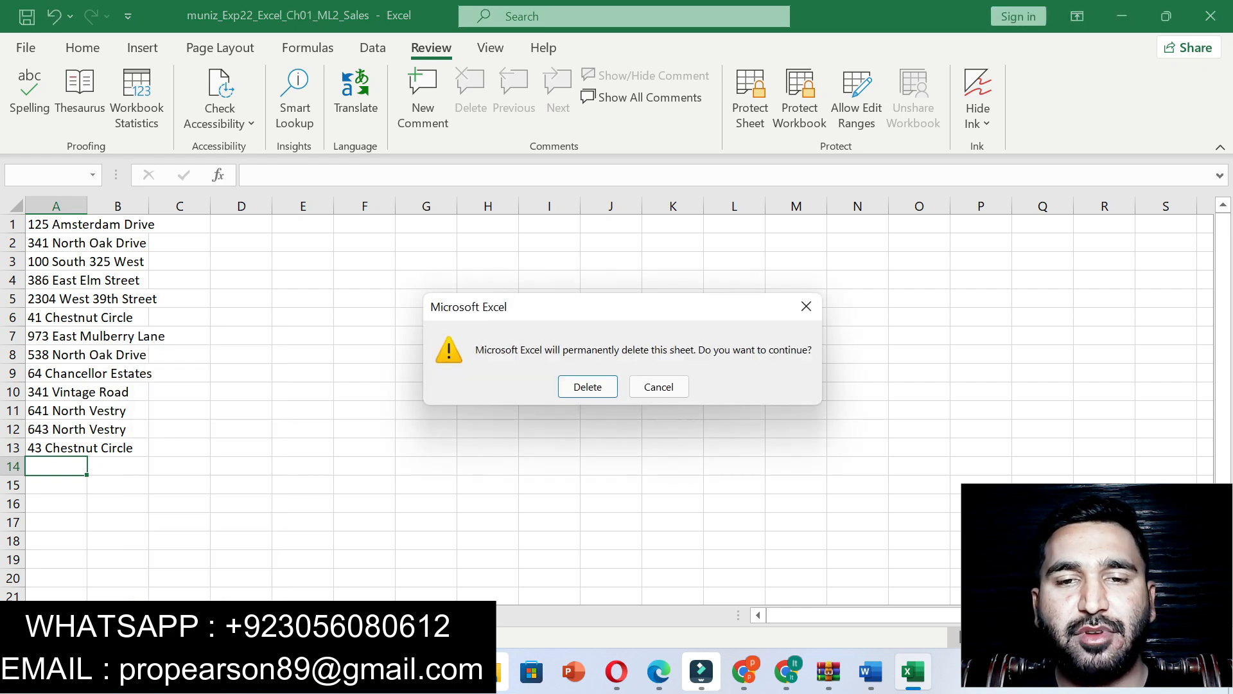
{"action": "key", "text": "Return"}
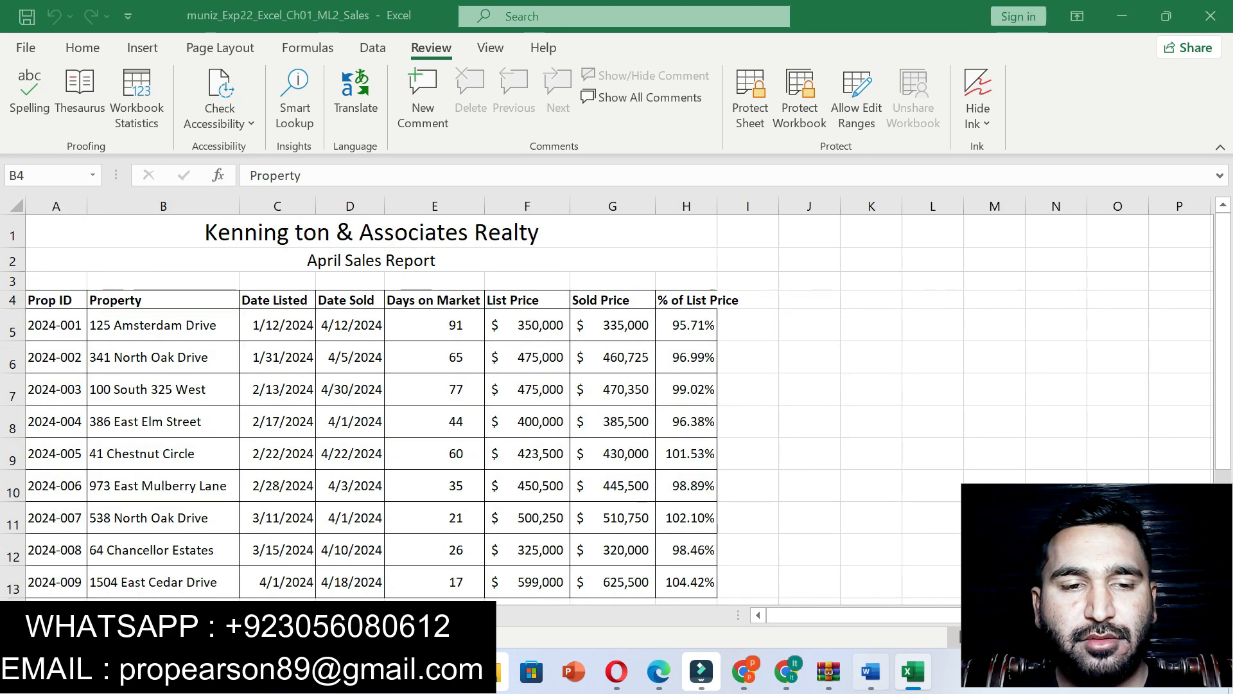
Recheck the new-sheet instruction of step 16 in Word, then insert a new worksheet in Excel and rename it May.
{"action": "key", "text": "alt+Tab"}
{"action": "left_click_drag", "start_coordinate": [507, 339], "coordinate": [643, 339]}
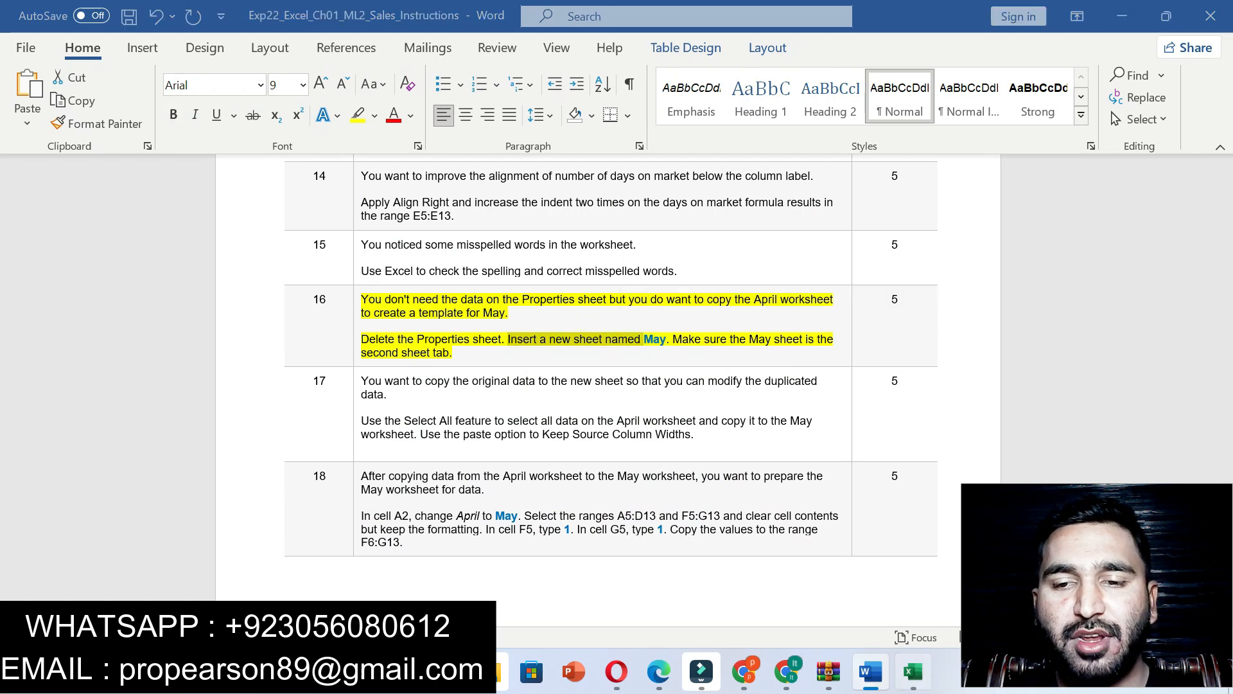
{"action": "key", "text": "alt+Tab"}
{"action": "key", "text": "shift+F11"}
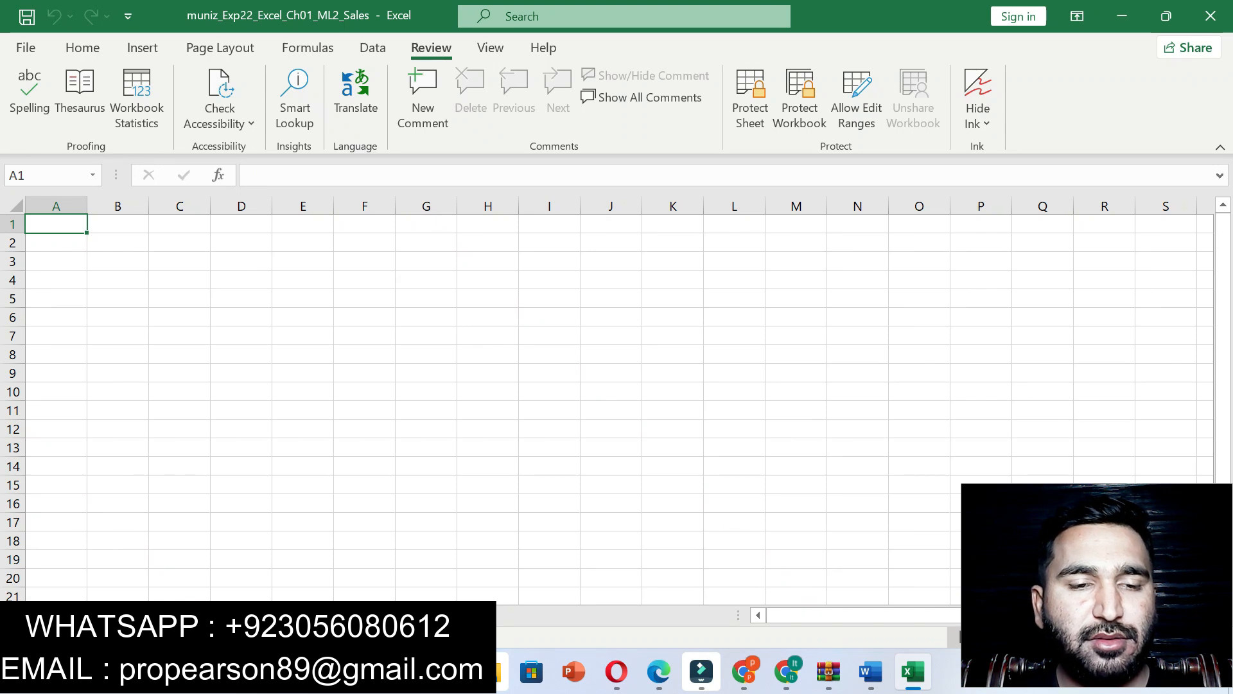
{"action": "right_click", "coordinate": [147, 614]}
{"action": "left_click", "coordinate": [193, 396]}
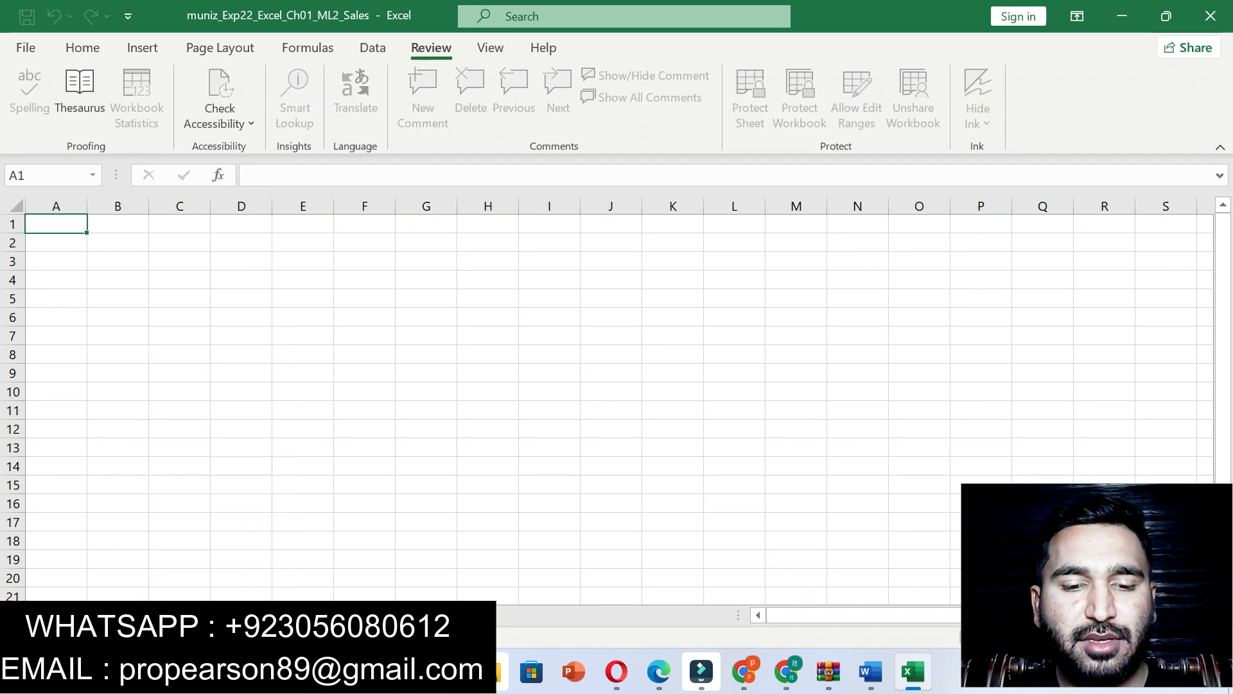
{"action": "key", "text": "Return"}
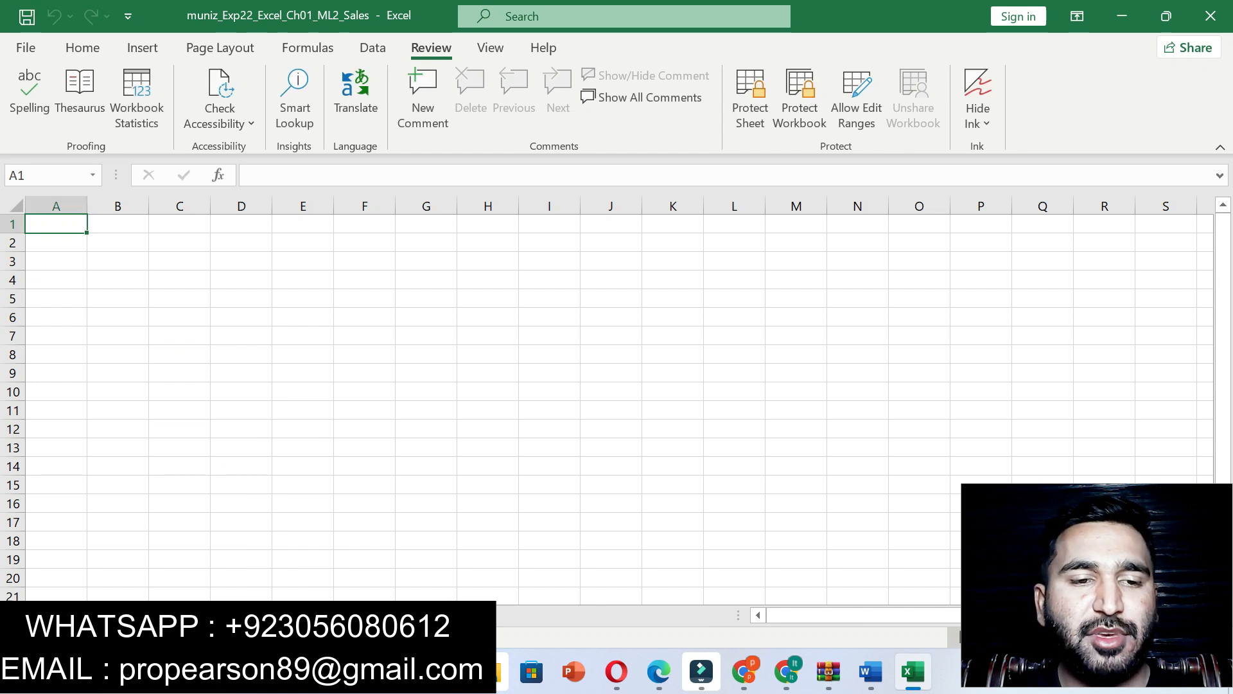
{"action": "key", "text": "ctrl+Page_Up"}
{"action": "key", "text": "ctrl+Page_Down"}
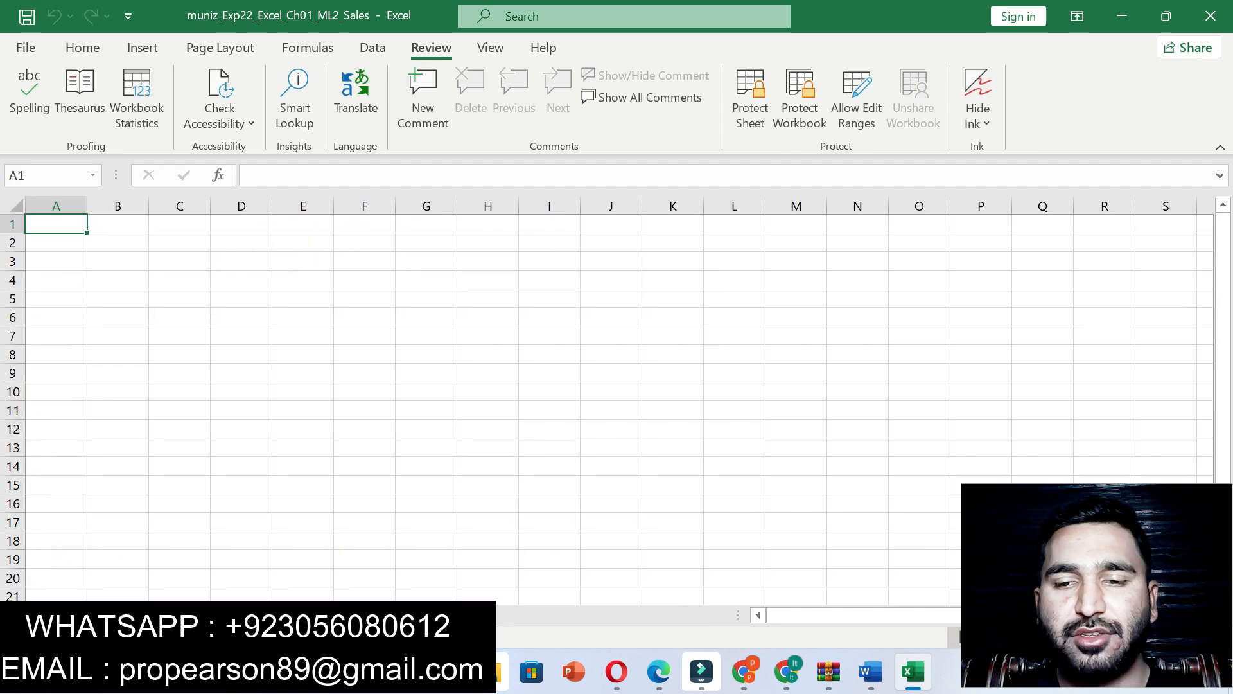
Switch to the Word instructions to check the remaining project steps, then return to the April worksheet in Excel.
{"action": "key", "text": "alt+Tab"}
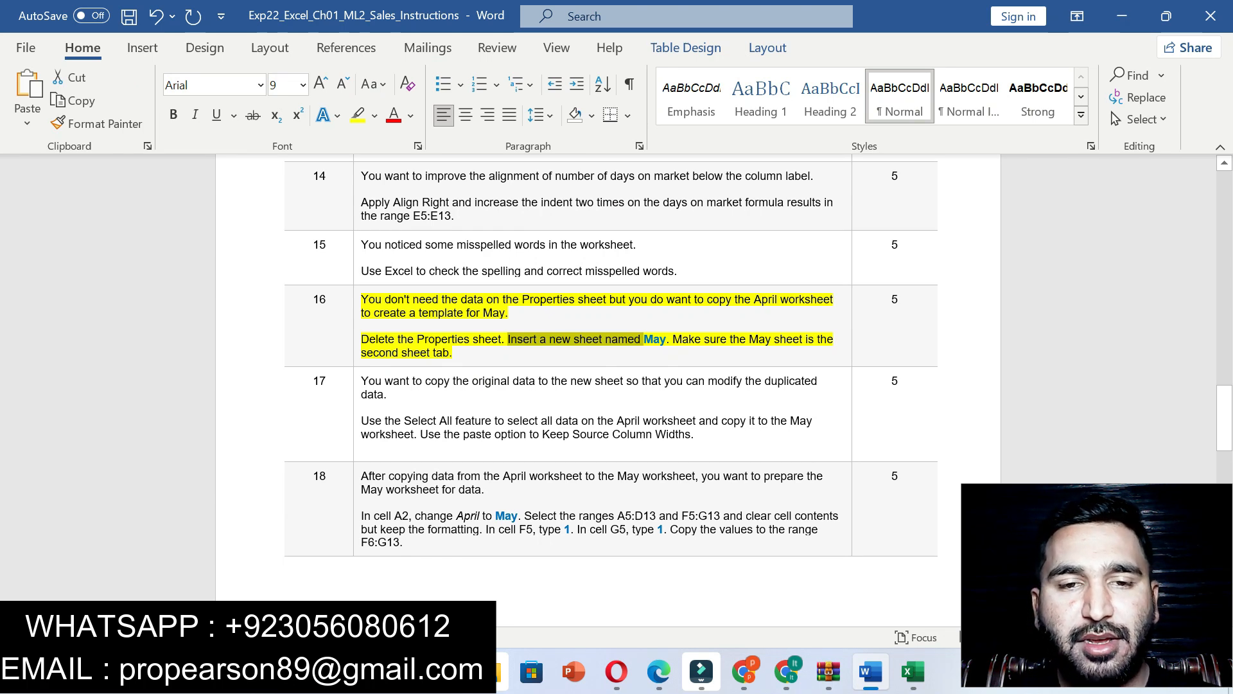
{"action": "left_click_drag", "start_coordinate": [1224, 418], "coordinate": [1224, 203]}
{"action": "left_click", "coordinate": [912, 671]}
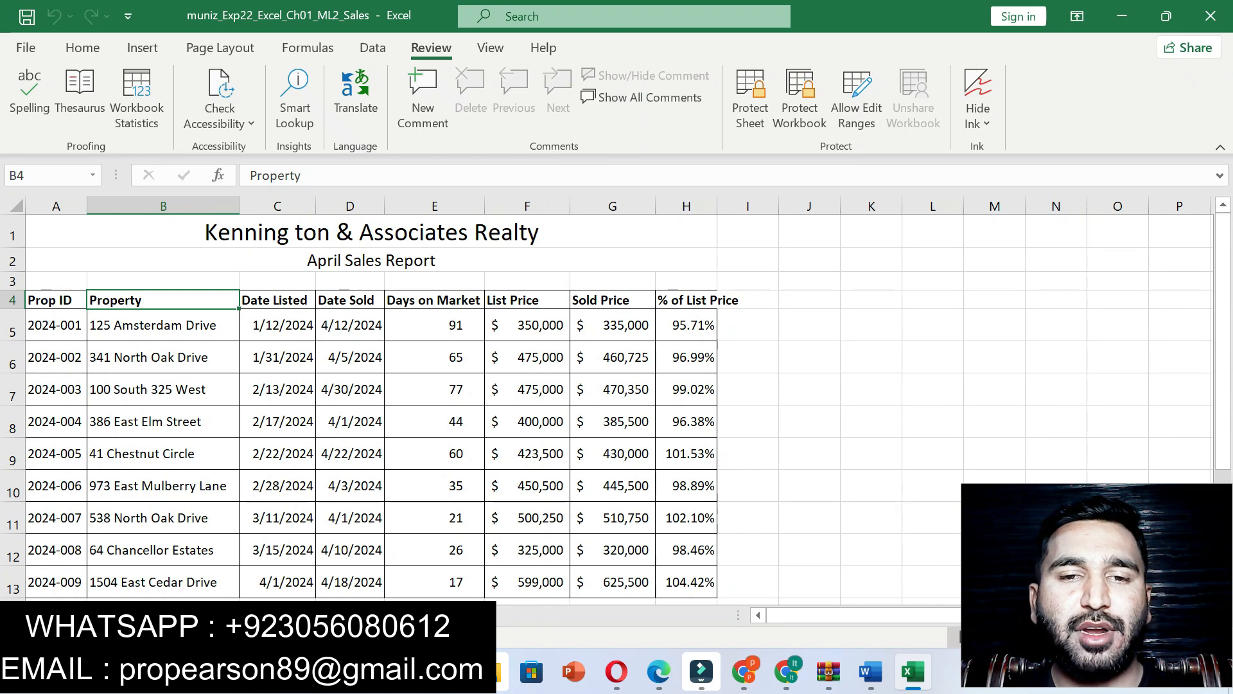
Browse the Assignments page in Edge, reveal the scores for Excel Chapter 7 Cumulative Assessment - Shipping and Mid-Level 1 - Real Estate Company, then return to Excel.
{"action": "mouse_move", "coordinate": [658, 671]}
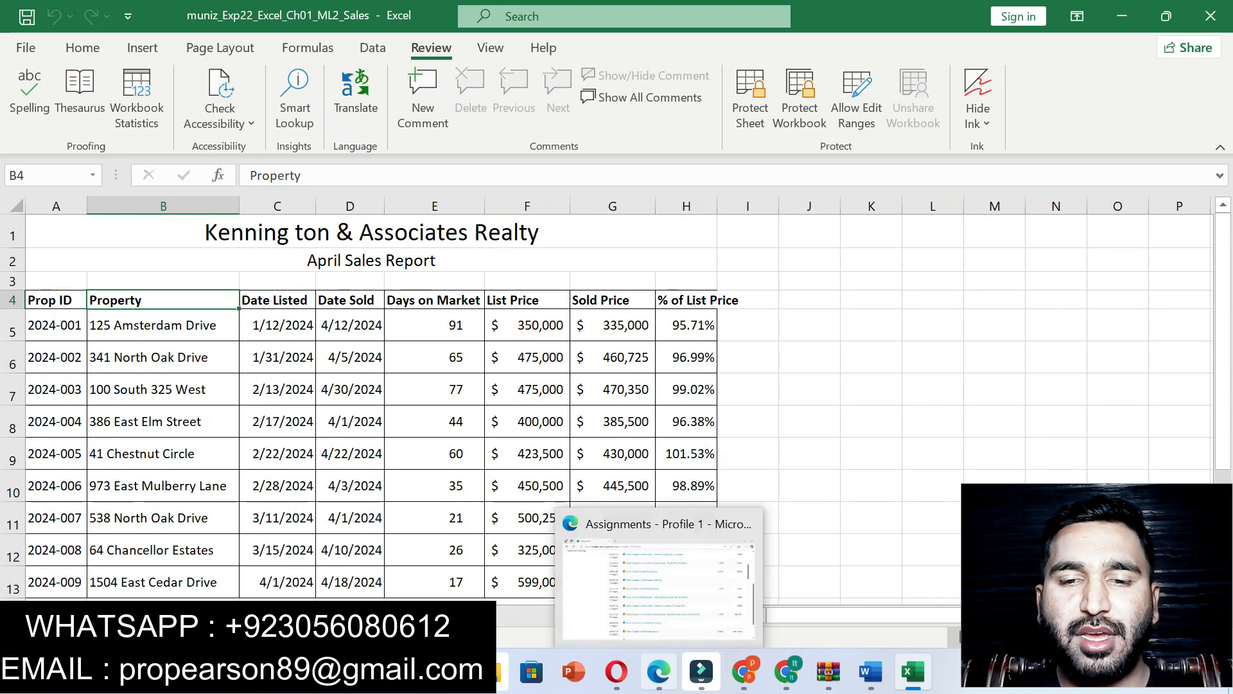
{"action": "left_click", "coordinate": [659, 591]}
{"action": "scroll", "coordinate": [642, 347], "scroll_direction": "up", "scroll_amount": 5}
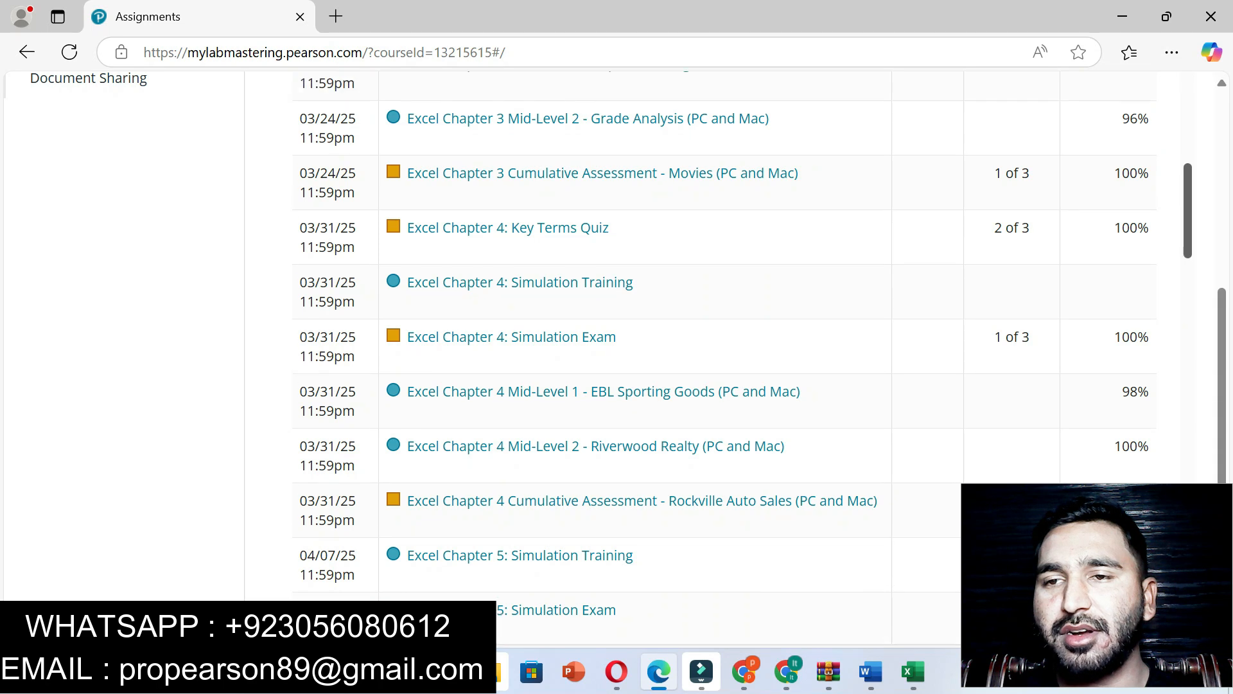
{"action": "scroll", "coordinate": [643, 347], "scroll_direction": "up", "scroll_amount": 3}
{"action": "scroll", "coordinate": [642, 347], "scroll_direction": "down", "scroll_amount": 7}
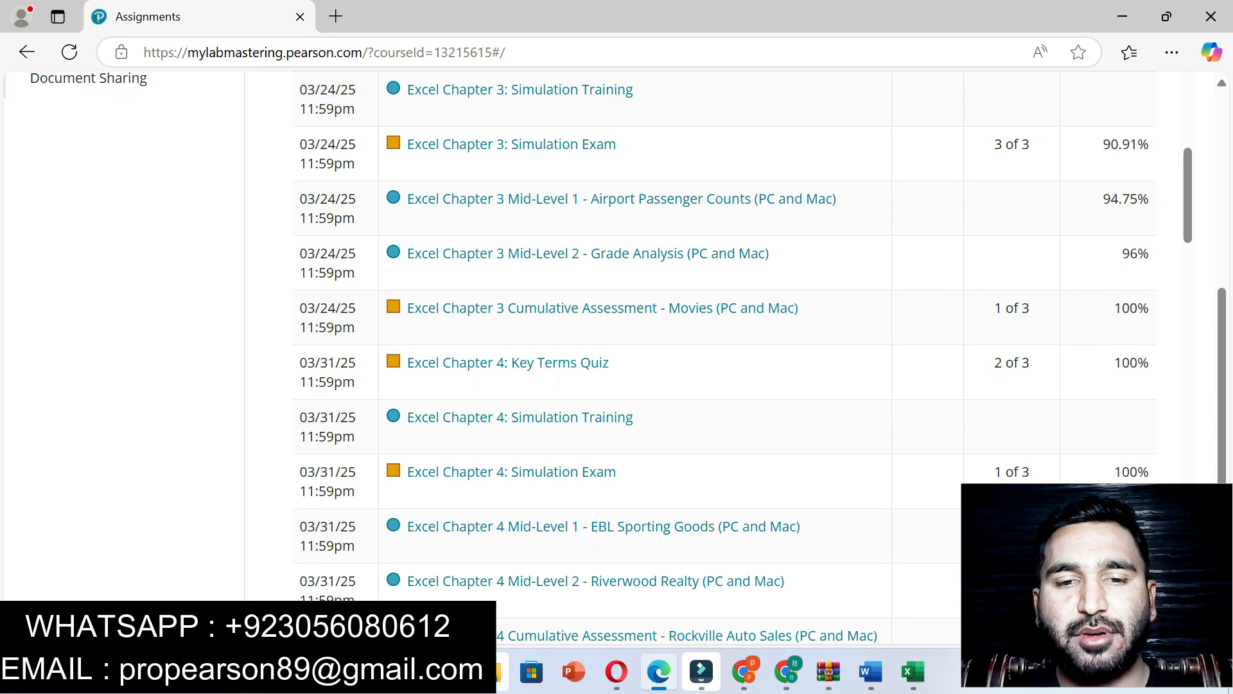
{"action": "scroll", "coordinate": [643, 347], "scroll_direction": "down", "scroll_amount": 10}
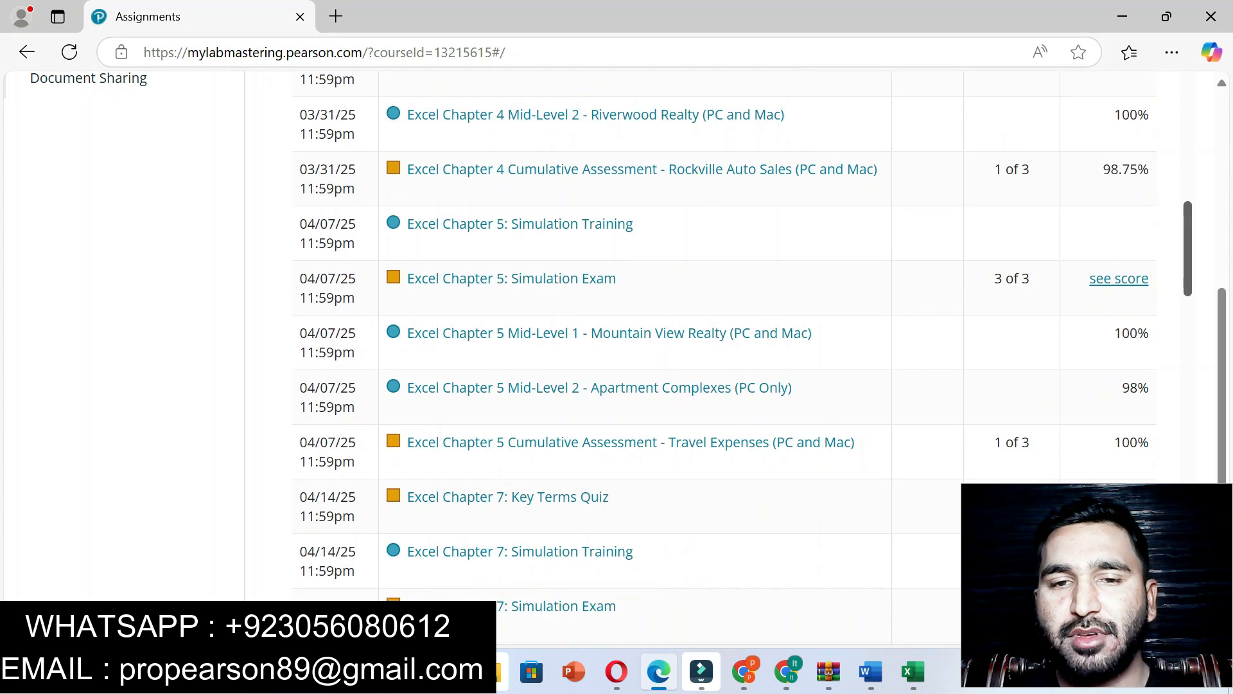
{"action": "left_click_drag", "start_coordinate": [1188, 278], "coordinate": [1187, 286]}
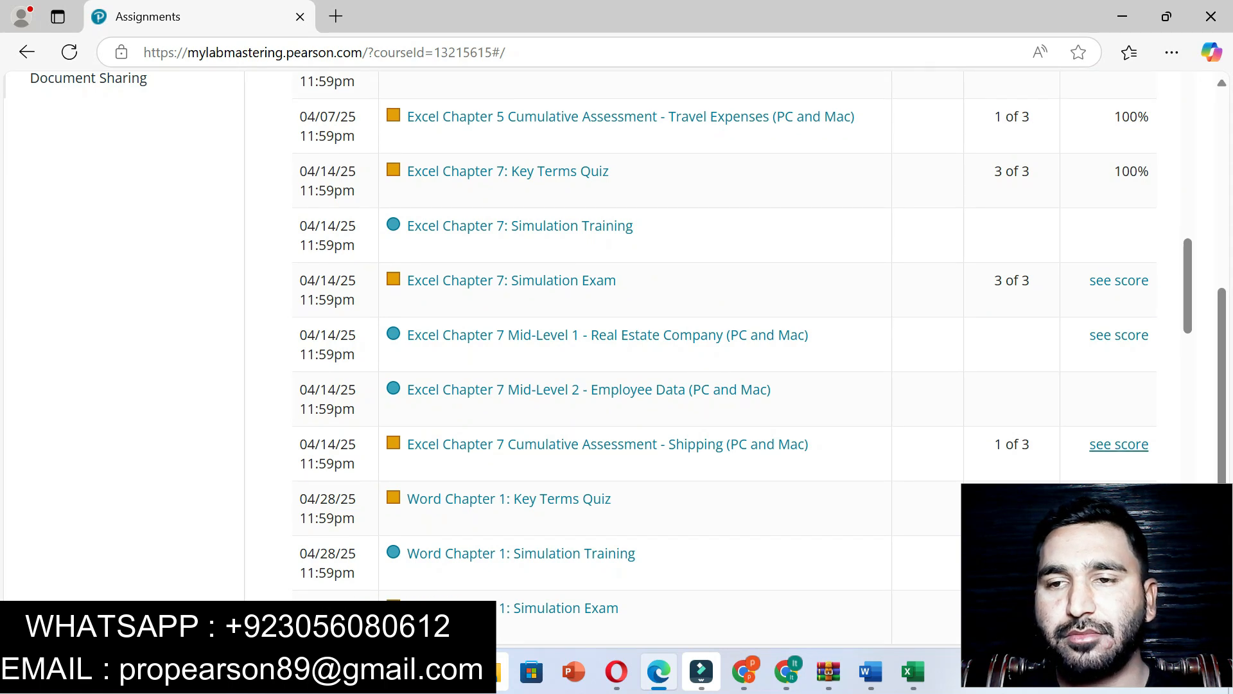
{"action": "left_click", "coordinate": [1119, 444]}
{"action": "left_click", "coordinate": [1118, 334]}
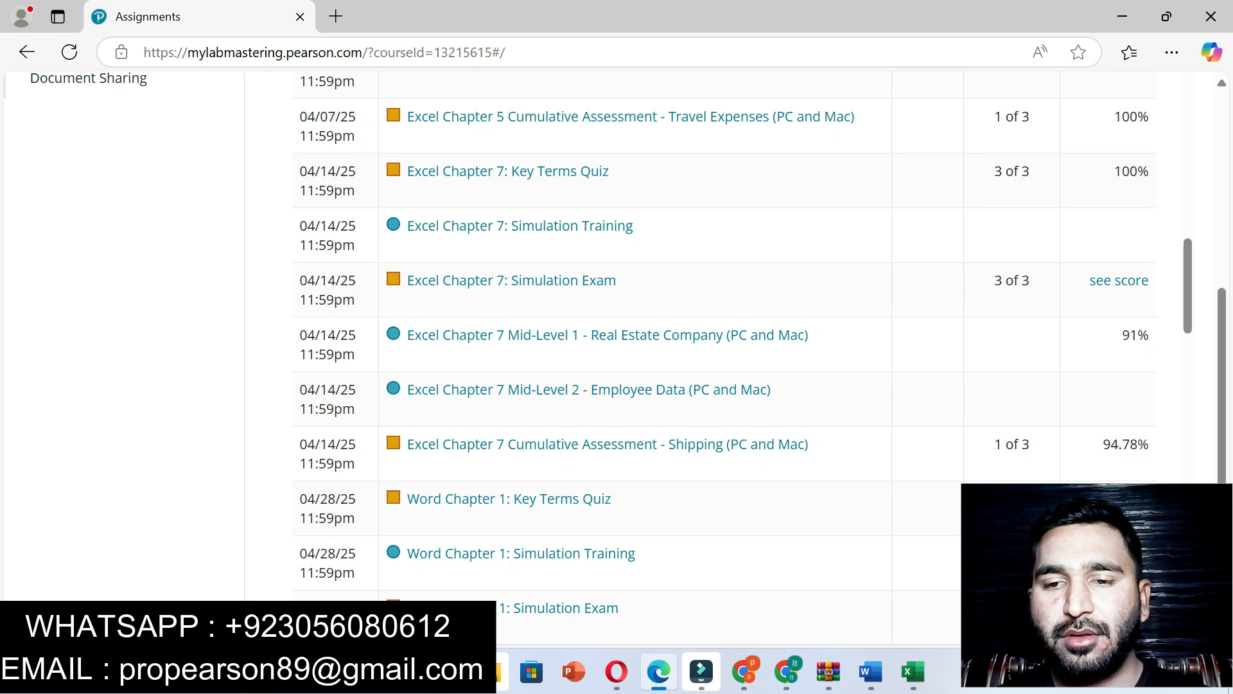
{"action": "left_click", "coordinate": [913, 671]}
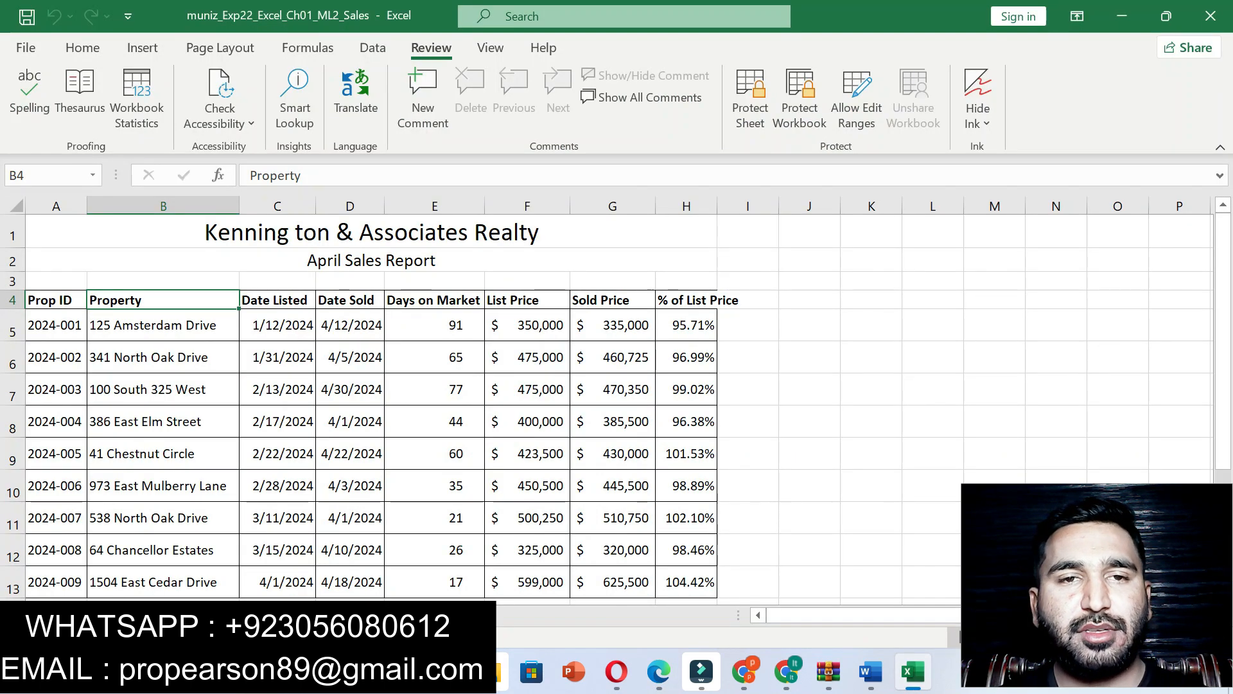